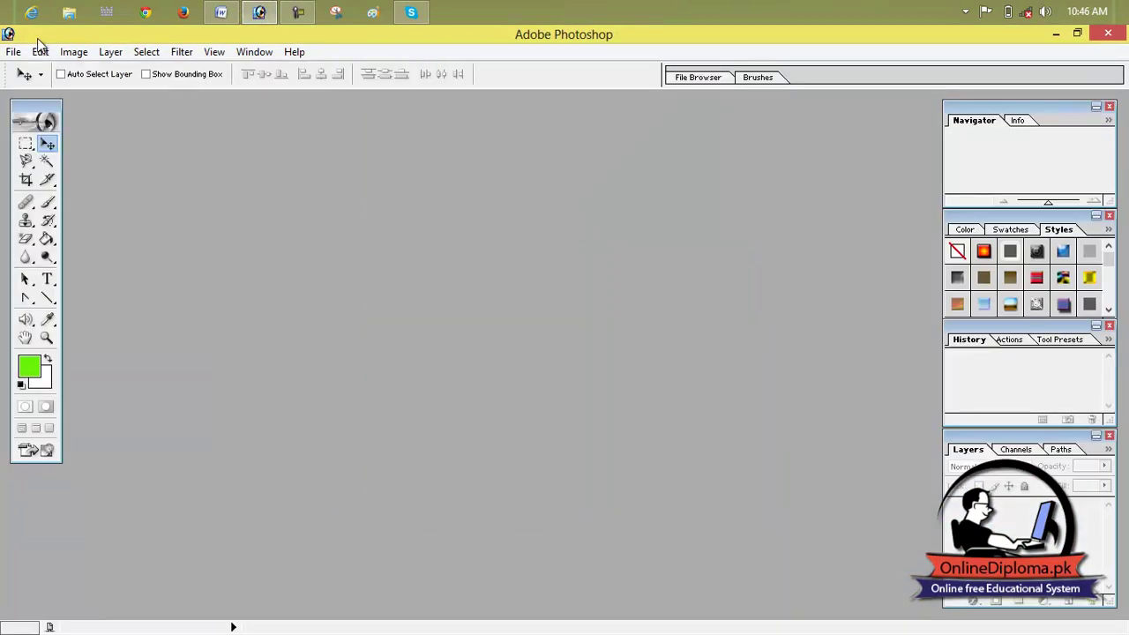
Step: Open the image sha16a from the wallpaper folder
{"action": "left_click", "coordinate": [13, 52]}
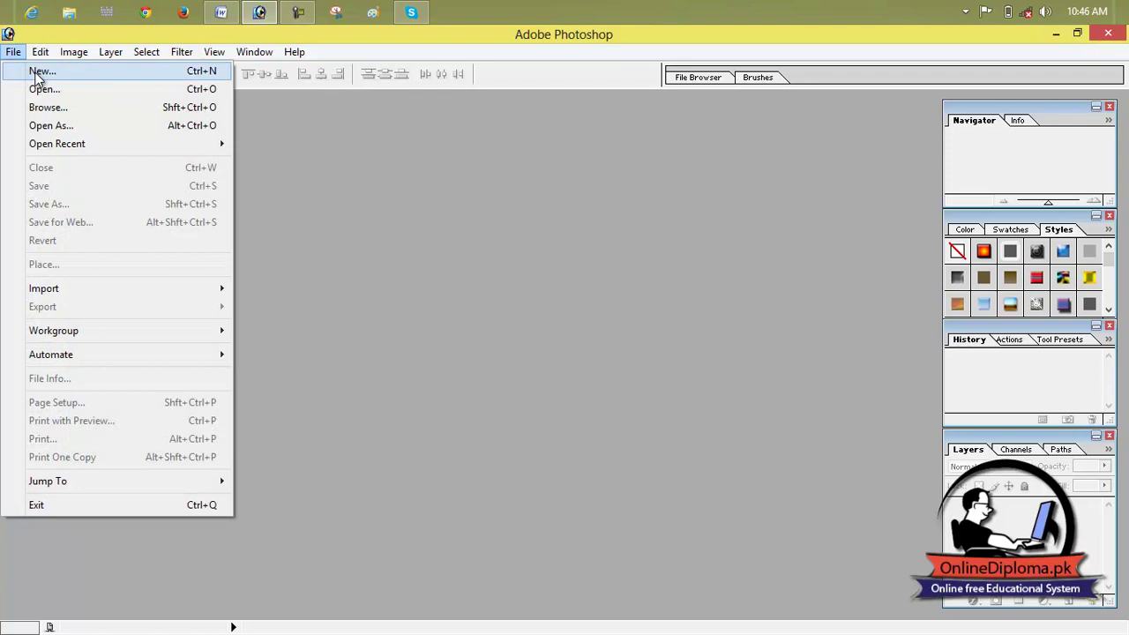
{"action": "left_click", "coordinate": [40, 85]}
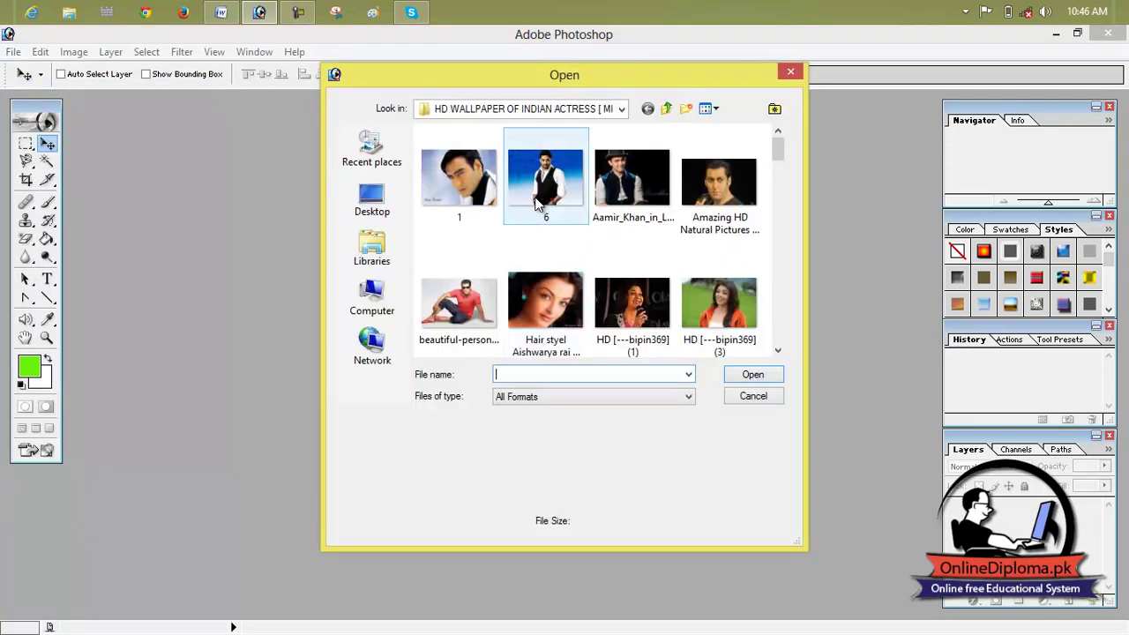
{"action": "left_click", "coordinate": [643, 198]}
{"action": "scroll", "coordinate": [648, 207], "scroll_direction": "down", "scroll_amount": 12}
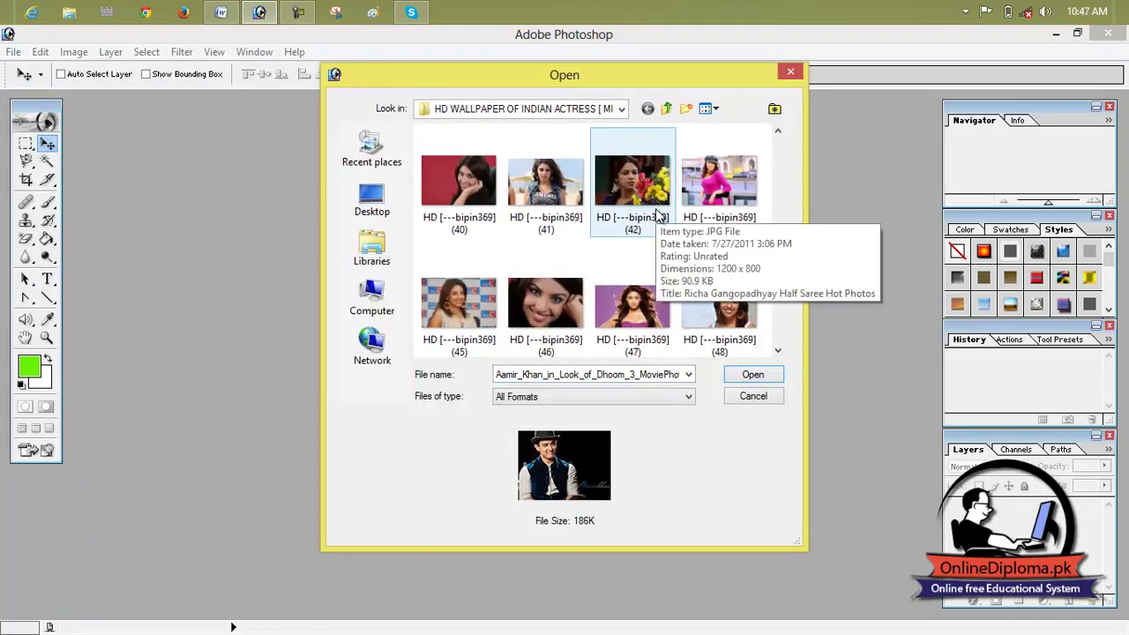
{"action": "scroll", "coordinate": [655, 209], "scroll_direction": "down", "scroll_amount": 5}
{"action": "left_click", "coordinate": [488, 302]}
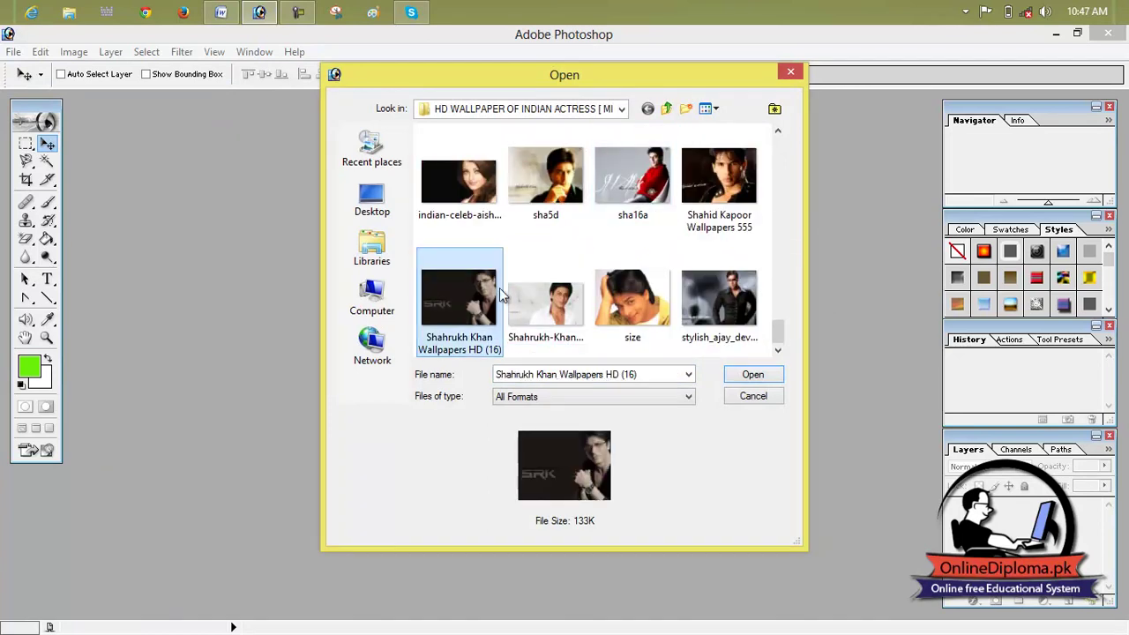
{"action": "left_click", "coordinate": [651, 305]}
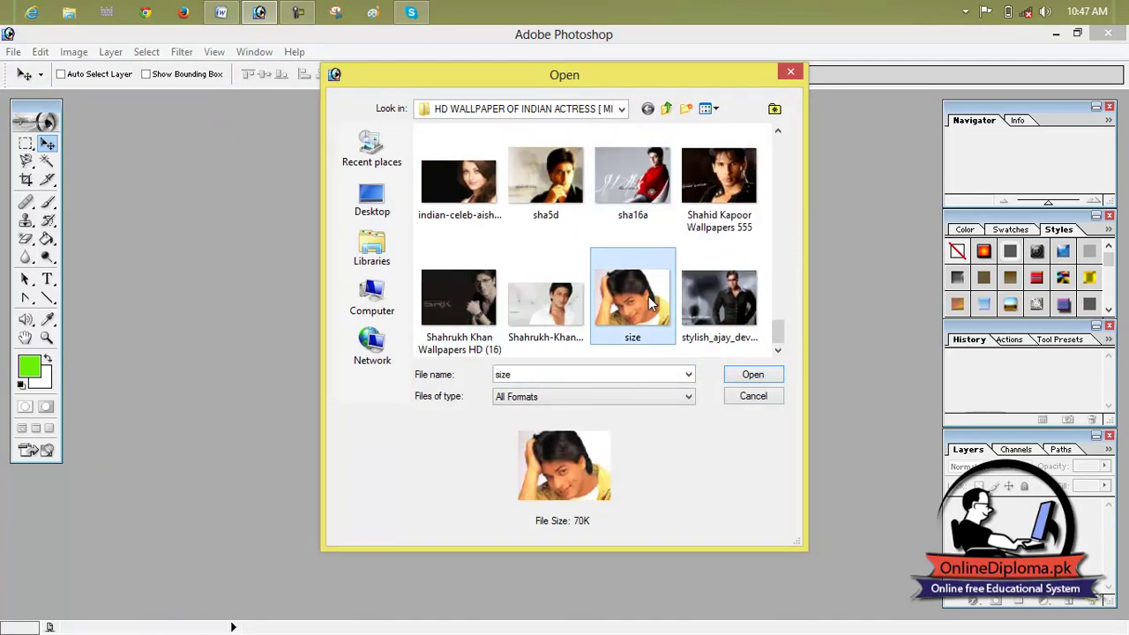
{"action": "left_click", "coordinate": [540, 296]}
{"action": "left_click", "coordinate": [706, 298]}
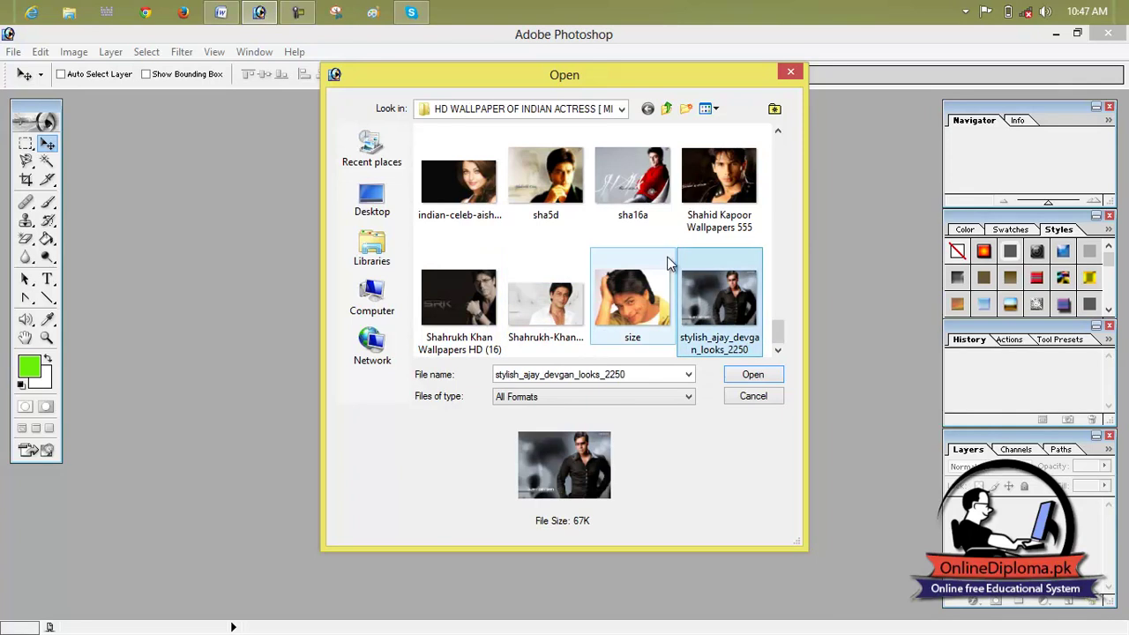
{"action": "left_click", "coordinate": [633, 179]}
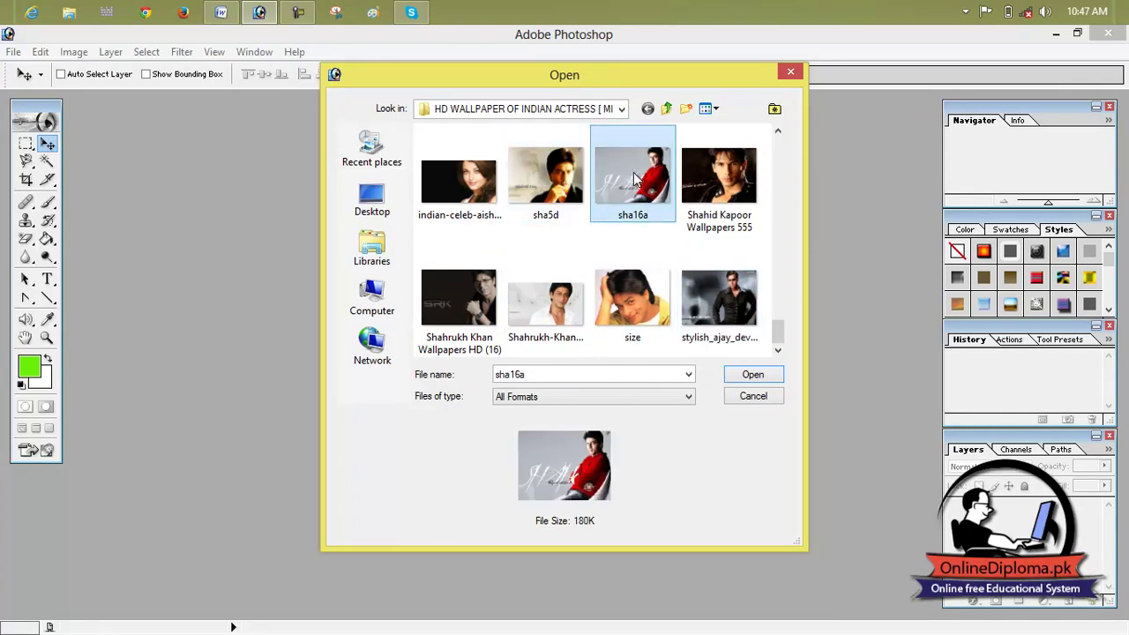
{"action": "double_click", "coordinate": [633, 179]}
{"action": "left_click", "coordinate": [600, 106]}
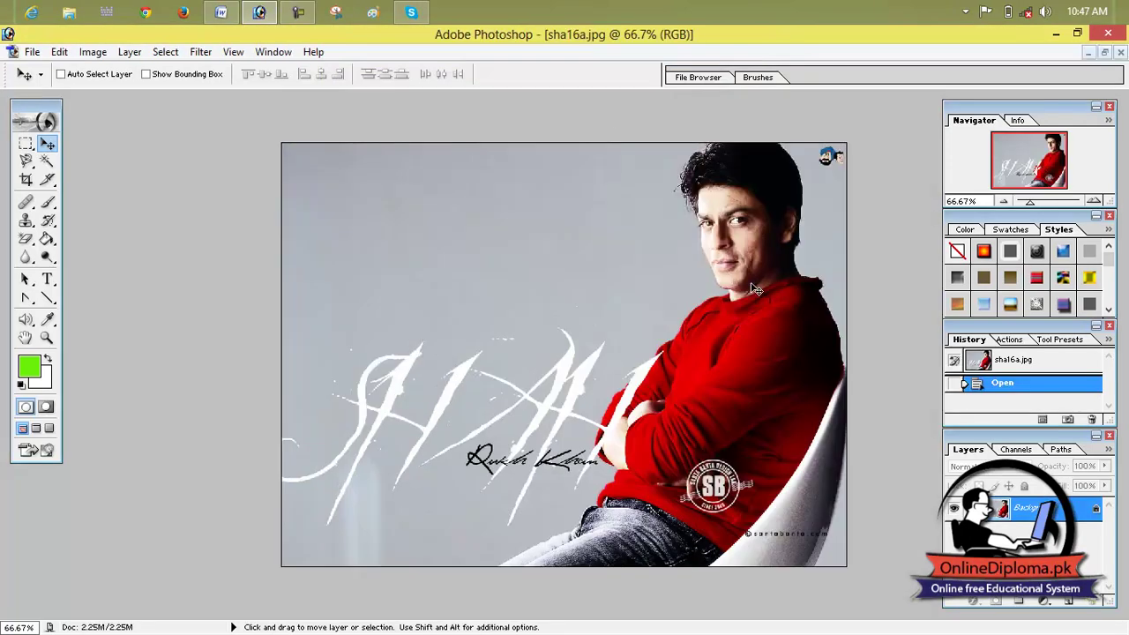
Step: Remove the grey background, parts of the white chair and some of the white lettering with the Magic Eraser tool
{"action": "left_click", "coordinate": [46, 163]}
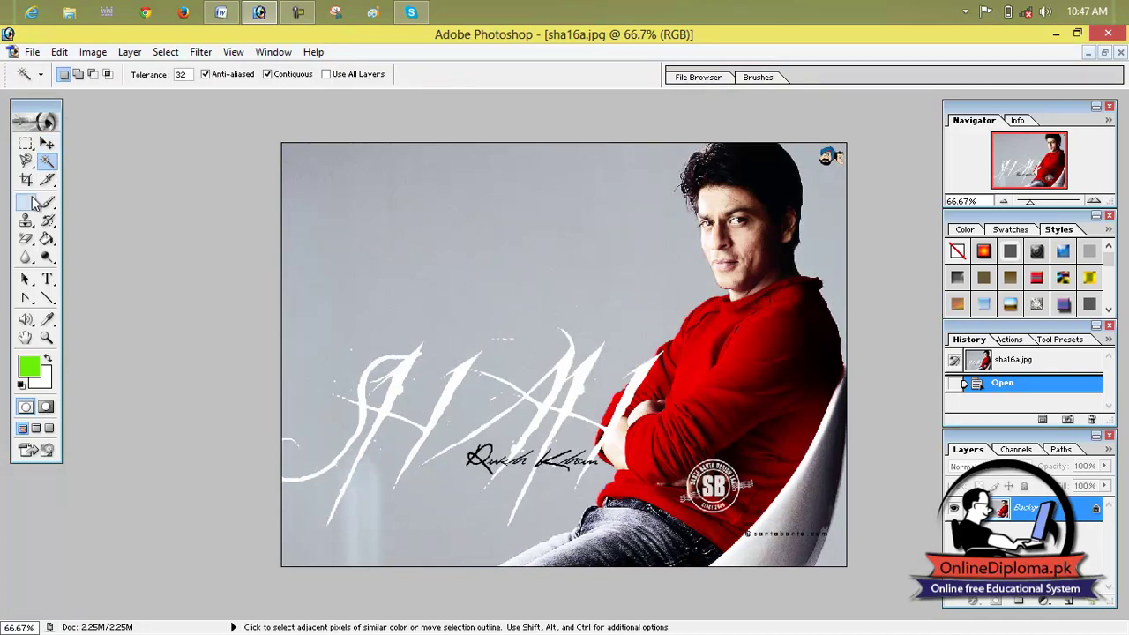
{"action": "left_click", "coordinate": [29, 240]}
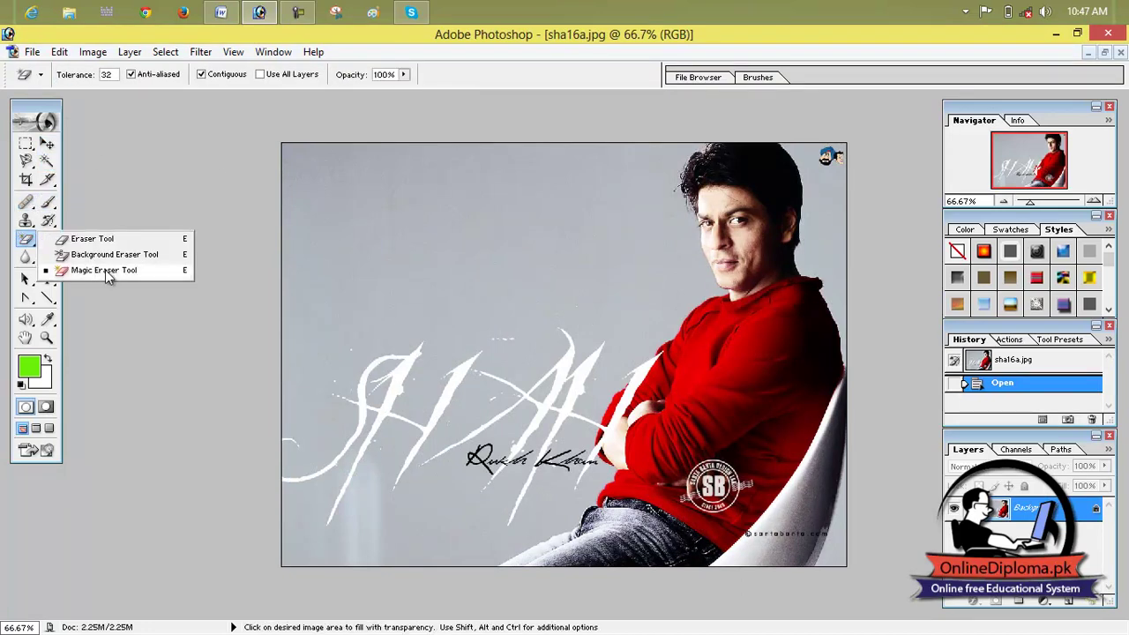
{"action": "left_click", "coordinate": [107, 271]}
{"action": "left_click", "coordinate": [576, 255]}
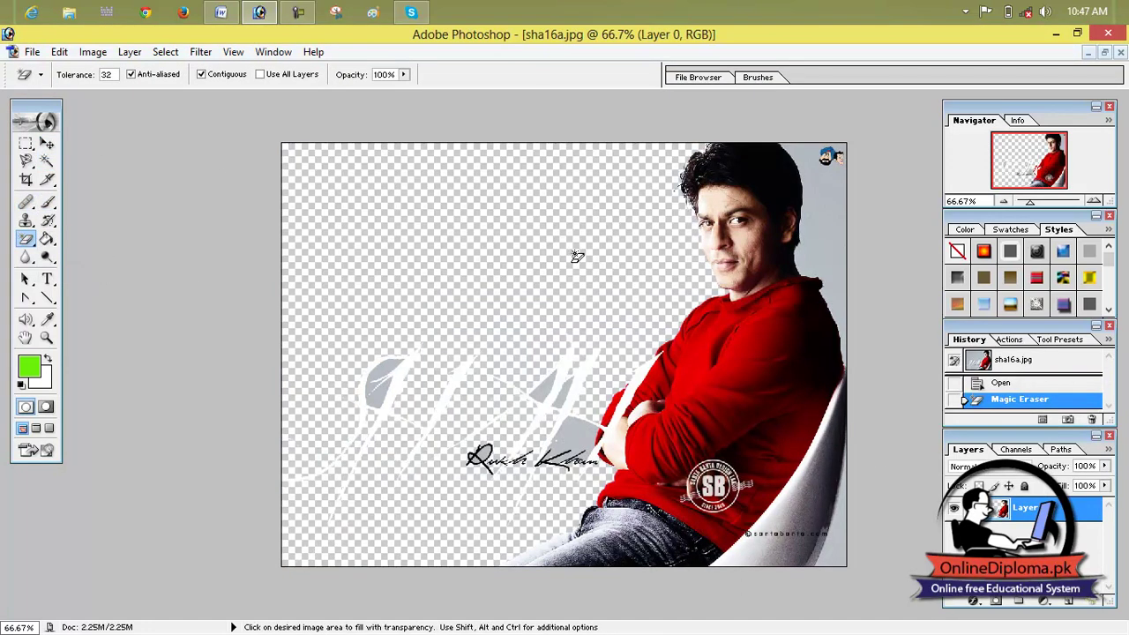
{"action": "left_click", "coordinate": [826, 218]}
{"action": "left_click", "coordinate": [843, 435]}
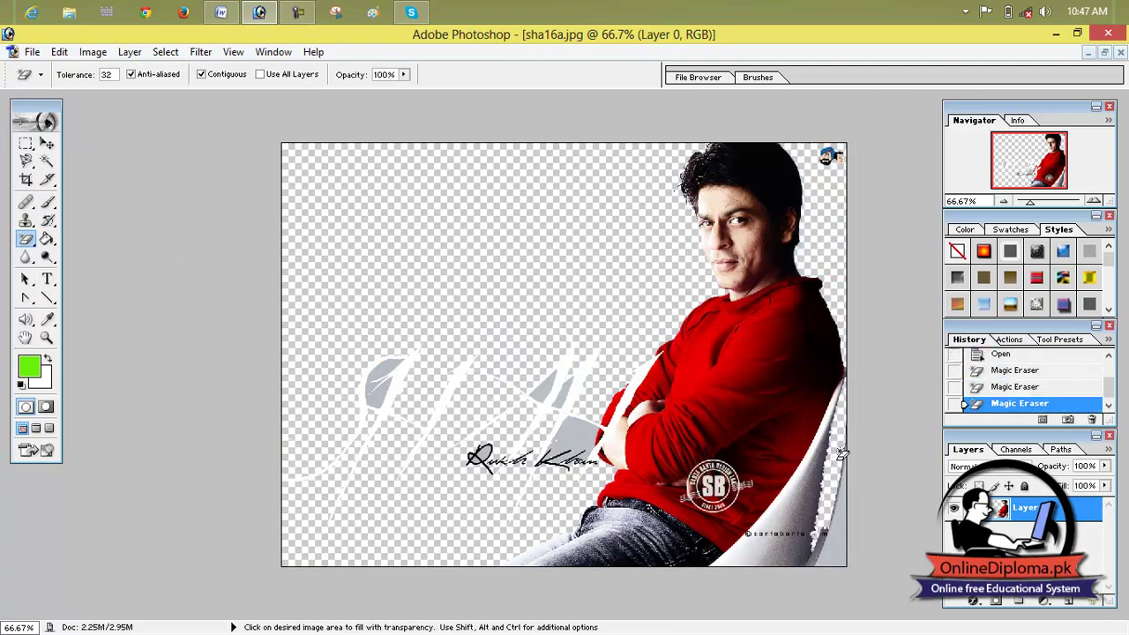
{"action": "left_click", "coordinate": [797, 494]}
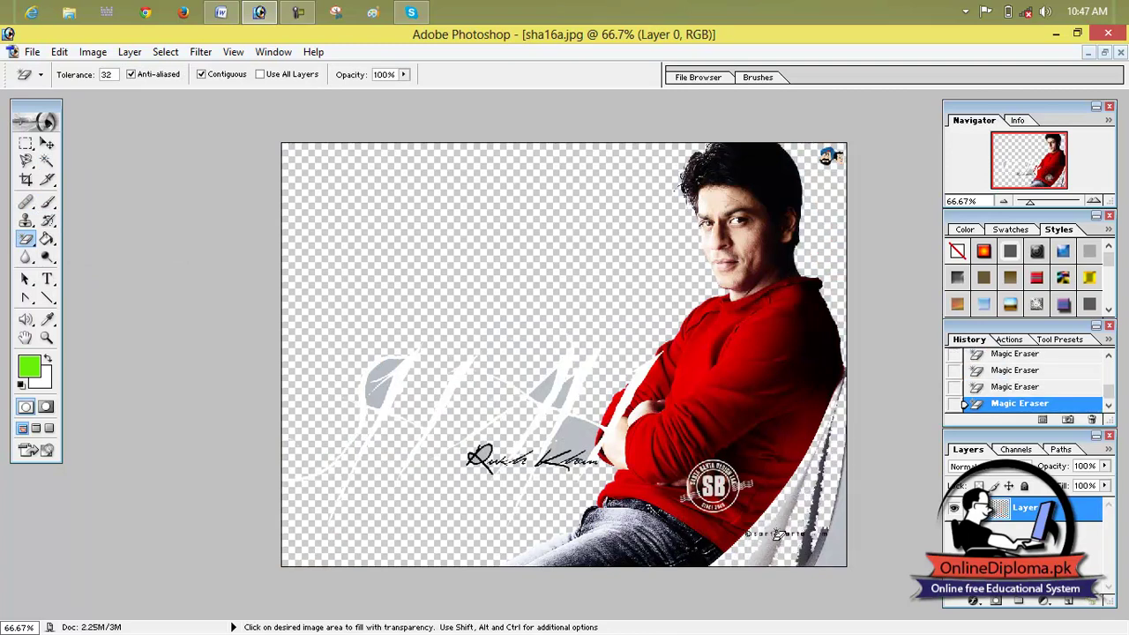
{"action": "left_click", "coordinate": [813, 527]}
{"action": "left_click", "coordinate": [587, 408]}
Step: Erase the leftover lettering, the corner logo and the chair remnants around the man with the Eraser tool
{"action": "left_click", "coordinate": [22, 245]}
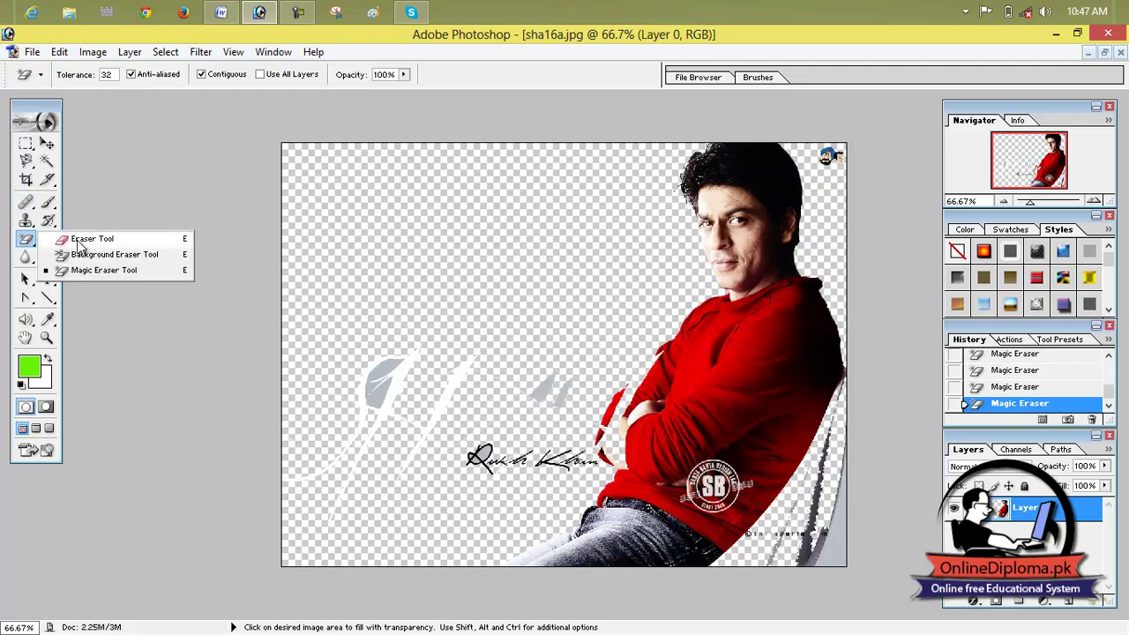
{"action": "left_click", "coordinate": [88, 241]}
{"action": "left_click_drag", "start_coordinate": [443, 271], "coordinate": [477, 396]}
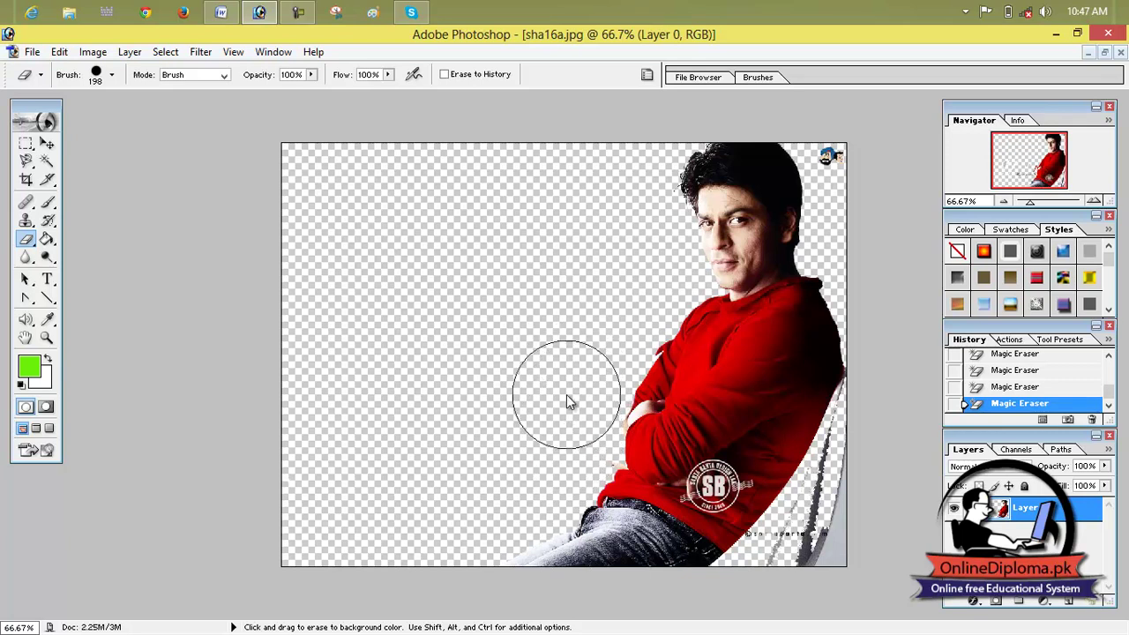
{"action": "left_click_drag", "start_coordinate": [615, 318], "coordinate": [521, 351]}
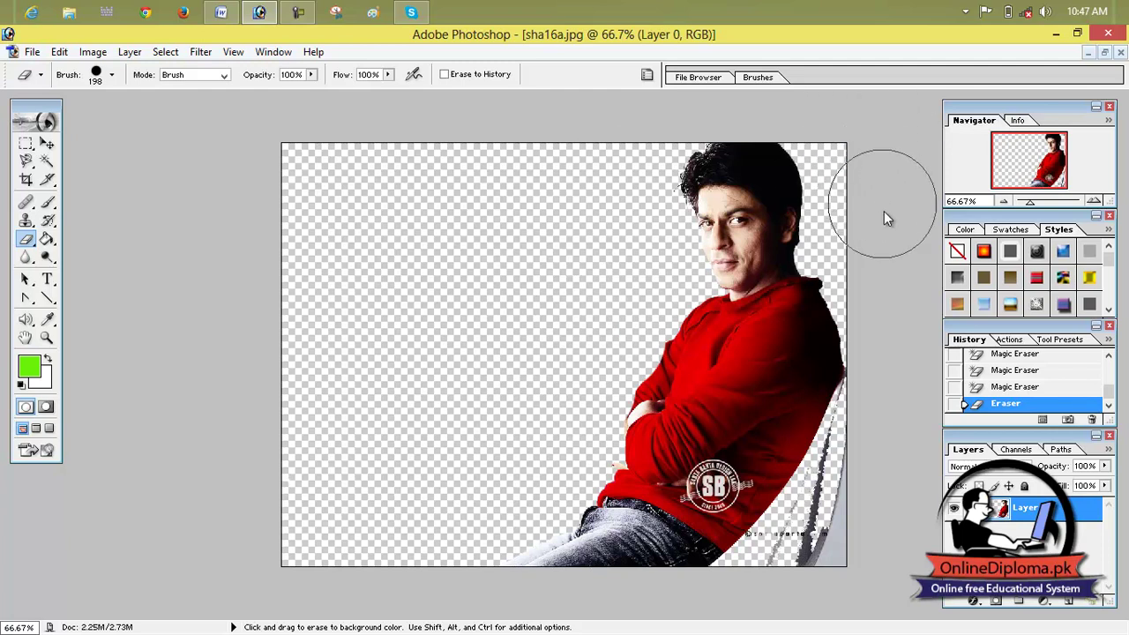
{"action": "left_click_drag", "start_coordinate": [891, 375], "coordinate": [887, 375]}
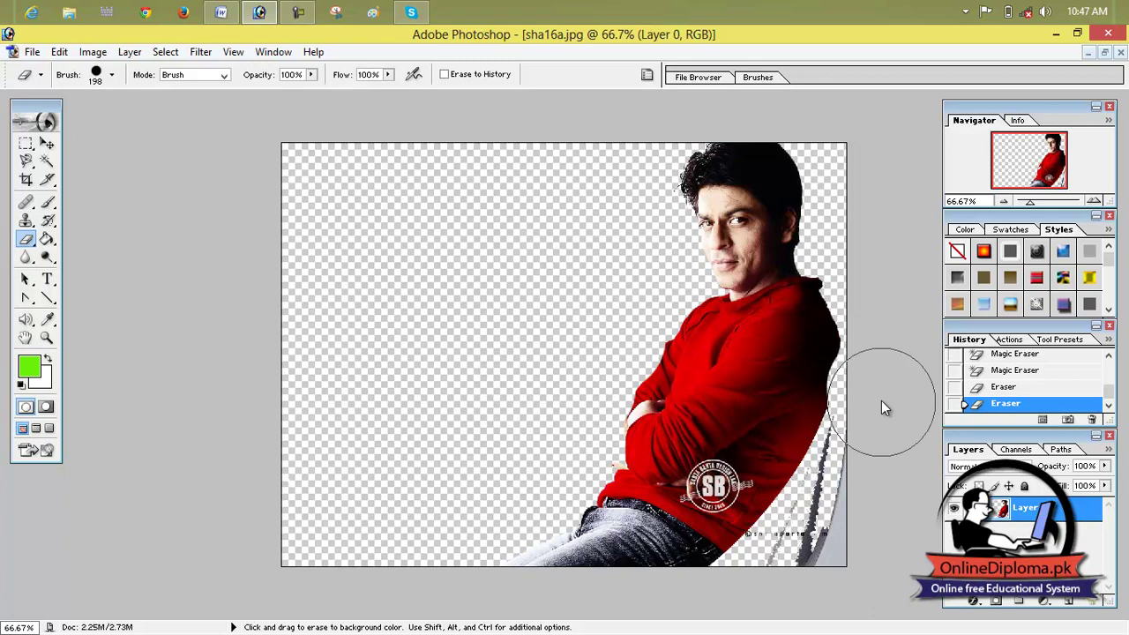
{"action": "left_click_drag", "start_coordinate": [852, 488], "coordinate": [826, 530]}
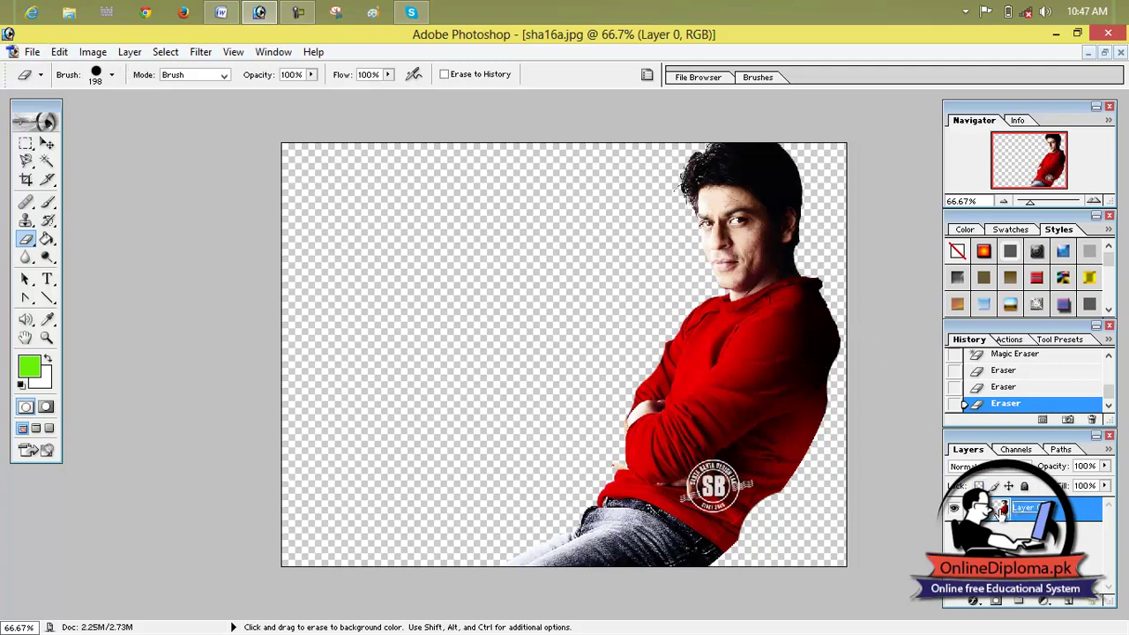
Step: Move the cut-out man slightly to the left on the canvas with the Move tool
{"action": "left_click", "coordinate": [47, 143]}
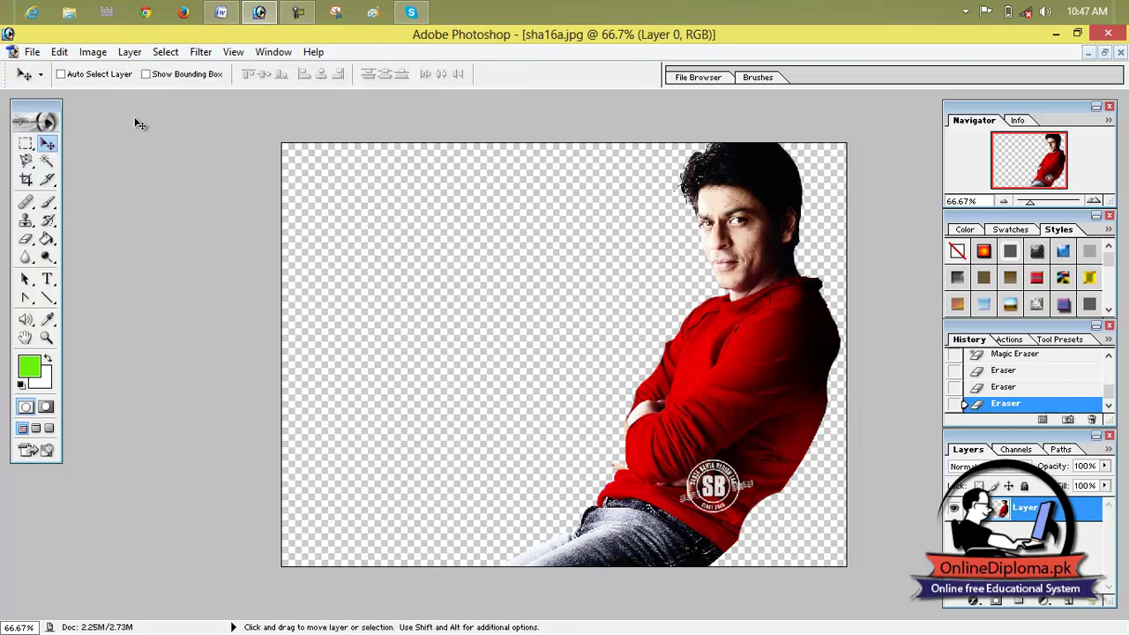
{"action": "left_click", "coordinate": [59, 52]}
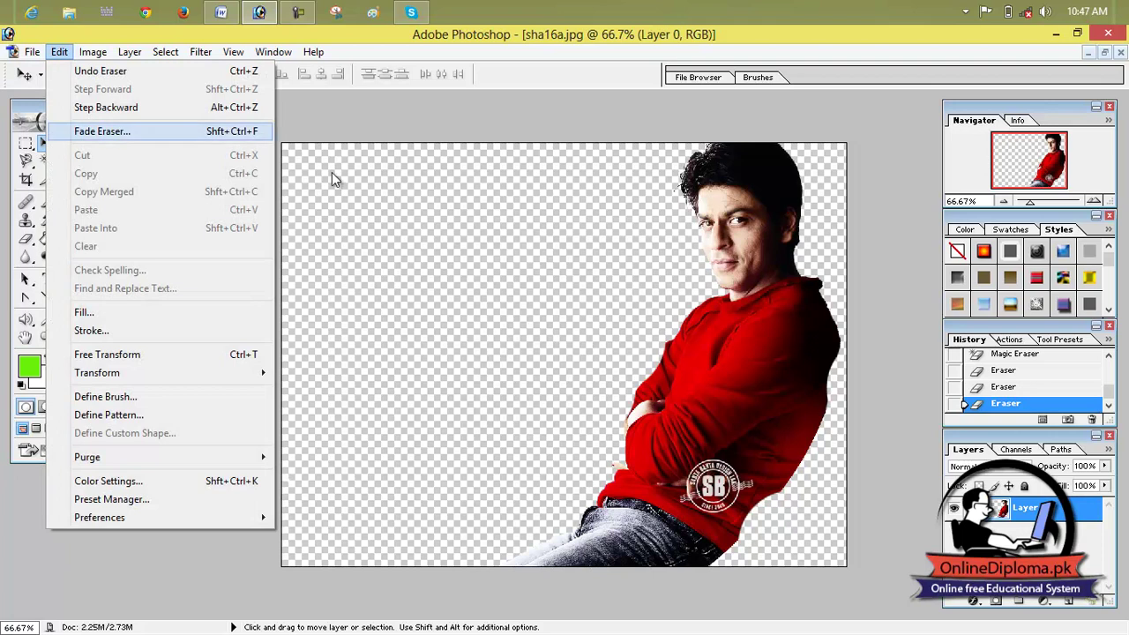
{"action": "left_click", "coordinate": [713, 391]}
{"action": "left_click_drag", "start_coordinate": [721, 395], "coordinate": [699, 394]}
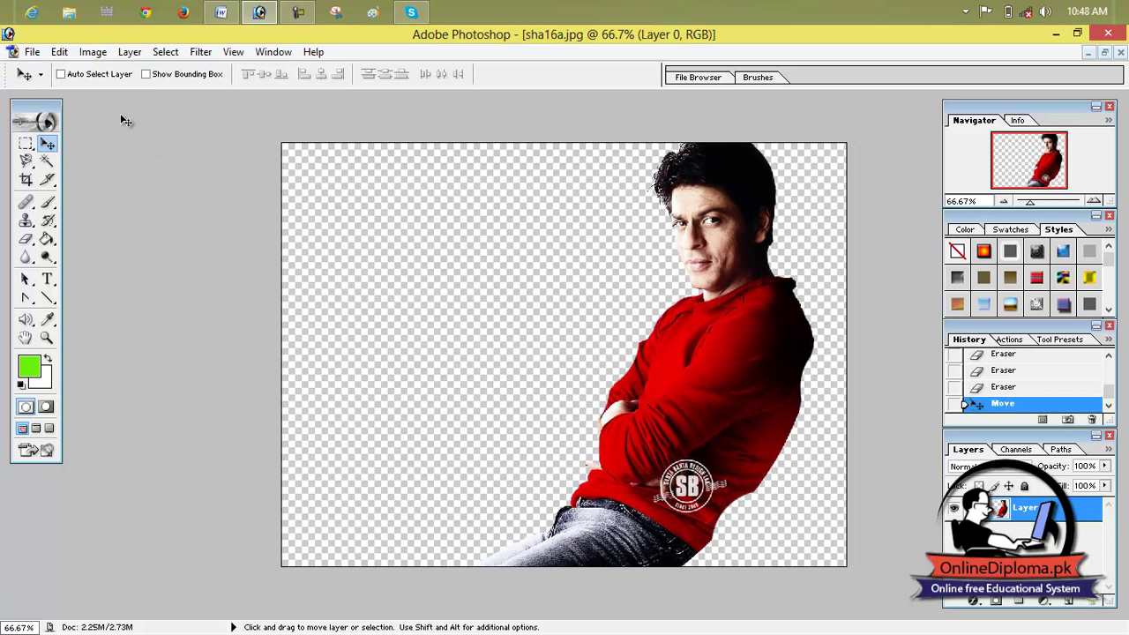
Step: Scale the man's layer from its upper-left corner to about 91% width and 94% height and apply it
{"action": "left_click", "coordinate": [60, 53]}
{"action": "mouse_move", "coordinate": [158, 372]}
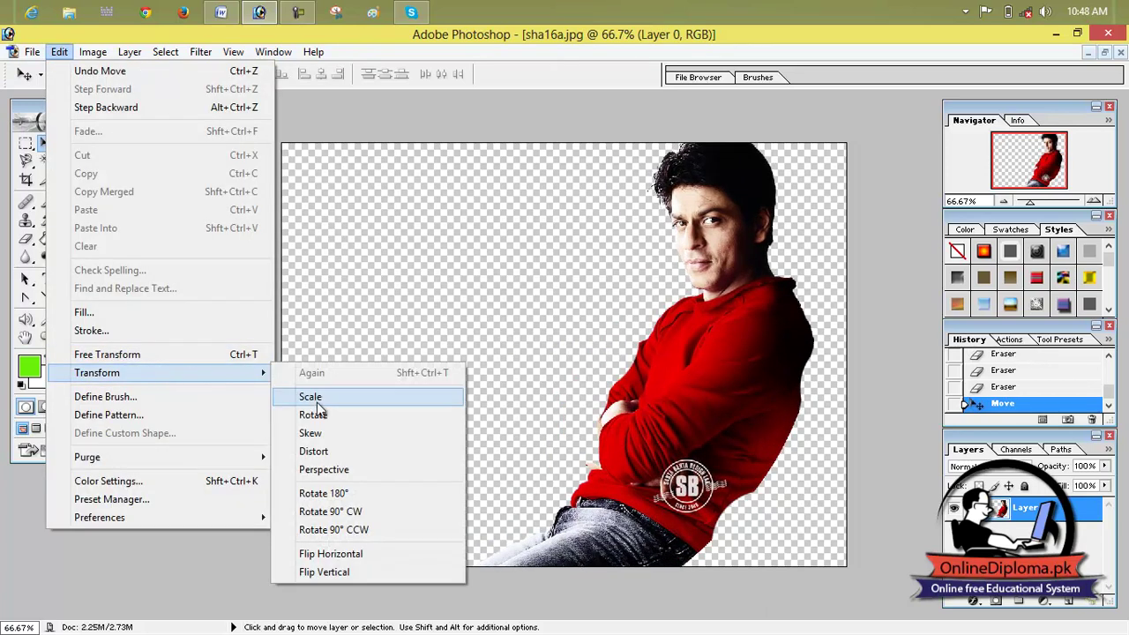
{"action": "left_click", "coordinate": [316, 402]}
{"action": "left_click_drag", "start_coordinate": [254, 145], "coordinate": [305, 168]}
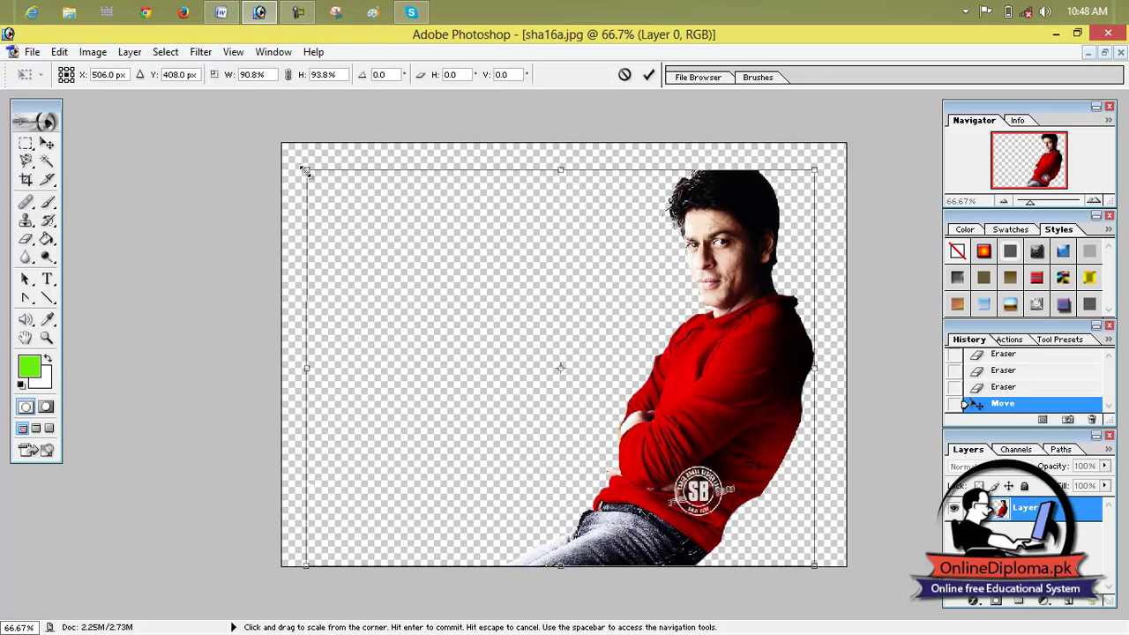
{"action": "left_click", "coordinate": [647, 75]}
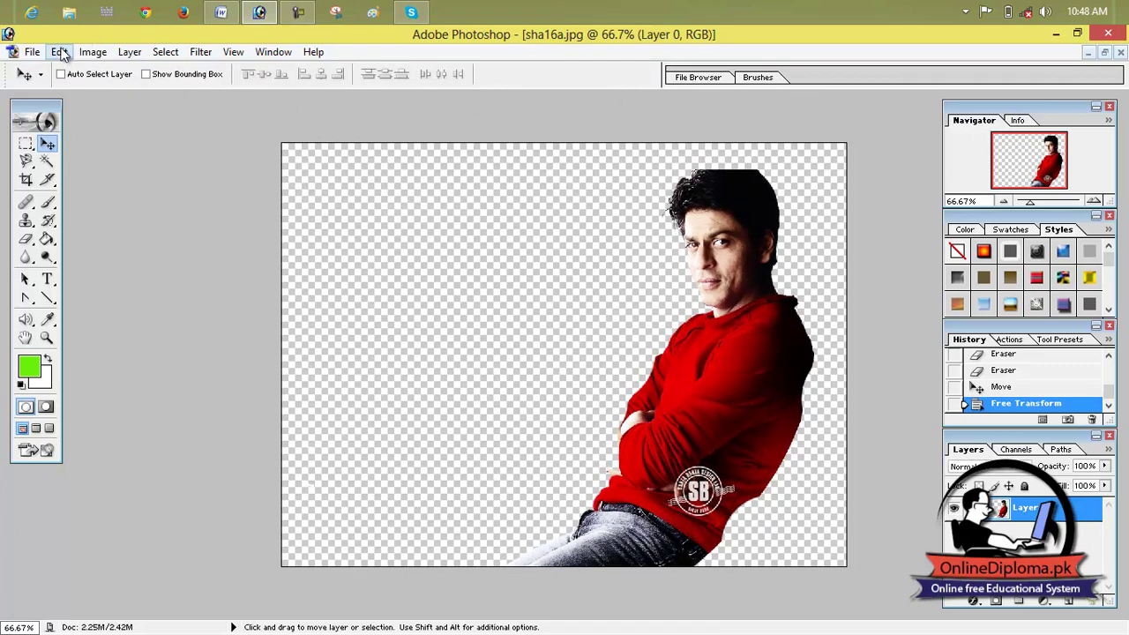
Step: Rotate the man's layer by about -1.1 degrees and apply the transformation
{"action": "left_click", "coordinate": [60, 51]}
{"action": "mouse_move", "coordinate": [173, 372]}
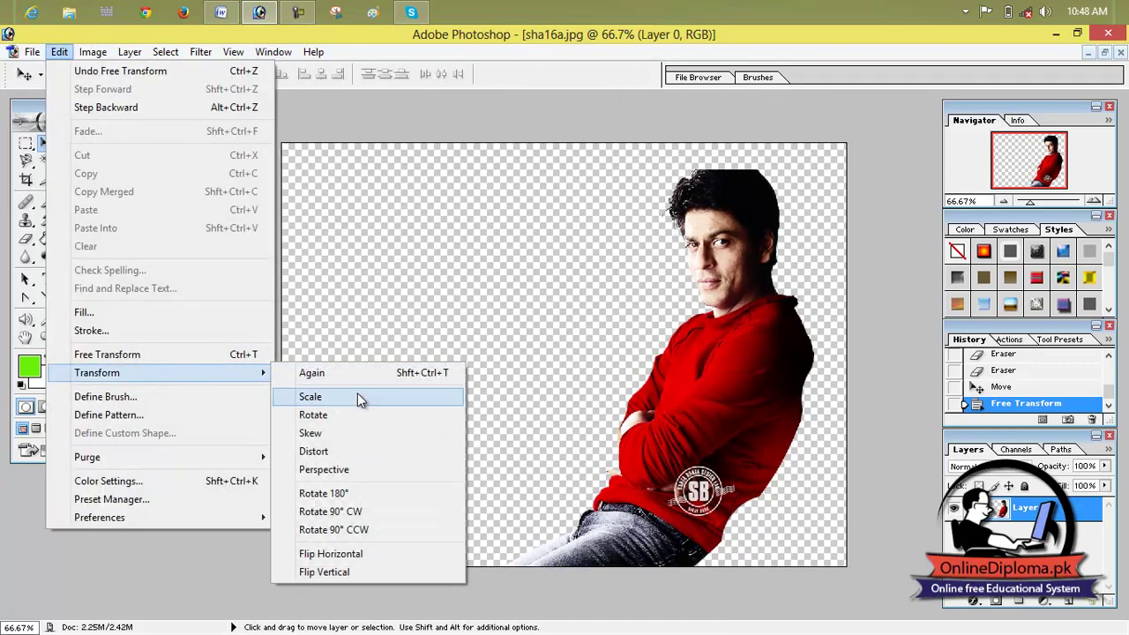
{"action": "left_click", "coordinate": [366, 414]}
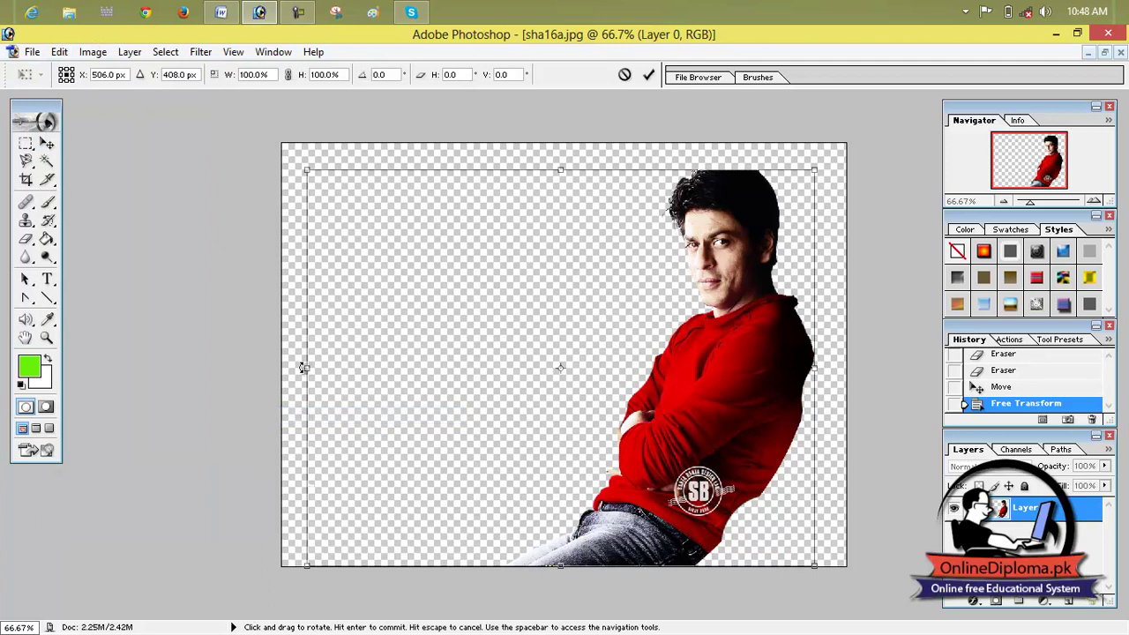
{"action": "left_click_drag", "start_coordinate": [302, 369], "coordinate": [509, 371]}
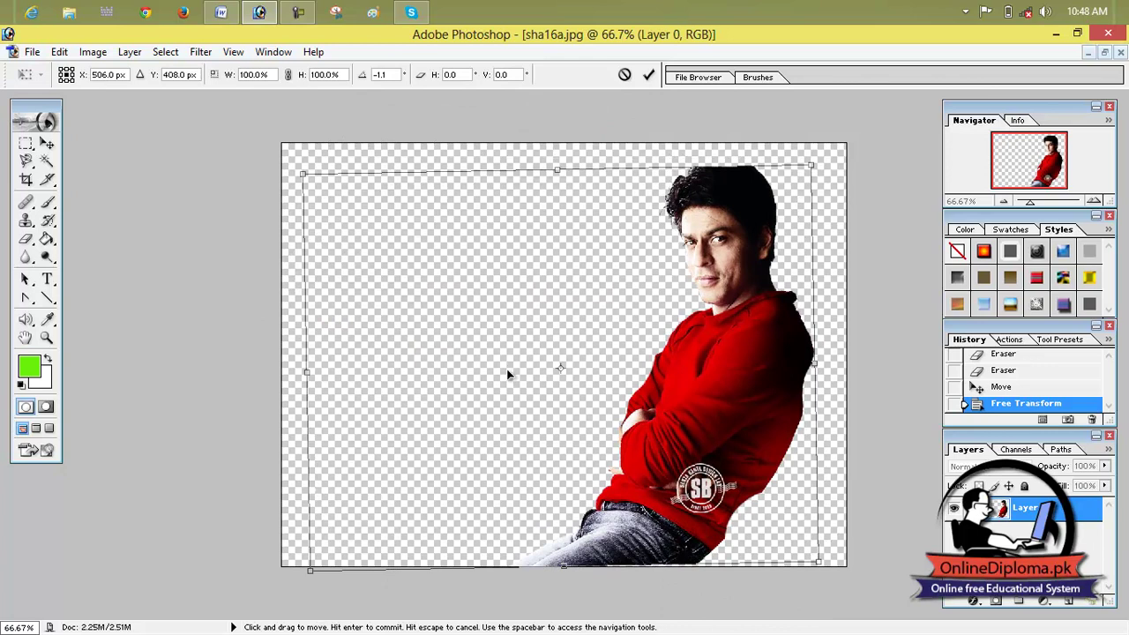
{"action": "left_click", "coordinate": [648, 76]}
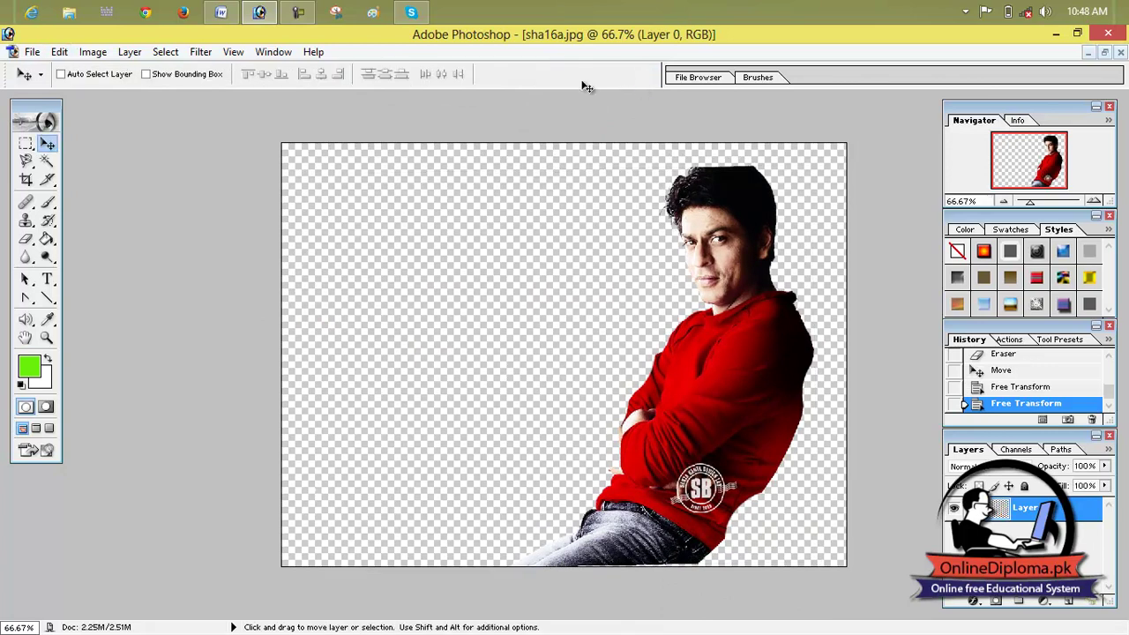
Step: Skew the man's layer vertically by about -10.3 degrees, lowering its upper-left corner, and apply the transformation
{"action": "left_click", "coordinate": [59, 52]}
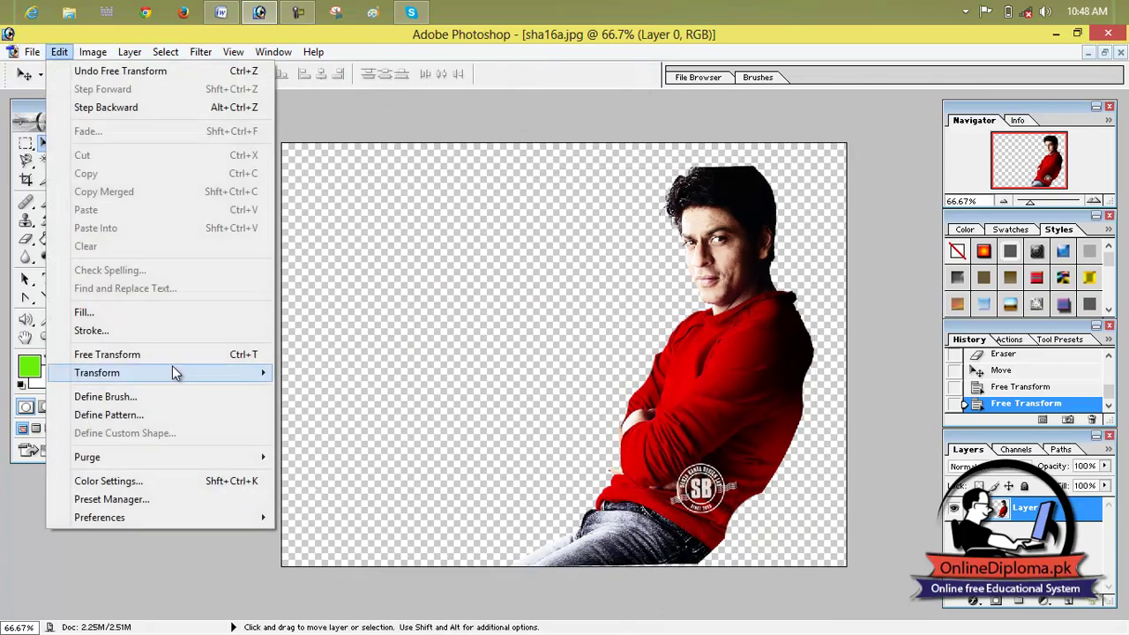
{"action": "mouse_move", "coordinate": [172, 370]}
{"action": "left_click", "coordinate": [382, 432]}
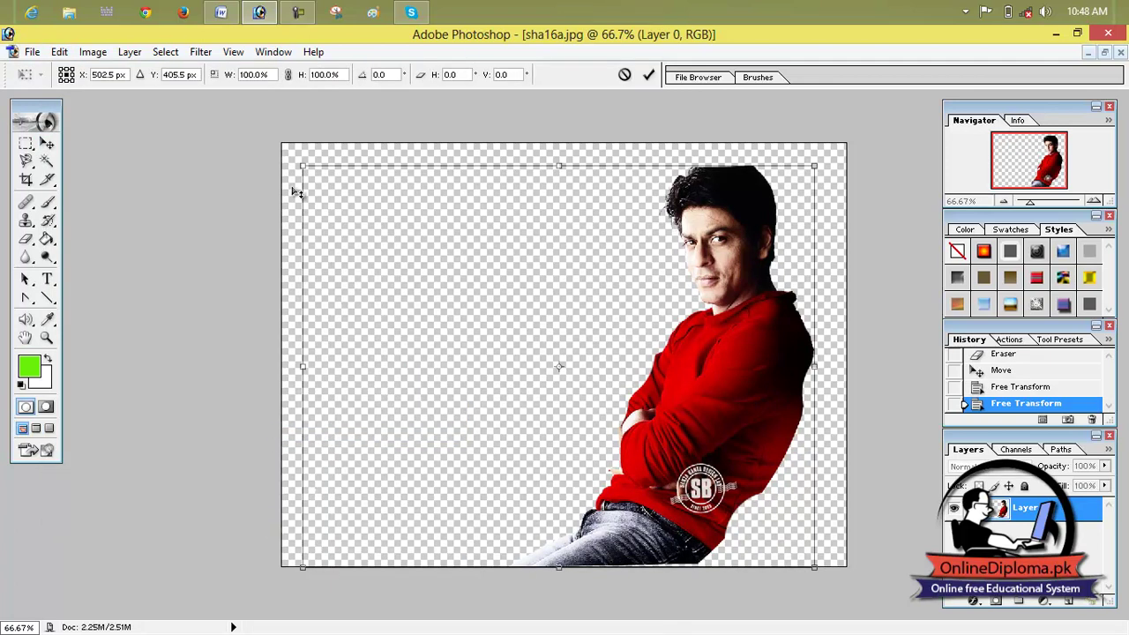
{"action": "left_click_drag", "start_coordinate": [300, 168], "coordinate": [670, 366]}
{"action": "left_click_drag", "start_coordinate": [754, 165], "coordinate": [692, 164]}
{"action": "left_click_drag", "start_coordinate": [688, 426], "coordinate": [371, 261]}
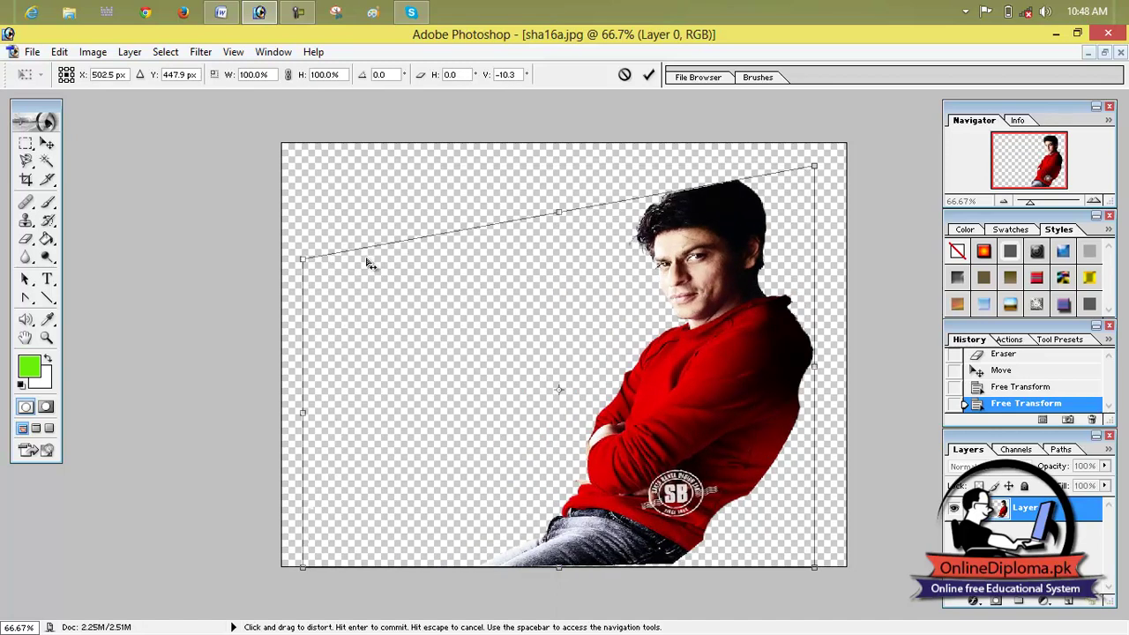
{"action": "left_click", "coordinate": [648, 74]}
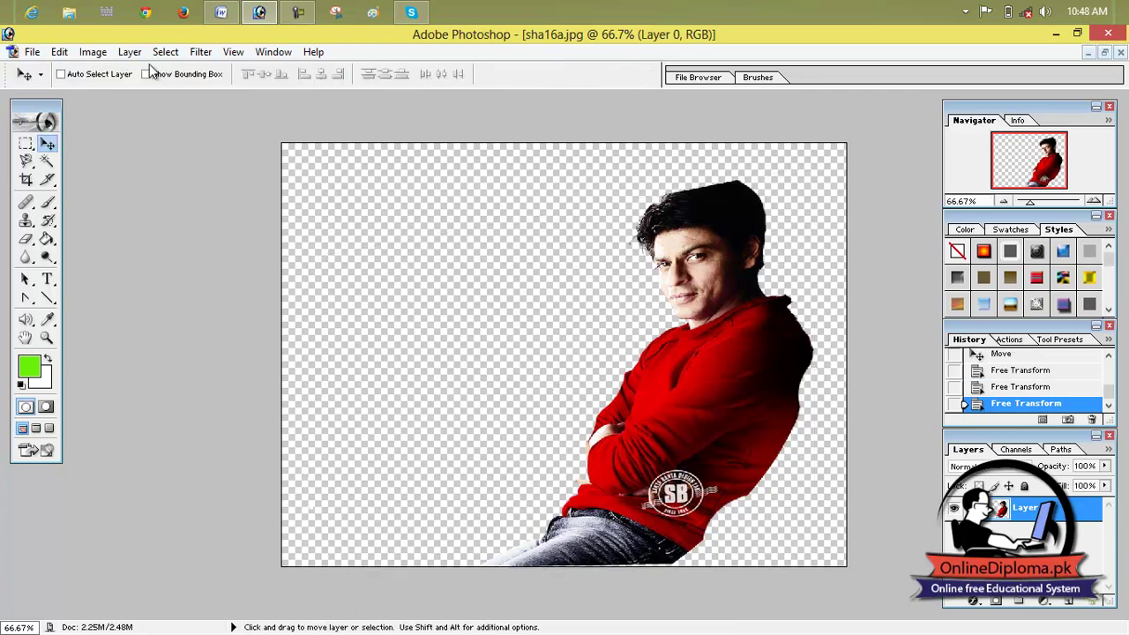
Step: Distort the man's layer by pulling its upper-right corner far left, skewing it horizontally about 27.3 degrees, and apply the transformation
{"action": "left_click", "coordinate": [62, 56]}
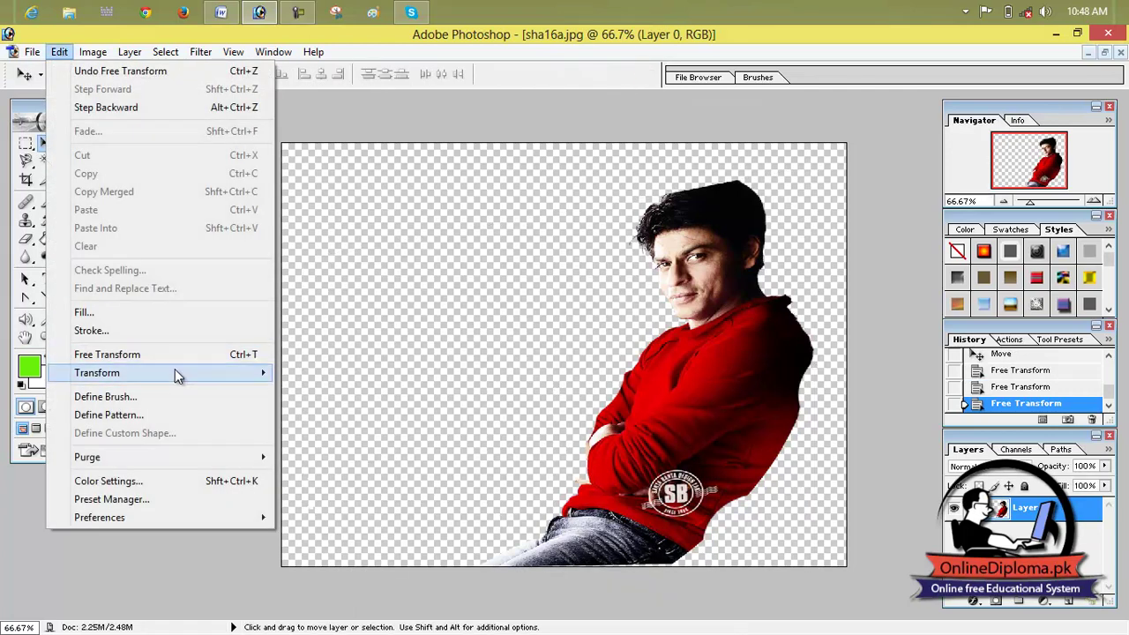
{"action": "mouse_move", "coordinate": [174, 369]}
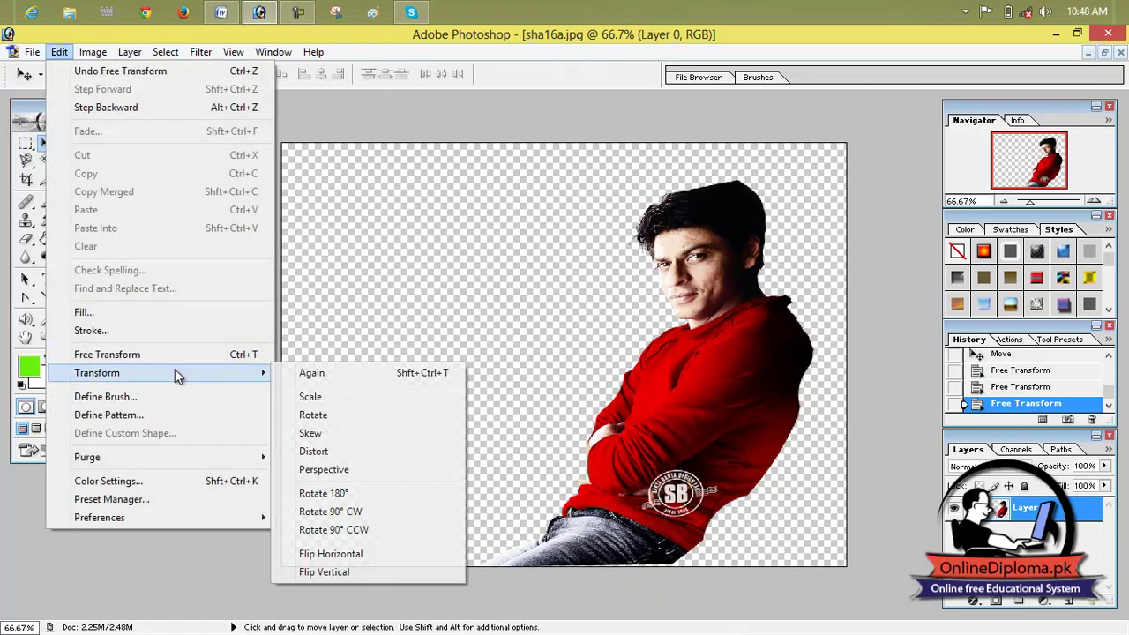
{"action": "left_click", "coordinate": [419, 460]}
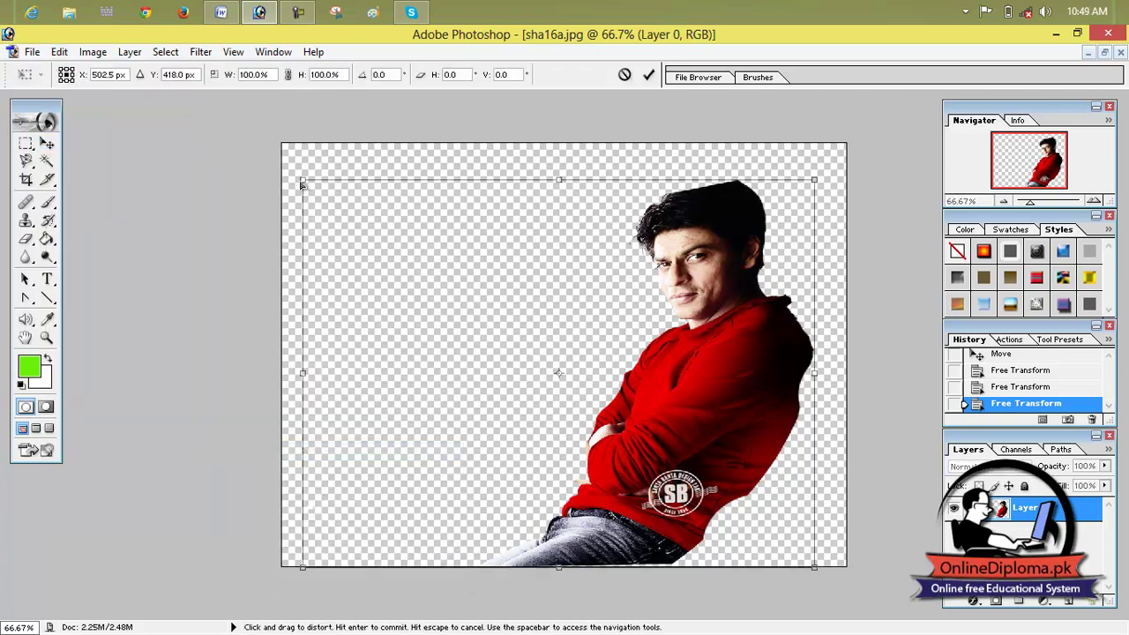
{"action": "left_click_drag", "start_coordinate": [302, 181], "coordinate": [368, 258]}
{"action": "left_click_drag", "start_coordinate": [816, 183], "coordinate": [713, 224]}
{"action": "left_click_drag", "start_coordinate": [531, 244], "coordinate": [454, 200]}
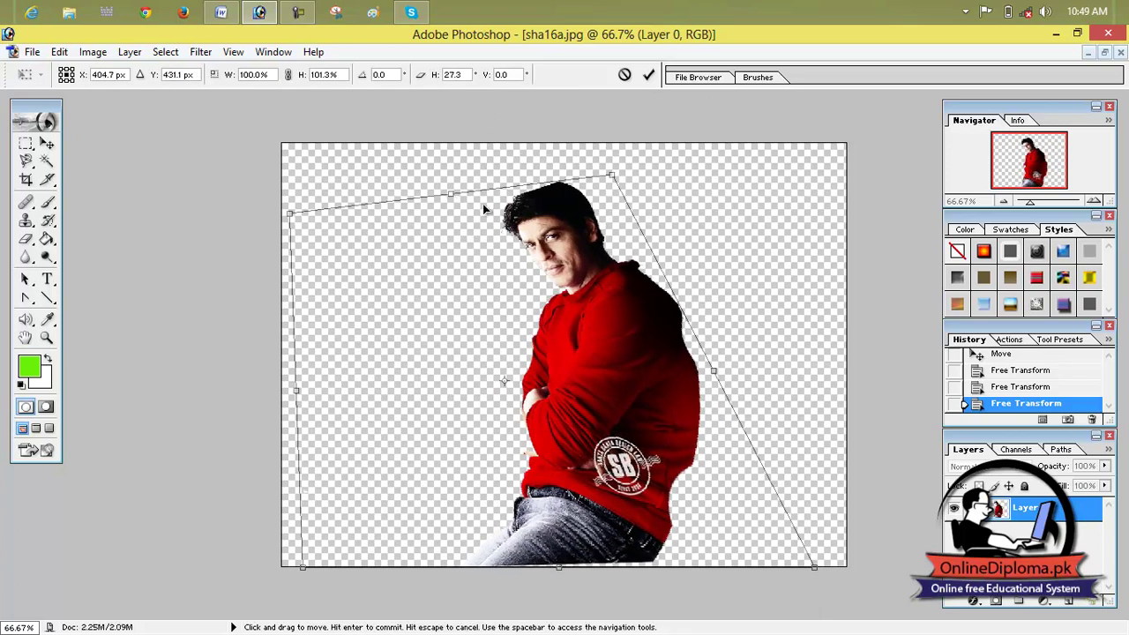
{"action": "left_click", "coordinate": [649, 74]}
Step: Apply a Perspective transform to the man's layer, flaring its upper edge outward to about 278% width and shifting the layer upward
{"action": "left_click", "coordinate": [59, 51]}
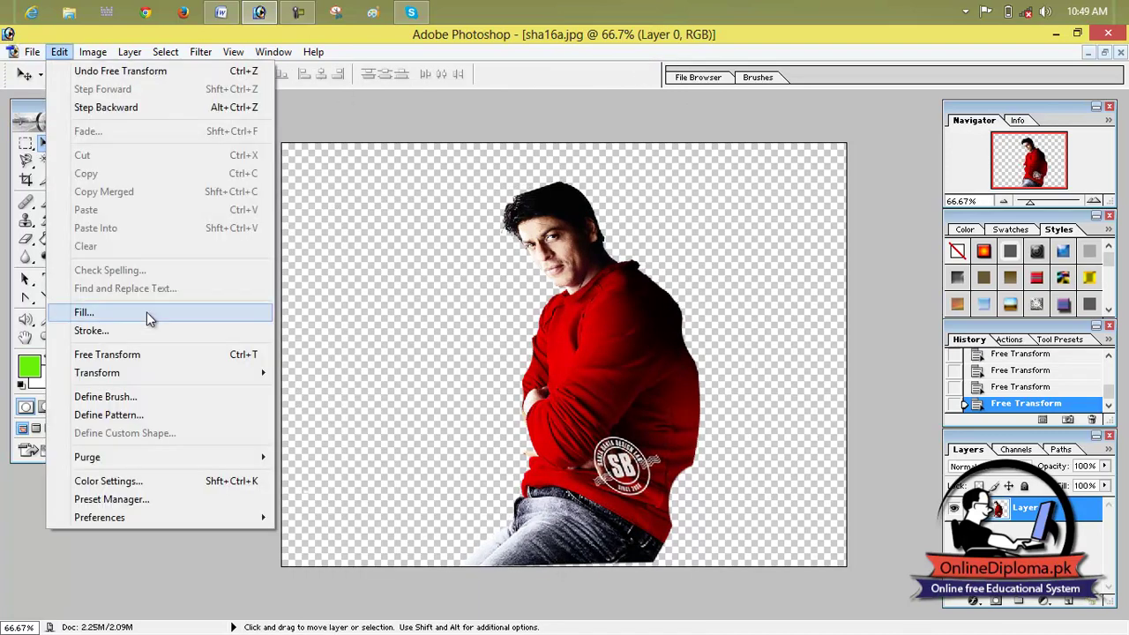
{"action": "mouse_move", "coordinate": [209, 375]}
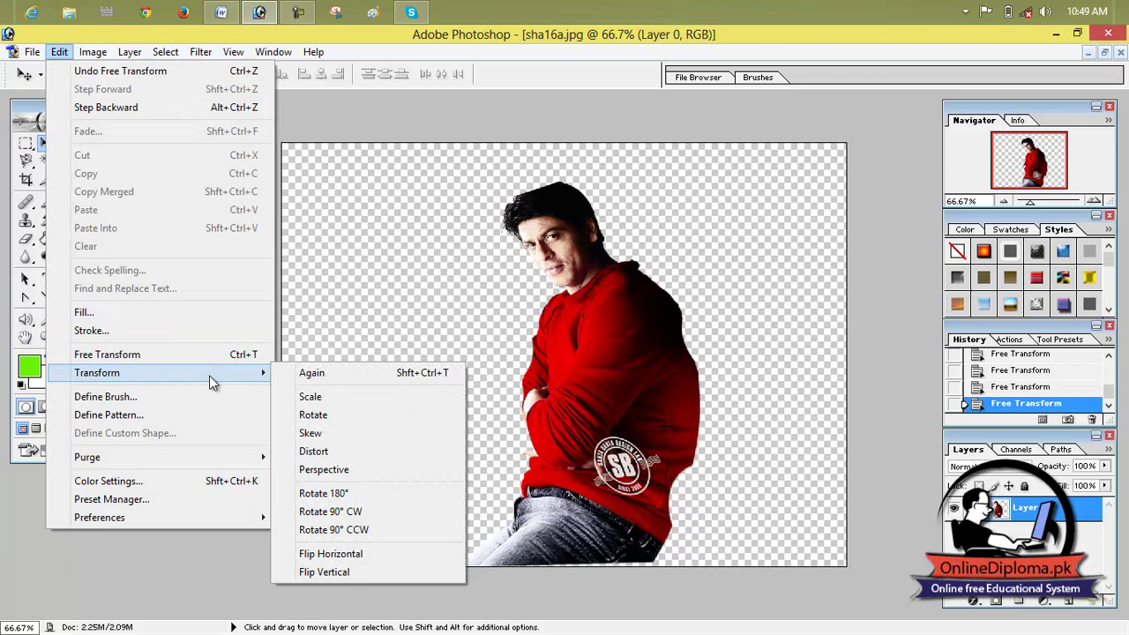
{"action": "left_click", "coordinate": [432, 476]}
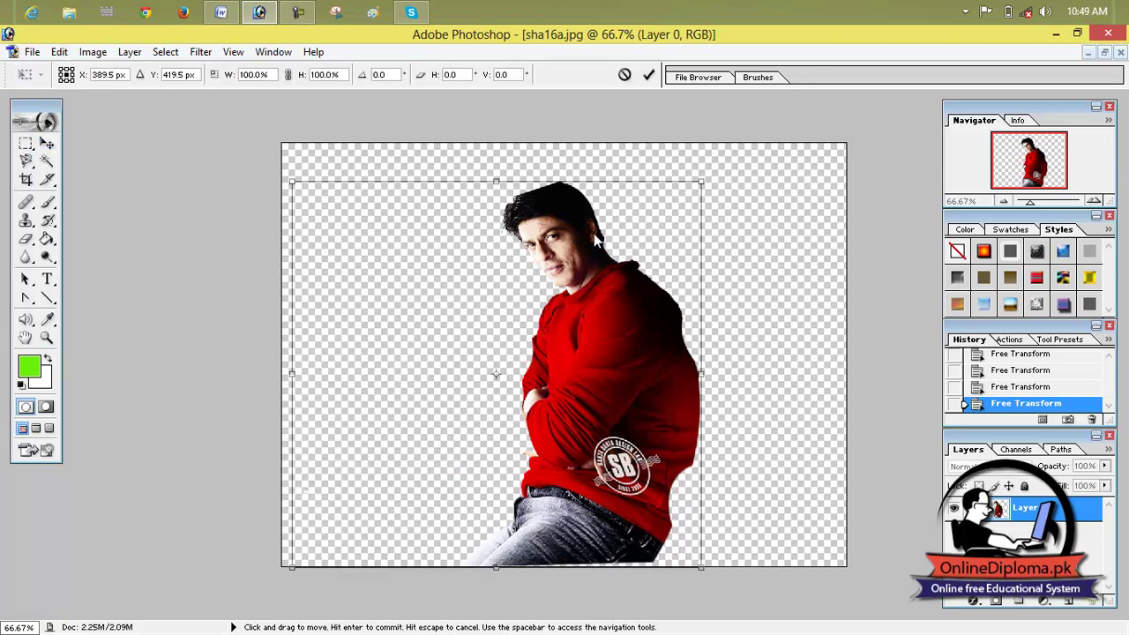
{"action": "mouse_move", "coordinate": [703, 373]}
{"action": "left_mouse_down"}
{"action": "mouse_move", "coordinate": [776, 378]}
{"action": "mouse_move", "coordinate": [703, 366]}
{"action": "left_mouse_up"}
{"action": "left_click_drag", "start_coordinate": [703, 178], "coordinate": [1075, 233]}
{"action": "left_click_drag", "start_coordinate": [678, 273], "coordinate": [650, 269]}
{"action": "left_click_drag", "start_coordinate": [475, 514], "coordinate": [574, 530]}
{"action": "left_click_drag", "start_coordinate": [729, 401], "coordinate": [767, 425]}
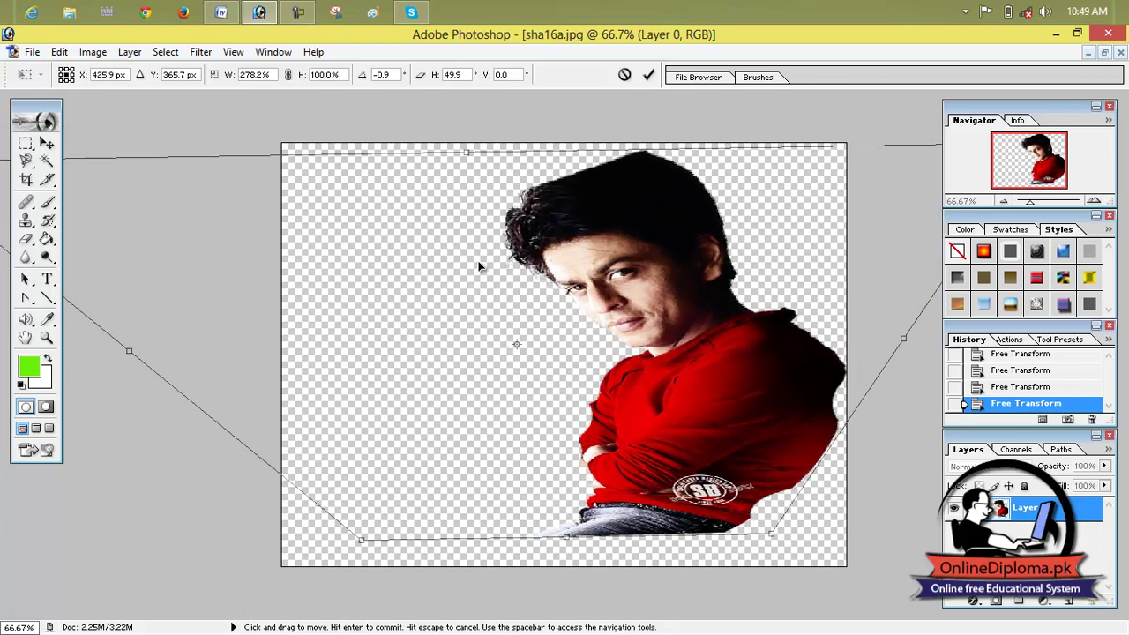
{"action": "left_click", "coordinate": [648, 74]}
Step: Revert the image to the Move history state, discarding all the Free Transform changes
{"action": "scroll", "coordinate": [992, 366], "scroll_direction": "up", "scroll_amount": 5}
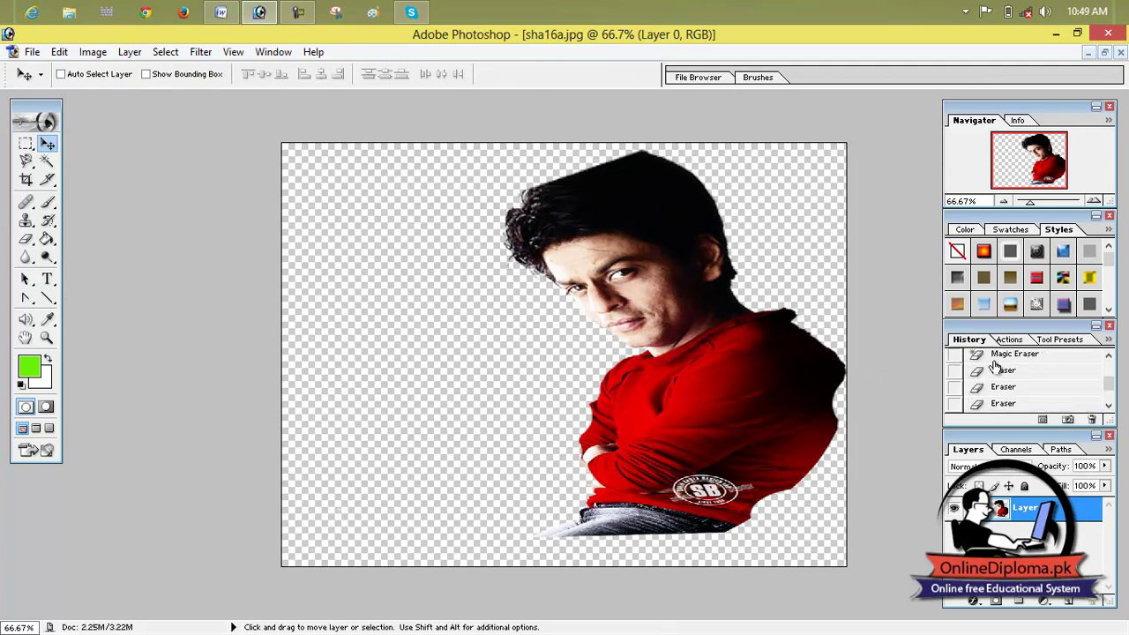
{"action": "left_click", "coordinate": [970, 356]}
{"action": "left_click", "coordinate": [1023, 371]}
{"action": "left_click", "coordinate": [1019, 389]}
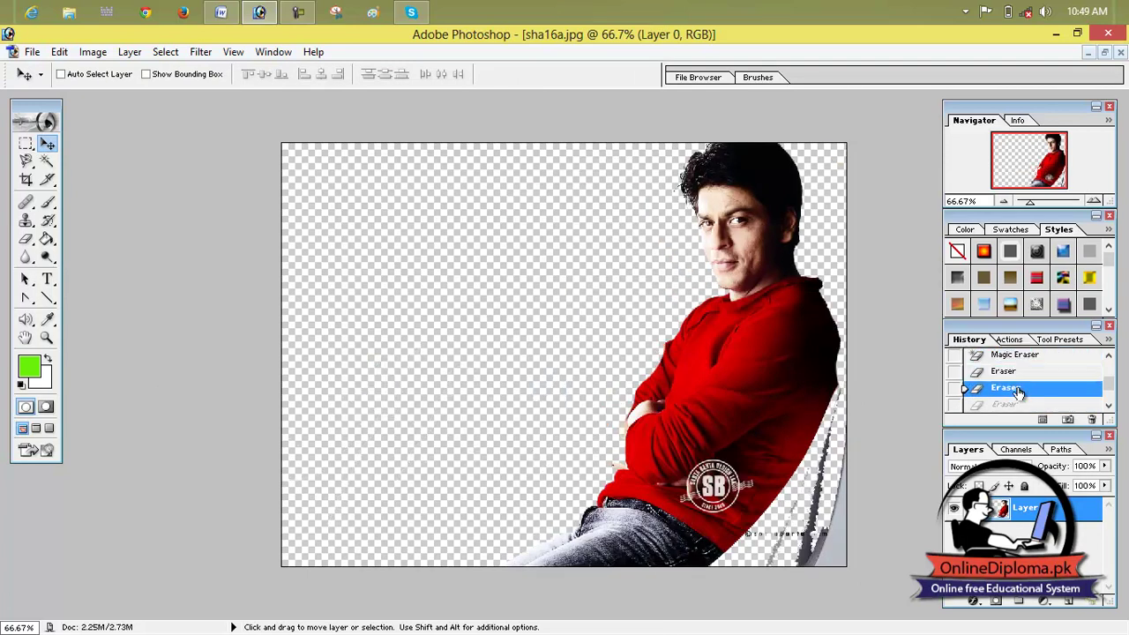
{"action": "scroll", "coordinate": [1019, 402], "scroll_direction": "down", "scroll_amount": 3}
{"action": "left_click", "coordinate": [1013, 375]}
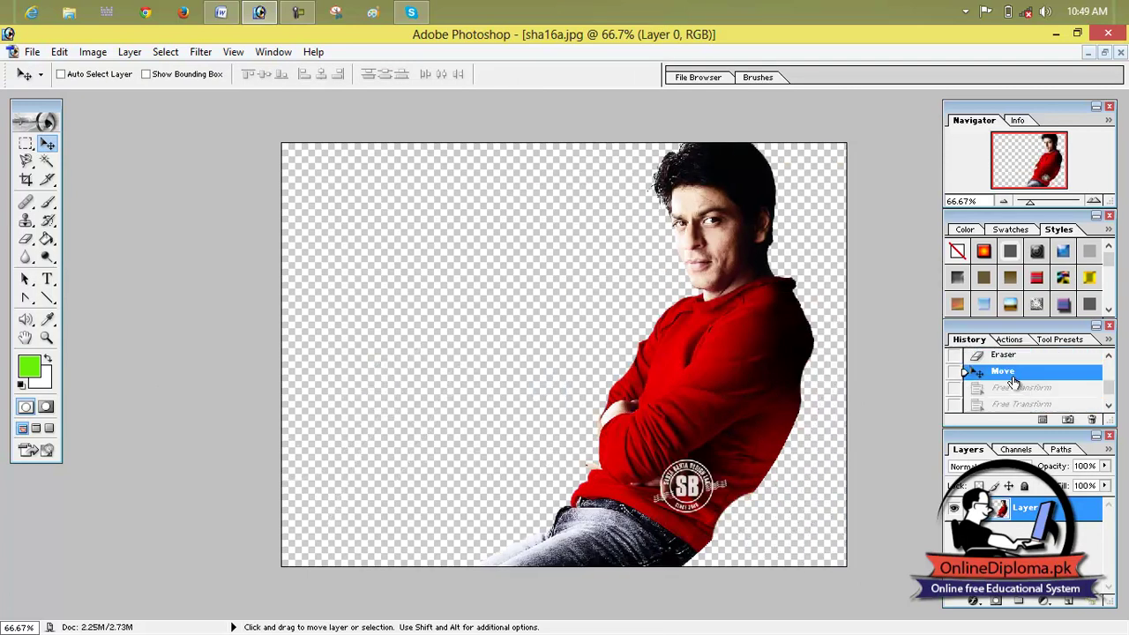
Step: Rotate the man's layer by 180° using the preset transform command
{"action": "left_click", "coordinate": [59, 51]}
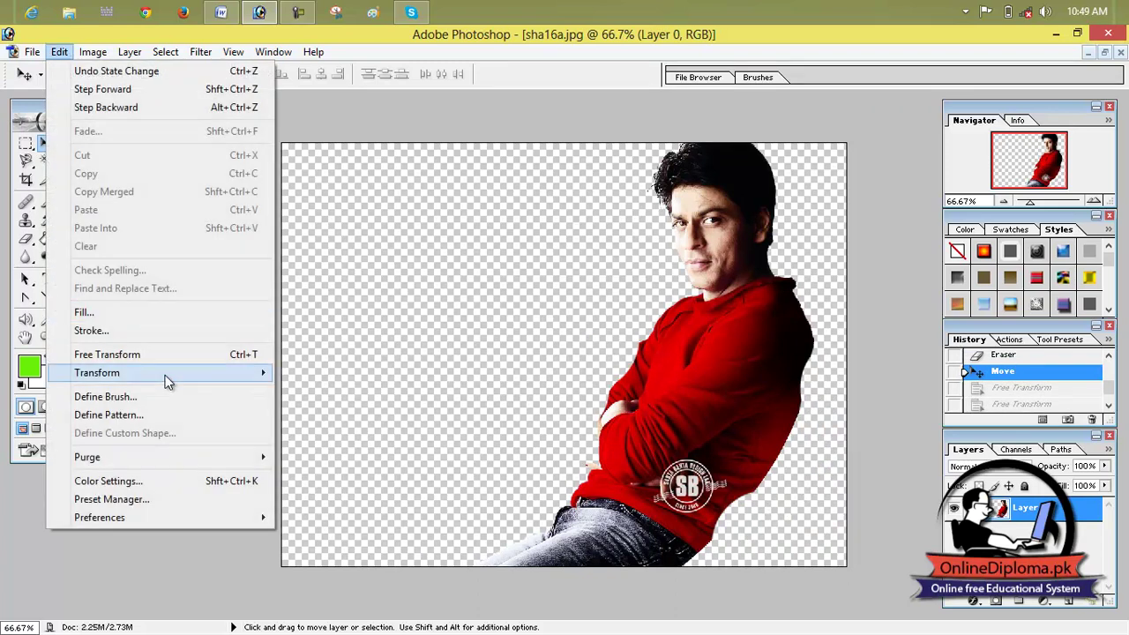
{"action": "mouse_move", "coordinate": [165, 375]}
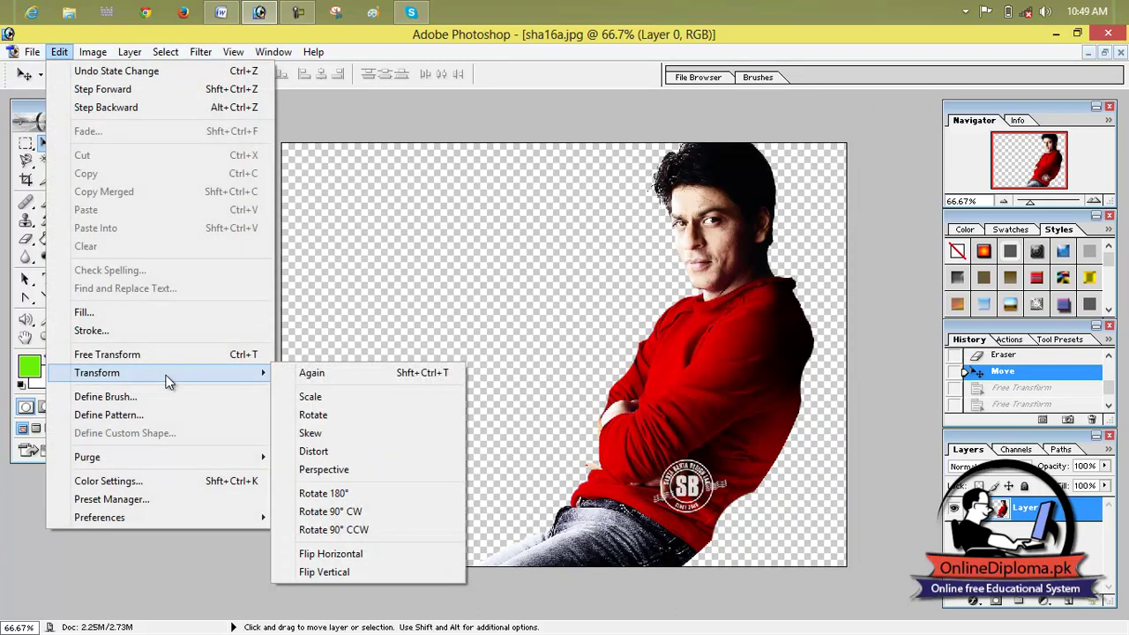
{"action": "left_click", "coordinate": [400, 493]}
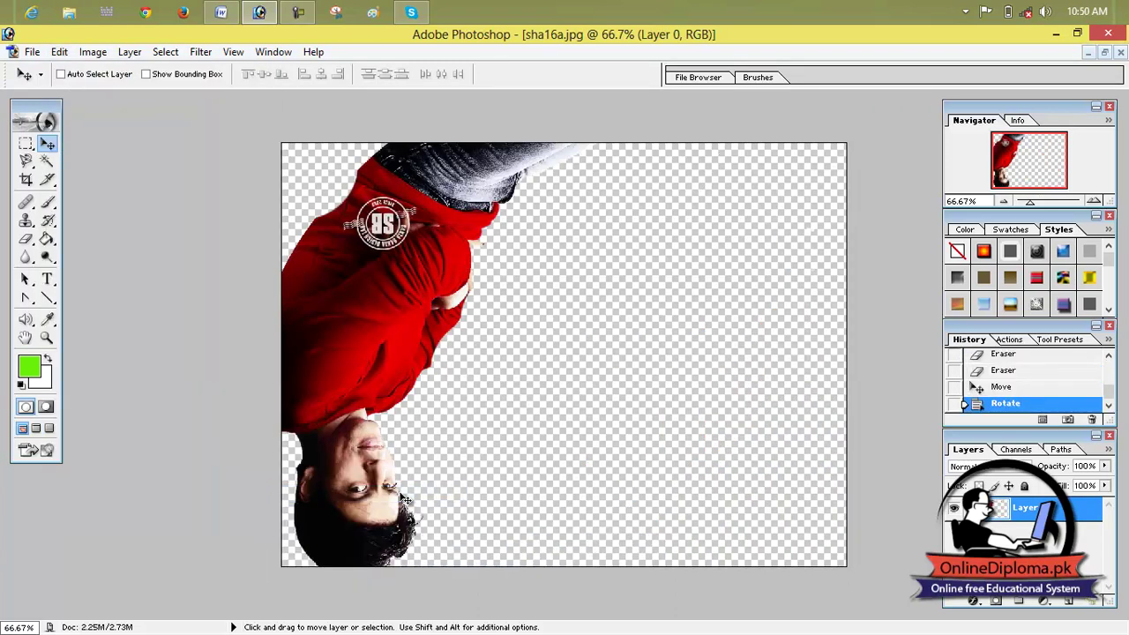
Step: Rotate the man's layer 90° clockwise and back again 90° counterclockwise
{"action": "left_click", "coordinate": [93, 51]}
{"action": "mouse_move", "coordinate": [60, 51]}
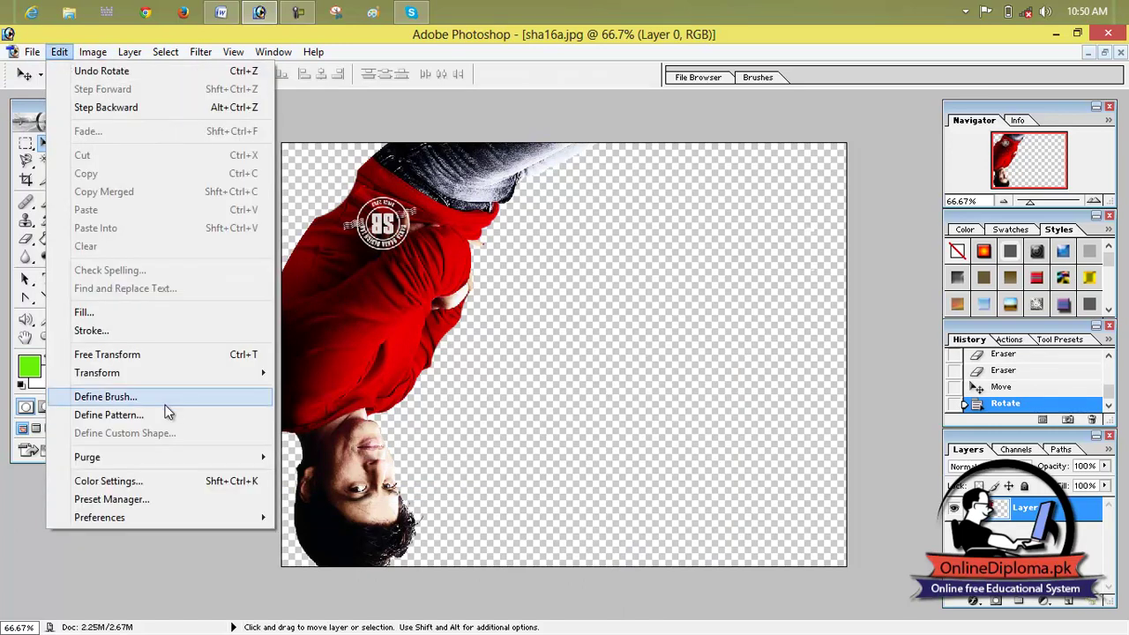
{"action": "mouse_move", "coordinate": [162, 372]}
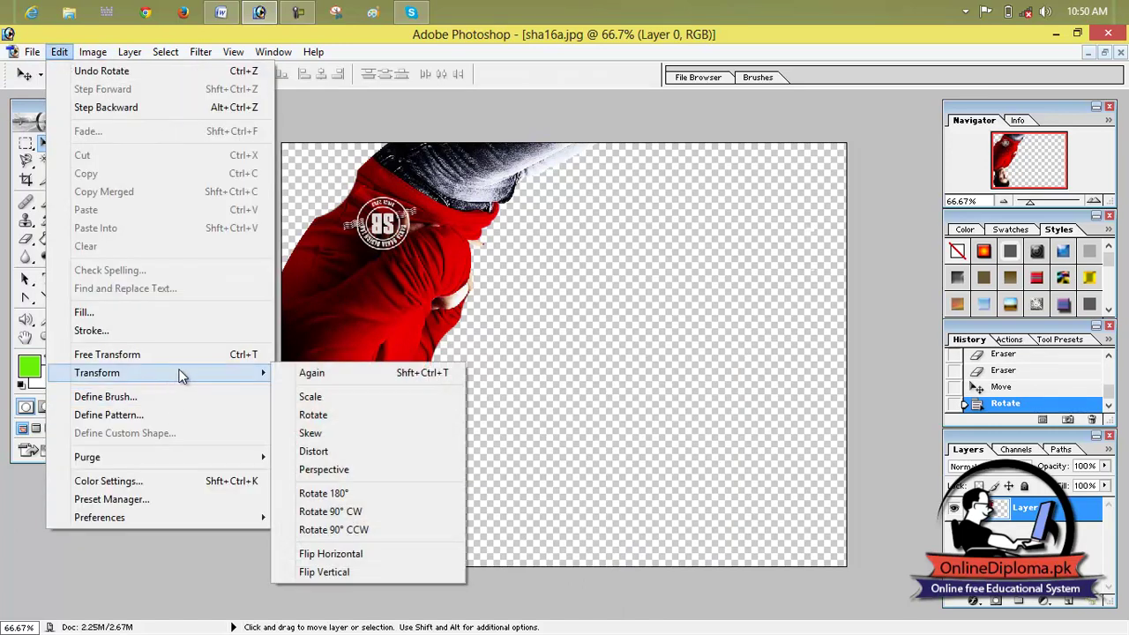
{"action": "left_click", "coordinate": [368, 530]}
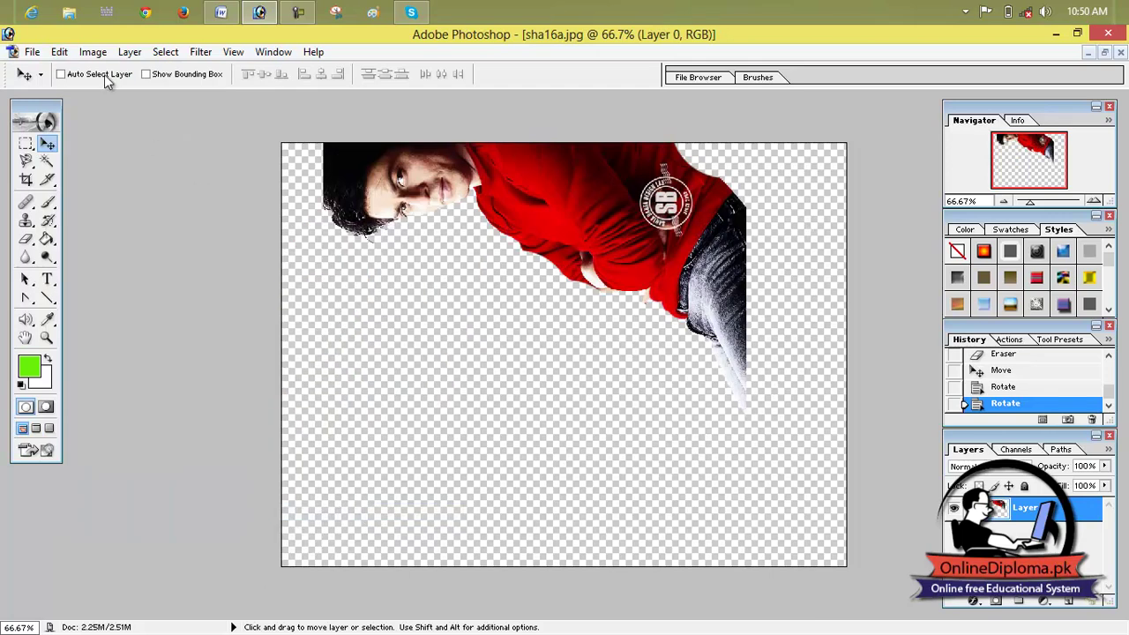
{"action": "left_click", "coordinate": [59, 51]}
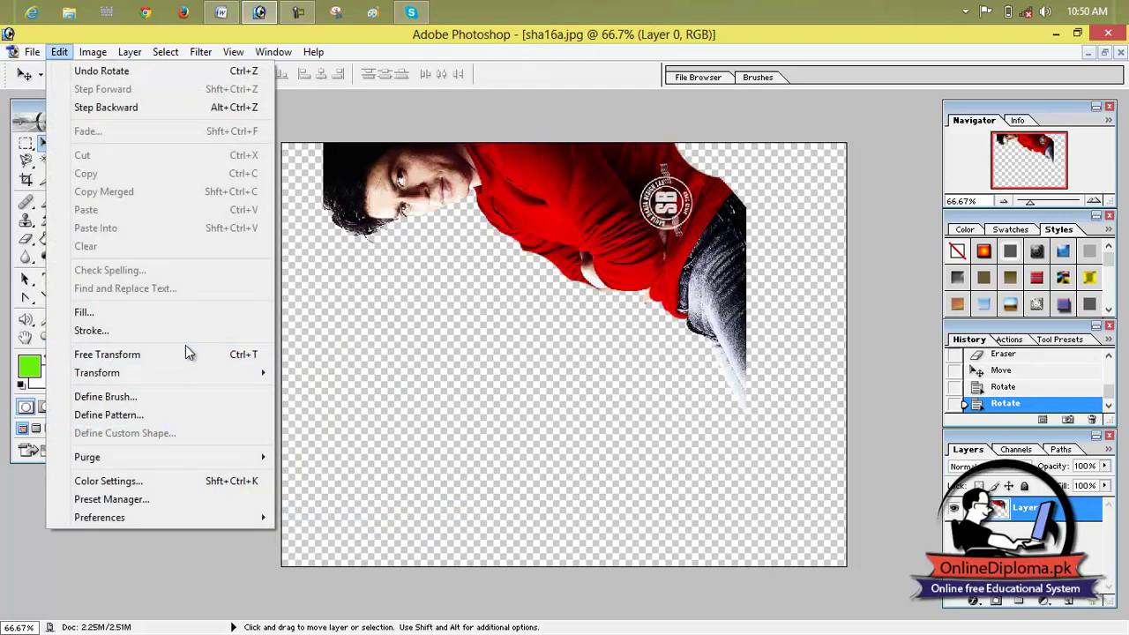
{"action": "mouse_move", "coordinate": [196, 368]}
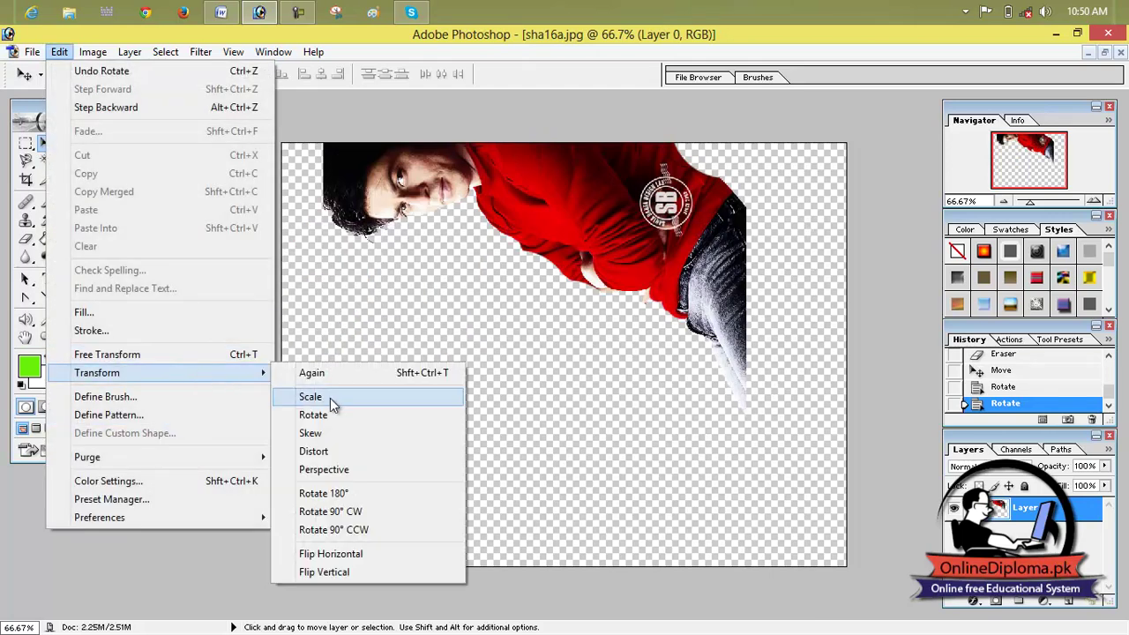
{"action": "left_click", "coordinate": [387, 534]}
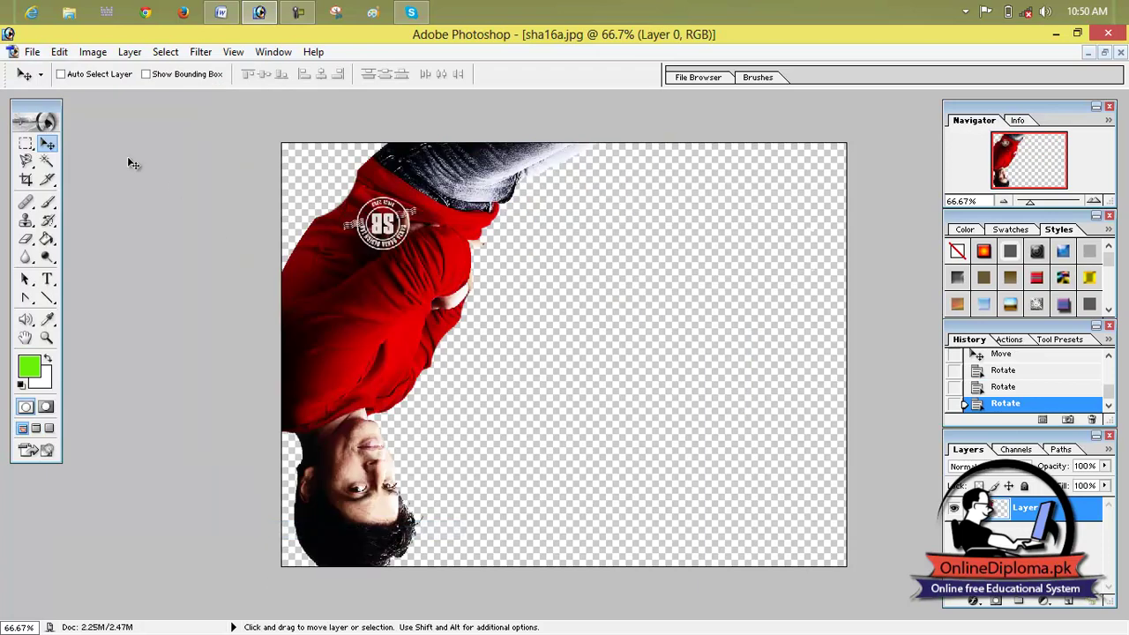
Step: Flip the man's layer horizontally and vertically so he is upright again
{"action": "left_click", "coordinate": [59, 51]}
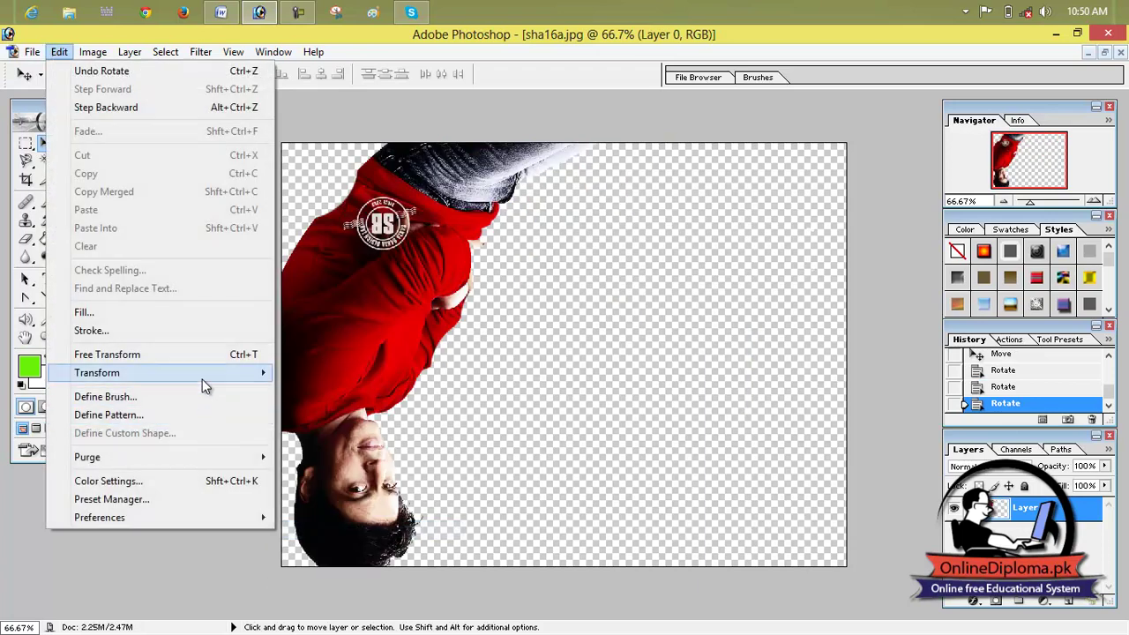
{"action": "mouse_move", "coordinate": [202, 379]}
{"action": "left_click", "coordinate": [340, 554]}
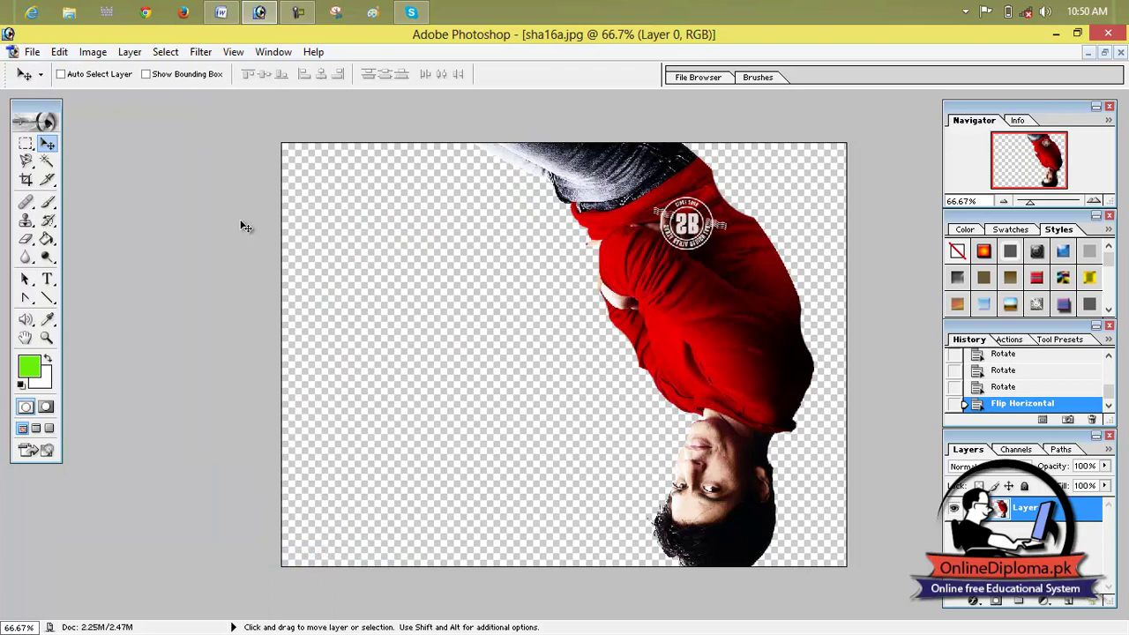
{"action": "left_click", "coordinate": [60, 51]}
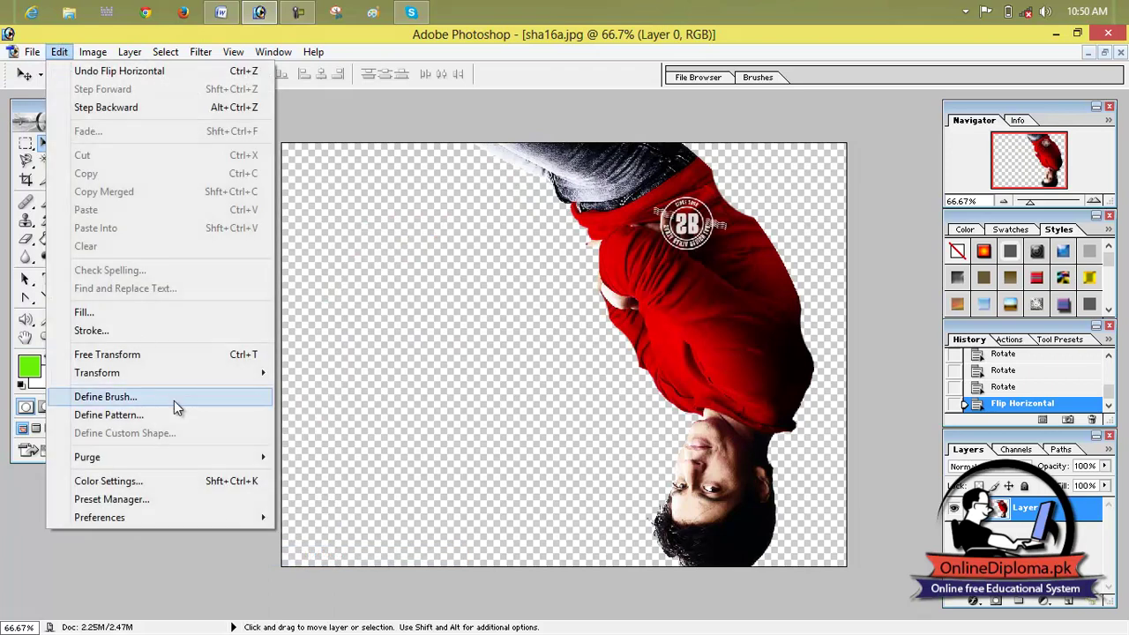
{"action": "mouse_move", "coordinate": [172, 377]}
{"action": "left_click", "coordinate": [369, 574]}
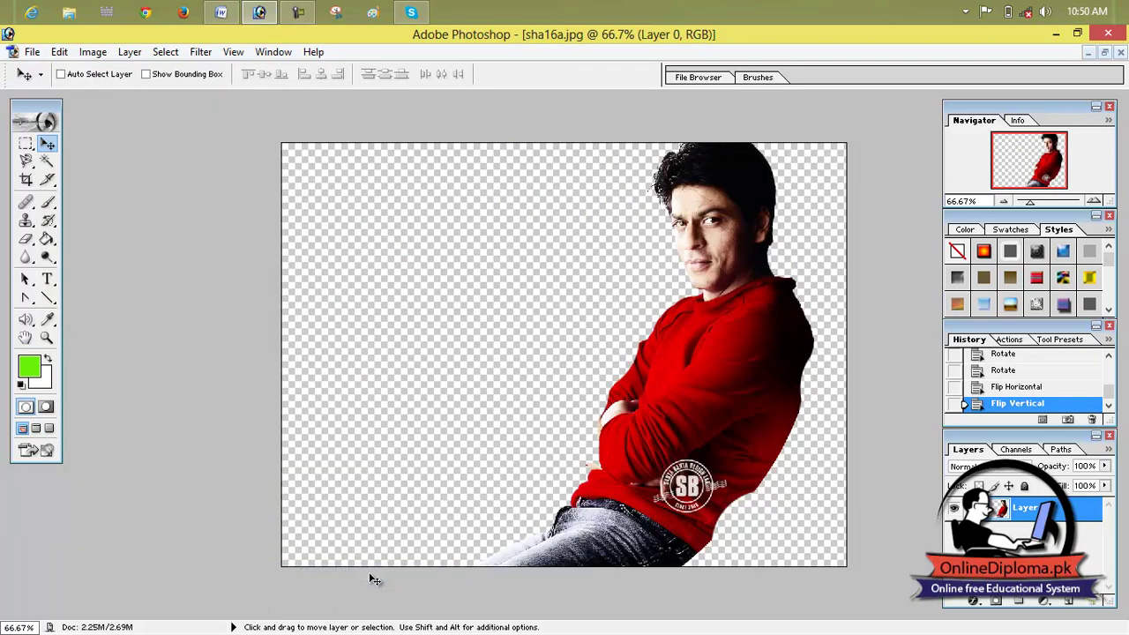
Step: Create a new blank RGB document with a transparent background and maximize its window
{"action": "left_click", "coordinate": [59, 51]}
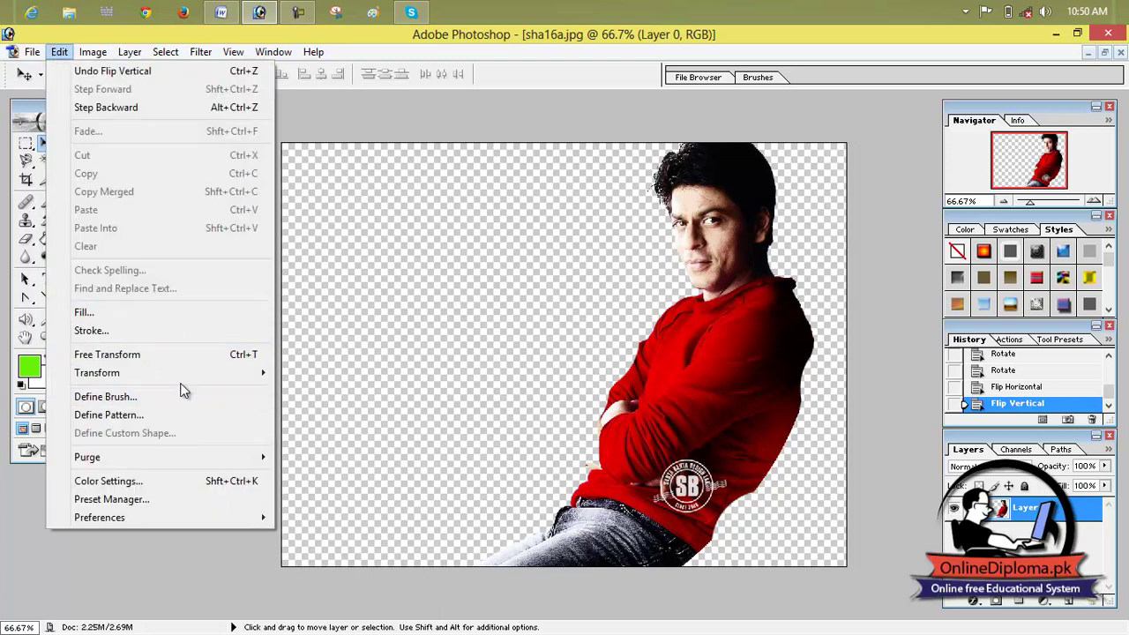
{"action": "left_click", "coordinate": [420, 257]}
{"action": "left_click", "coordinate": [32, 51]}
{"action": "left_click", "coordinate": [55, 71]}
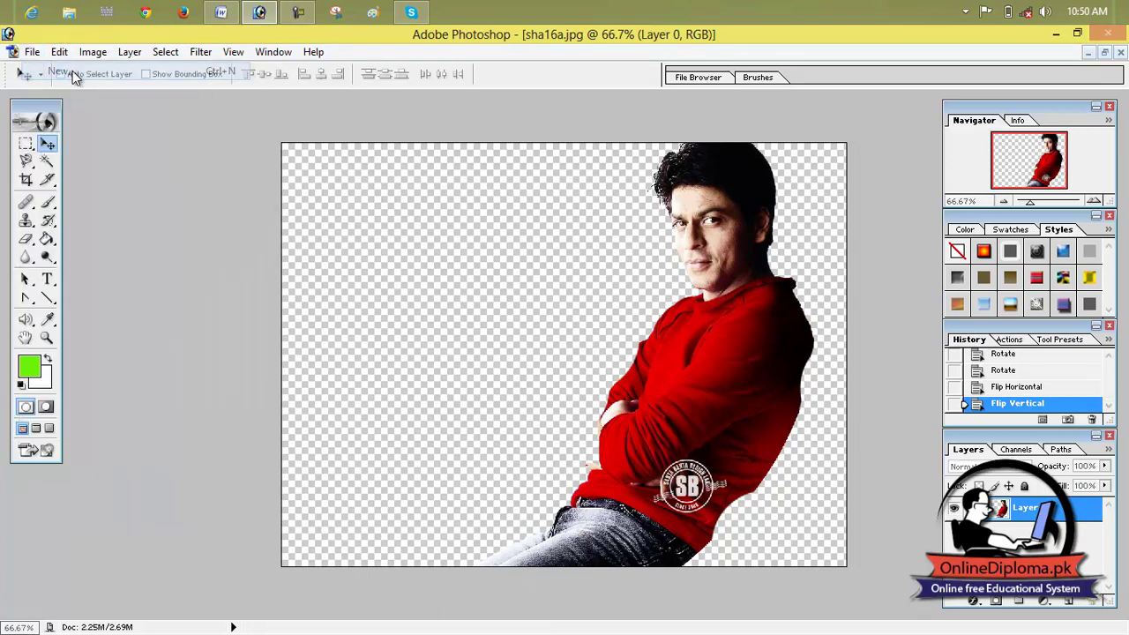
{"action": "left_click", "coordinate": [697, 206]}
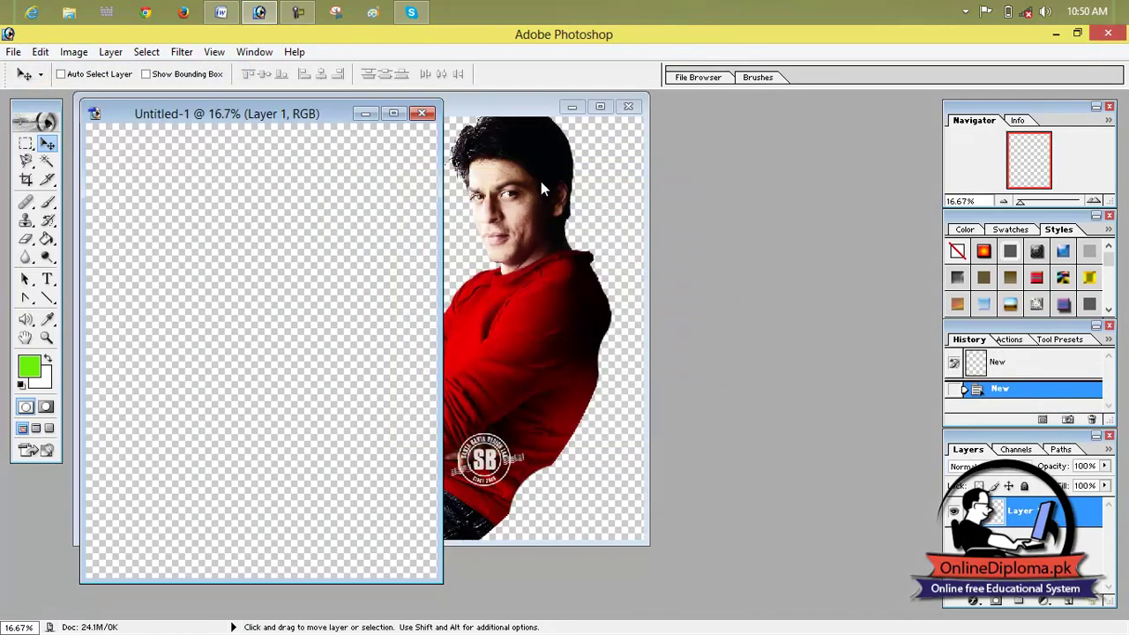
{"action": "left_click", "coordinate": [393, 114]}
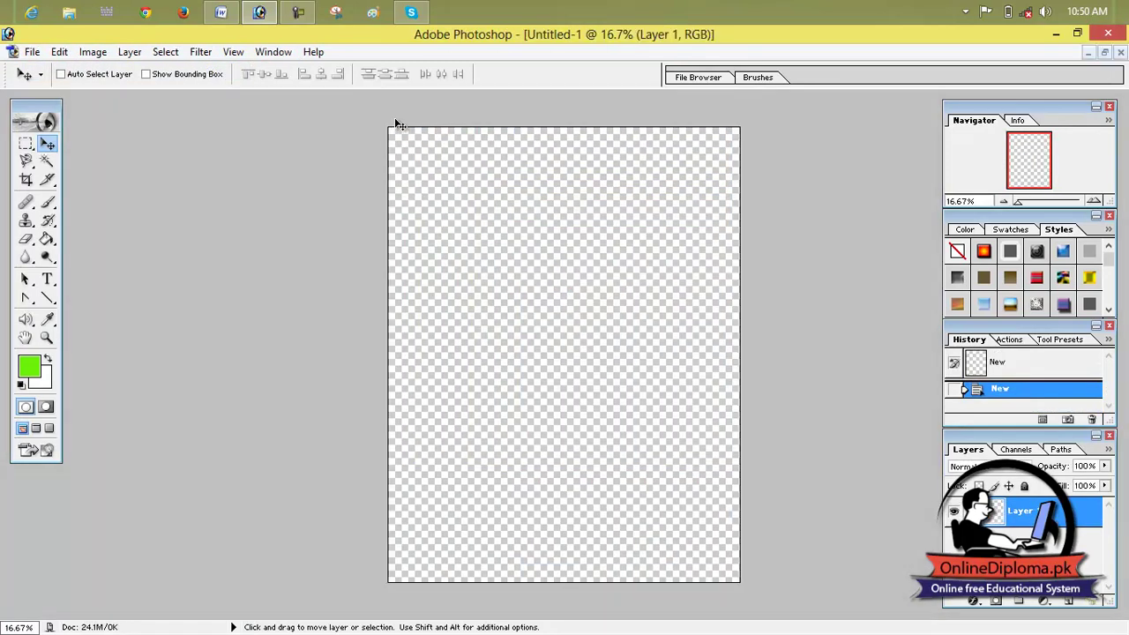
Step: Paint a wavy green vertical stroke on the blank canvas with the 36 px textured brush enlarged to 101 px
{"action": "left_click", "coordinate": [48, 202]}
{"action": "left_click", "coordinate": [96, 206]}
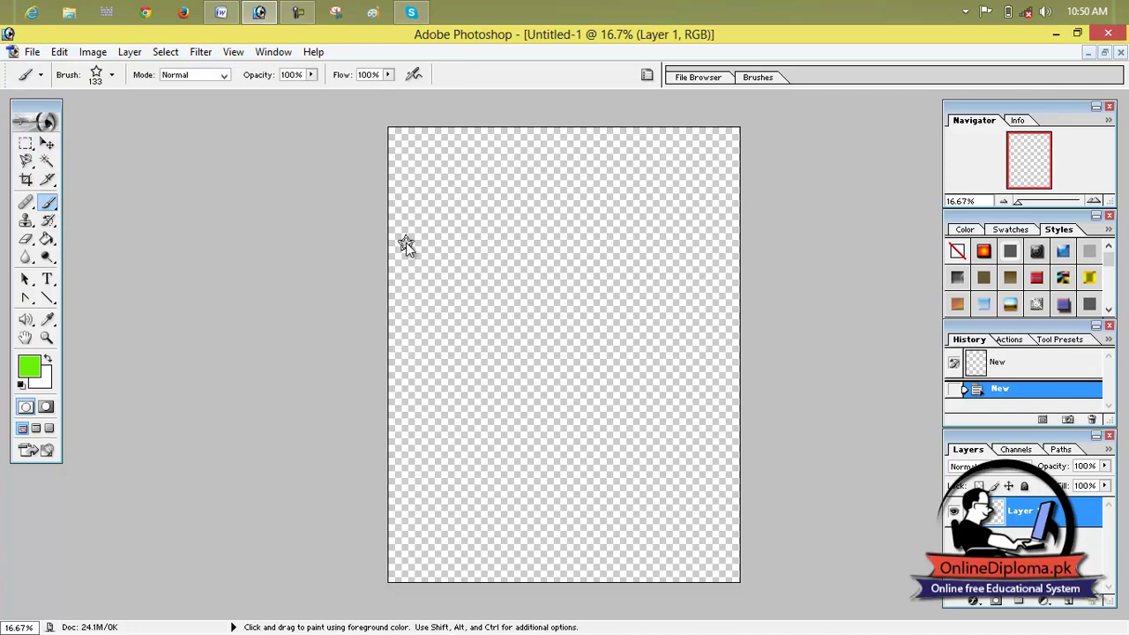
{"action": "left_click", "coordinate": [49, 212]}
{"action": "left_click", "coordinate": [80, 202]}
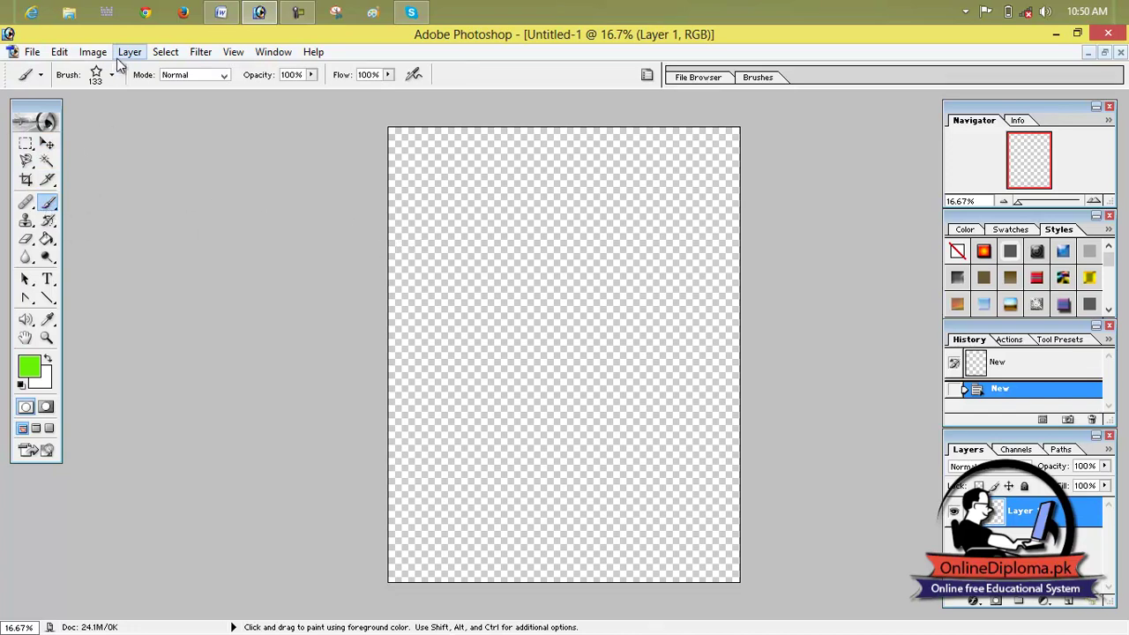
{"action": "left_click", "coordinate": [112, 75]}
{"action": "left_click_drag", "start_coordinate": [181, 180], "coordinate": [182, 220]}
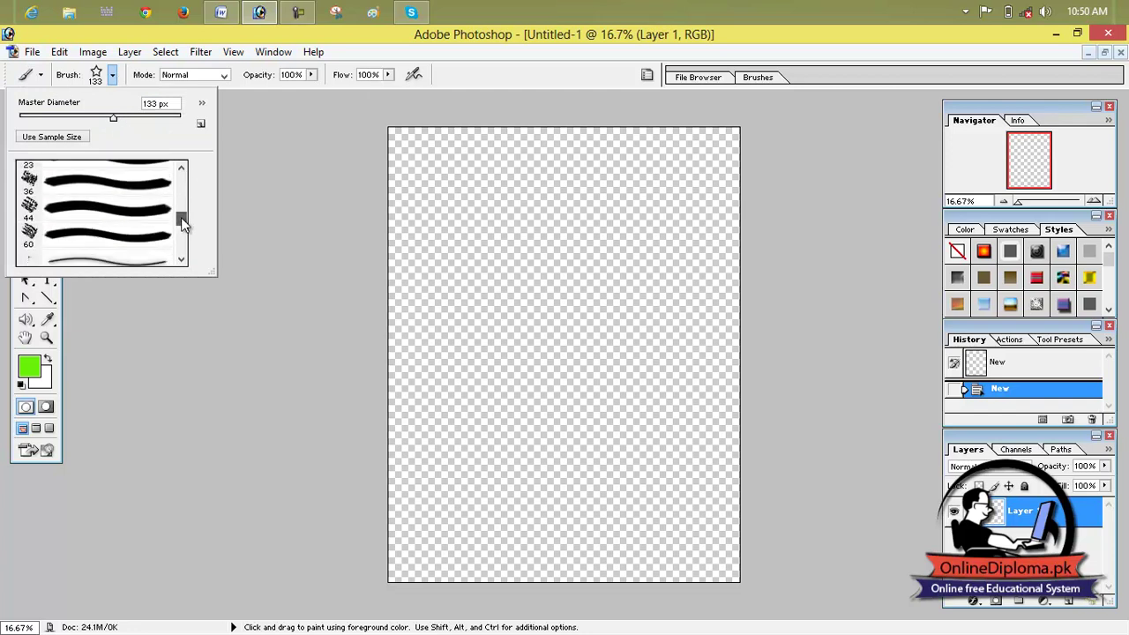
{"action": "left_click", "coordinate": [159, 182]}
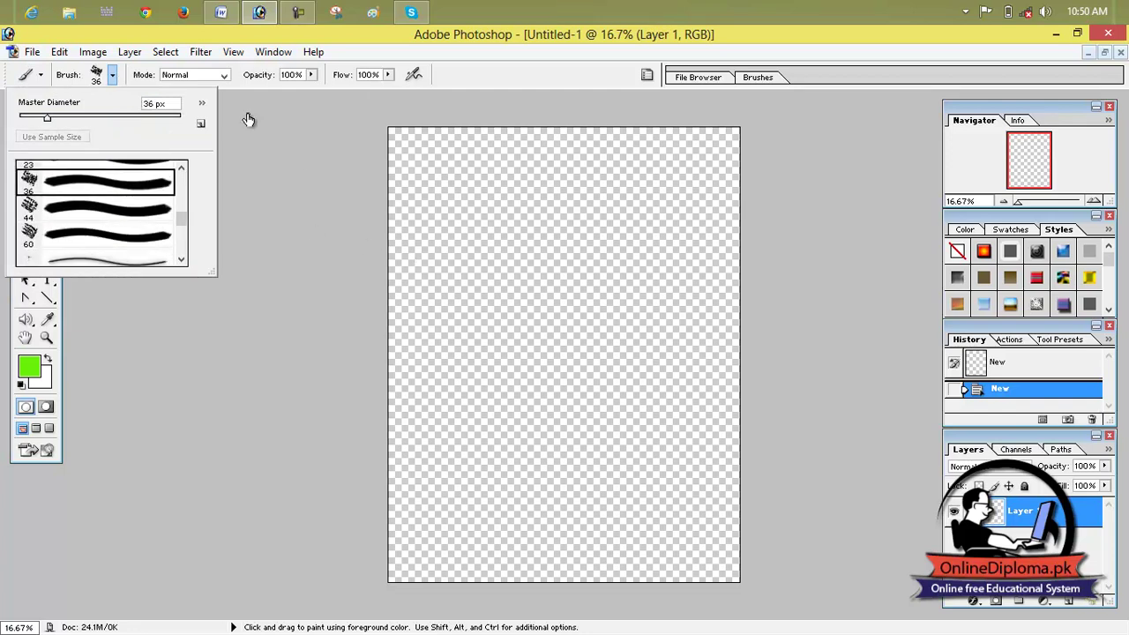
{"action": "left_click_drag", "start_coordinate": [76, 119], "coordinate": [100, 118]}
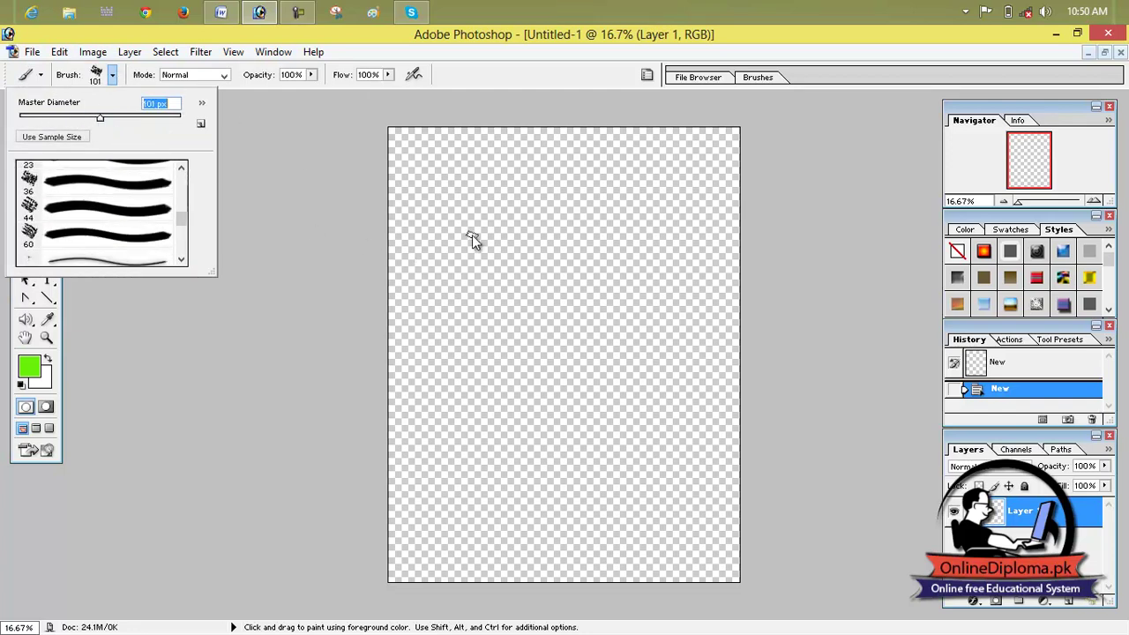
{"action": "left_click_drag", "start_coordinate": [477, 232], "coordinate": [481, 270]}
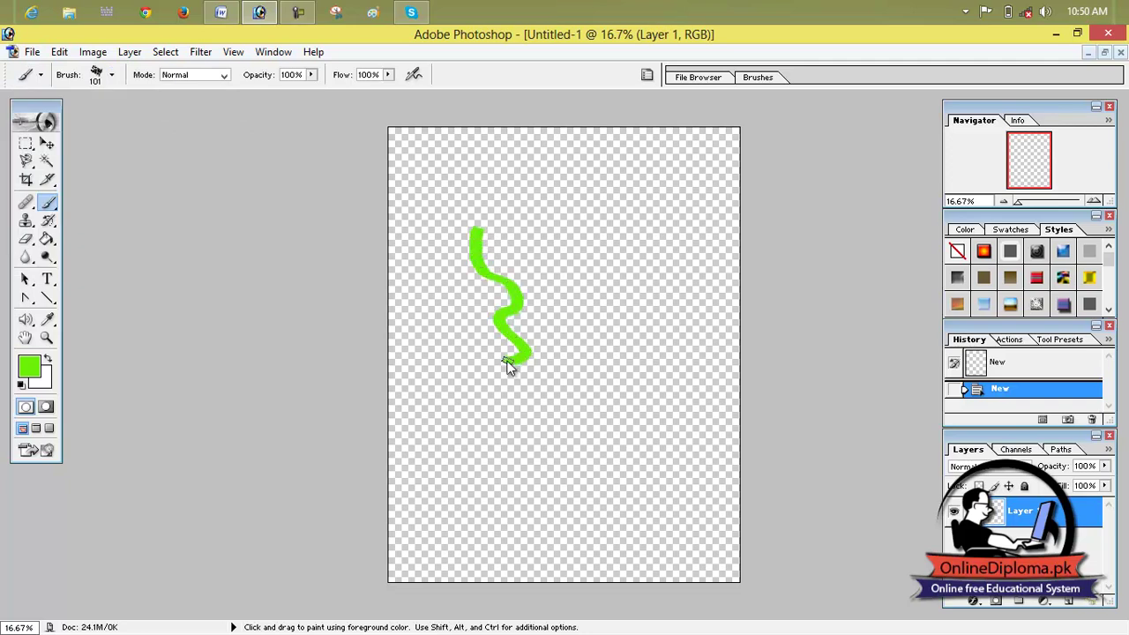
{"action": "mouse_move", "coordinate": [513, 443]}
{"action": "left_mouse_down"}
{"action": "mouse_move", "coordinate": [482, 445]}
{"action": "mouse_move", "coordinate": [482, 479]}
{"action": "left_mouse_up"}
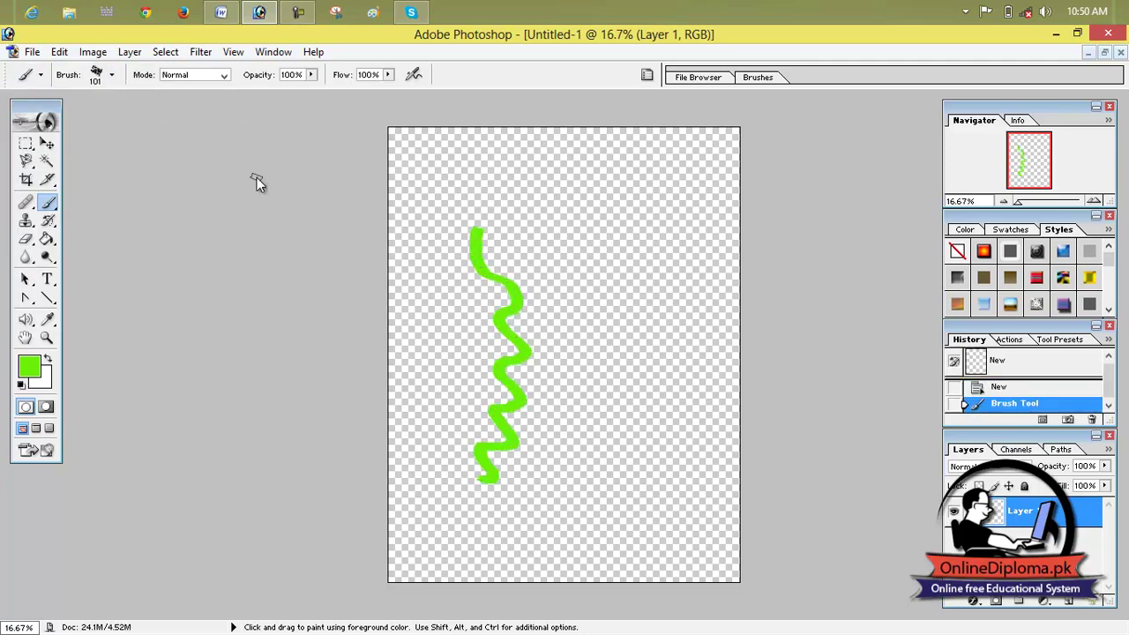
Step: Paint a small dab of green leaves near the canvas's upper middle with the 74 px scattered leaf brush
{"action": "left_click", "coordinate": [471, 244]}
{"action": "left_click", "coordinate": [101, 78]}
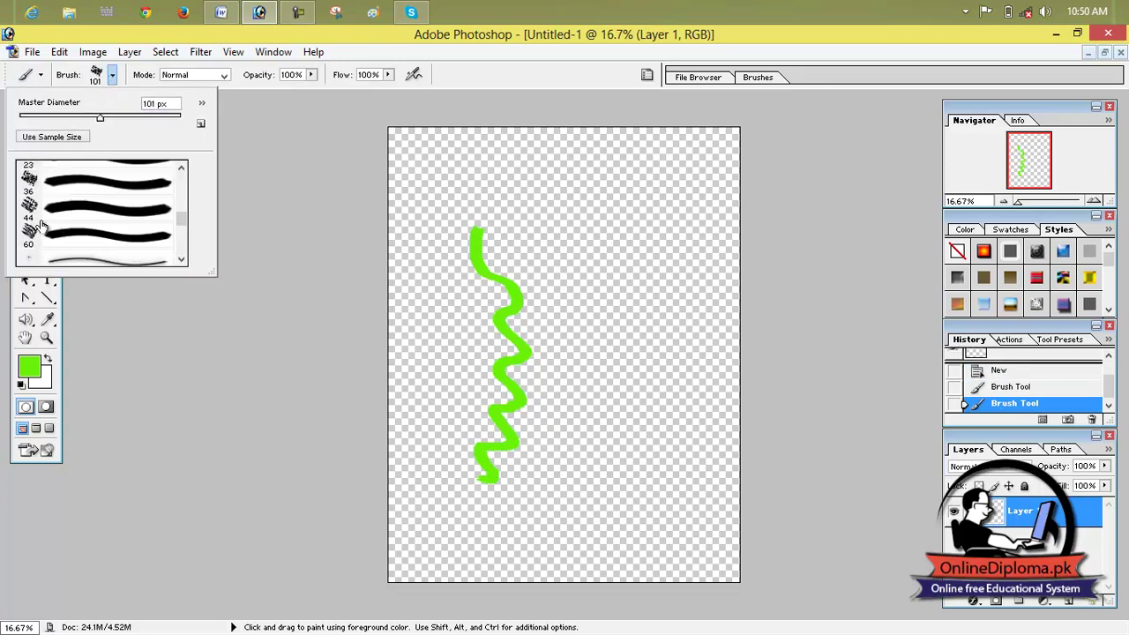
{"action": "left_click_drag", "start_coordinate": [177, 218], "coordinate": [182, 230]}
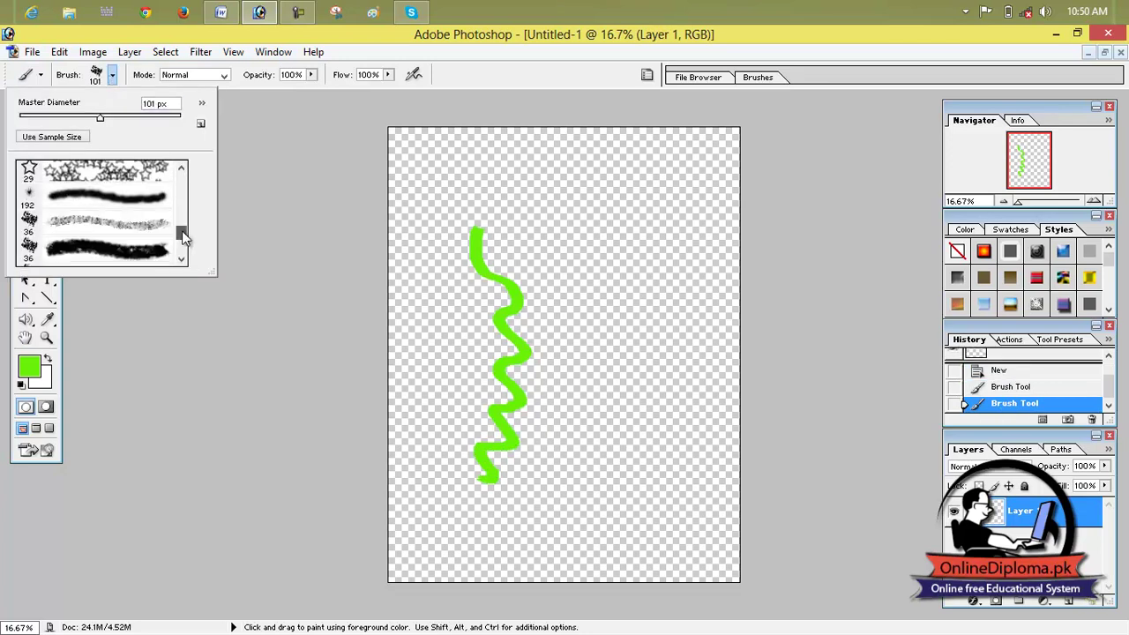
{"action": "left_click", "coordinate": [49, 187]}
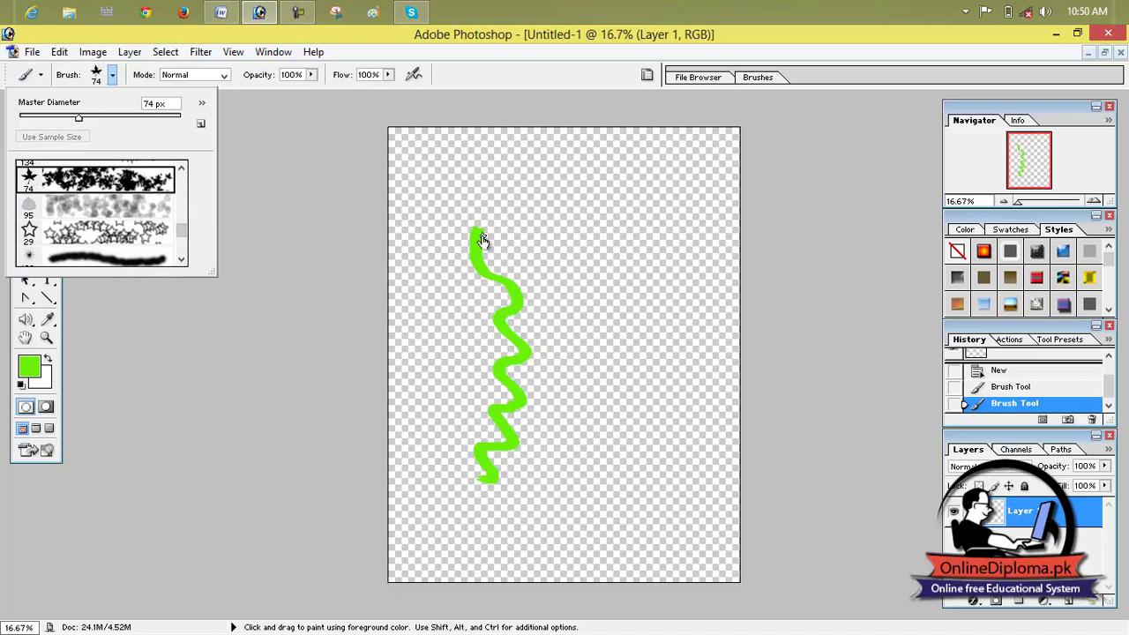
{"action": "left_click", "coordinate": [565, 216]}
{"action": "left_click", "coordinate": [571, 220]}
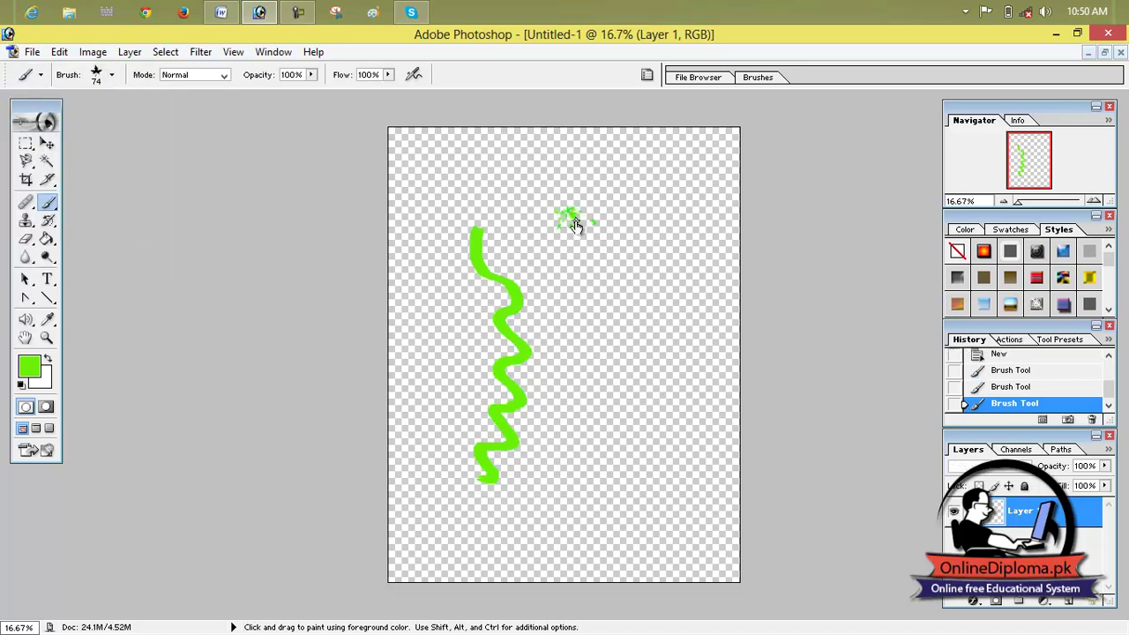
Step: Enlarge the leaf brush to 384 px and paint scattered leaves over the upper right part of the canvas
{"action": "left_click", "coordinate": [111, 76]}
{"action": "left_click", "coordinate": [134, 120]}
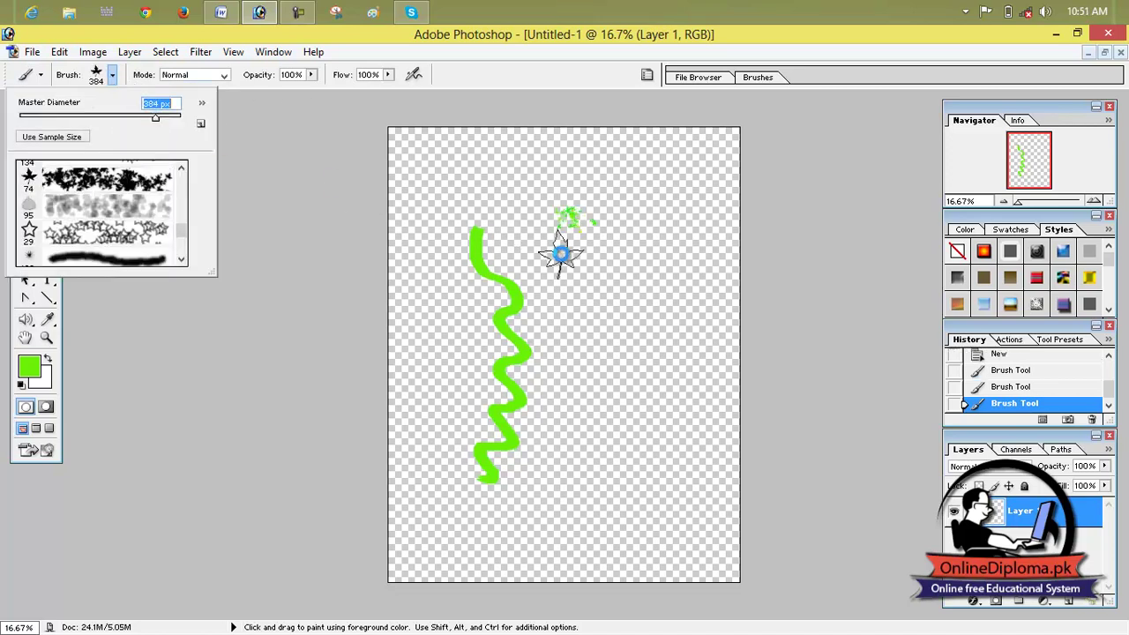
{"action": "left_click", "coordinate": [615, 284]}
{"action": "mouse_move", "coordinate": [625, 381]}
{"action": "left_mouse_down"}
{"action": "mouse_move", "coordinate": [570, 282]}
{"action": "mouse_move", "coordinate": [622, 262]}
{"action": "mouse_move", "coordinate": [667, 226]}
{"action": "mouse_move", "coordinate": [669, 206]}
{"action": "mouse_move", "coordinate": [506, 171]}
{"action": "left_mouse_up"}
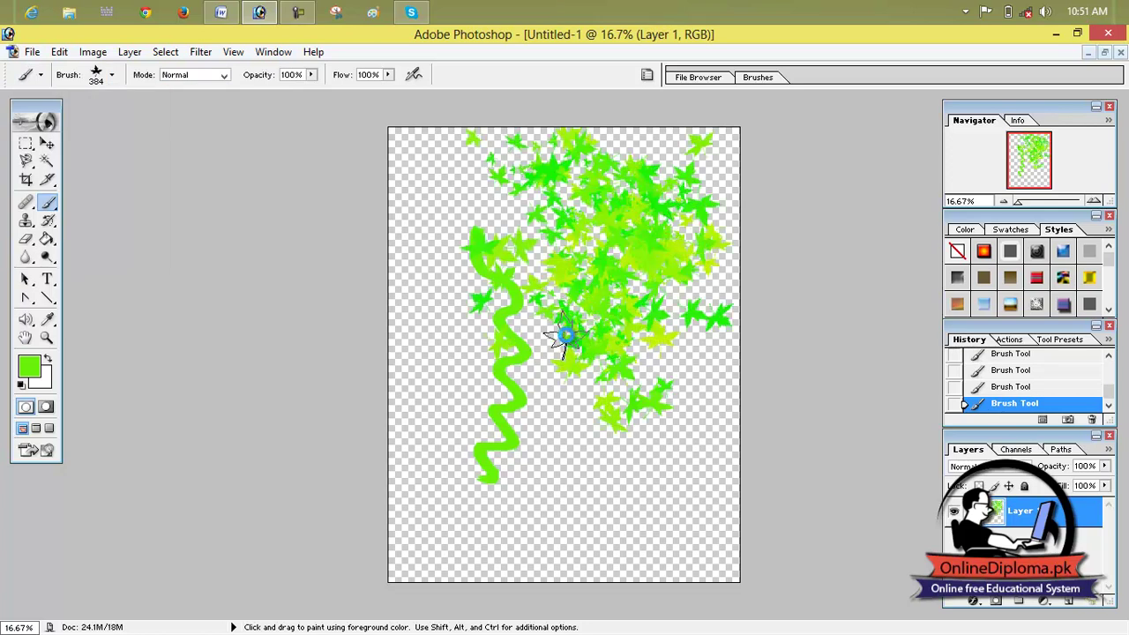
Step: Erase all the painted leaves and the wavy stroke with the Eraser enlarged to 2500 px
{"action": "left_click", "coordinate": [34, 177]}
{"action": "left_click", "coordinate": [30, 167]}
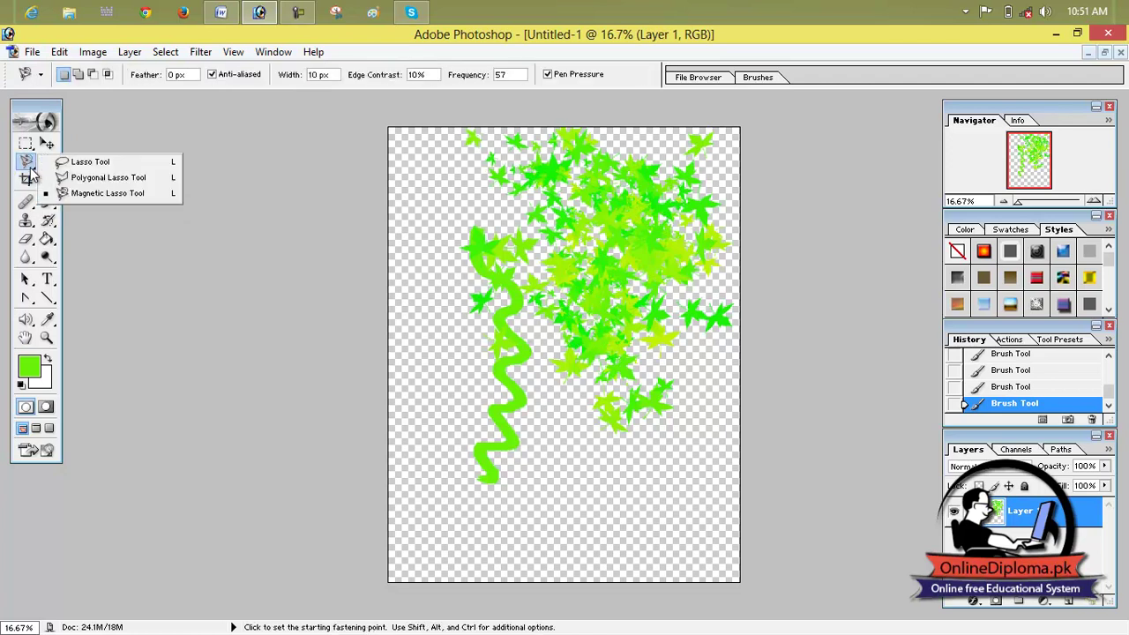
{"action": "left_click", "coordinate": [26, 238]}
{"action": "left_click", "coordinate": [98, 235]}
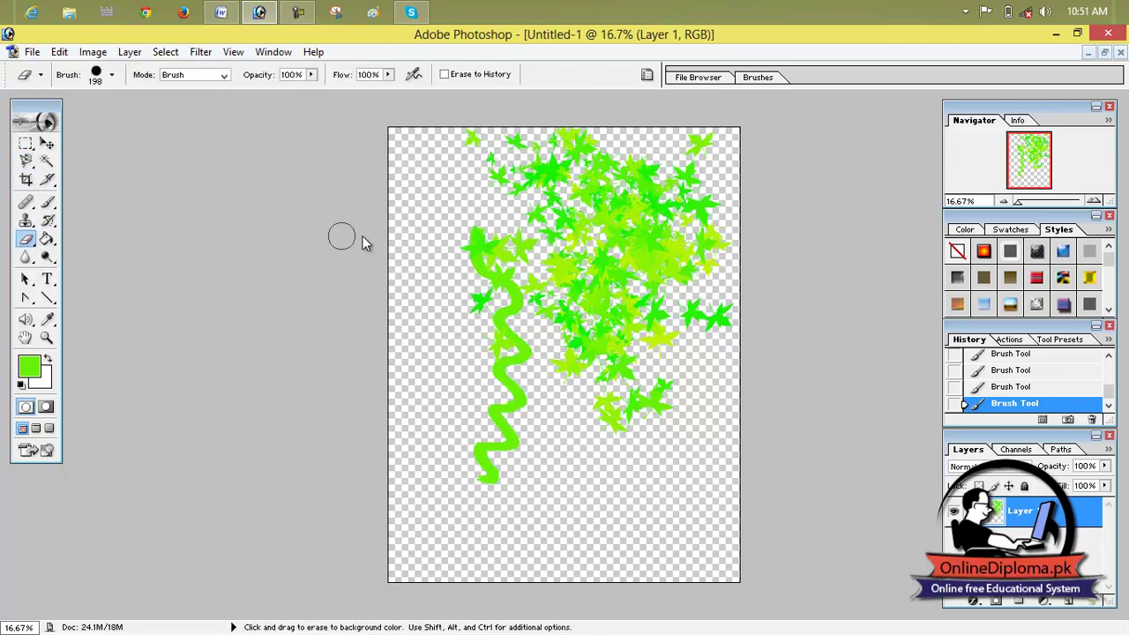
{"action": "left_click", "coordinate": [113, 79]}
{"action": "left_click_drag", "start_coordinate": [179, 124], "coordinate": [189, 127]}
{"action": "mouse_move", "coordinate": [464, 227]}
{"action": "left_mouse_down"}
{"action": "mouse_move", "coordinate": [552, 320]}
{"action": "mouse_move", "coordinate": [536, 377]}
{"action": "mouse_move", "coordinate": [635, 162]}
{"action": "mouse_move", "coordinate": [815, 201]}
{"action": "mouse_move", "coordinate": [642, 164]}
{"action": "mouse_move", "coordinate": [529, 181]}
{"action": "left_mouse_up"}
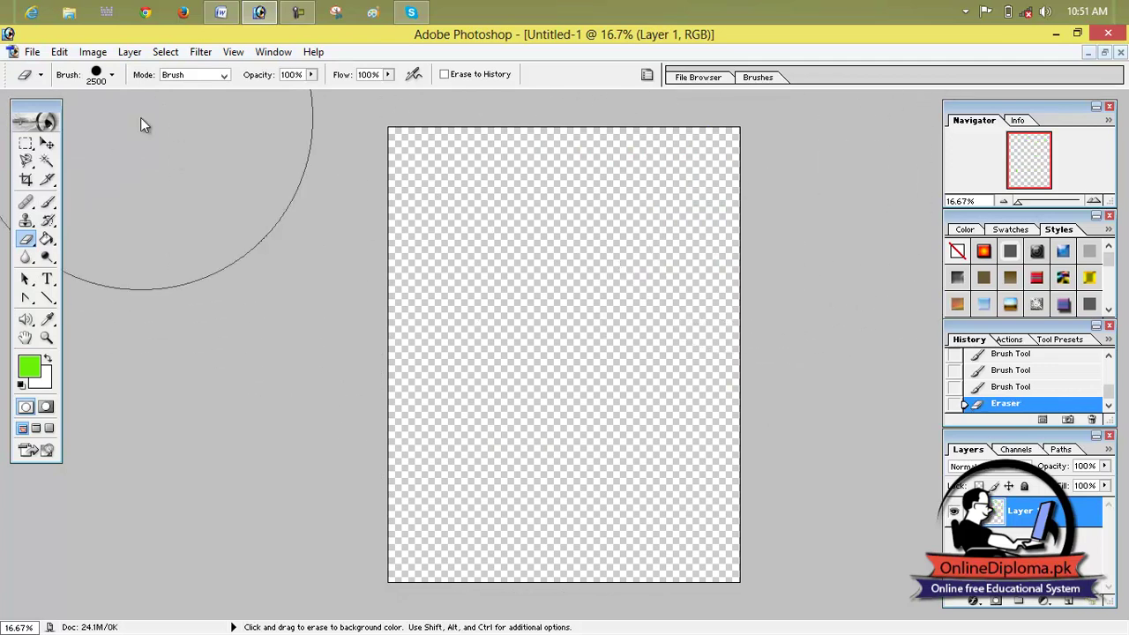
Step: Draw a large, nearly circular selection in the middle of the canvas with the Elliptical Marquee
{"action": "left_click", "coordinate": [46, 143]}
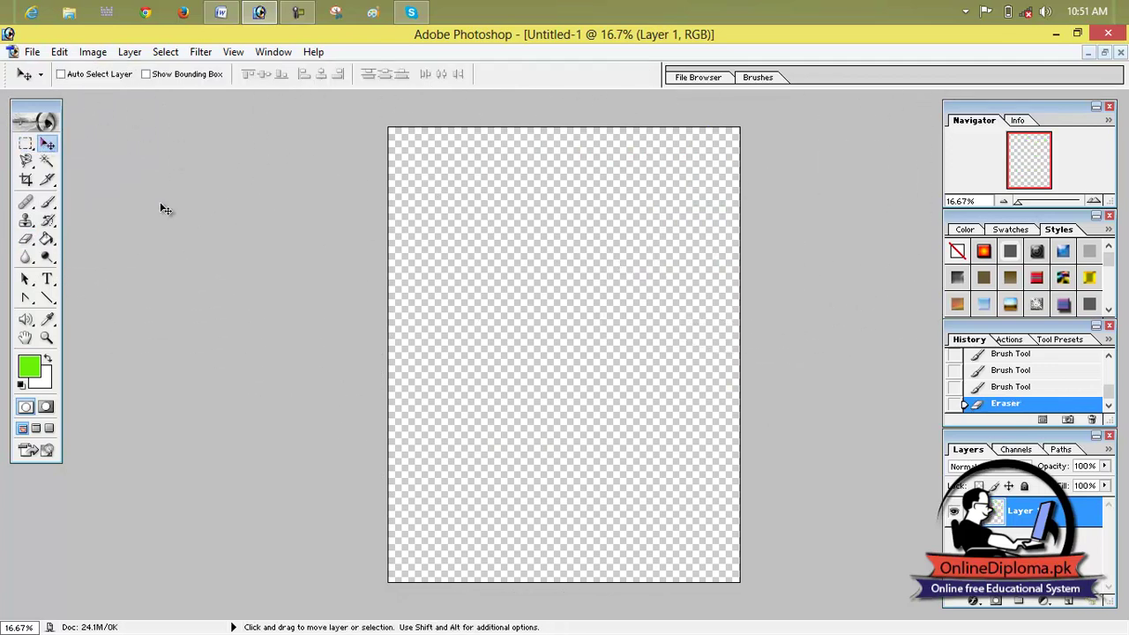
{"action": "left_click", "coordinate": [54, 53]}
{"action": "left_click", "coordinate": [55, 53]}
{"action": "left_click", "coordinate": [30, 148]}
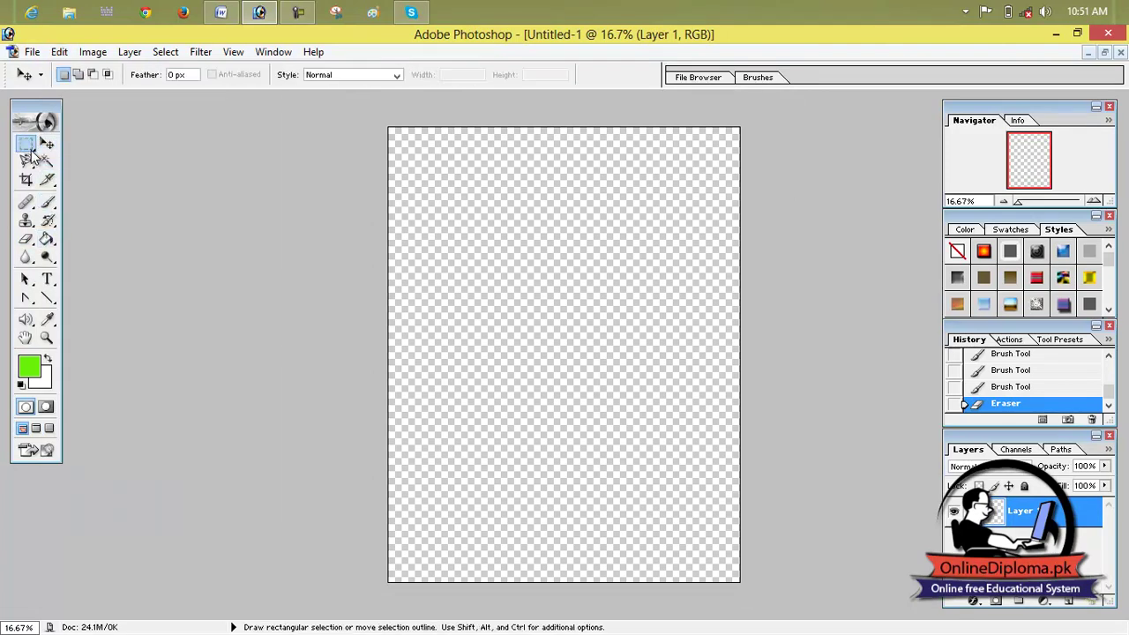
{"action": "left_click", "coordinate": [88, 160]}
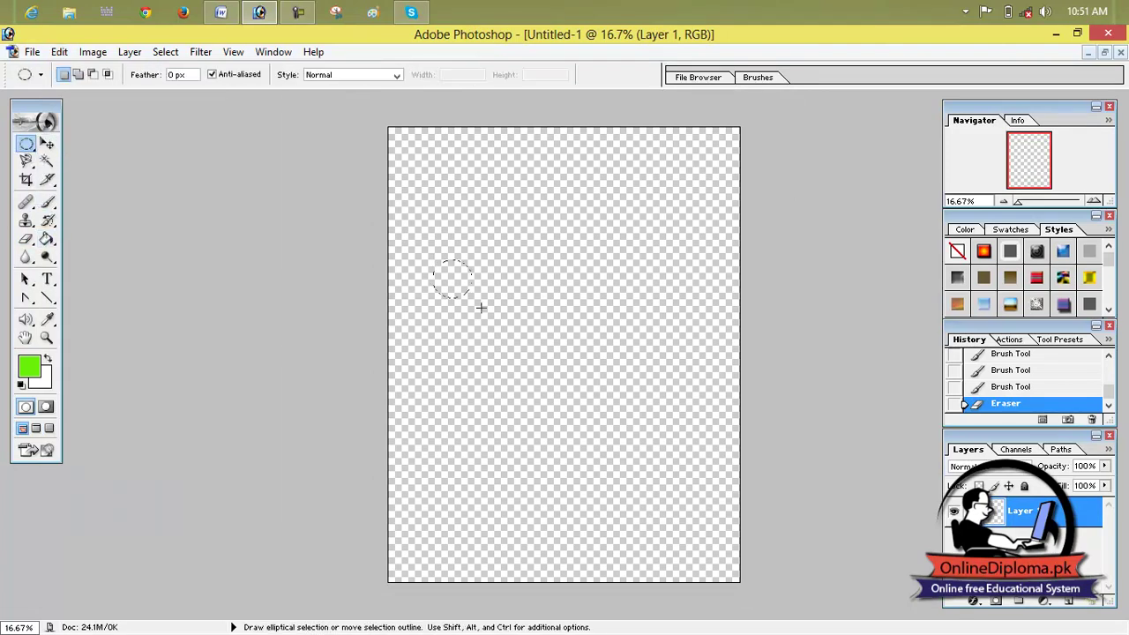
{"action": "left_click_drag", "start_coordinate": [628, 449], "coordinate": [662, 481]}
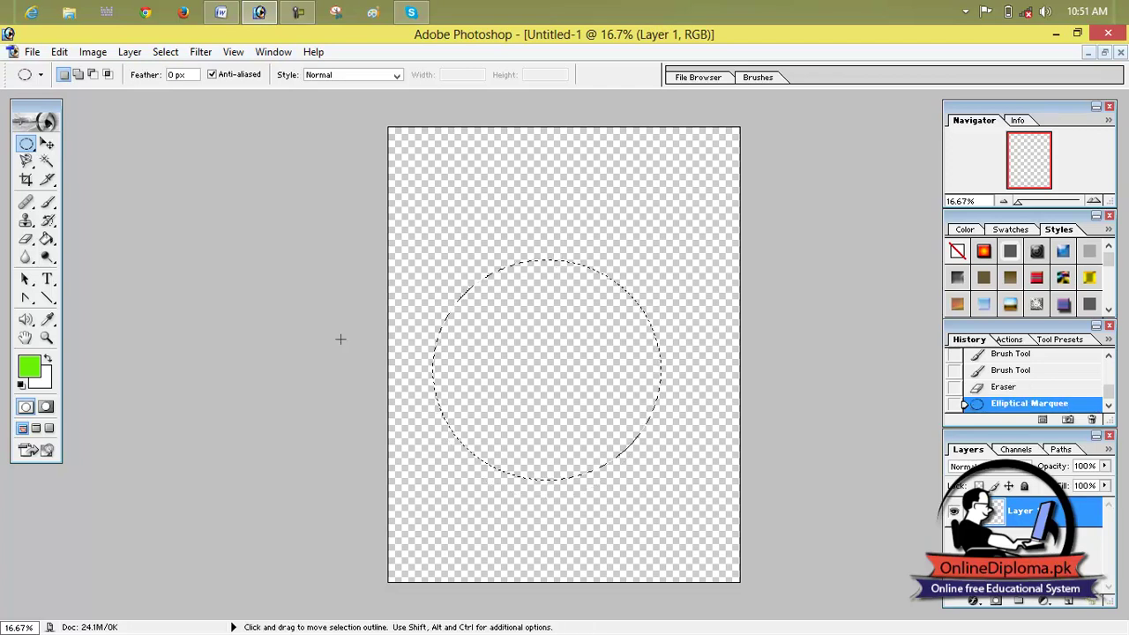
Step: Add an overlapping ellipse to the selection and subtract a larger one, leaving a crescent-shaped selection along the lower left edge
{"action": "left_click", "coordinate": [78, 76]}
{"action": "left_click_drag", "start_coordinate": [556, 354], "coordinate": [700, 453]}
{"action": "left_click", "coordinate": [93, 74]}
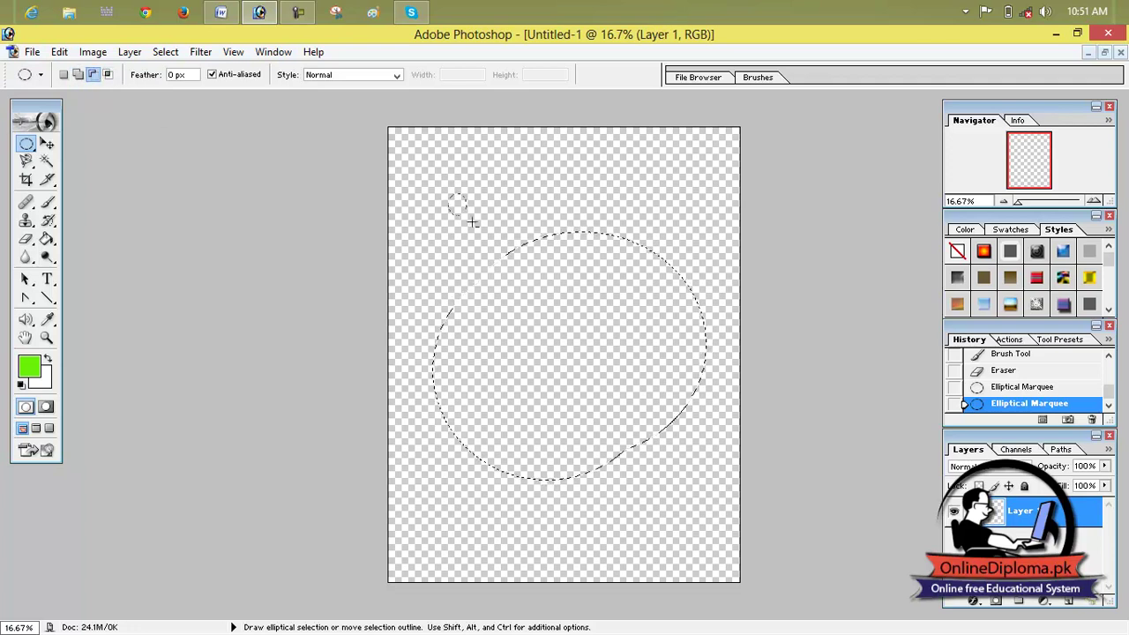
{"action": "left_click_drag", "start_coordinate": [659, 375], "coordinate": [773, 462]}
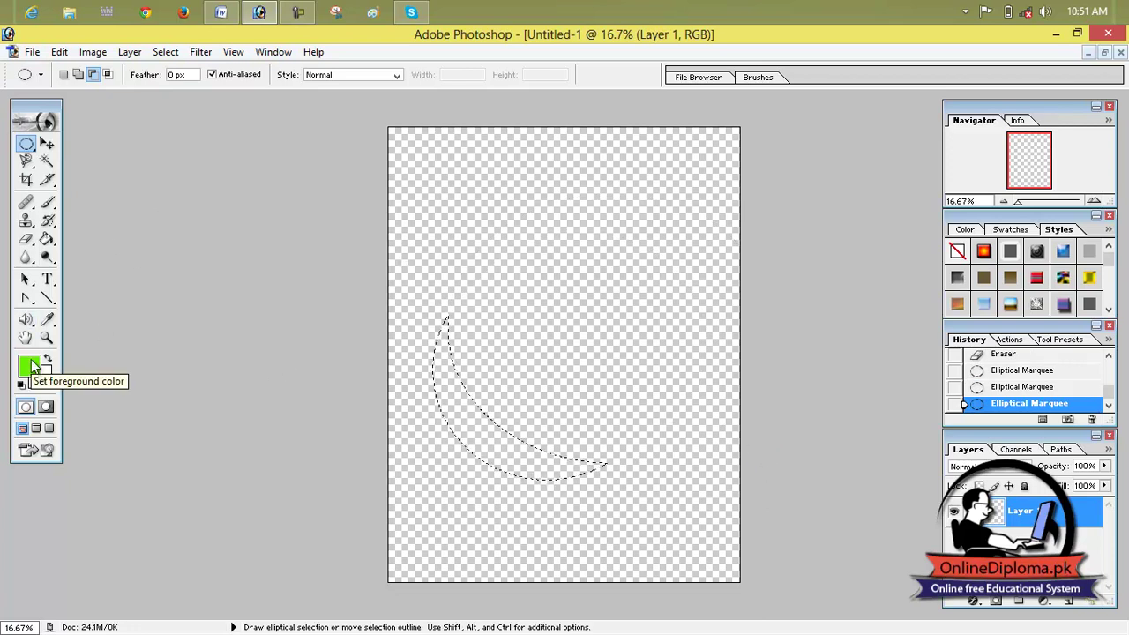
Step: Fill the crescent selection with the green foreground color and move the shape up and right towards the canvas's center
{"action": "key", "text": "alt+BackSpace"}
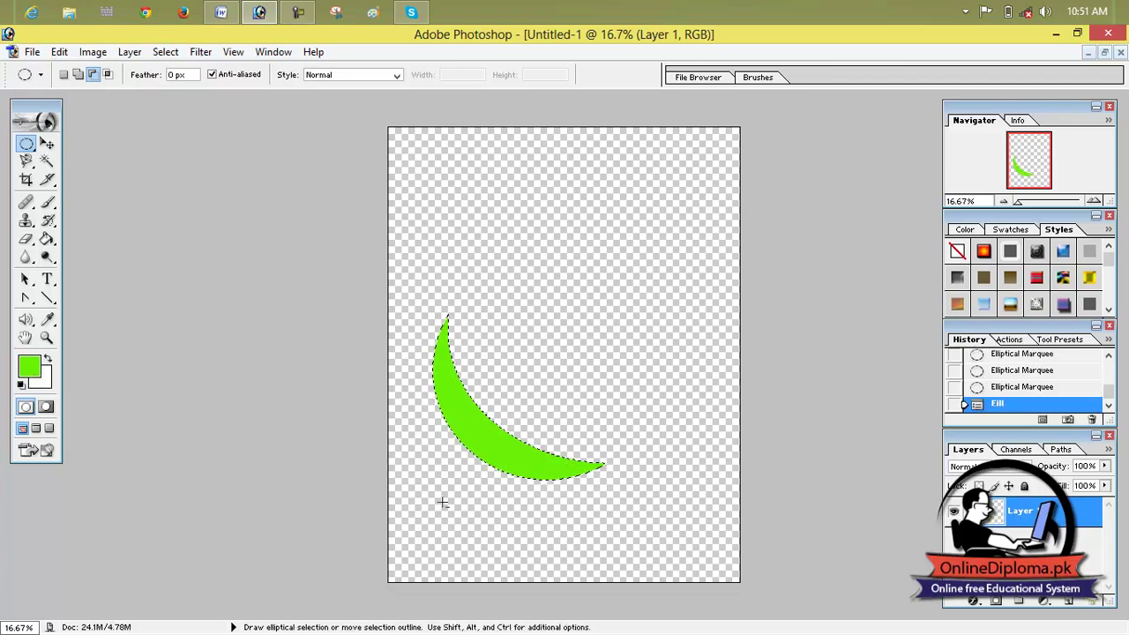
{"action": "left_click", "coordinate": [47, 144]}
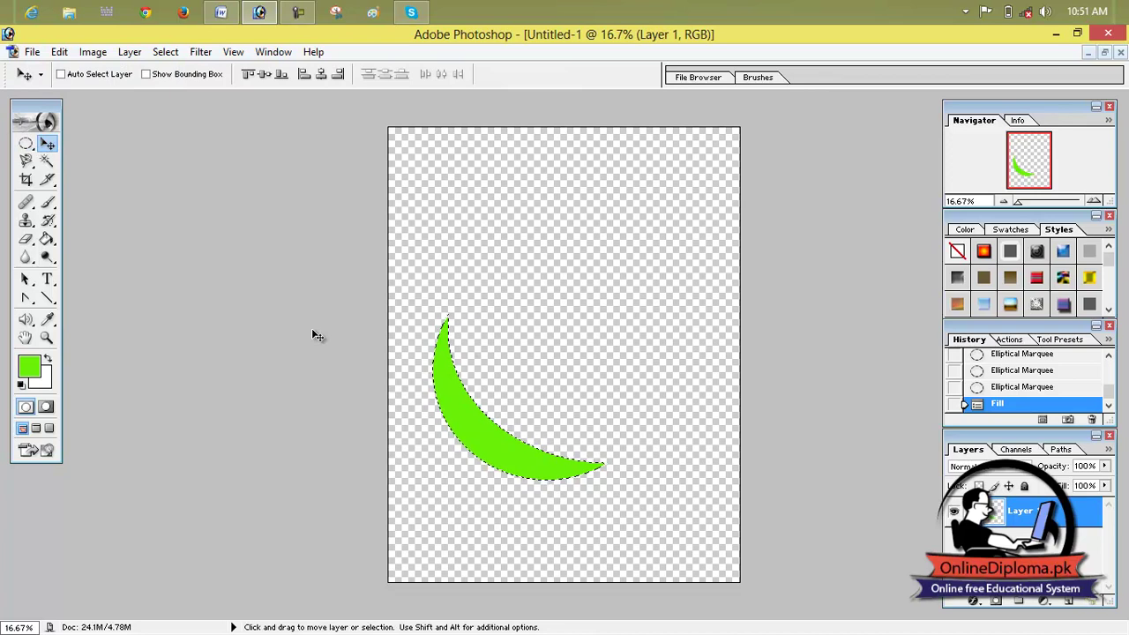
{"action": "left_click_drag", "start_coordinate": [480, 409], "coordinate": [527, 308]}
Step: Define a brush from the selected crescent and name it "my brush"
{"action": "left_click", "coordinate": [58, 52]}
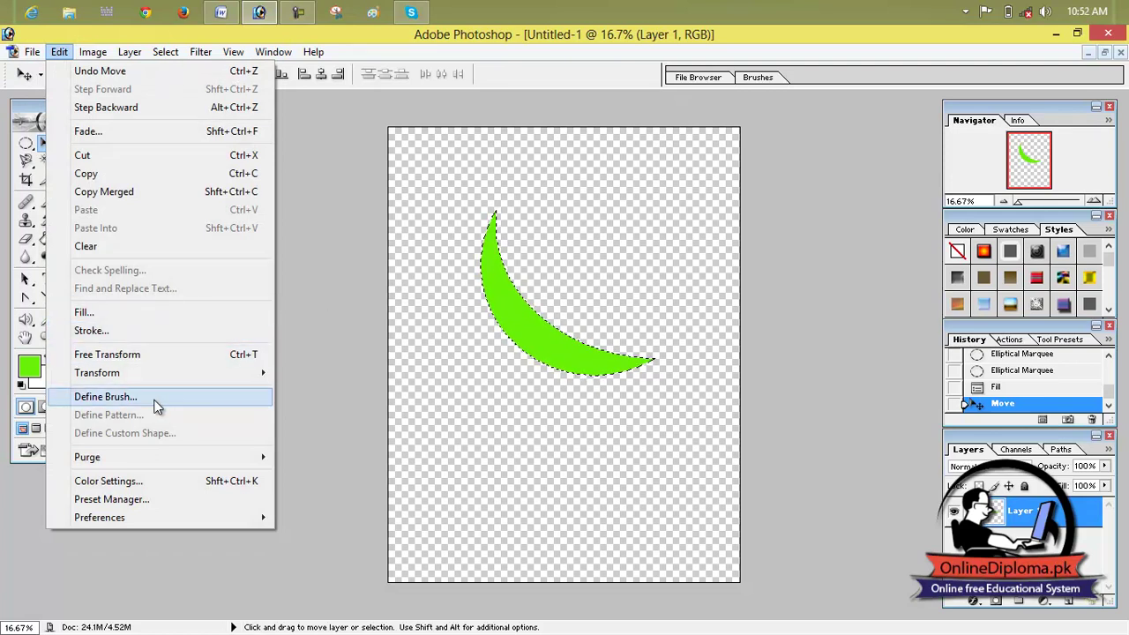
{"action": "left_click", "coordinate": [106, 397]}
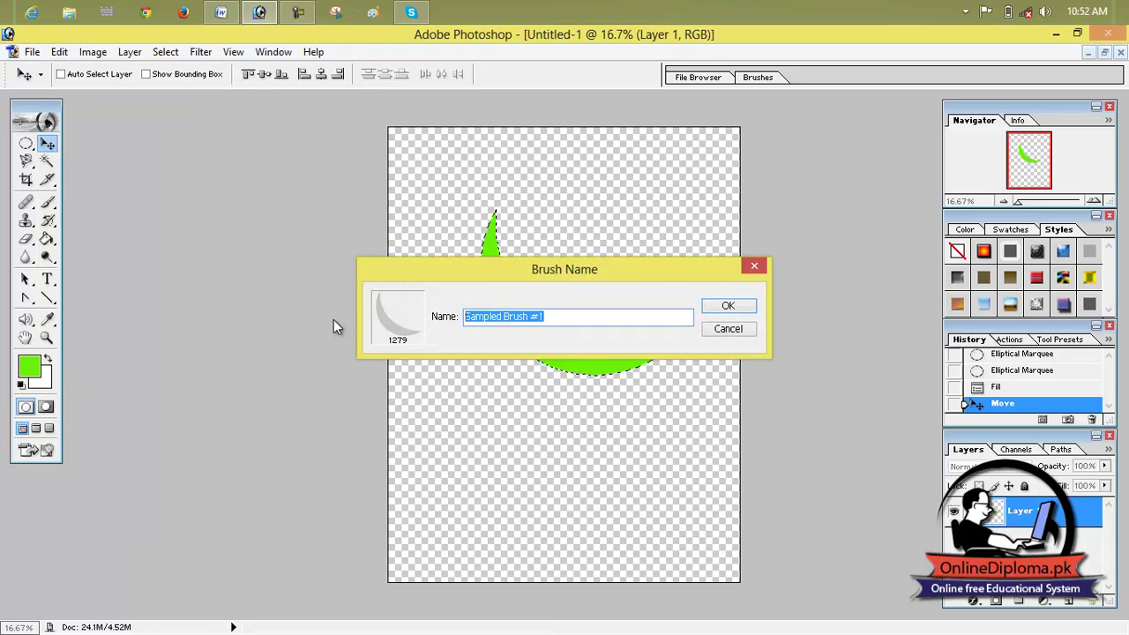
{"action": "type", "text": "my f"}
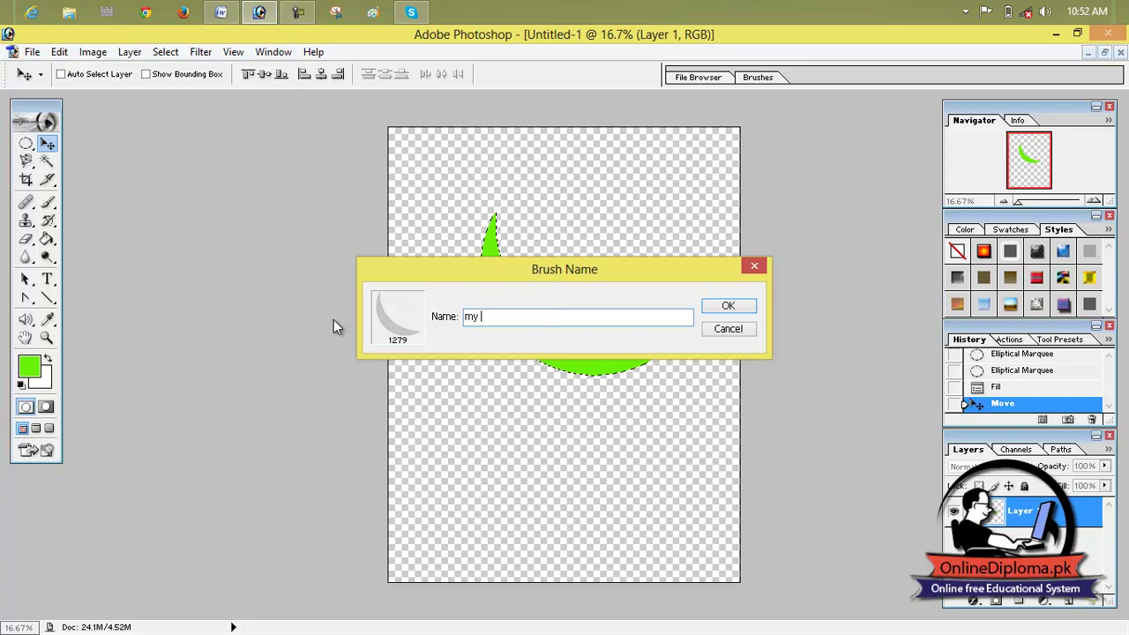
{"action": "key", "text": "BackSpace"}
{"action": "key", "text": "BackSpace"}
{"action": "type", "text": "brush"}
{"action": "left_click", "coordinate": [724, 305]}
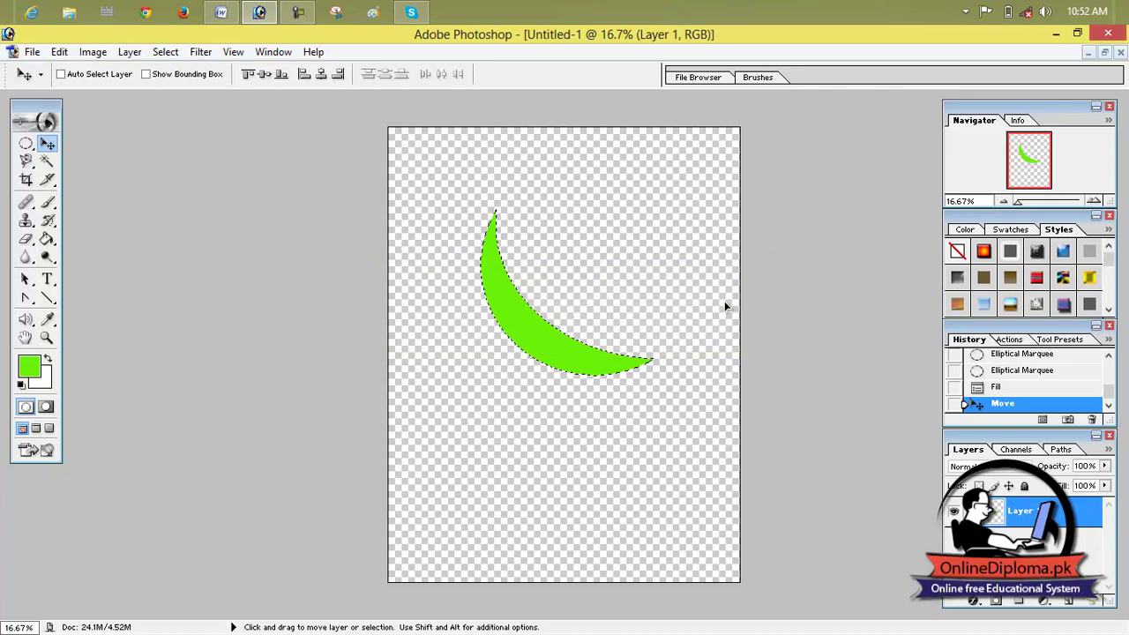
Step: Select the Brush tool with the newly defined 1279 px crescent tip from the end of the brush presets
{"action": "left_click", "coordinate": [62, 54]}
{"action": "left_click", "coordinate": [482, 203]}
{"action": "left_click", "coordinate": [48, 179]}
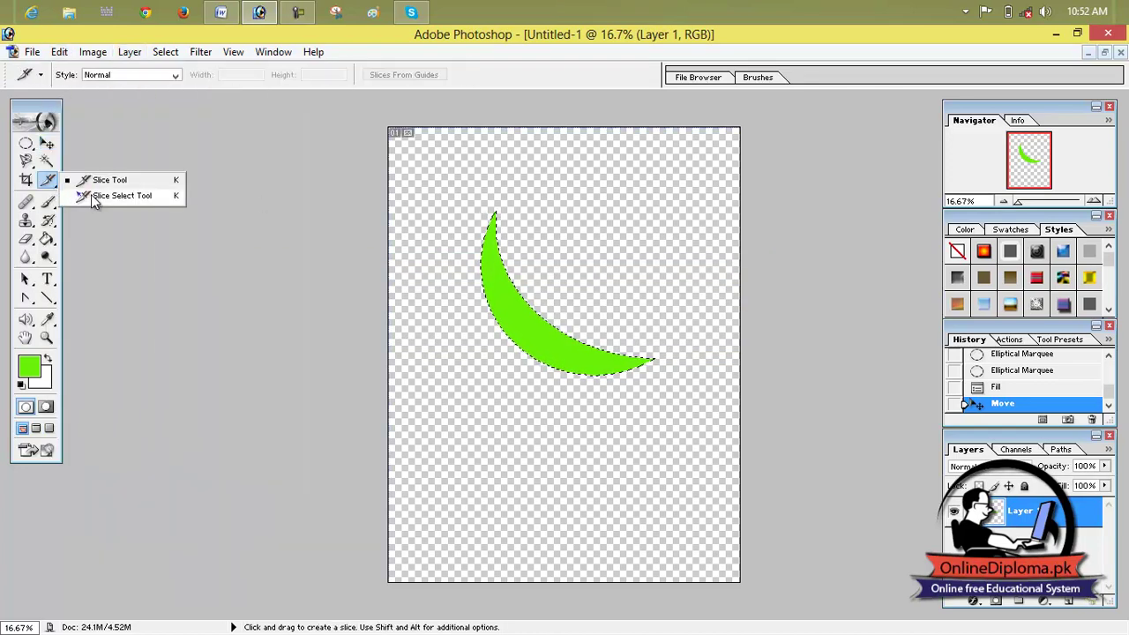
{"action": "left_click", "coordinate": [54, 208]}
{"action": "left_click", "coordinate": [55, 208]}
{"action": "left_click", "coordinate": [88, 206]}
{"action": "left_click", "coordinate": [112, 75]}
{"action": "left_click_drag", "start_coordinate": [185, 198], "coordinate": [184, 257]}
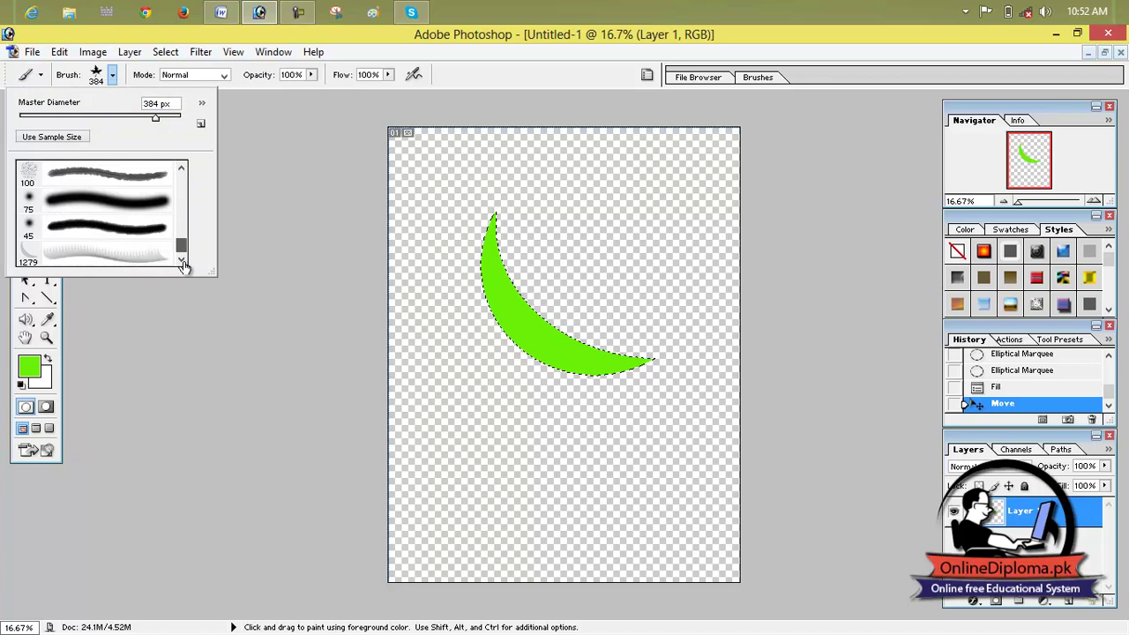
{"action": "left_click", "coordinate": [40, 258]}
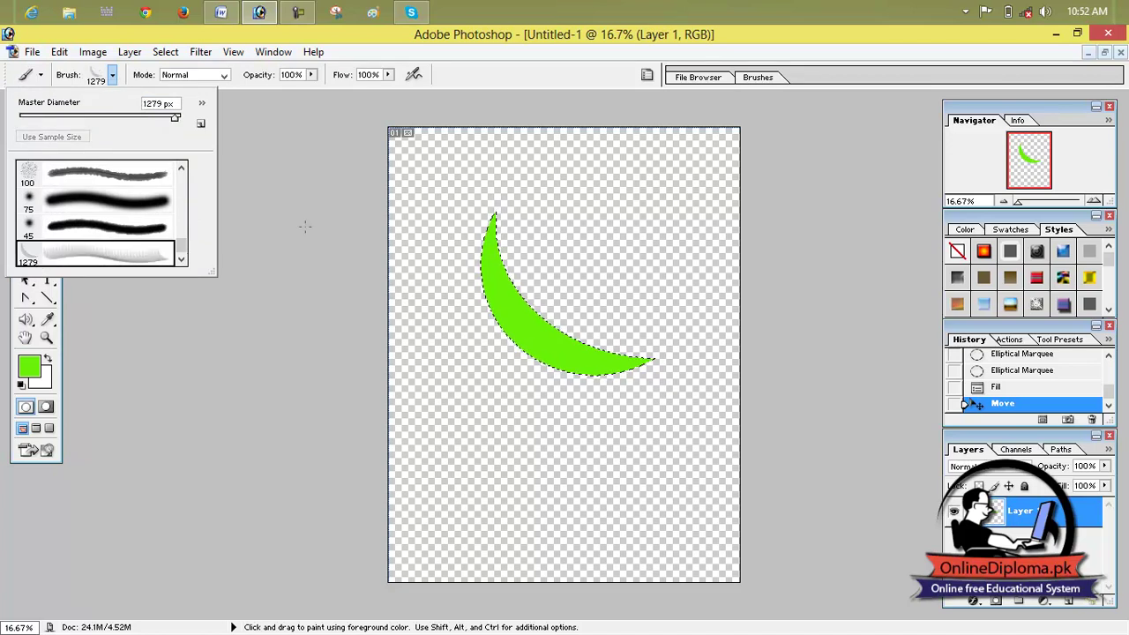
Step: Try painting on the canvas with the 1279 px crescent brush while the crescent selection is active
{"action": "left_click", "coordinate": [378, 179]}
{"action": "left_click", "coordinate": [436, 188]}
{"action": "left_click", "coordinate": [521, 255]}
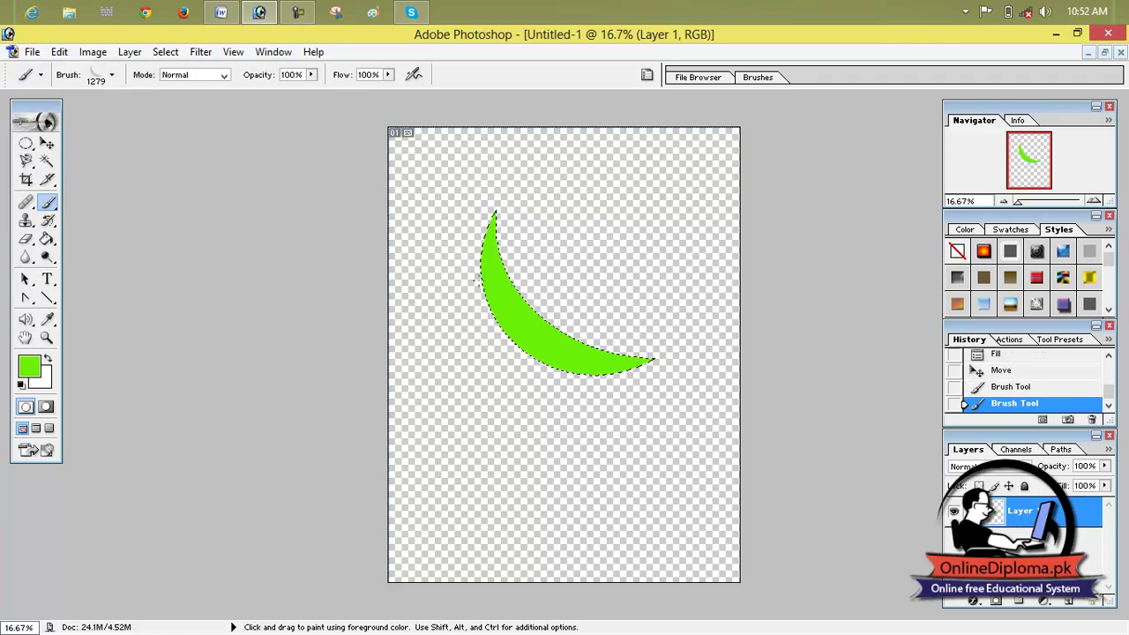
Step: Reduce the crescent brush to 251 px, clear the selection and paint a thin angled stroke at the crescent's upper right
{"action": "left_click", "coordinate": [112, 75]}
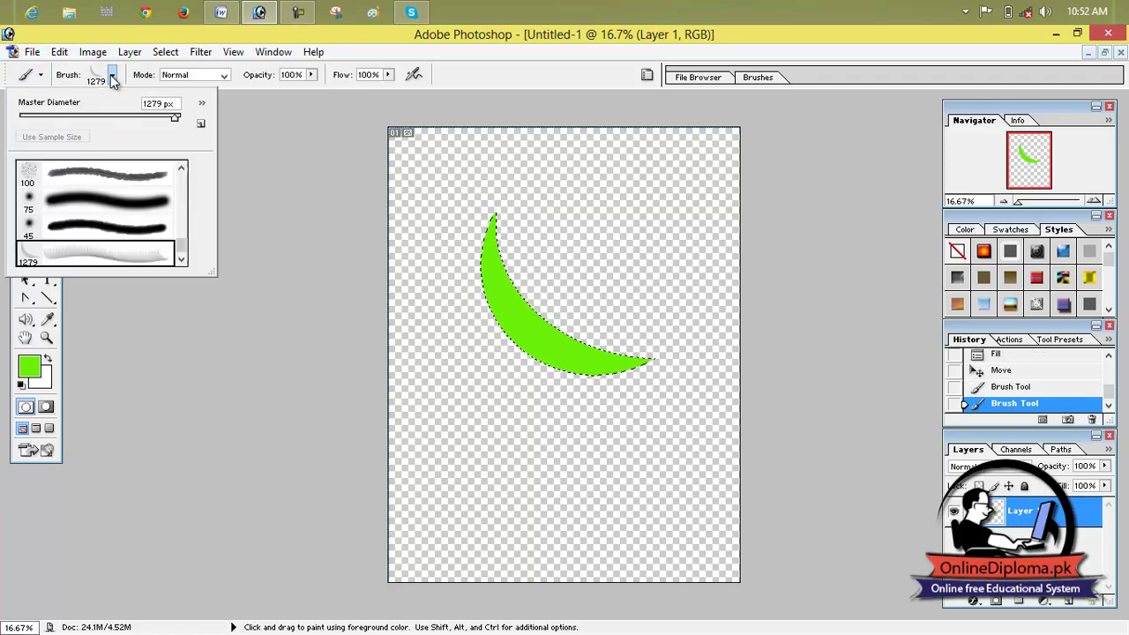
{"action": "left_click_drag", "start_coordinate": [176, 117], "coordinate": [145, 116]}
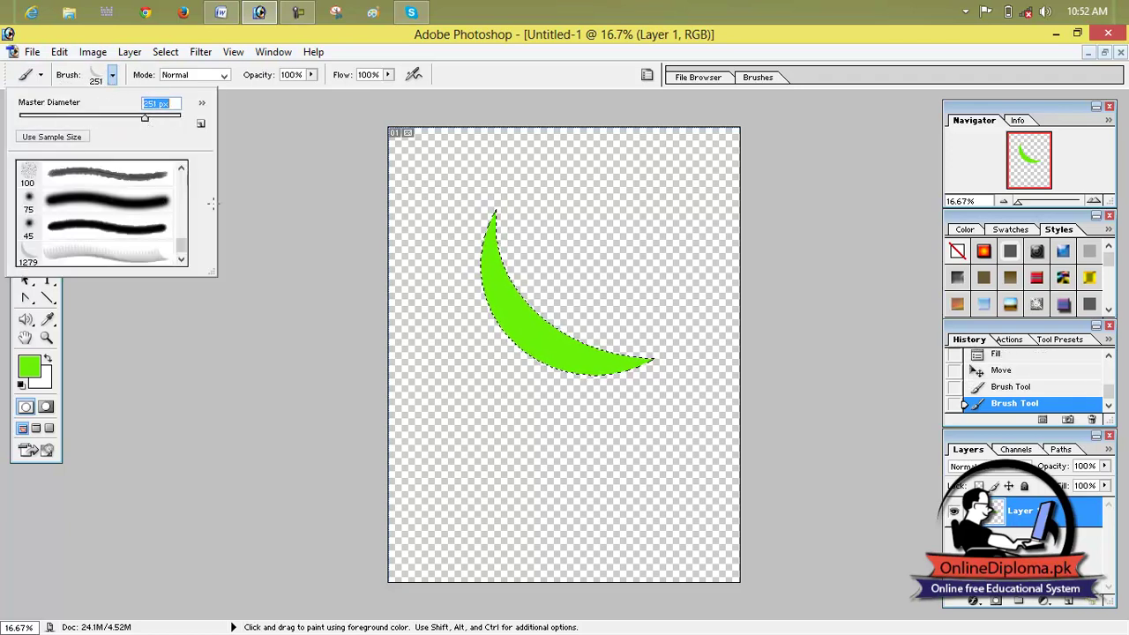
{"action": "left_click", "coordinate": [329, 233]}
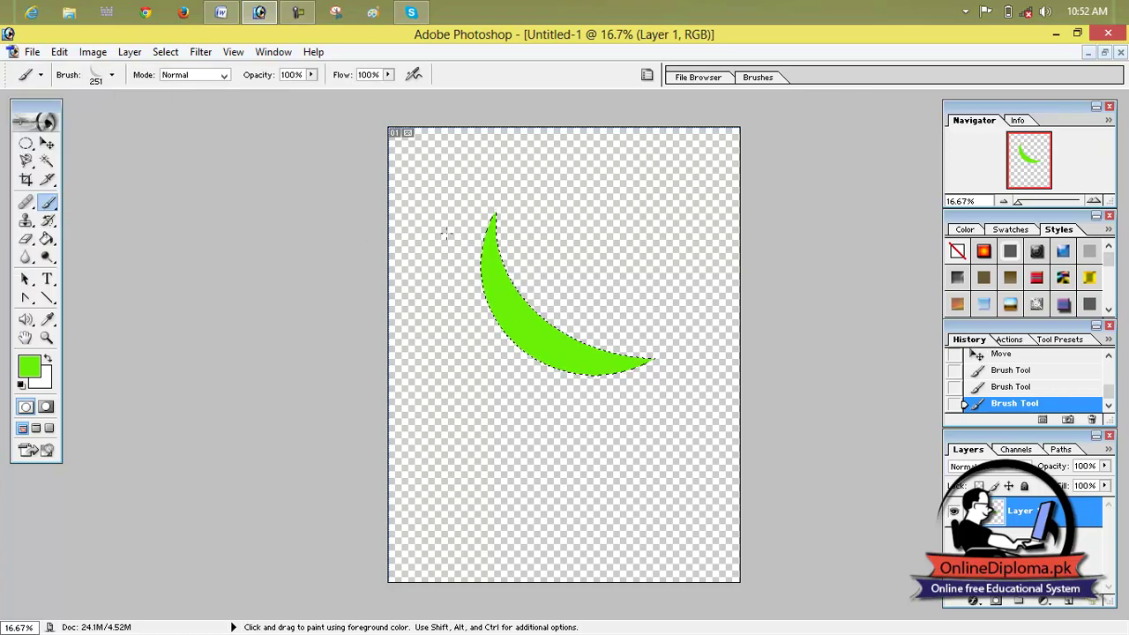
{"action": "key", "text": "ctrl+d"}
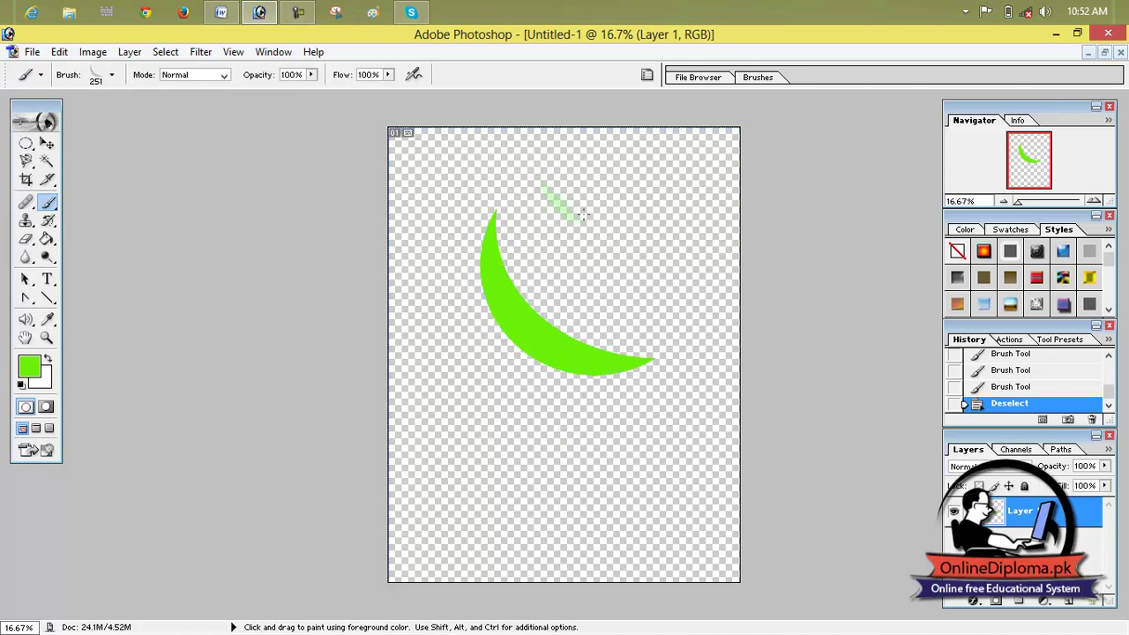
{"action": "left_click", "coordinate": [569, 296]}
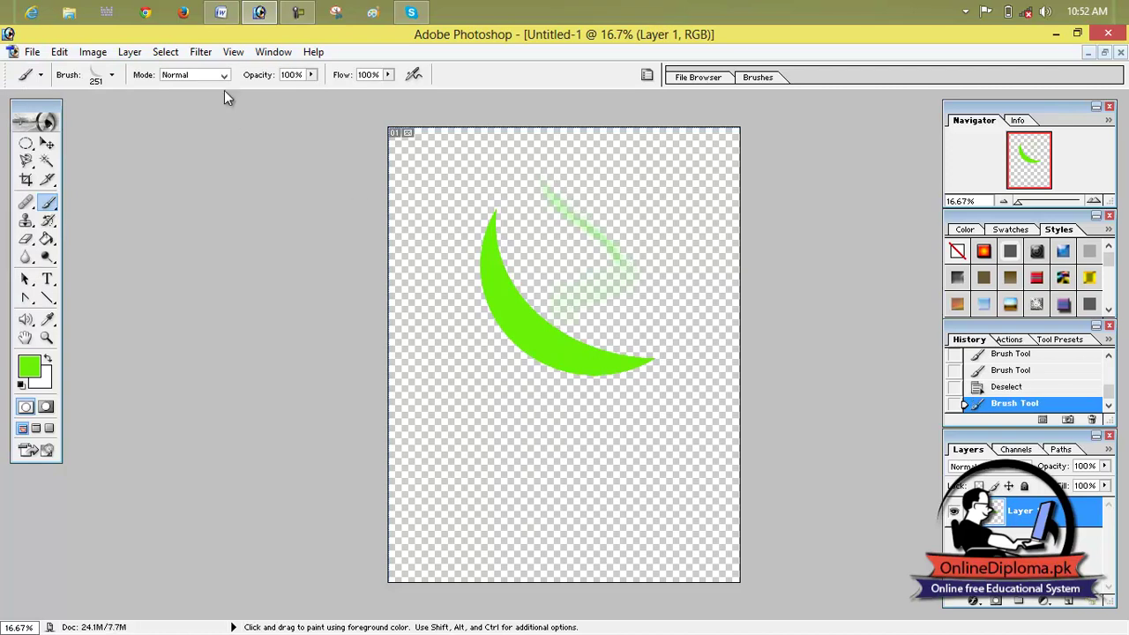
Step: Enlarge the crescent brush to 2500 px and paint a broad pale stroke across the canvas's left and middle
{"action": "left_click", "coordinate": [112, 75]}
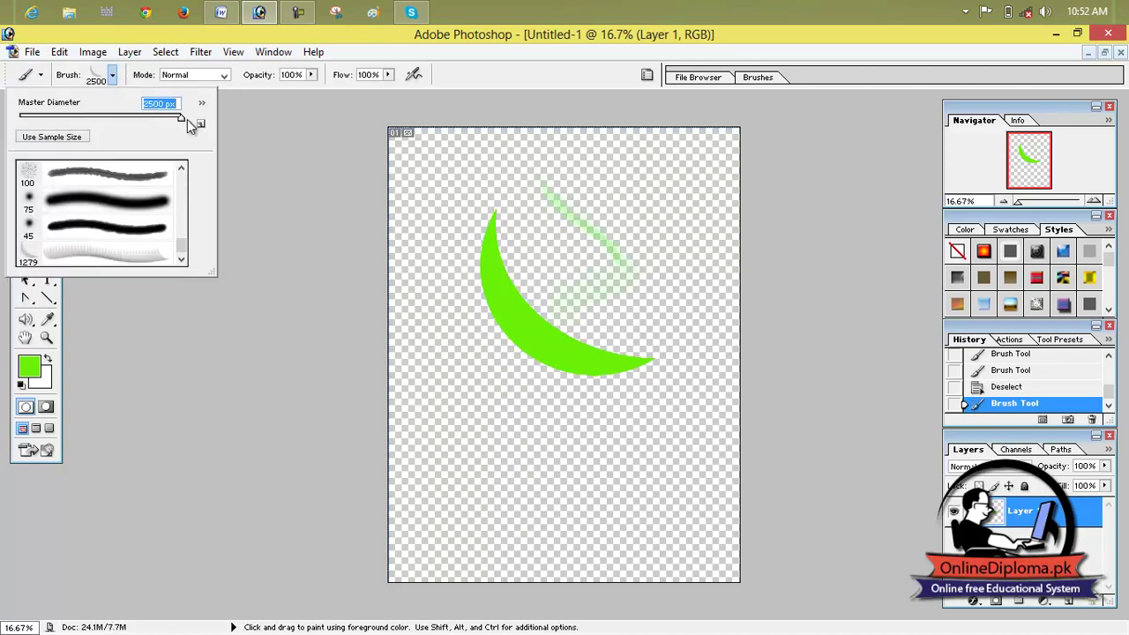
{"action": "left_click", "coordinate": [485, 188]}
{"action": "left_click", "coordinate": [518, 287]}
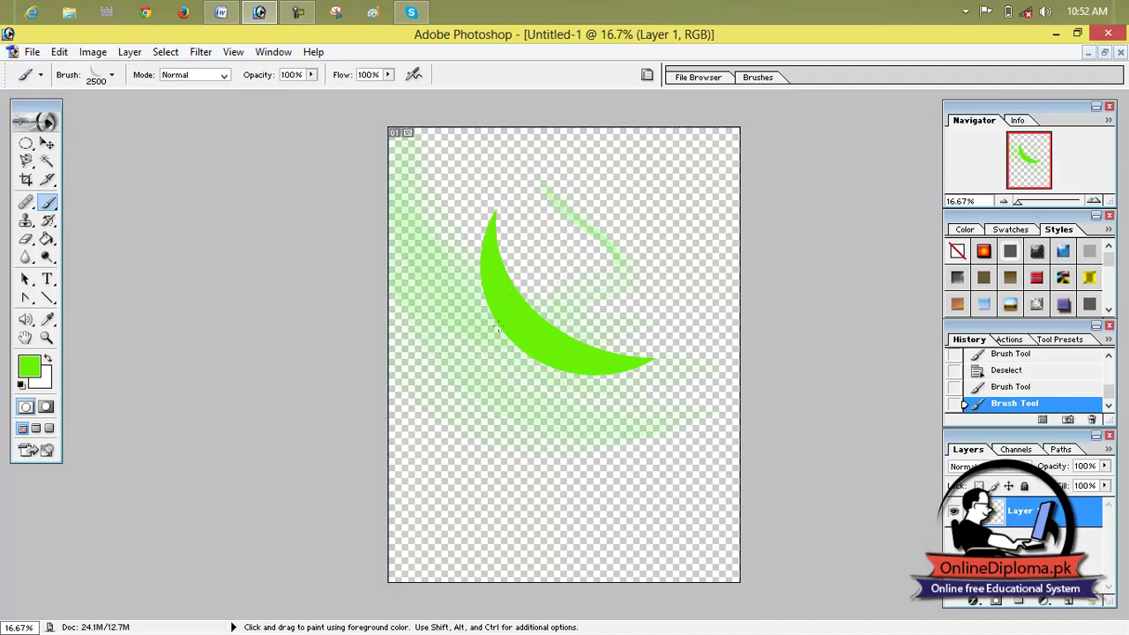
Step: Return the crescent brush to its 1279 px preset size and paint more pale green strokes around the crescent
{"action": "left_click", "coordinate": [112, 76]}
{"action": "left_click_drag", "start_coordinate": [181, 117], "coordinate": [150, 121]}
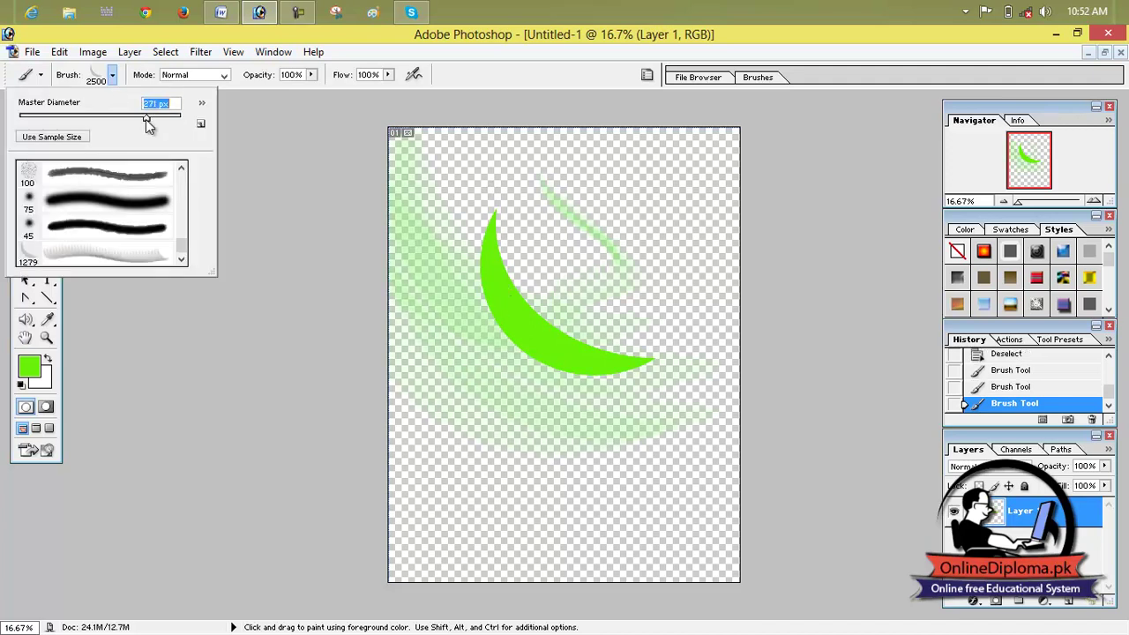
{"action": "left_click", "coordinate": [140, 256]}
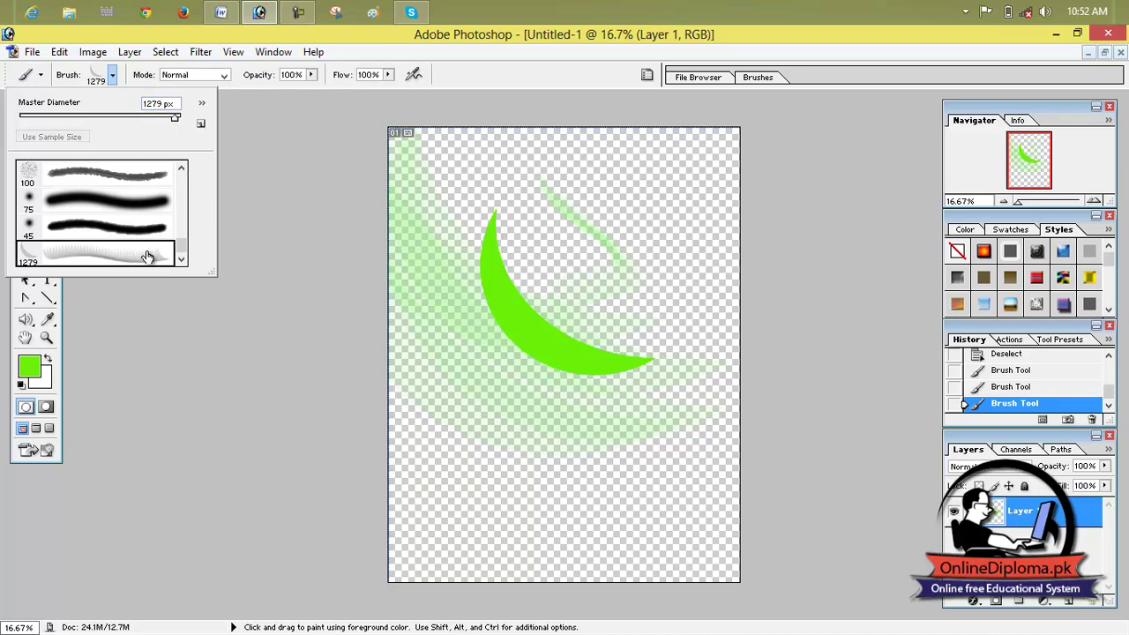
{"action": "left_click", "coordinate": [335, 231]}
{"action": "mouse_move", "coordinate": [488, 267]}
{"action": "left_mouse_down"}
{"action": "mouse_move", "coordinate": [620, 413]}
{"action": "mouse_move", "coordinate": [593, 401]}
{"action": "left_mouse_up"}
{"action": "left_click_drag", "start_coordinate": [579, 255], "coordinate": [656, 274]}
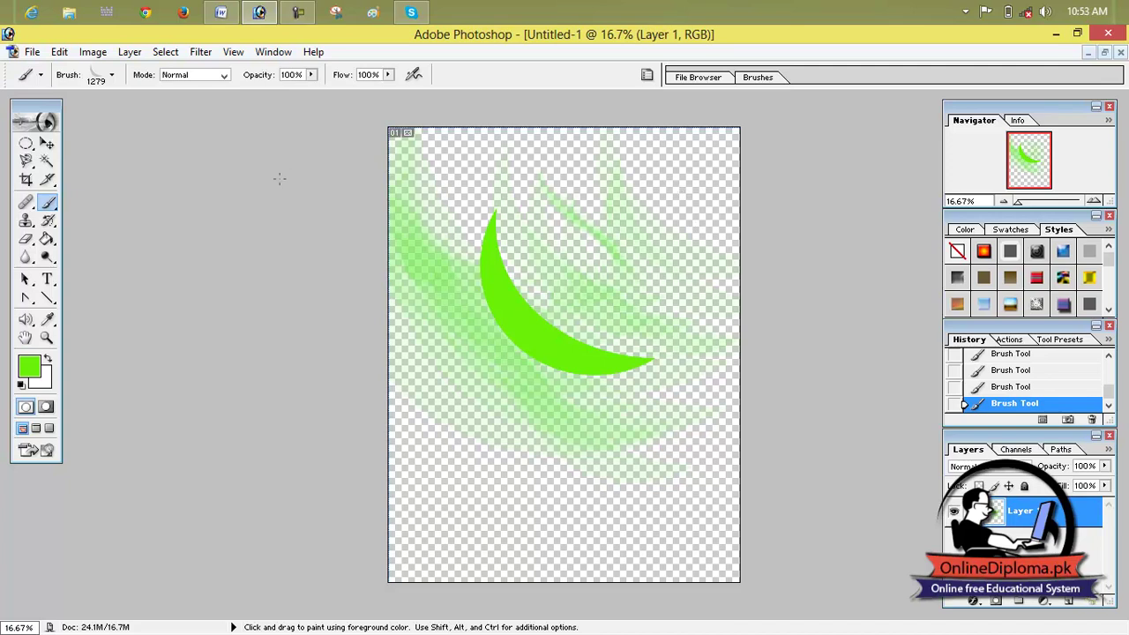
Step: Reduce the crescent brush's master diameter to 85 px
{"action": "left_click", "coordinate": [112, 77]}
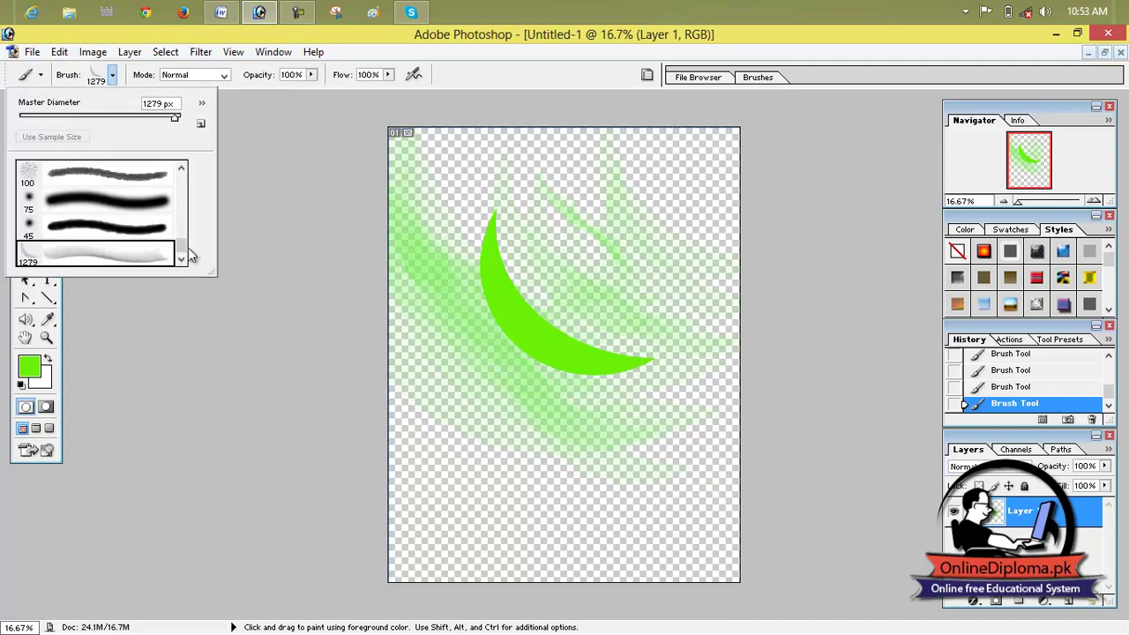
{"action": "left_click_drag", "start_coordinate": [158, 117], "coordinate": [87, 117]}
{"action": "left_click", "coordinate": [309, 77]}
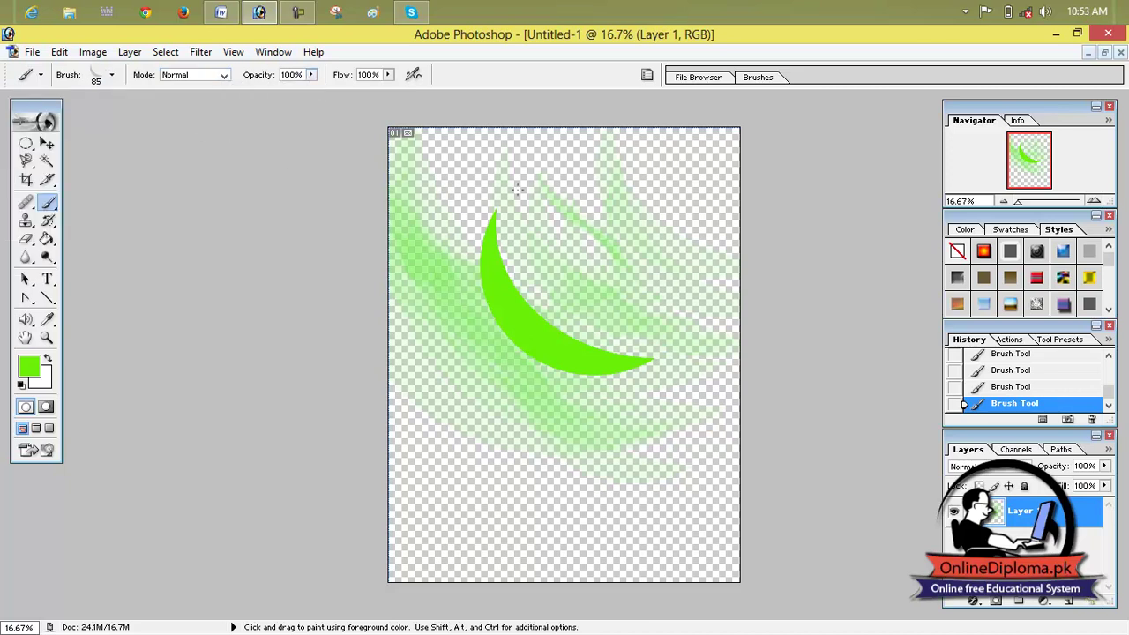
Step: Create a new Letter-size document with white contents and paint two thin green strokes with the 85 px crescent brush
{"action": "left_click", "coordinate": [32, 51]}
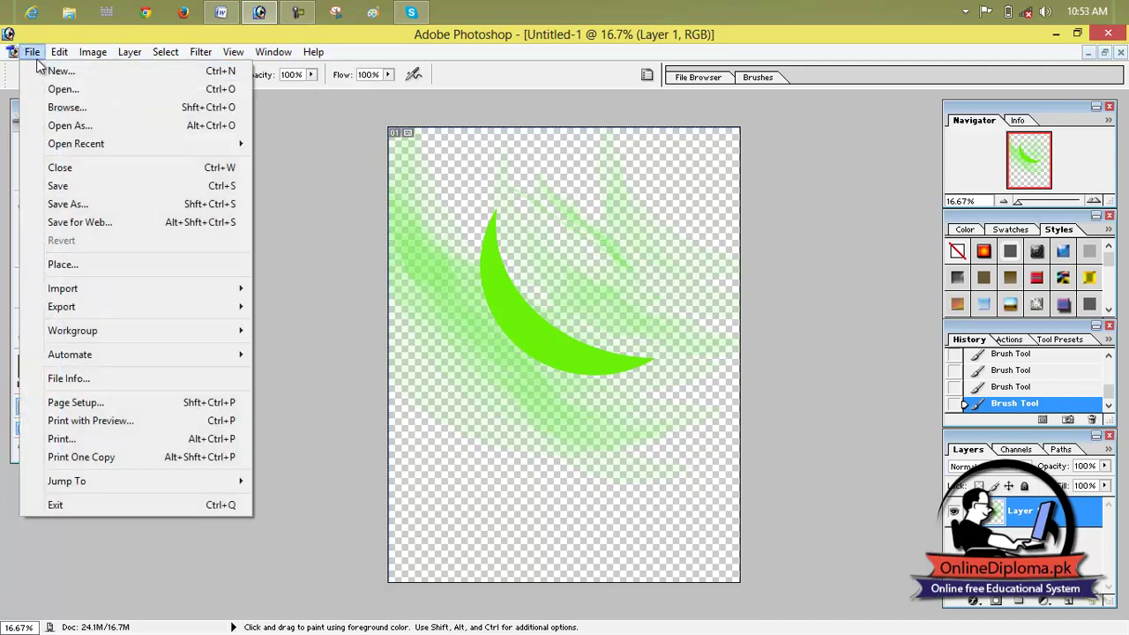
{"action": "left_click", "coordinate": [35, 73]}
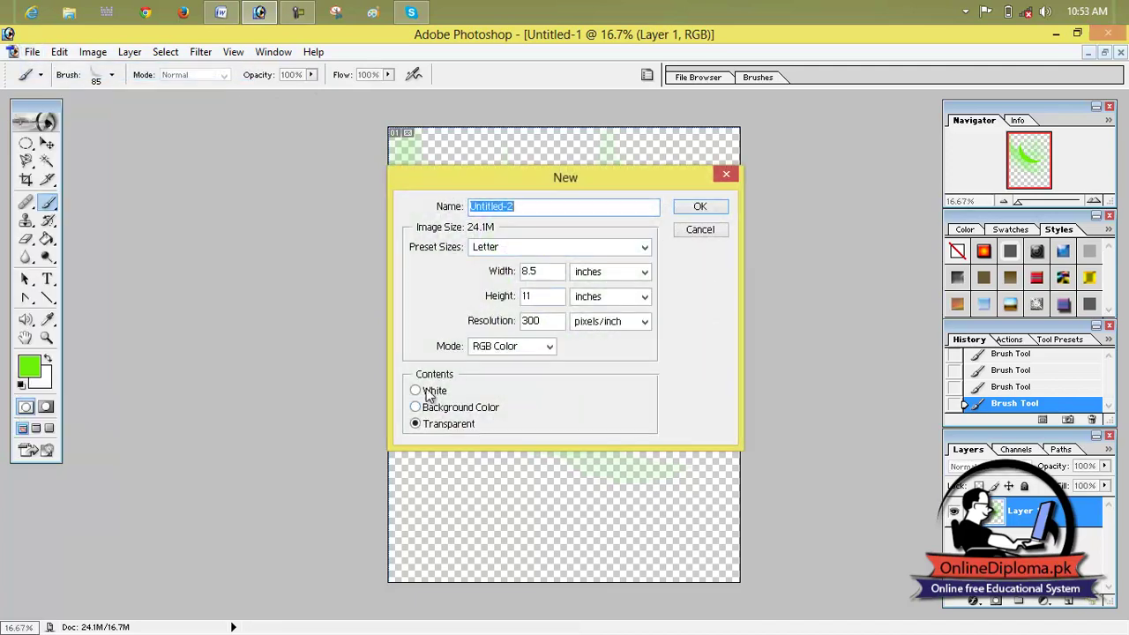
{"action": "left_click", "coordinate": [415, 391]}
{"action": "left_click", "coordinate": [697, 209]}
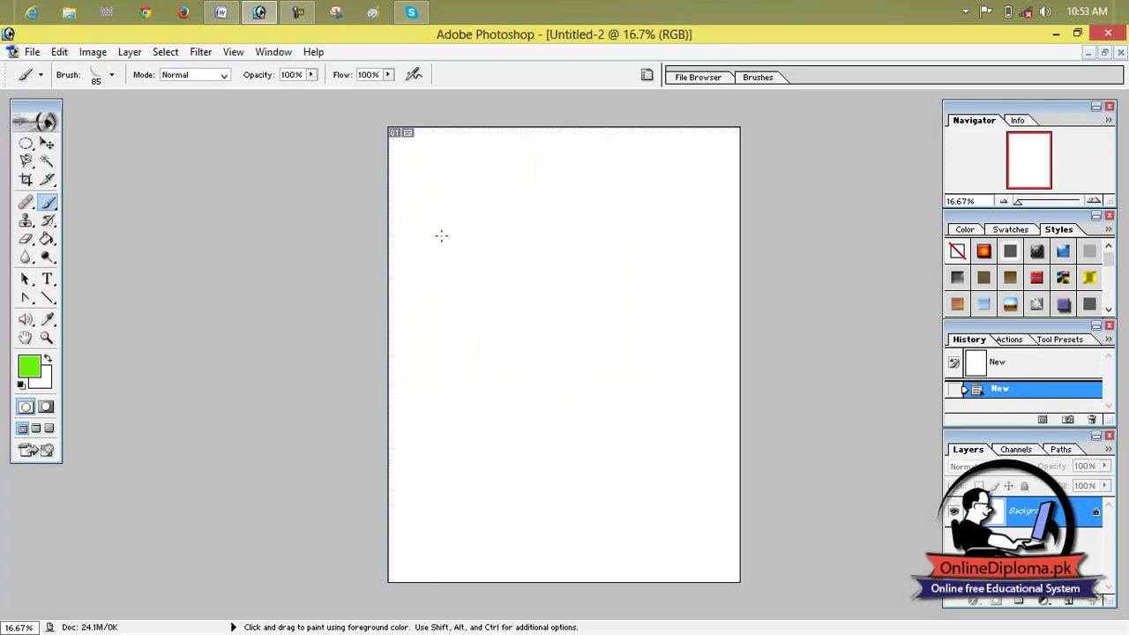
{"action": "mouse_move", "coordinate": [441, 235]}
{"action": "left_mouse_down"}
{"action": "mouse_move", "coordinate": [530, 319]}
{"action": "mouse_move", "coordinate": [581, 270]}
{"action": "mouse_move", "coordinate": [651, 300]}
{"action": "left_mouse_up"}
{"action": "mouse_move", "coordinate": [482, 208]}
{"action": "left_mouse_down"}
{"action": "mouse_move", "coordinate": [461, 254]}
{"action": "mouse_move", "coordinate": [533, 317]}
{"action": "left_mouse_up"}
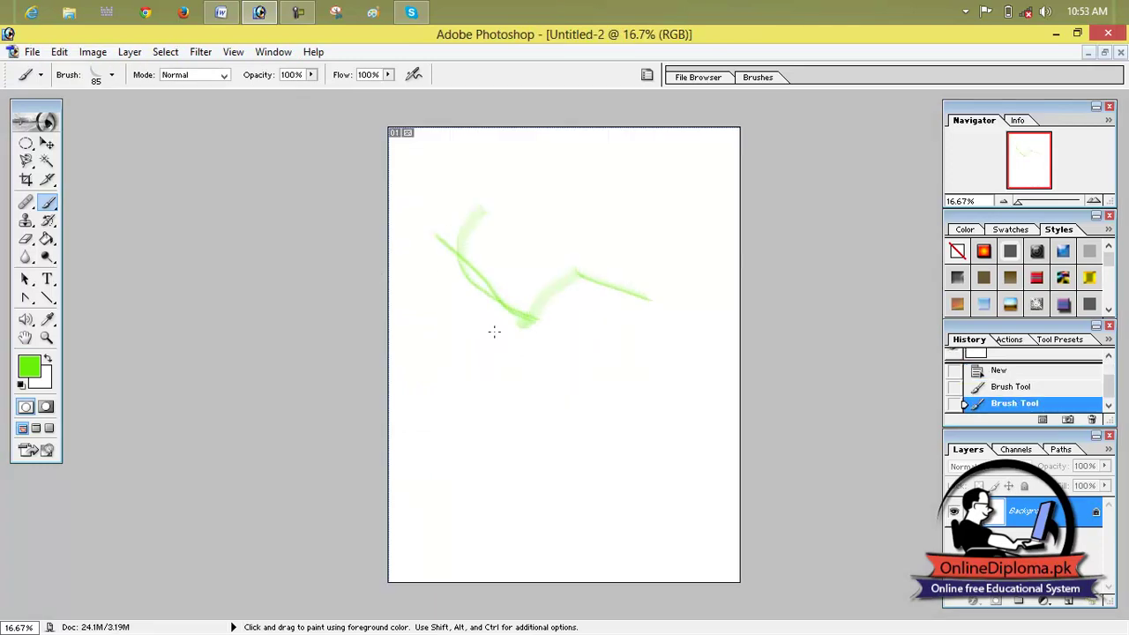
Step: Return the crescent brush to its 1279 px preset and paint broad overlapping green strokes across the white canvas
{"action": "left_click", "coordinate": [113, 80]}
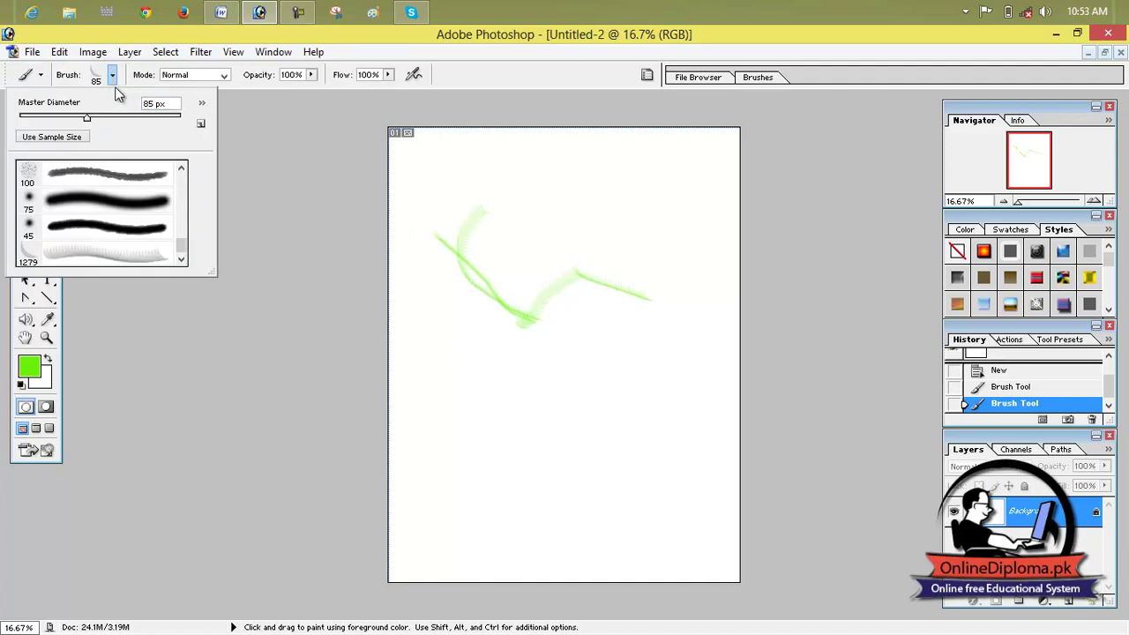
{"action": "left_click", "coordinate": [152, 258]}
{"action": "left_click", "coordinate": [152, 257]}
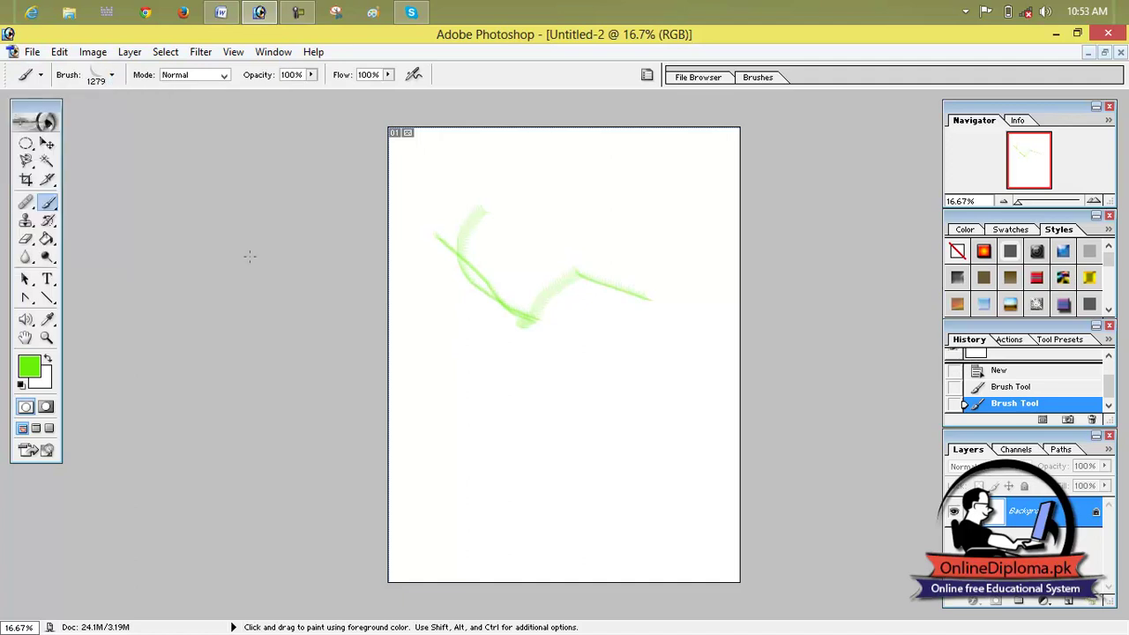
{"action": "mouse_move", "coordinate": [468, 266]}
{"action": "left_mouse_down"}
{"action": "mouse_move", "coordinate": [518, 262]}
{"action": "mouse_move", "coordinate": [583, 306]}
{"action": "mouse_move", "coordinate": [619, 362]}
{"action": "mouse_move", "coordinate": [609, 394]}
{"action": "mouse_move", "coordinate": [474, 447]}
{"action": "mouse_move", "coordinate": [567, 224]}
{"action": "mouse_move", "coordinate": [691, 193]}
{"action": "left_mouse_up"}
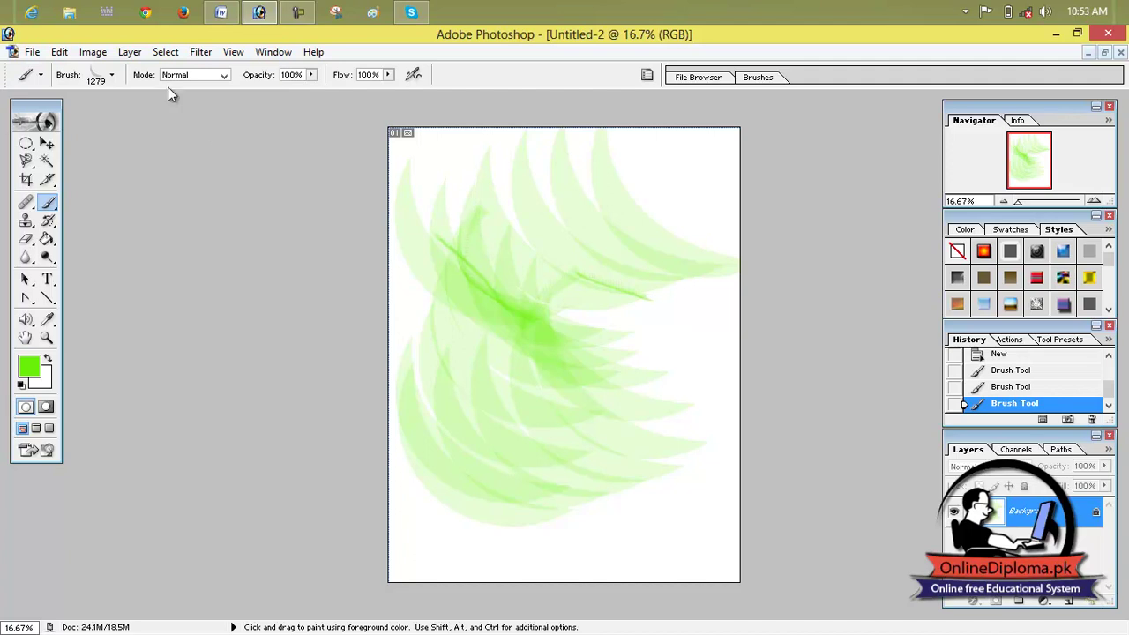
{"action": "left_click", "coordinate": [112, 75]}
{"action": "left_click", "coordinate": [112, 75]}
{"action": "left_click", "coordinate": [59, 52]}
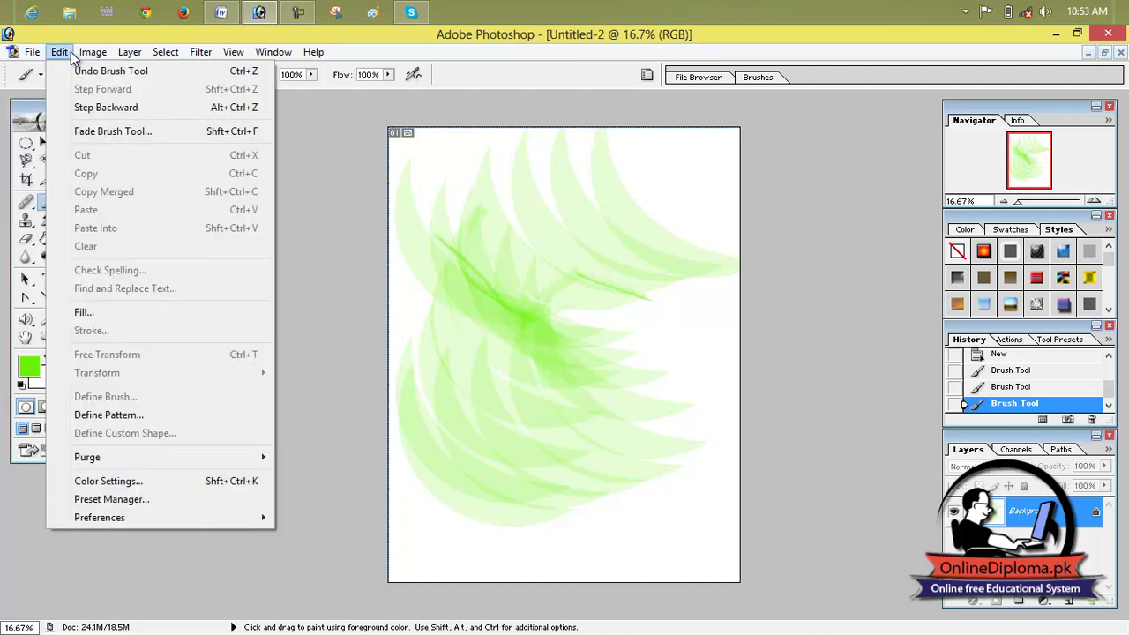
{"action": "left_click", "coordinate": [501, 287]}
{"action": "mouse_move", "coordinate": [457, 198]}
{"action": "left_mouse_down"}
{"action": "mouse_move", "coordinate": [502, 212]}
{"action": "mouse_move", "coordinate": [564, 300]}
{"action": "left_mouse_up"}
{"action": "left_click", "coordinate": [37, 368]}
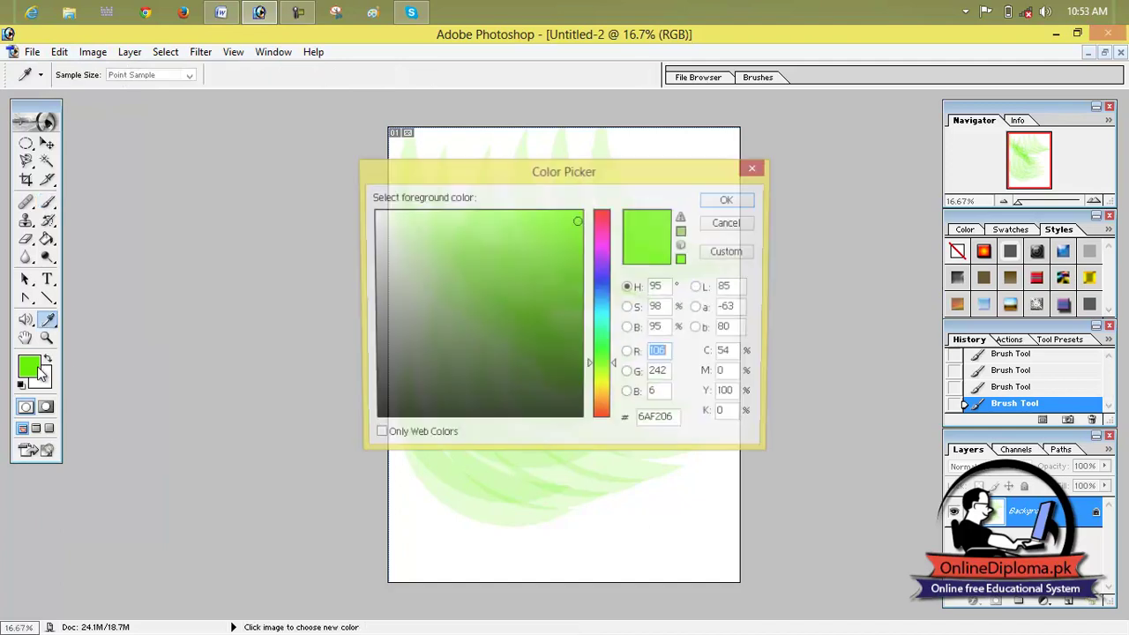
{"action": "left_click_drag", "start_coordinate": [512, 365], "coordinate": [559, 257]}
{"action": "left_click", "coordinate": [597, 368]}
{"action": "left_click", "coordinate": [750, 171]}
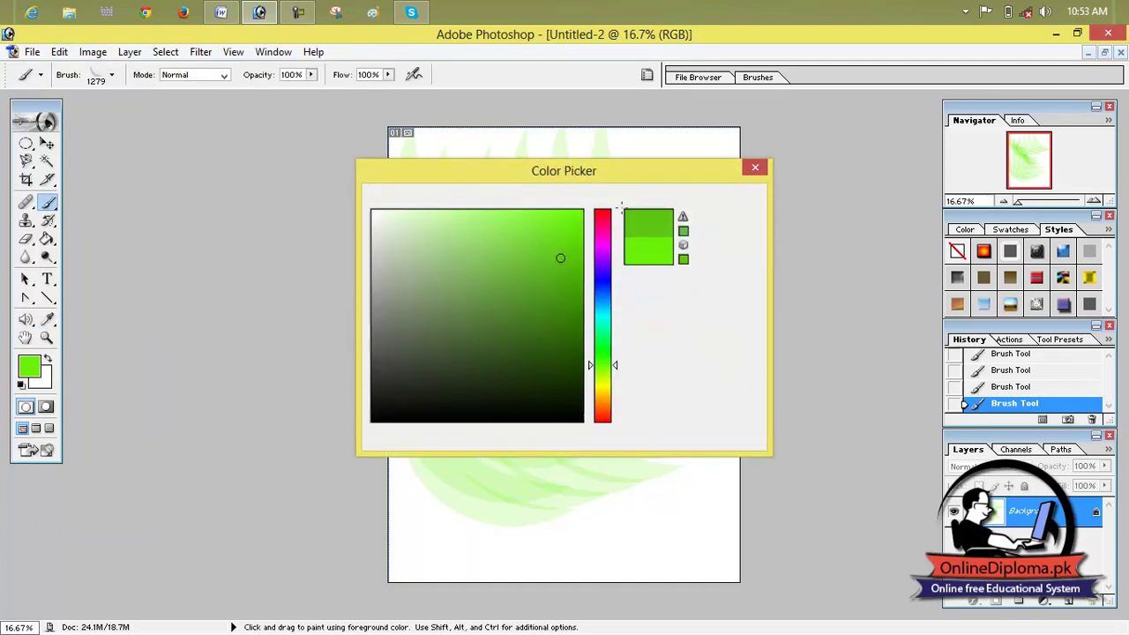
Step: Set the background colour to bright red and paint more green crescent strokes over the canvas with the foreground colour
{"action": "key", "text": "i"}
{"action": "left_click", "coordinate": [49, 377]}
{"action": "left_click", "coordinate": [547, 315]}
{"action": "left_click_drag", "start_coordinate": [548, 315], "coordinate": [579, 216]}
{"action": "left_click", "coordinate": [737, 202]}
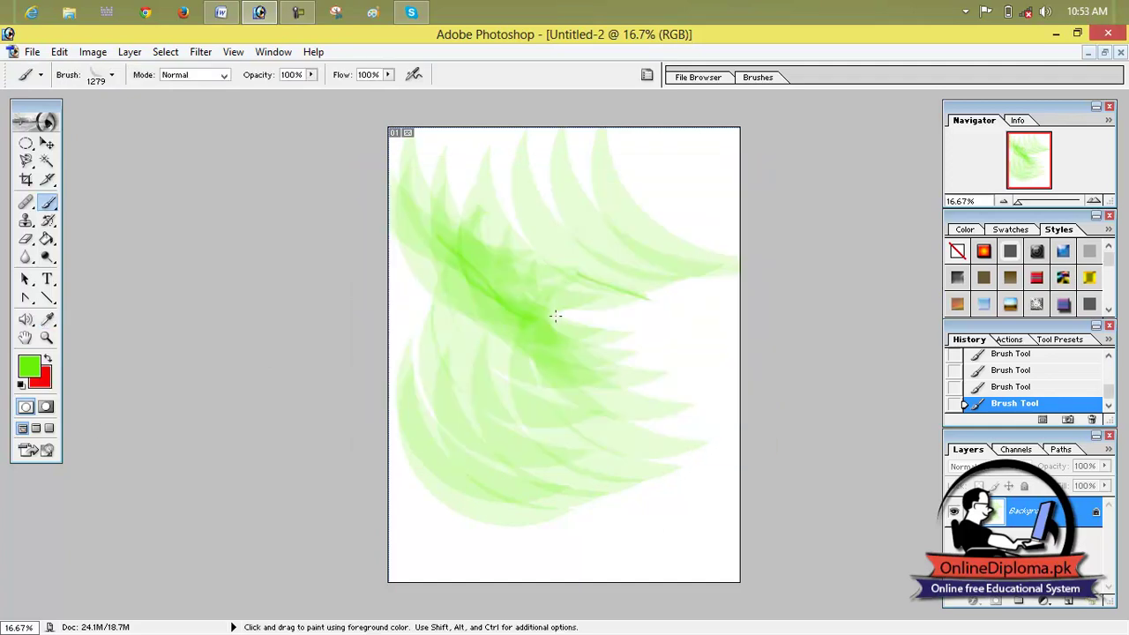
{"action": "mouse_move", "coordinate": [491, 270]}
{"action": "left_mouse_down"}
{"action": "mouse_move", "coordinate": [570, 339]}
{"action": "mouse_move", "coordinate": [569, 374]}
{"action": "mouse_move", "coordinate": [540, 424]}
{"action": "mouse_move", "coordinate": [498, 449]}
{"action": "mouse_move", "coordinate": [464, 491]}
{"action": "left_mouse_up"}
{"action": "mouse_move", "coordinate": [726, 167]}
{"action": "left_mouse_down"}
{"action": "mouse_move", "coordinate": [668, 212]}
{"action": "mouse_move", "coordinate": [564, 257]}
{"action": "mouse_move", "coordinate": [494, 352]}
{"action": "mouse_move", "coordinate": [436, 537]}
{"action": "left_mouse_up"}
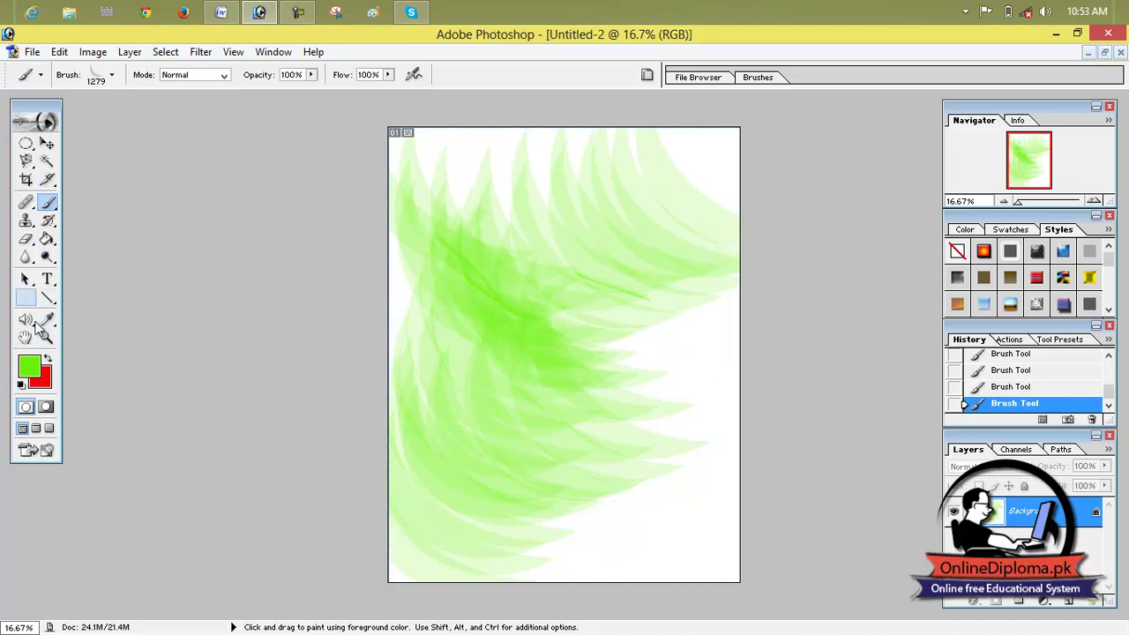
Step: Set the foreground colour to near-black (#030303) and fill the whole canvas with it
{"action": "left_click", "coordinate": [29, 365]}
{"action": "left_click_drag", "start_coordinate": [421, 345], "coordinate": [371, 419]}
{"action": "left_click", "coordinate": [742, 202]}
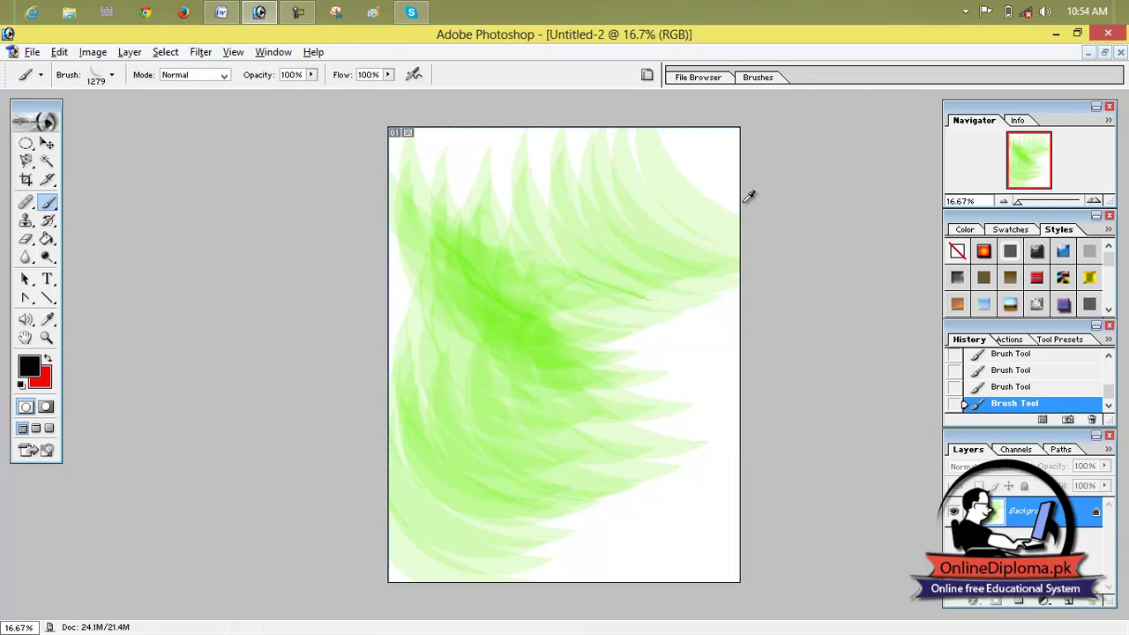
{"action": "key", "text": "alt+BackSpace"}
{"action": "left_click", "coordinate": [560, 219]}
Step: Set the foreground colour to bright red and paint overlapping crescent strokes down the black canvas
{"action": "left_click", "coordinate": [30, 365]}
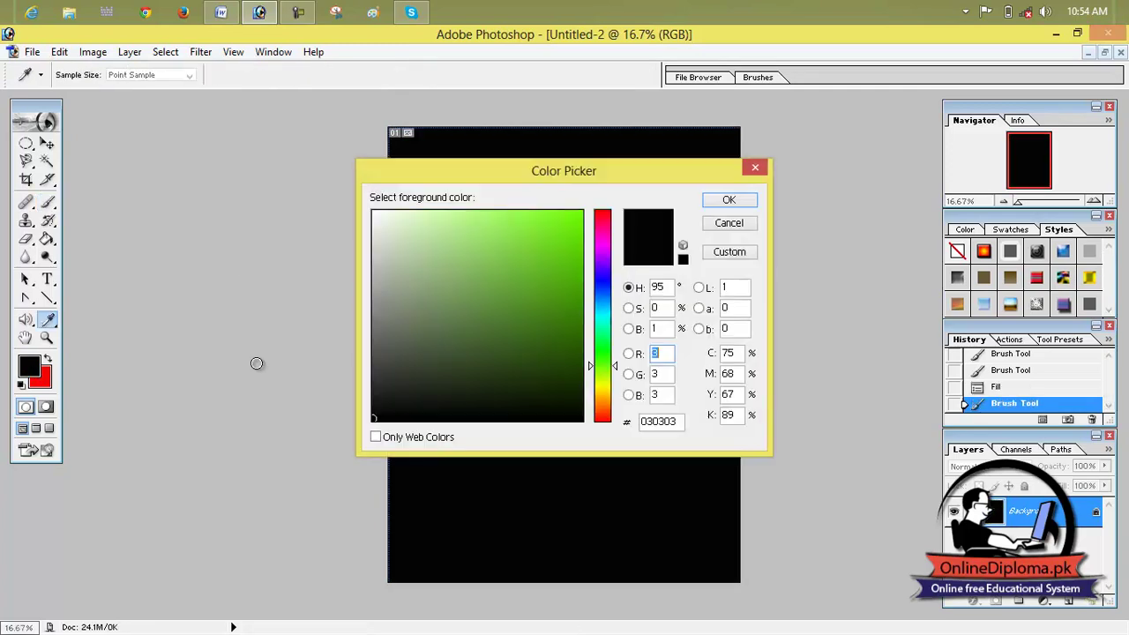
{"action": "left_click_drag", "start_coordinate": [593, 362], "coordinate": [593, 214]}
{"action": "left_click", "coordinate": [580, 218]}
{"action": "left_click", "coordinate": [716, 201]}
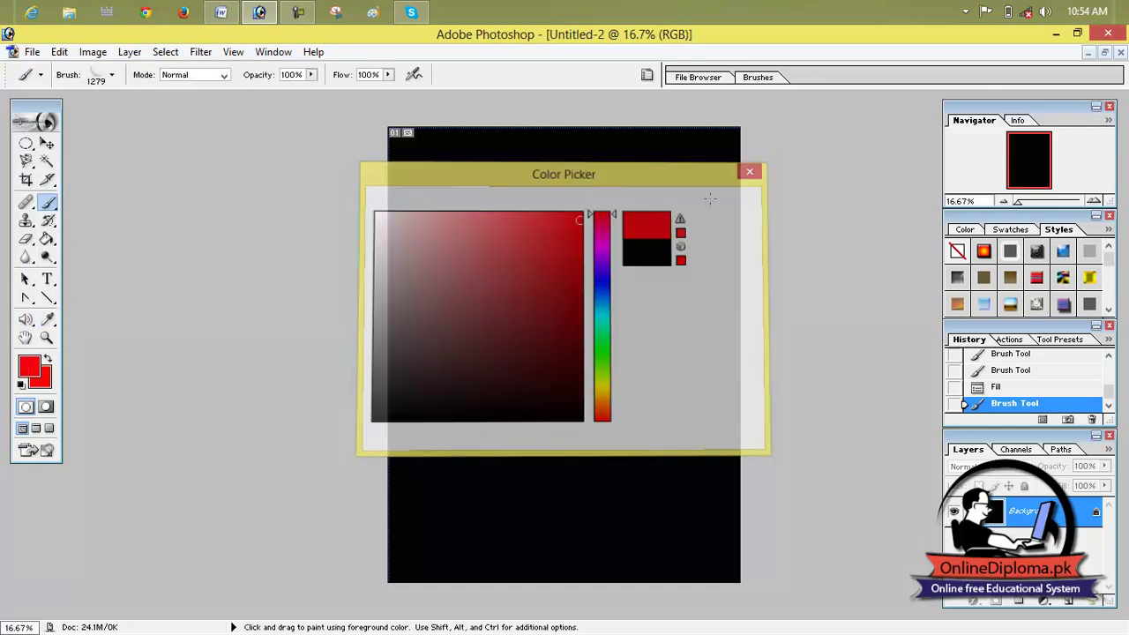
{"action": "mouse_move", "coordinate": [478, 189]}
{"action": "left_mouse_down"}
{"action": "mouse_move", "coordinate": [564, 296]}
{"action": "mouse_move", "coordinate": [560, 339]}
{"action": "mouse_move", "coordinate": [520, 362]}
{"action": "mouse_move", "coordinate": [478, 363]}
{"action": "mouse_move", "coordinate": [572, 323]}
{"action": "mouse_move", "coordinate": [628, 219]}
{"action": "mouse_move", "coordinate": [692, 170]}
{"action": "mouse_move", "coordinate": [618, 247]}
{"action": "mouse_move", "coordinate": [485, 509]}
{"action": "left_mouse_up"}
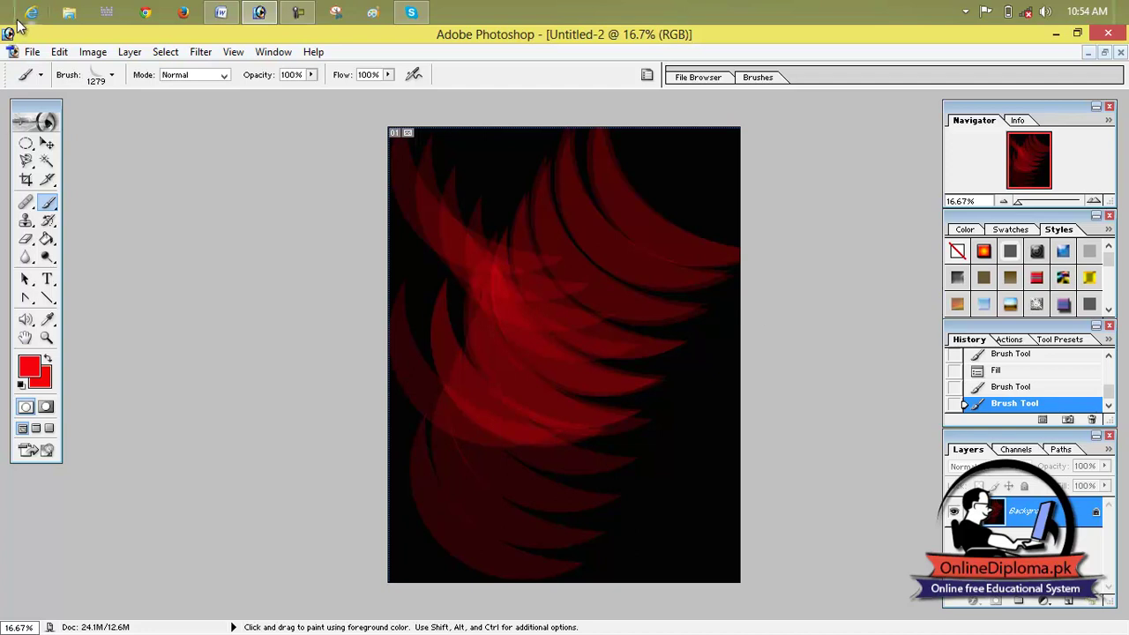
Step: Close Untitled-2 without saving and revert Untitled-1 to its initial New state in the history
{"action": "left_click", "coordinate": [61, 52]}
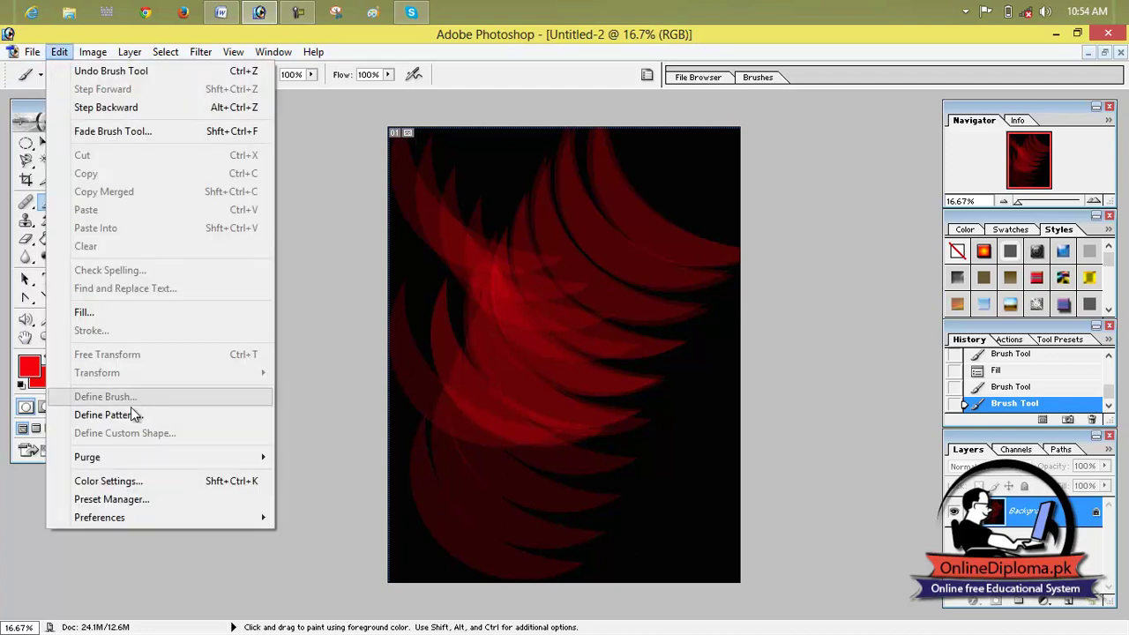
{"action": "left_click", "coordinate": [329, 190]}
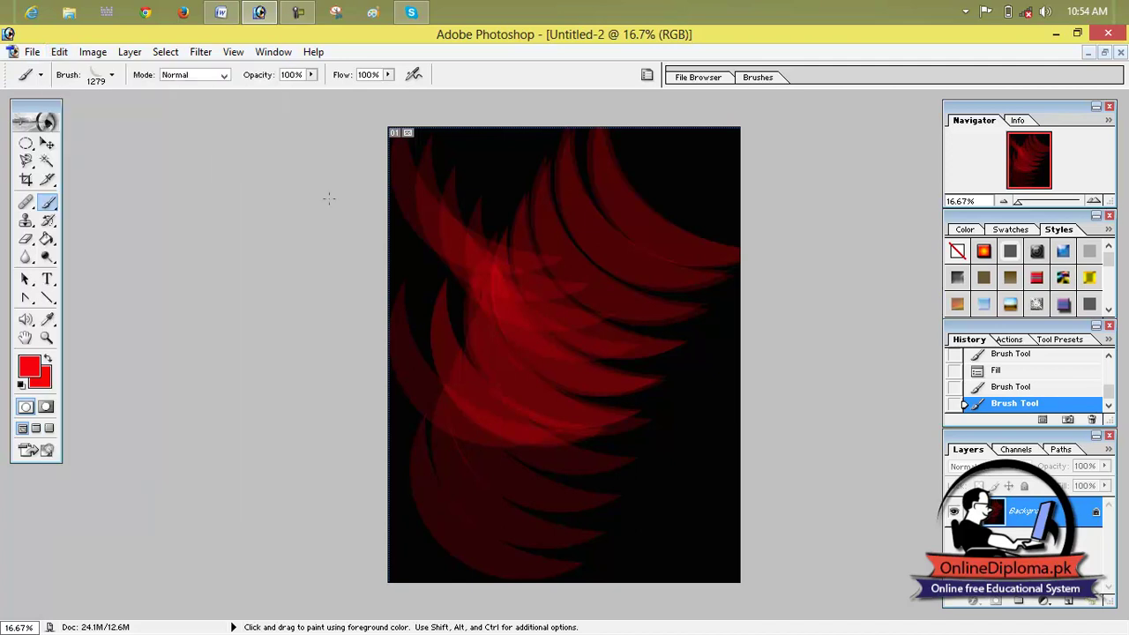
{"action": "left_click", "coordinate": [1120, 52]}
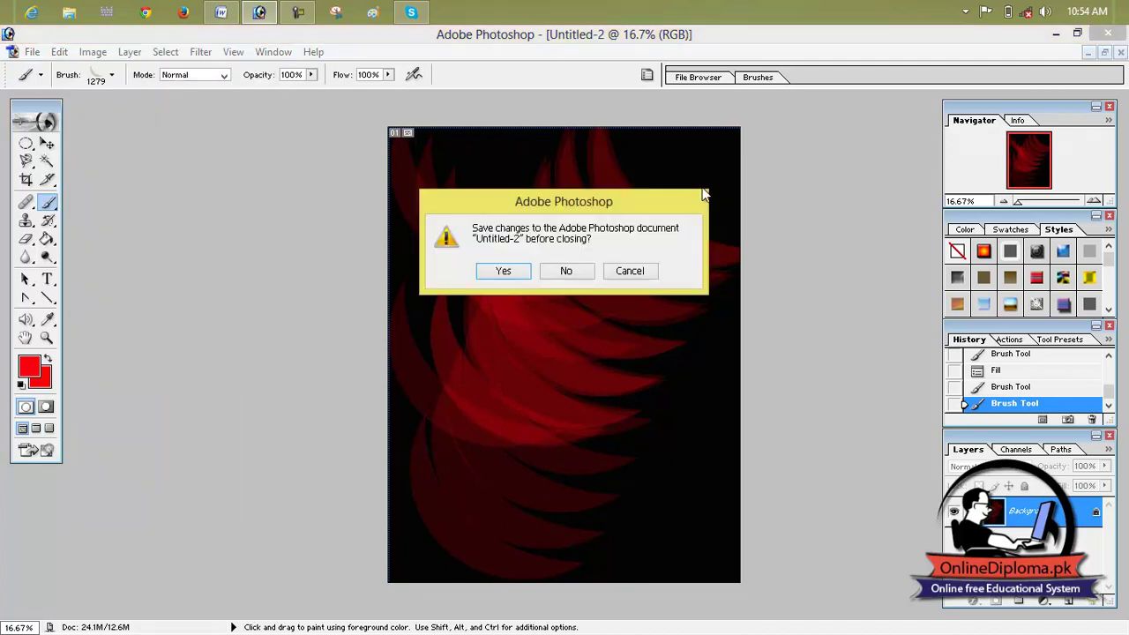
{"action": "left_click", "coordinate": [567, 271]}
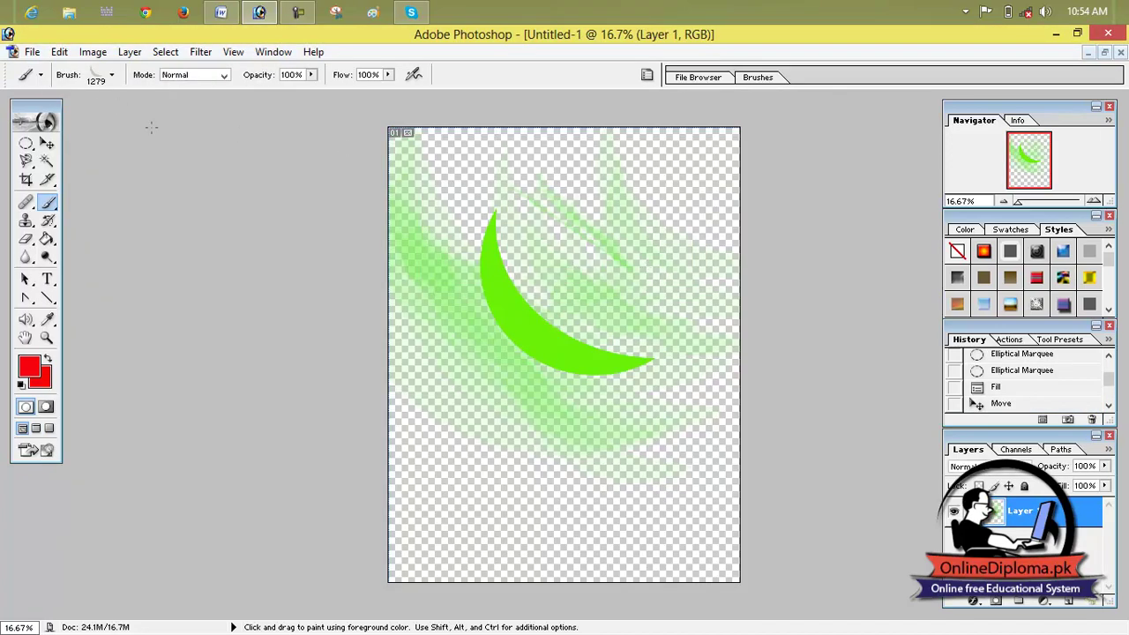
{"action": "scroll", "coordinate": [999, 374], "scroll_direction": "up", "scroll_amount": 10}
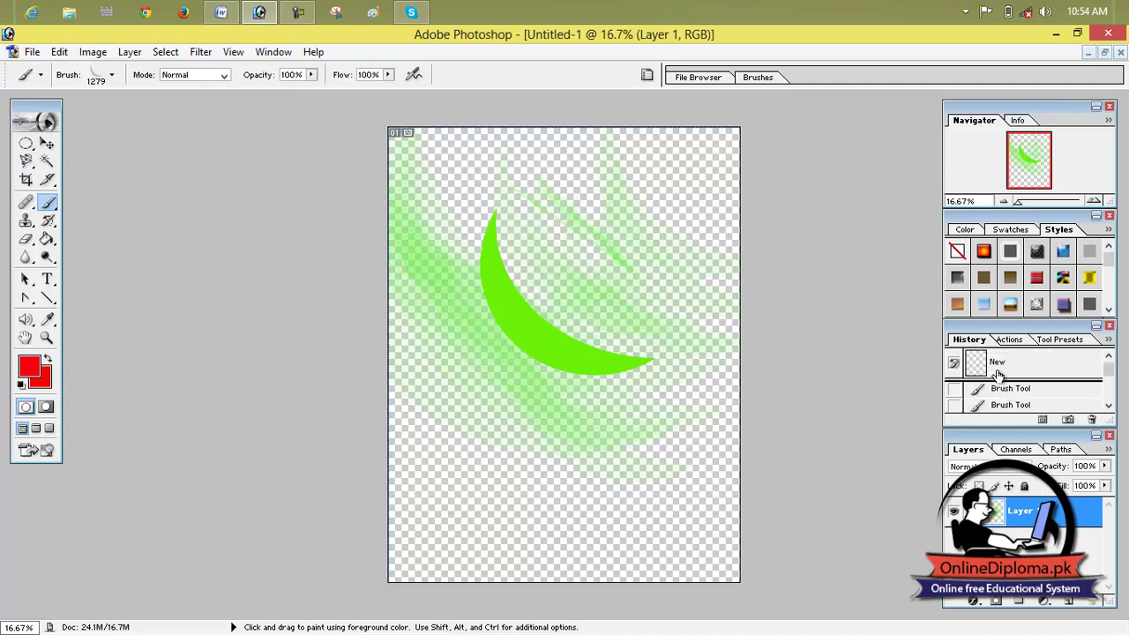
{"action": "left_click", "coordinate": [999, 374]}
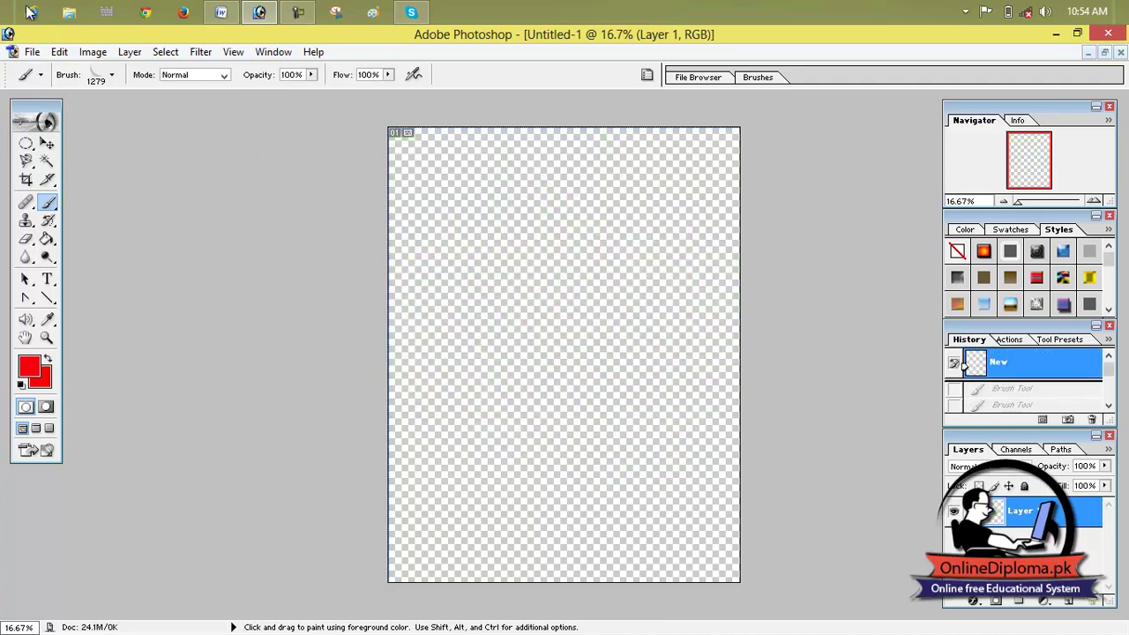
{"action": "left_click", "coordinate": [32, 52]}
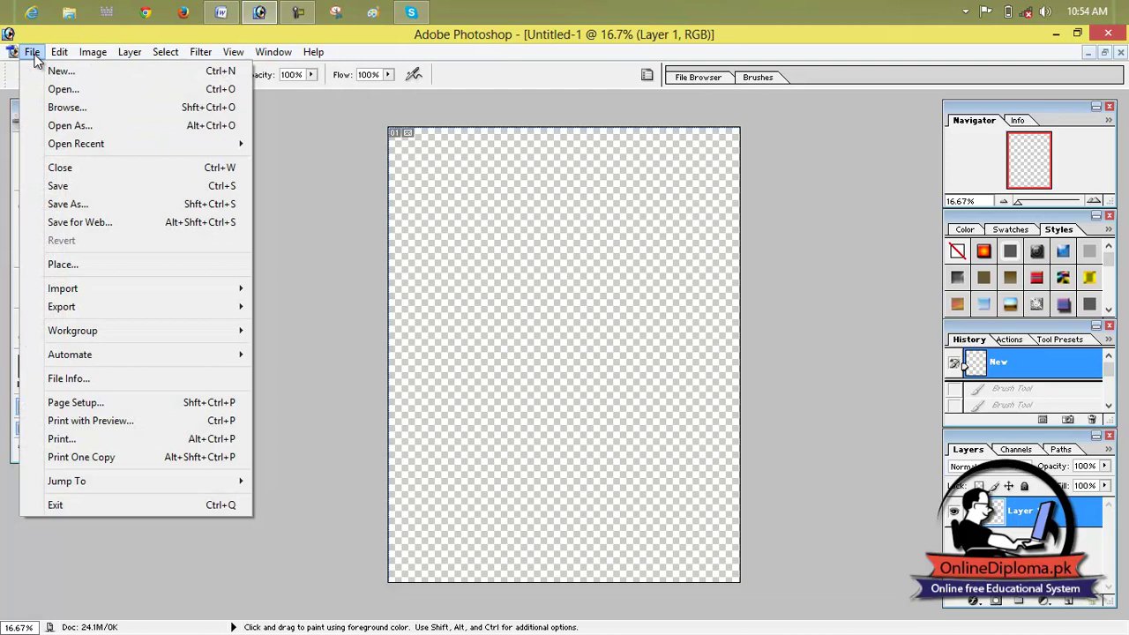
{"action": "left_click", "coordinate": [65, 89]}
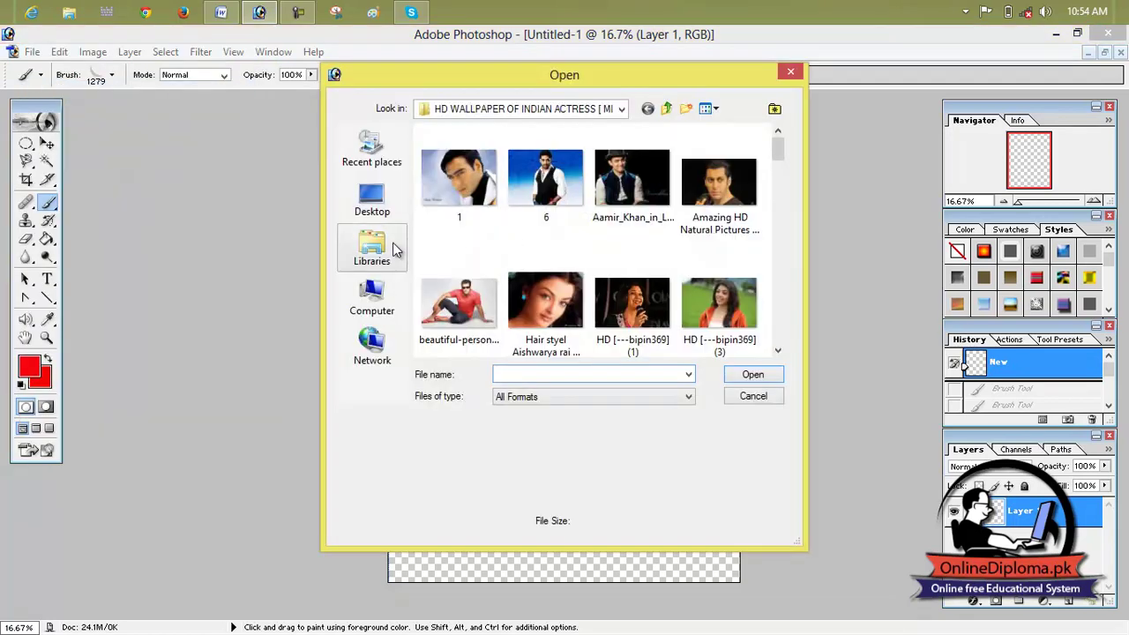
{"action": "left_click", "coordinate": [372, 204]}
{"action": "left_click", "coordinate": [379, 250]}
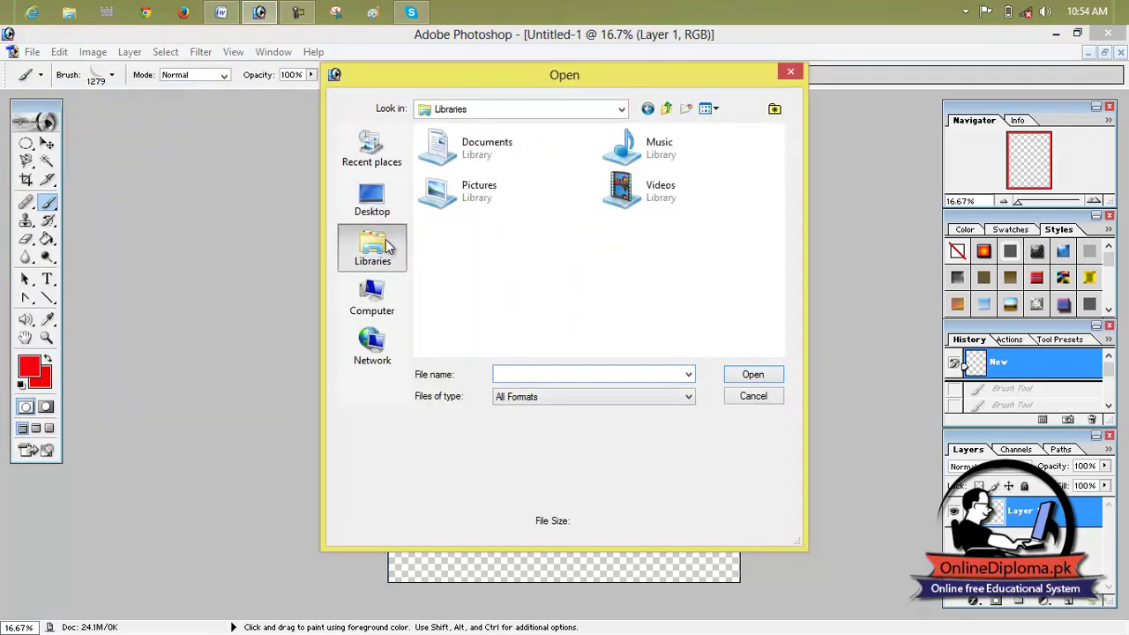
{"action": "left_click", "coordinate": [386, 281]}
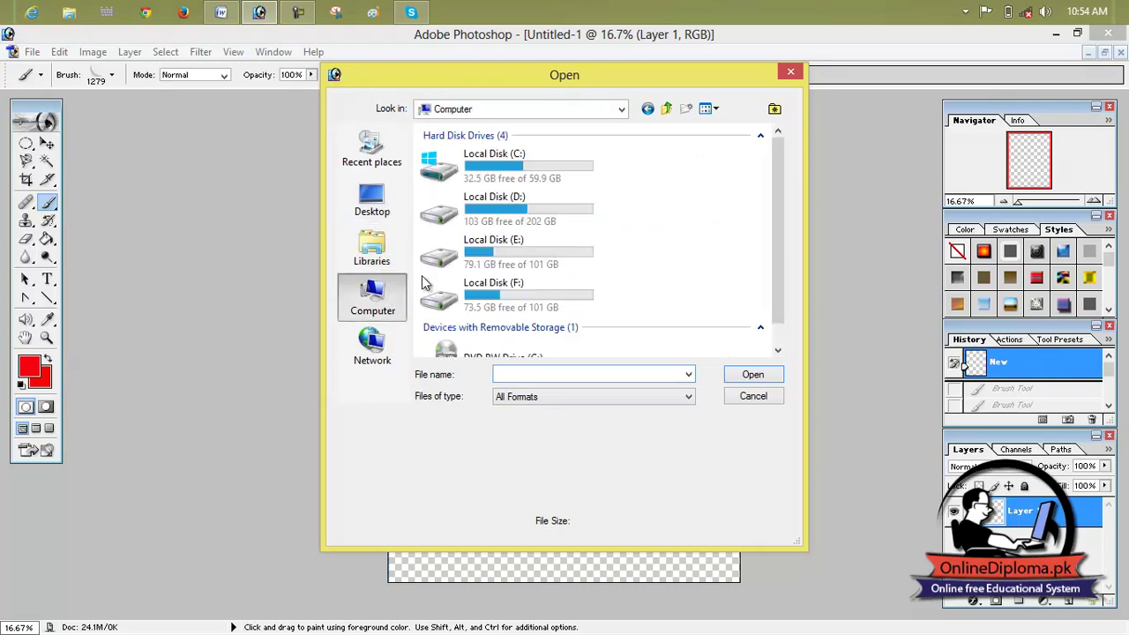
{"action": "double_click", "coordinate": [525, 252]}
{"action": "double_click", "coordinate": [492, 151]}
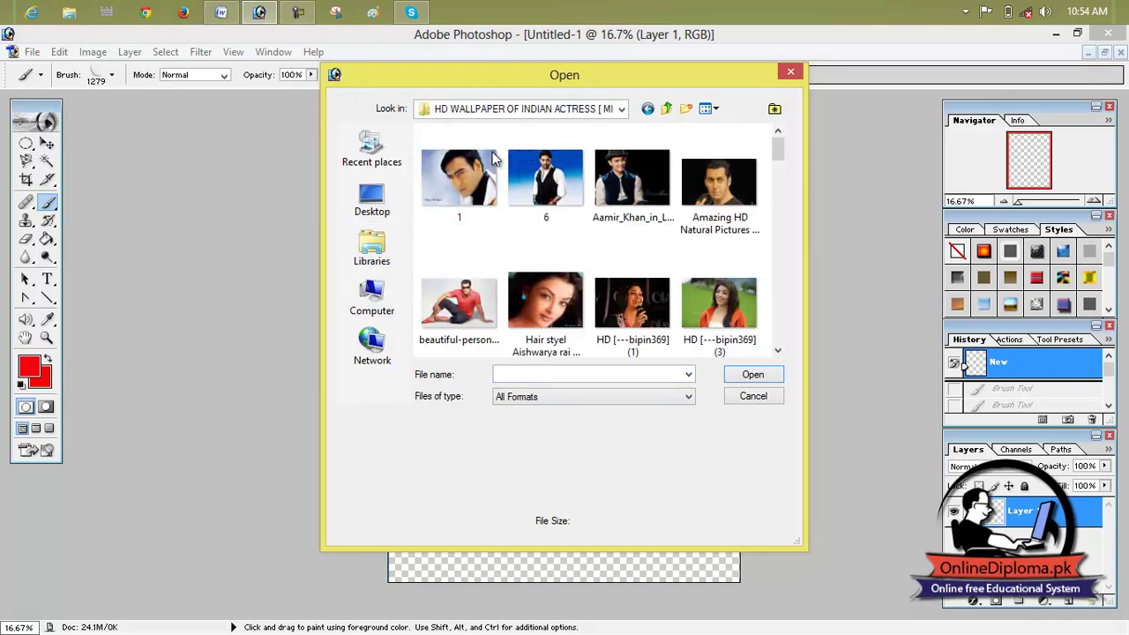
{"action": "scroll", "coordinate": [496, 247], "scroll_direction": "down", "scroll_amount": 3}
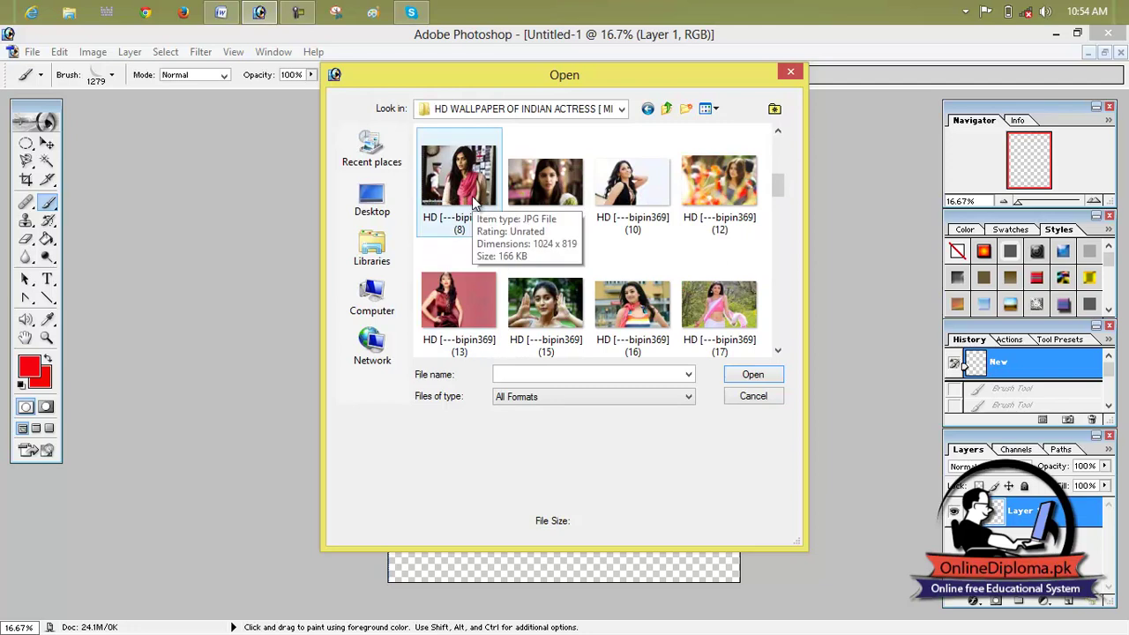
{"action": "left_click", "coordinate": [621, 295]}
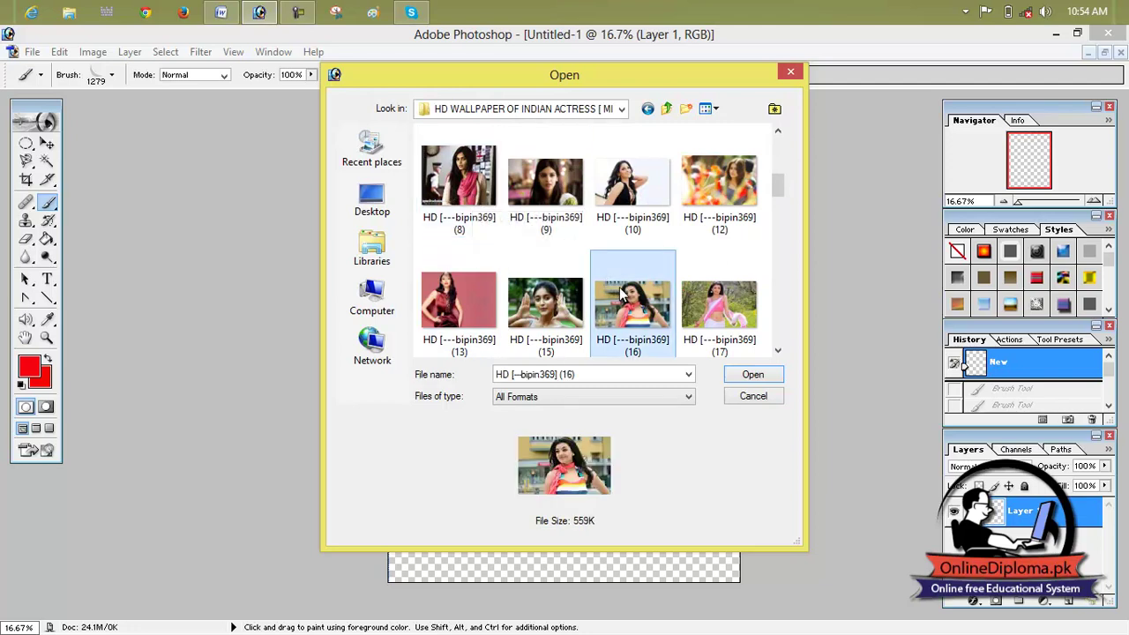
{"action": "double_click", "coordinate": [630, 304]}
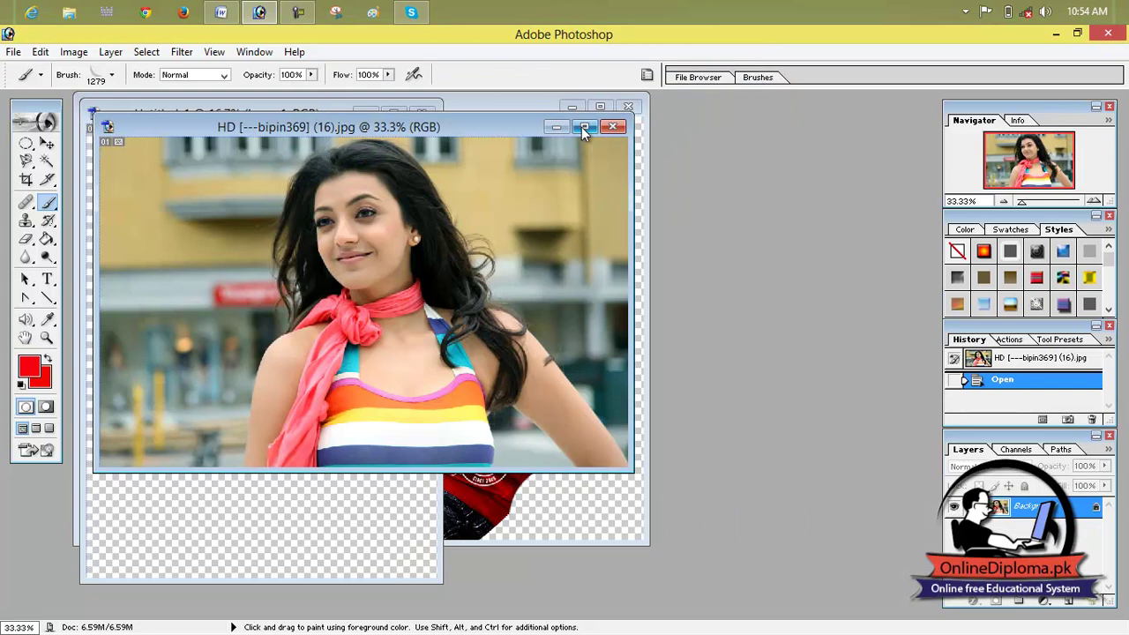
{"action": "left_click", "coordinate": [596, 122]}
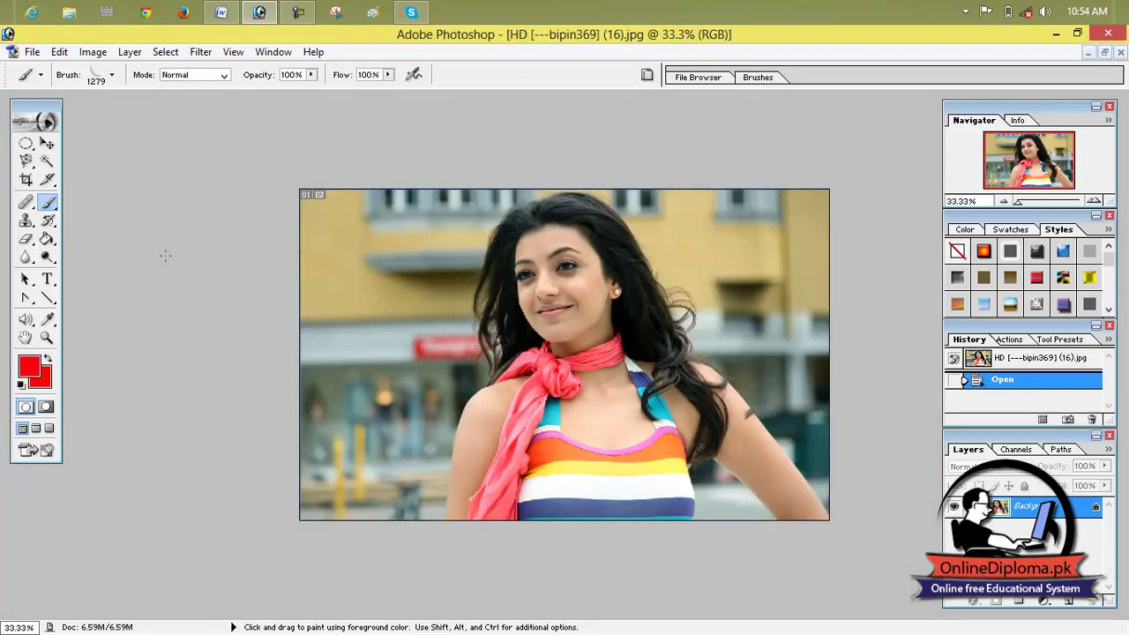
Step: Select a large ellipse of background beside the woman's face, excluding a small inner ellipse, and move the selected pixels up and right
{"action": "left_click", "coordinate": [26, 144]}
{"action": "left_click", "coordinate": [64, 161]}
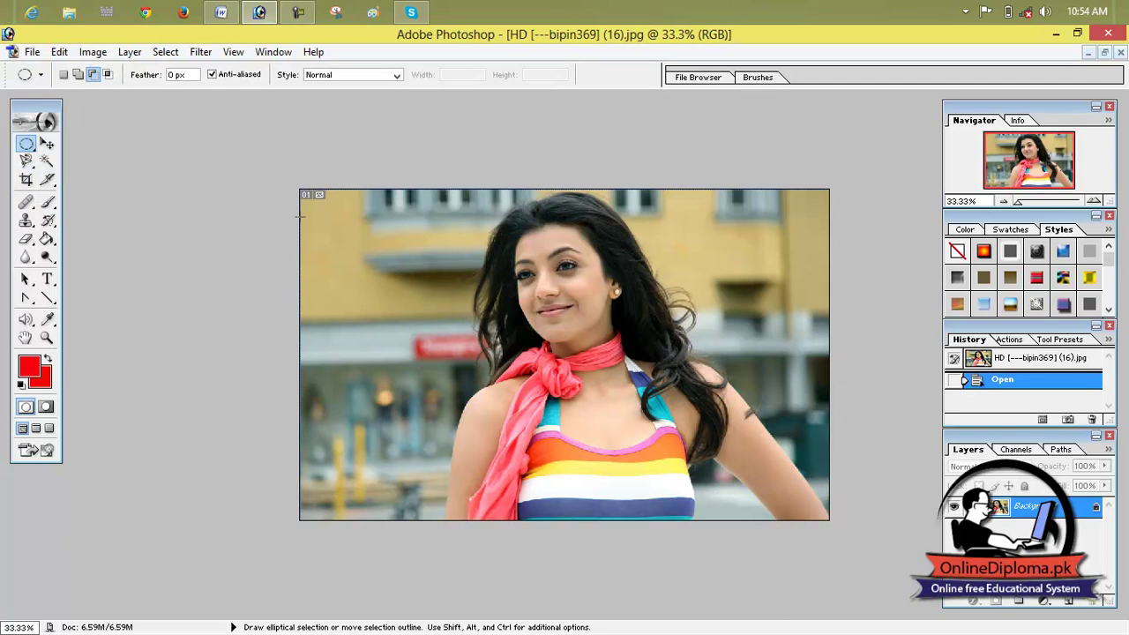
{"action": "left_click_drag", "start_coordinate": [435, 348], "coordinate": [443, 356]}
{"action": "left_click_drag", "start_coordinate": [389, 258], "coordinate": [430, 228]}
{"action": "left_click", "coordinate": [47, 144]}
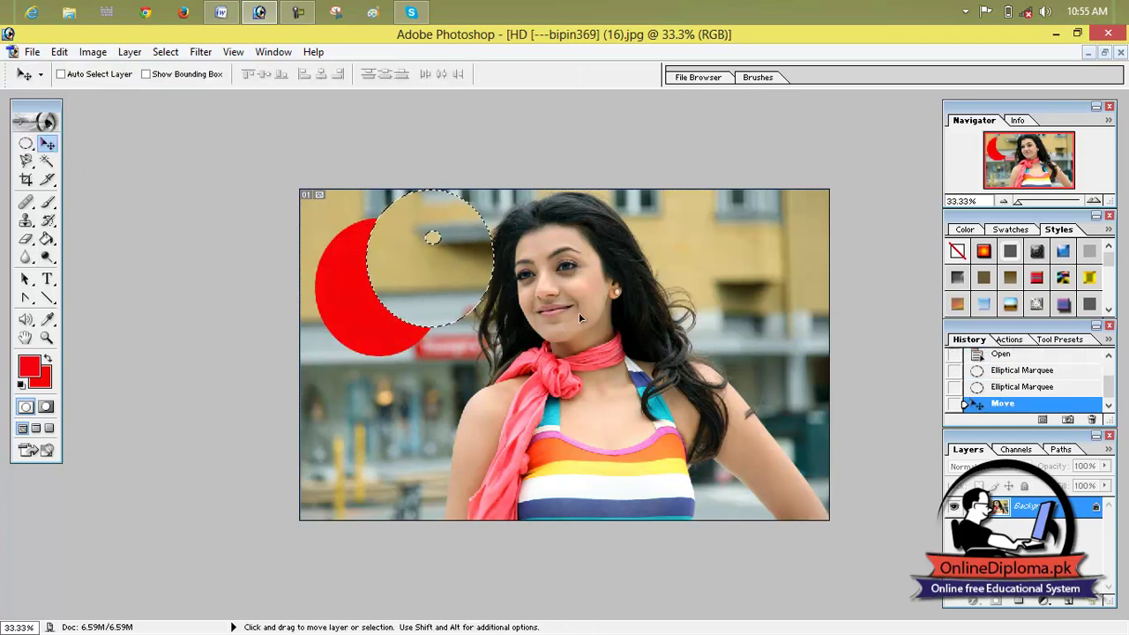
Step: Revert the photo to its Open history state and select a horizontal ellipse on the lower stripes of the woman's top
{"action": "left_click", "coordinate": [25, 144]}
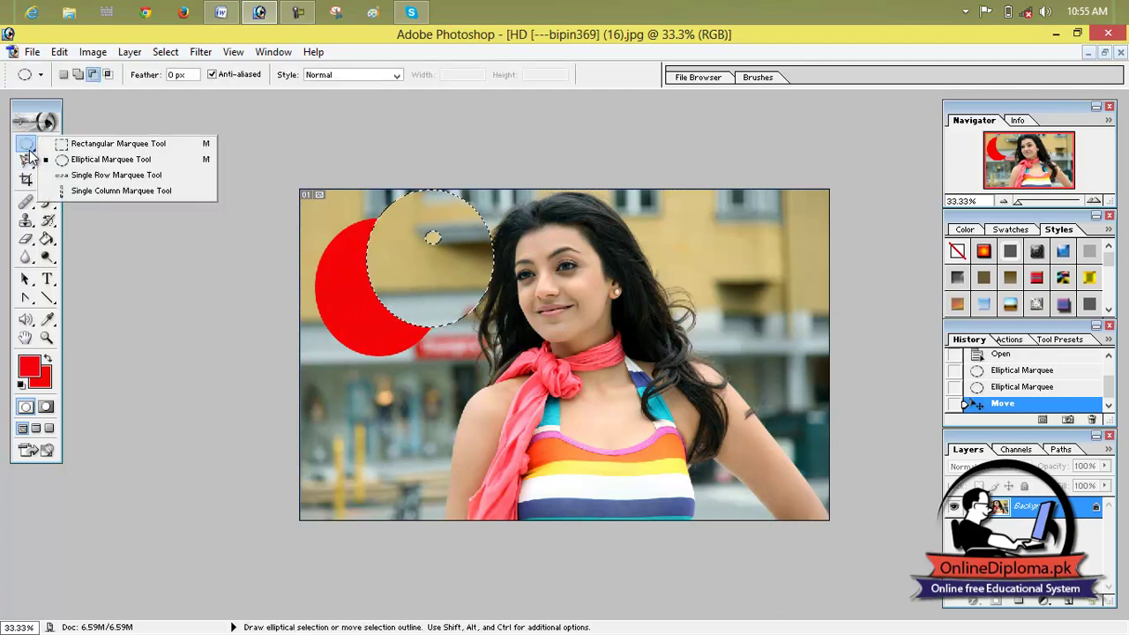
{"action": "left_click", "coordinate": [88, 160]}
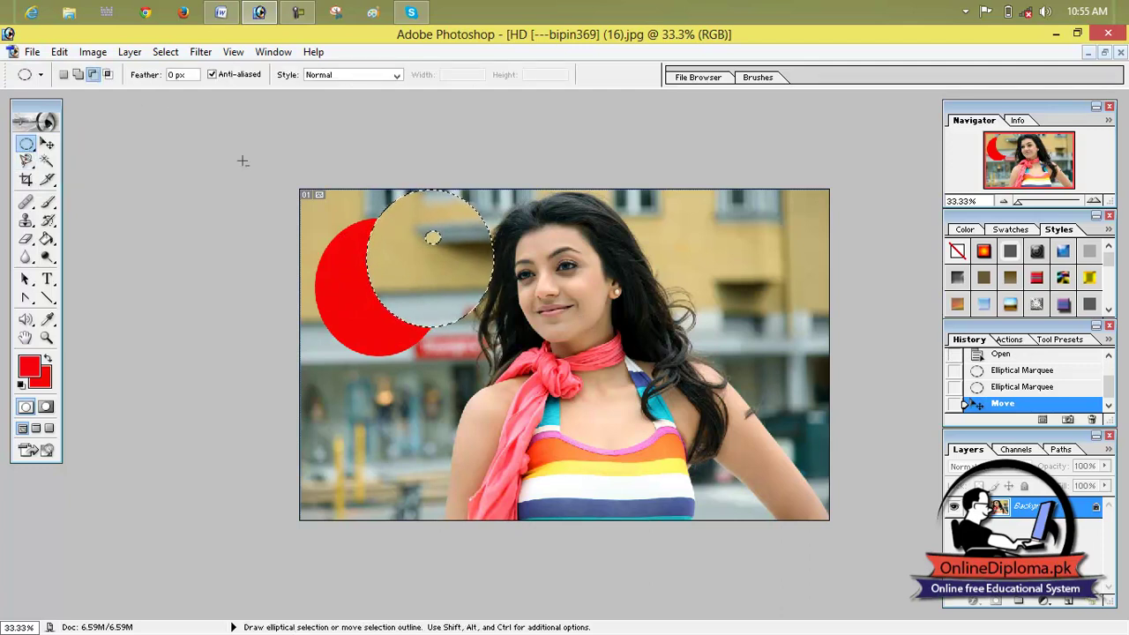
{"action": "left_click", "coordinate": [1019, 355]}
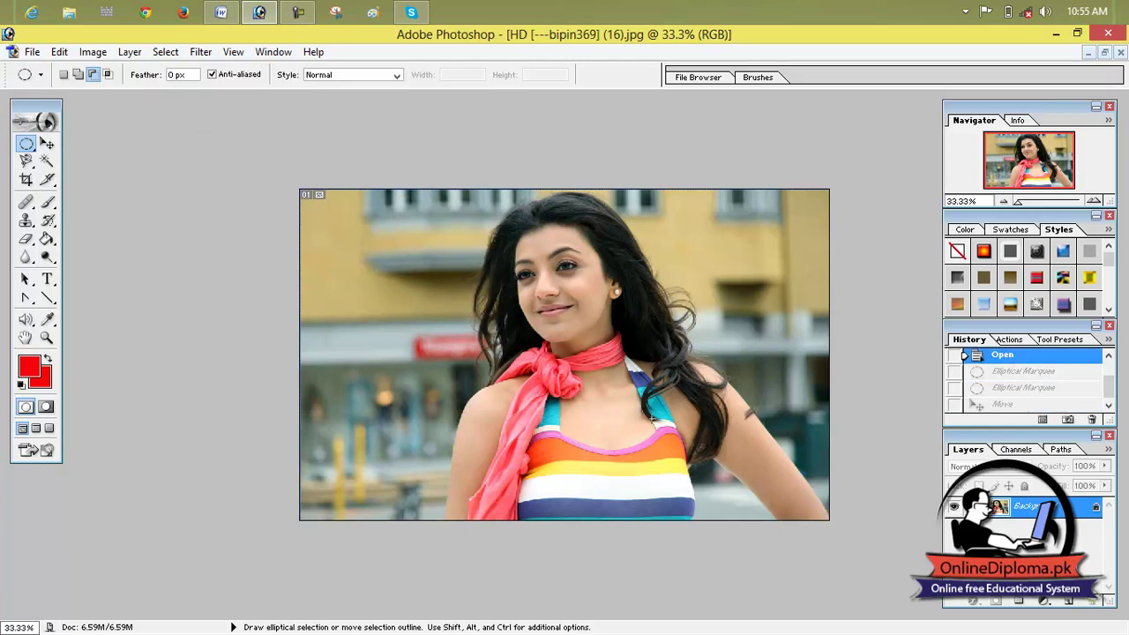
{"action": "left_click_drag", "start_coordinate": [675, 519], "coordinate": [663, 521]}
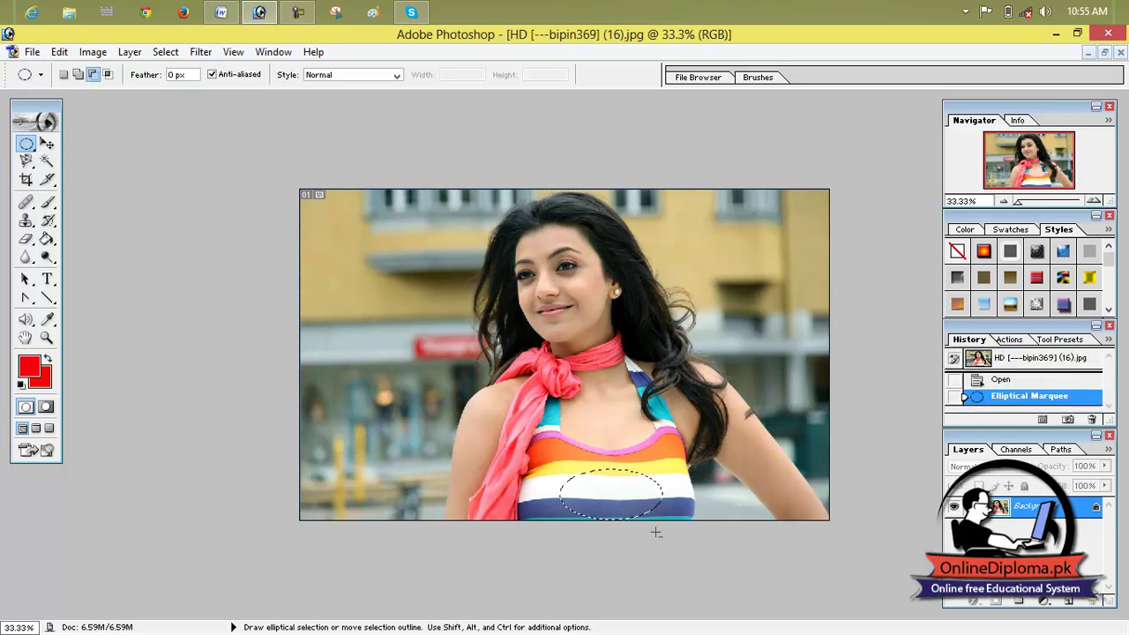
Step: Restore the photo to a floating window beside Untitled-1, copy the selected ellipse into Untitled-1 and maximize that document
{"action": "left_click", "coordinate": [1105, 54]}
{"action": "left_click_drag", "start_coordinate": [449, 125], "coordinate": [839, 140]}
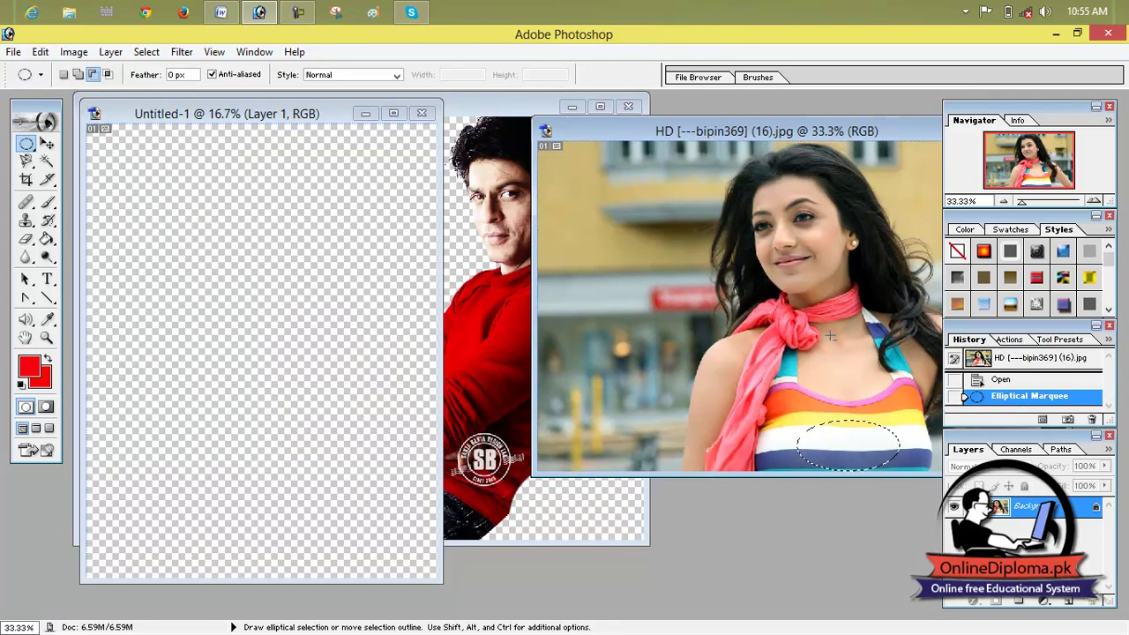
{"action": "left_click", "coordinate": [46, 143]}
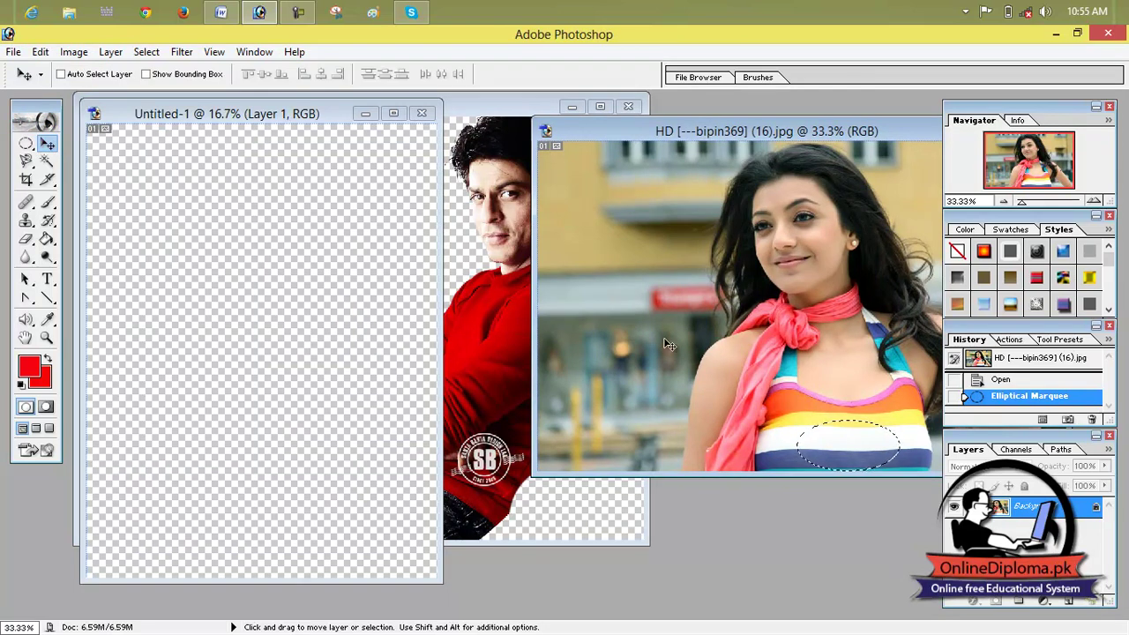
{"action": "left_click_drag", "start_coordinate": [814, 441], "coordinate": [180, 264]}
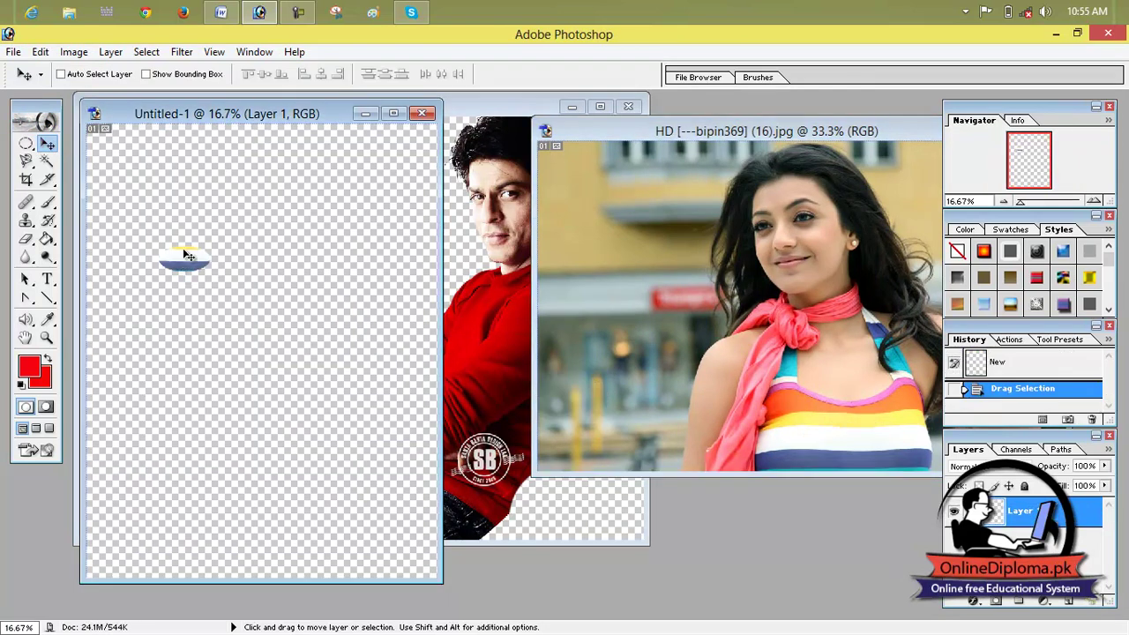
{"action": "left_click", "coordinate": [394, 114]}
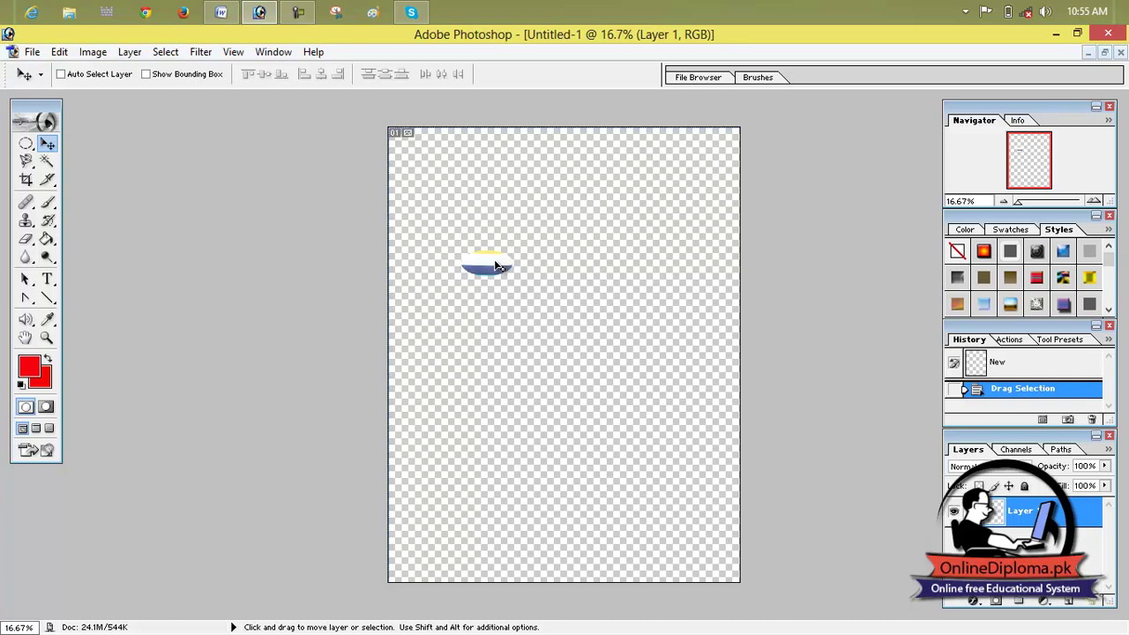
Step: Free-transform the striped ellipse to about 168.8% width and 251.6% height in the canvas's upper-left corner
{"action": "key", "text": "ctrl+t"}
{"action": "left_click_drag", "start_coordinate": [515, 276], "coordinate": [460, 186]}
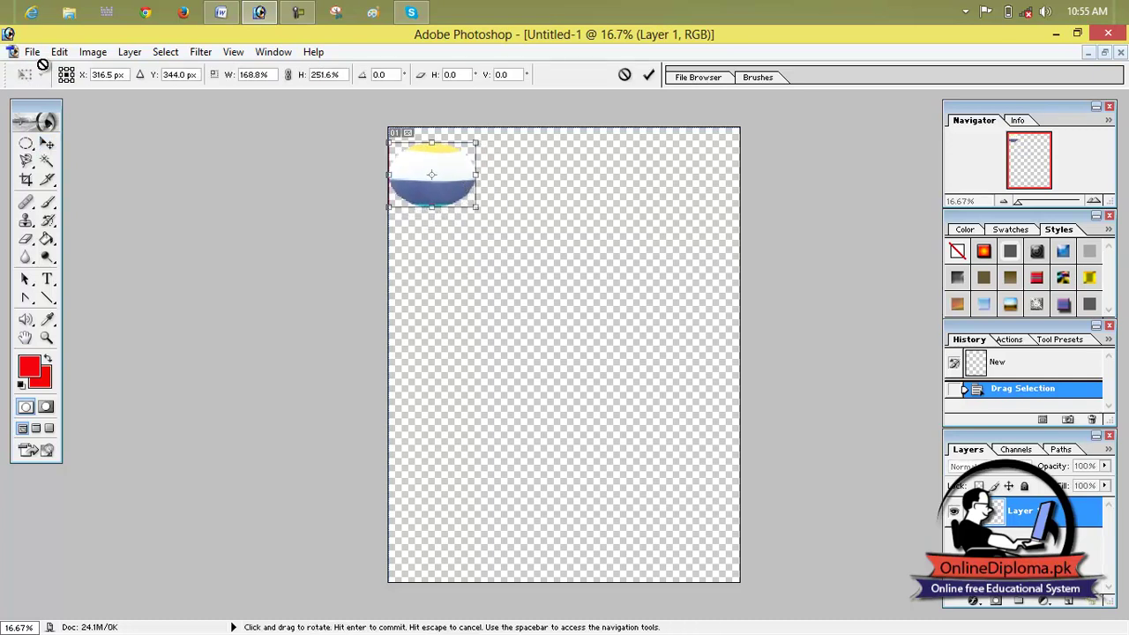
{"action": "left_click", "coordinate": [64, 53]}
{"action": "left_click", "coordinate": [500, 238]}
{"action": "left_click", "coordinate": [649, 76]}
Step: Define the canvas with the small striped ellipse as a pattern named 1111
{"action": "left_click", "coordinate": [59, 52]}
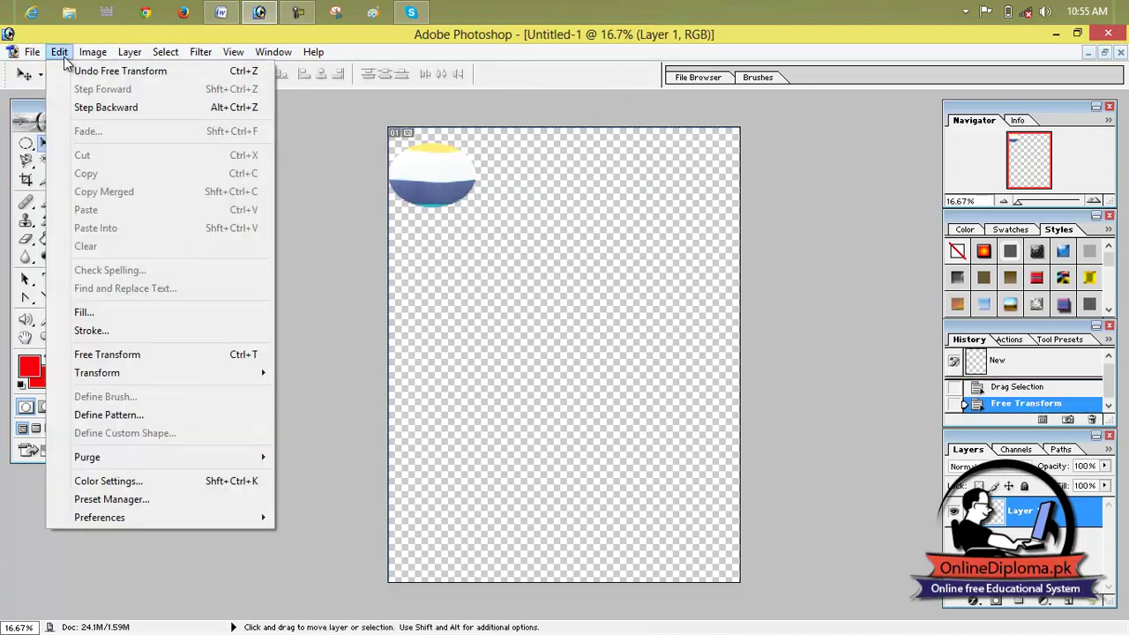
{"action": "left_click", "coordinate": [158, 415]}
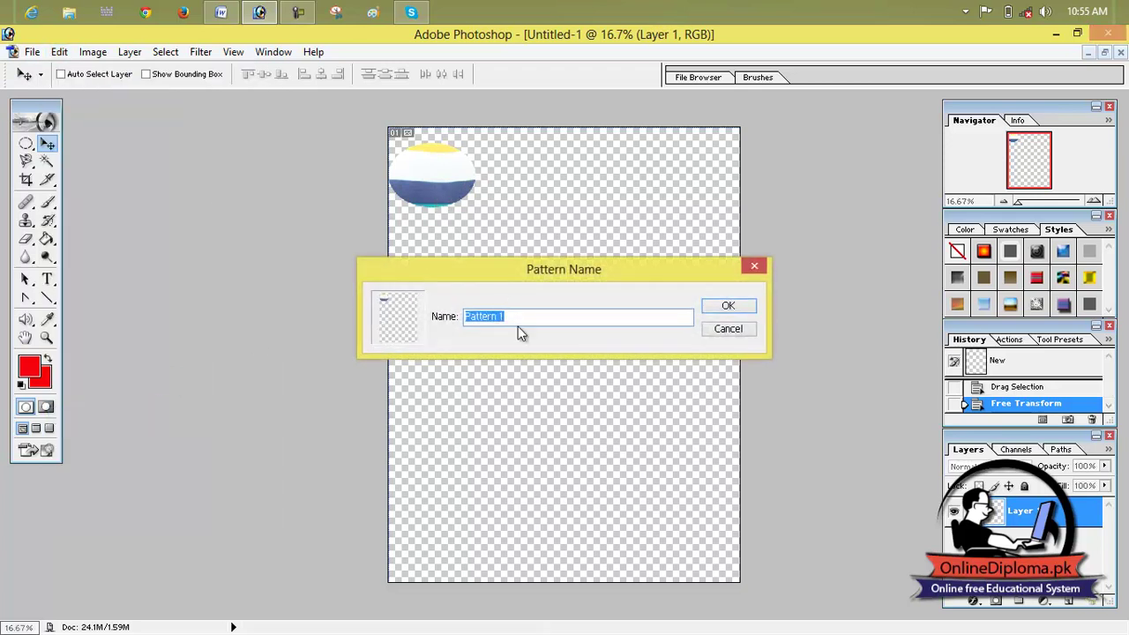
{"action": "mouse_move", "coordinate": [399, 320]}
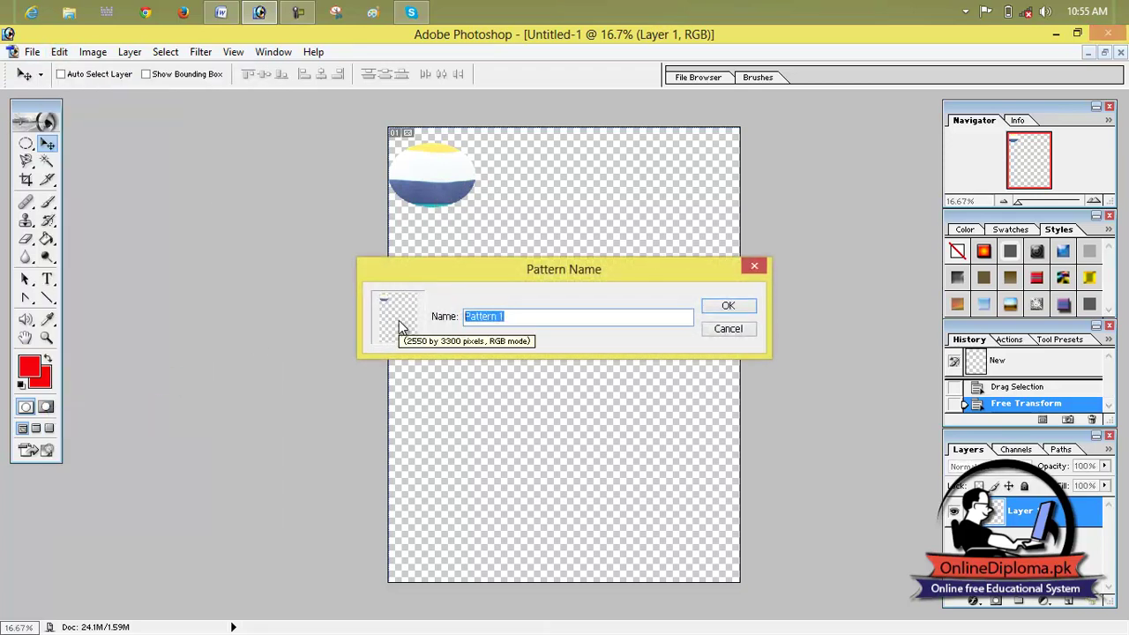
{"action": "type", "text": "1111"}
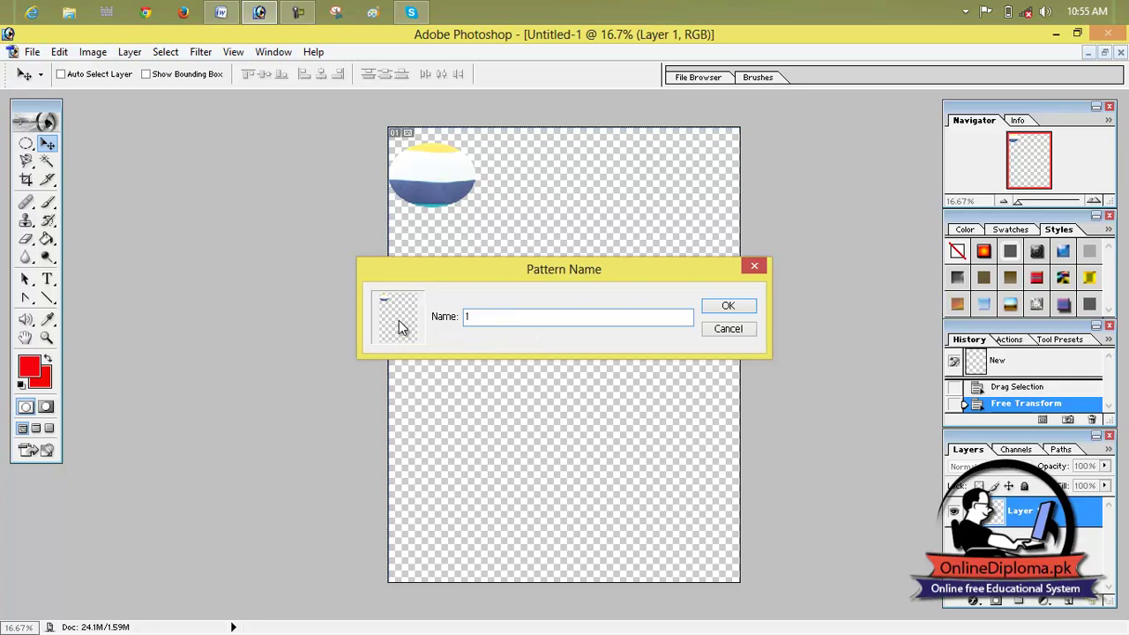
{"action": "left_click", "coordinate": [725, 309]}
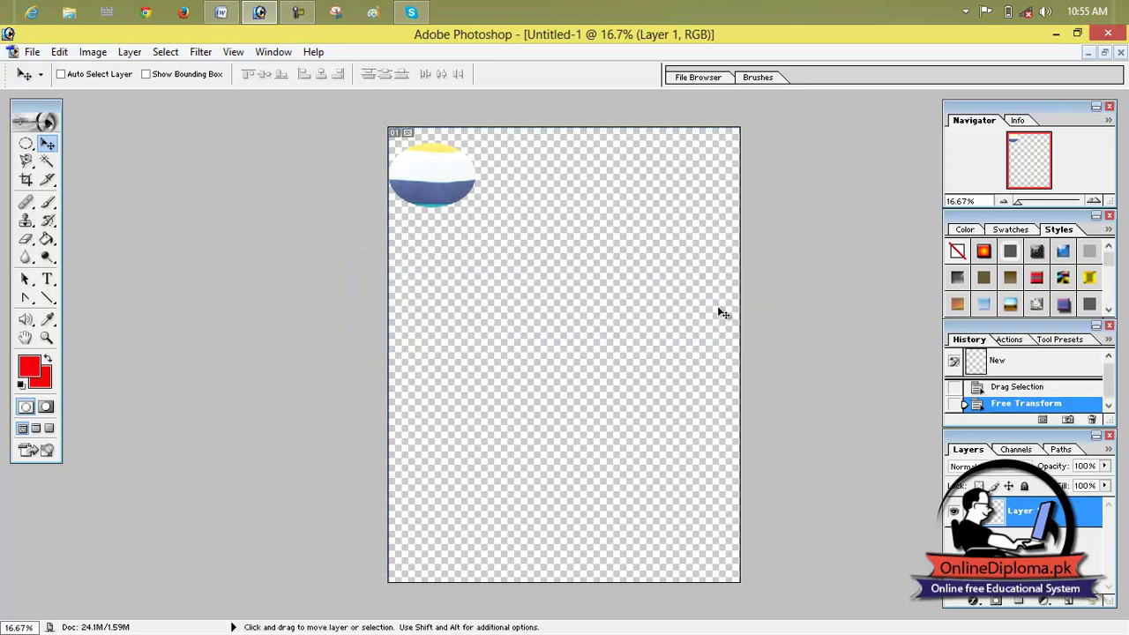
Step: Fill the layer with the newly defined ellipse pattern and move the striped ellipse down and right, away from the canvas corner
{"action": "left_click", "coordinate": [52, 53]}
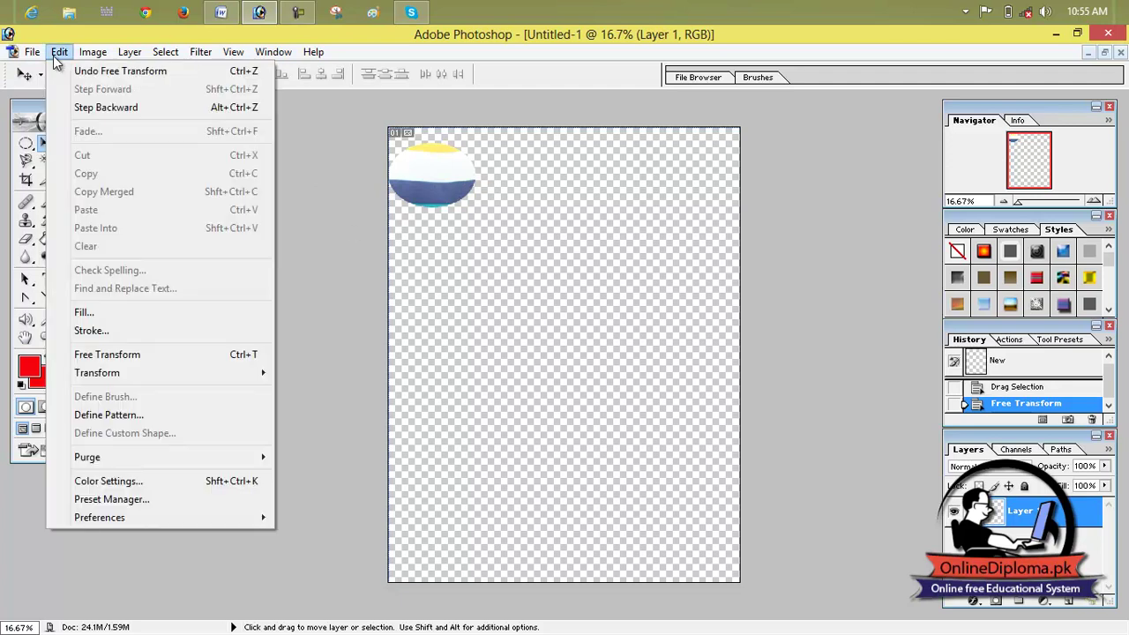
{"action": "left_click", "coordinate": [155, 314]}
{"action": "left_click", "coordinate": [600, 286]}
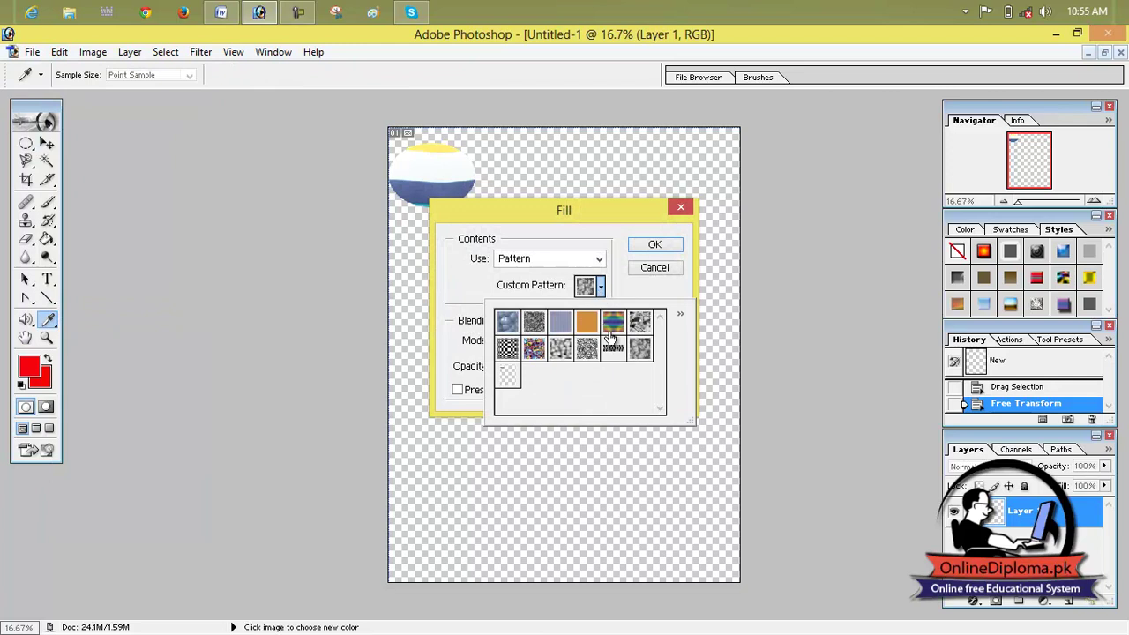
{"action": "left_click", "coordinate": [511, 382]}
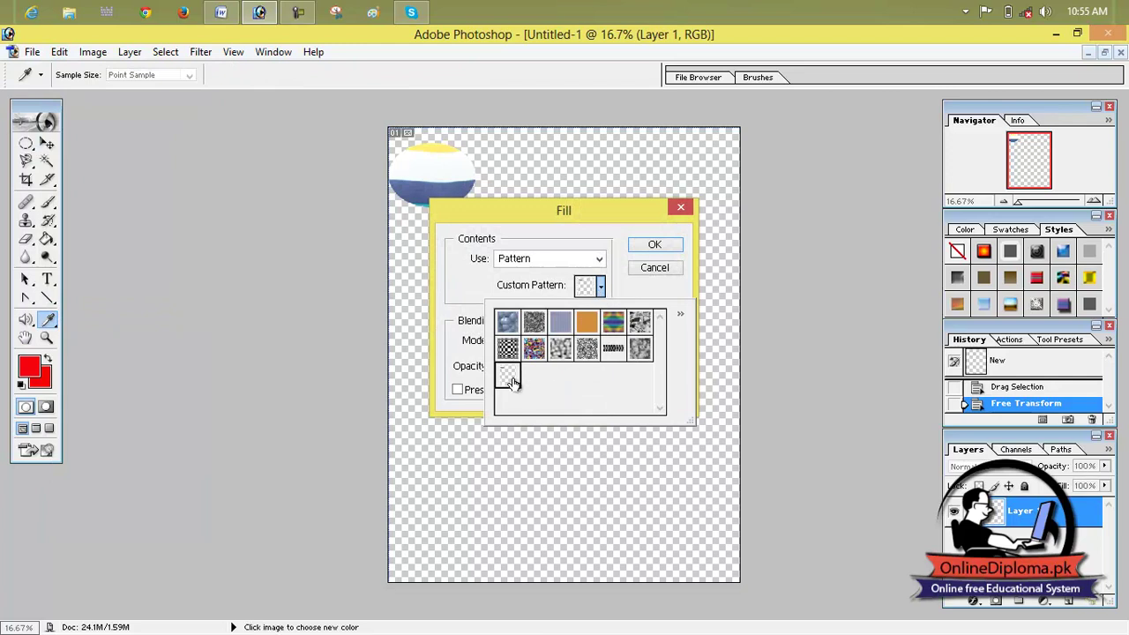
{"action": "left_click", "coordinate": [650, 262]}
{"action": "left_click", "coordinate": [655, 246]}
{"action": "left_click_drag", "start_coordinate": [456, 189], "coordinate": [533, 277]}
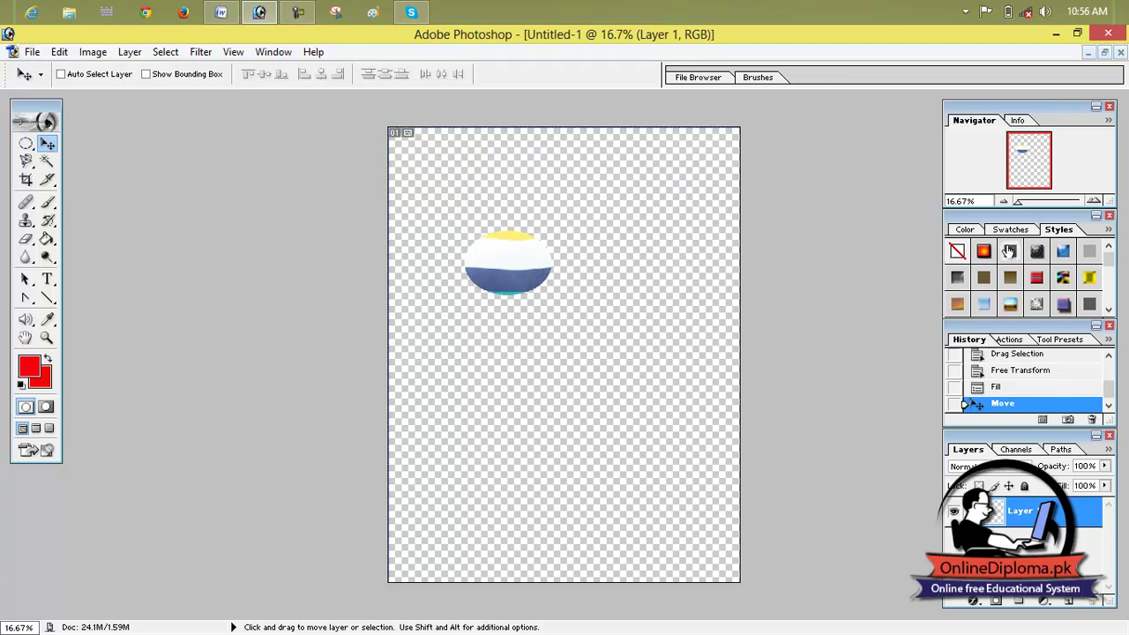
{"action": "mouse_move", "coordinate": [1110, 260]}
{"action": "left_mouse_down"}
{"action": "mouse_move", "coordinate": [1110, 309]}
{"action": "mouse_move", "coordinate": [1112, 256]}
{"action": "left_mouse_up"}
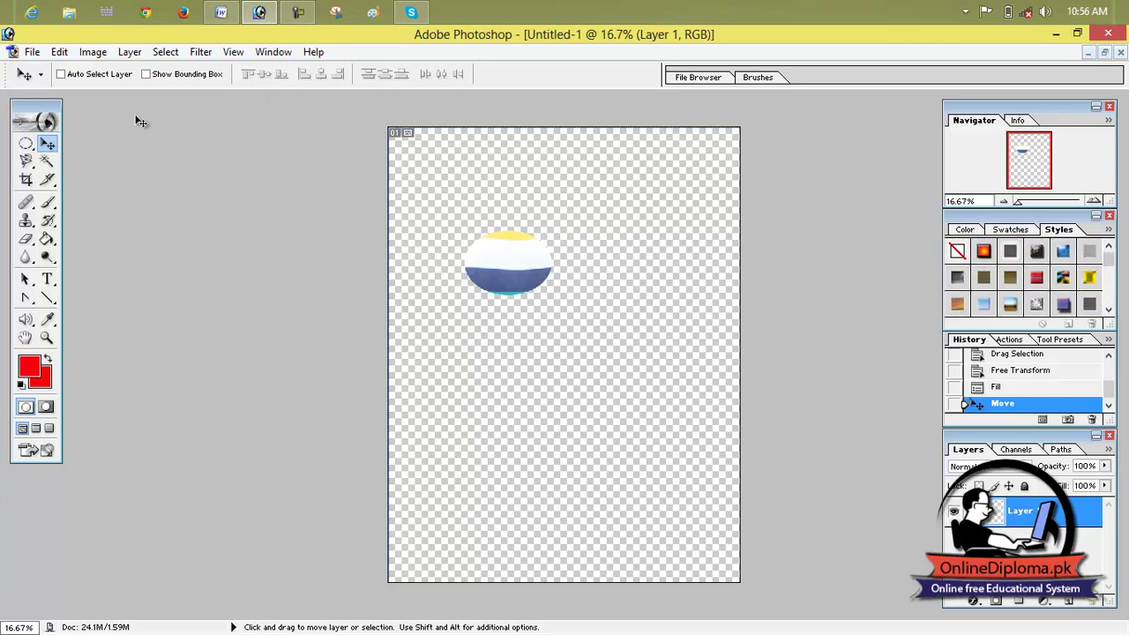
{"action": "left_click", "coordinate": [32, 51]}
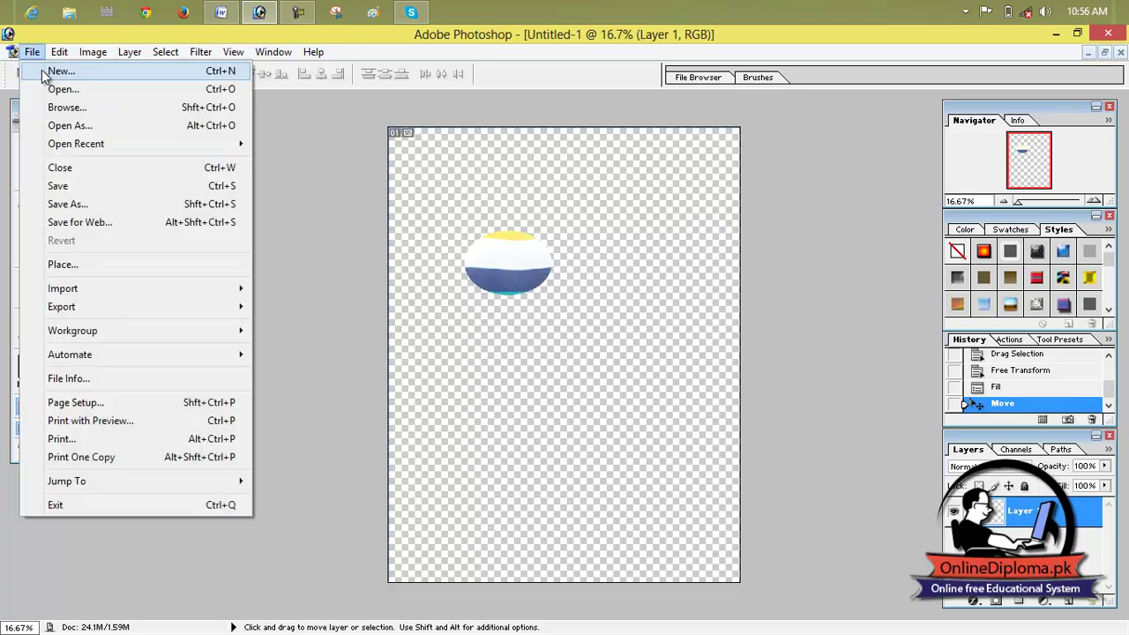
{"action": "left_click", "coordinate": [496, 267]}
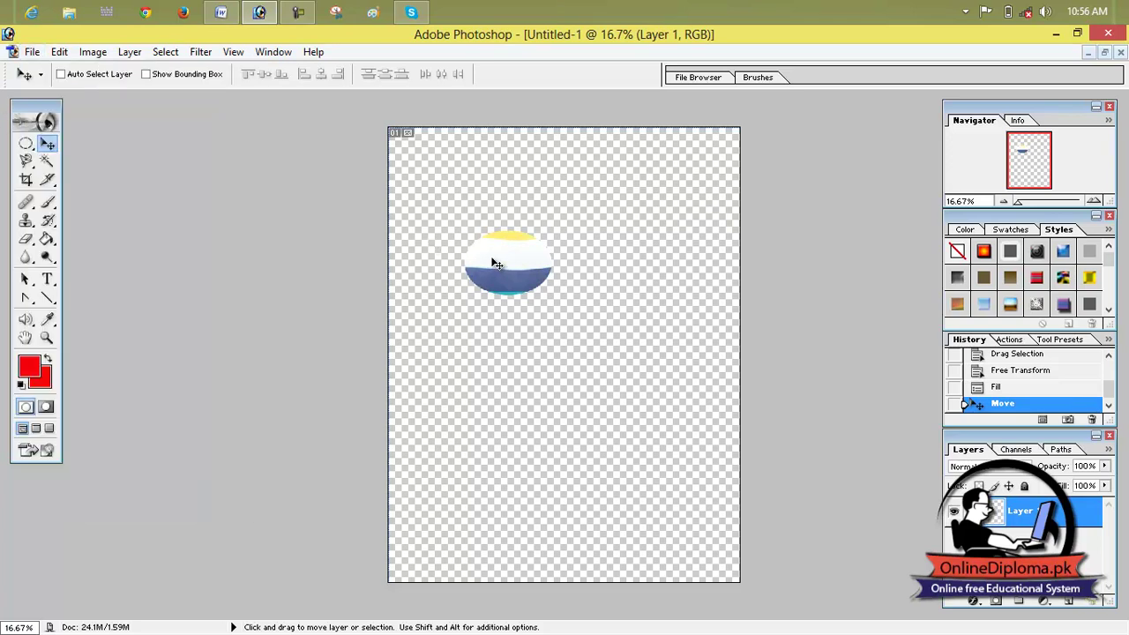
Step: Free-transform the striped ellipse to about 402.8% width and 705.1% height so it spans the whole canvas
{"action": "key", "text": "ctrl+t"}
{"action": "left_click_drag", "start_coordinate": [465, 231], "coordinate": [392, 134]}
{"action": "left_click_drag", "start_coordinate": [552, 294], "coordinate": [743, 581]}
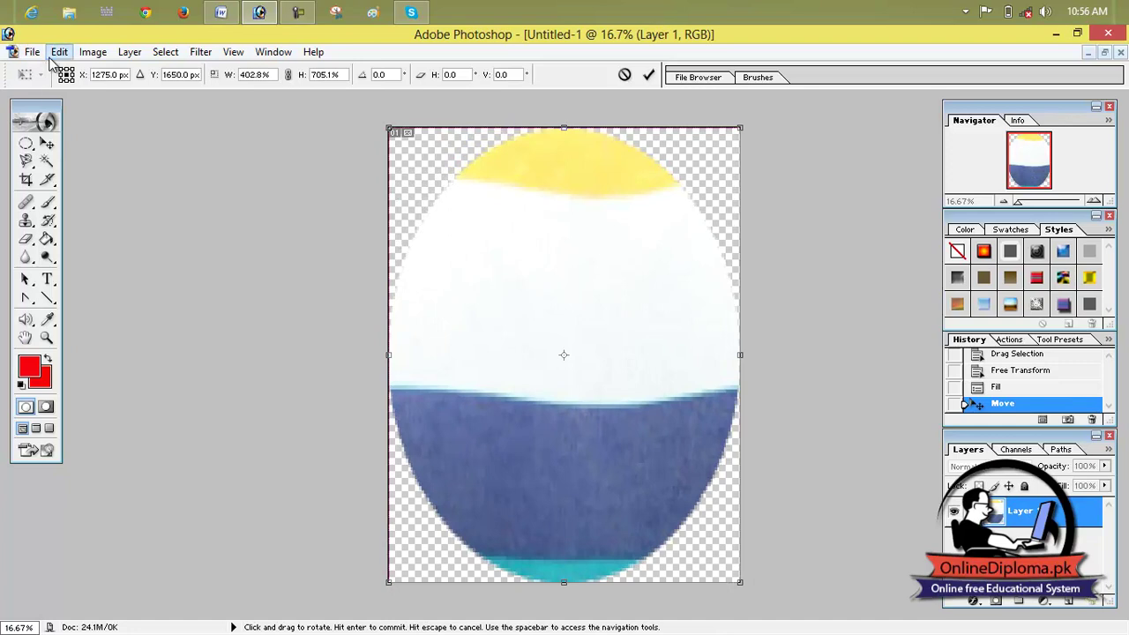
{"action": "left_click", "coordinate": [59, 52]}
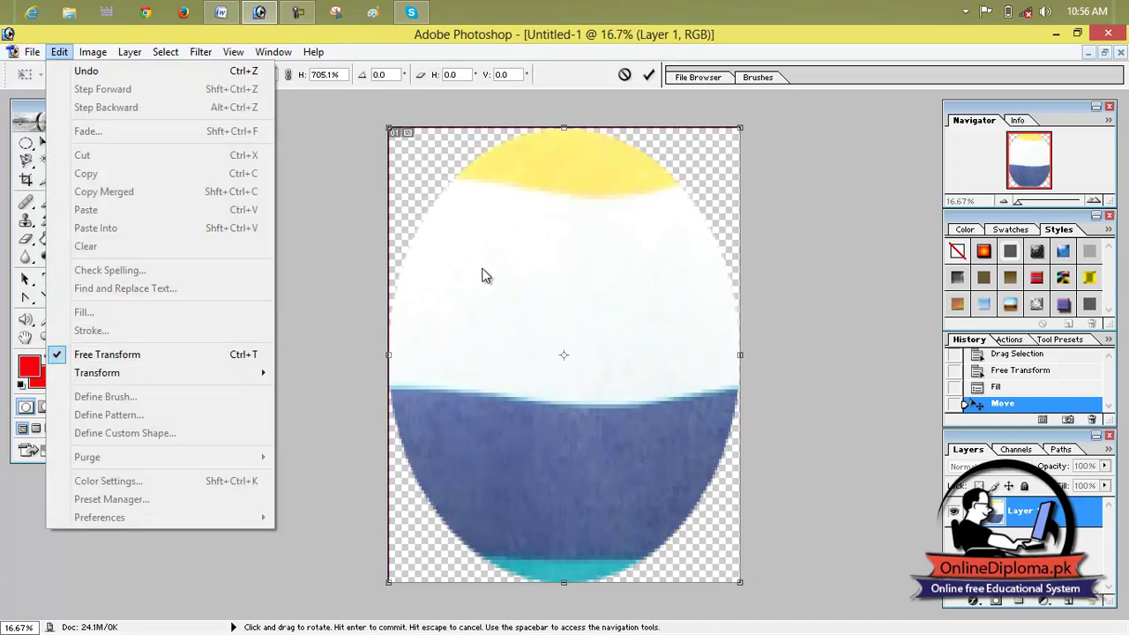
{"action": "left_click", "coordinate": [647, 76]}
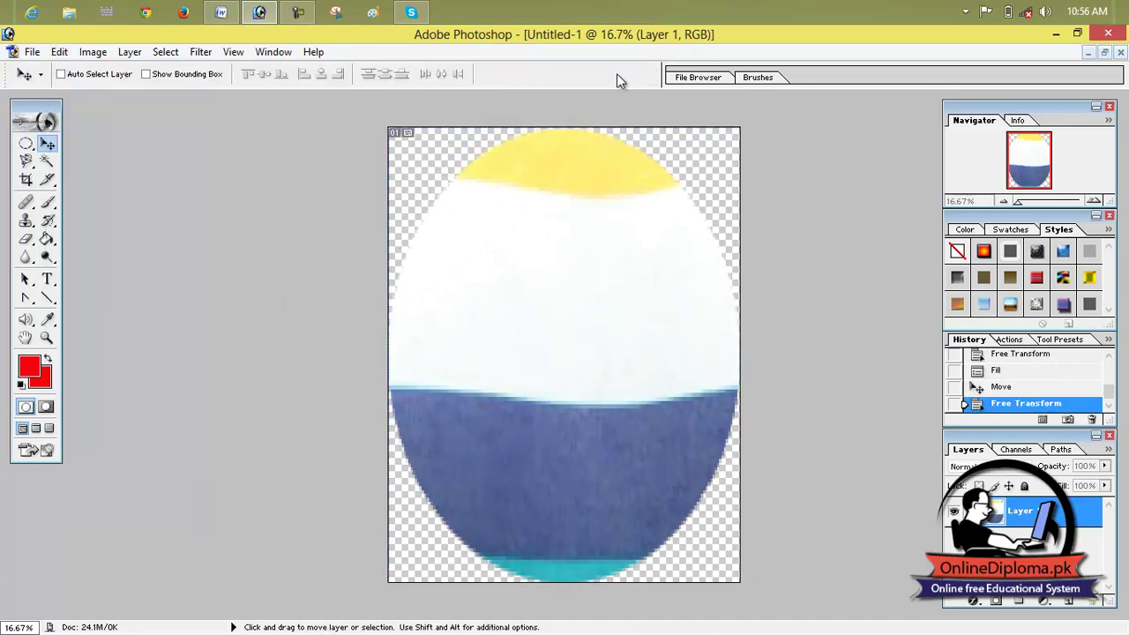
Step: Define the canvas-sized striped ellipse as a new pattern with a custom first name
{"action": "left_click", "coordinate": [54, 52]}
{"action": "left_click", "coordinate": [151, 416]}
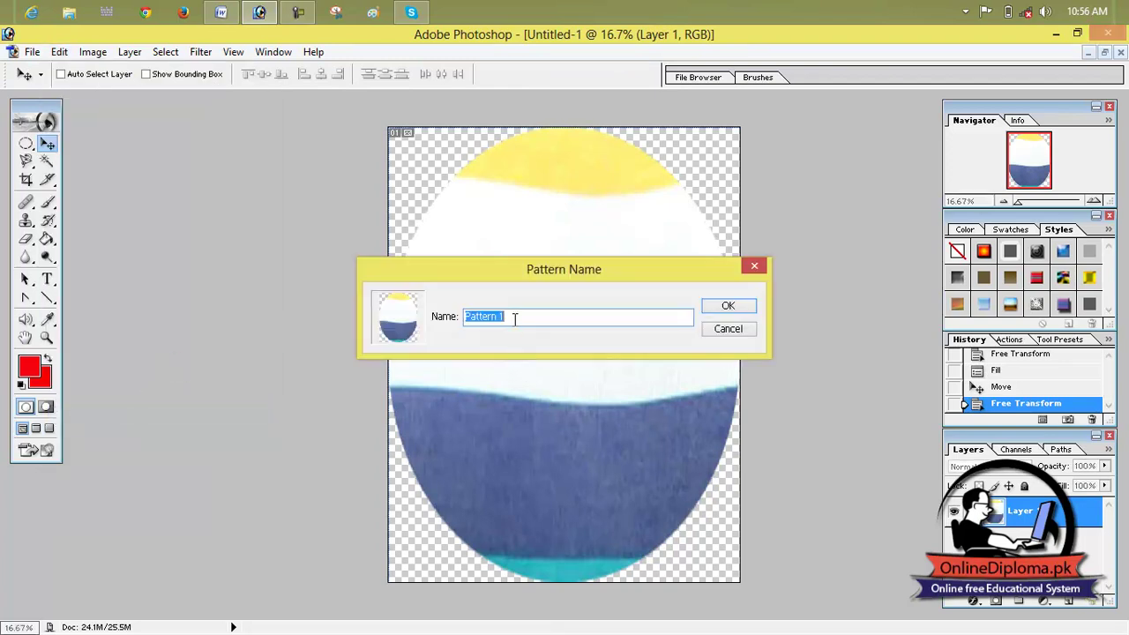
{"action": "type", "text": "taimur"}
{"action": "left_click", "coordinate": [721, 303]}
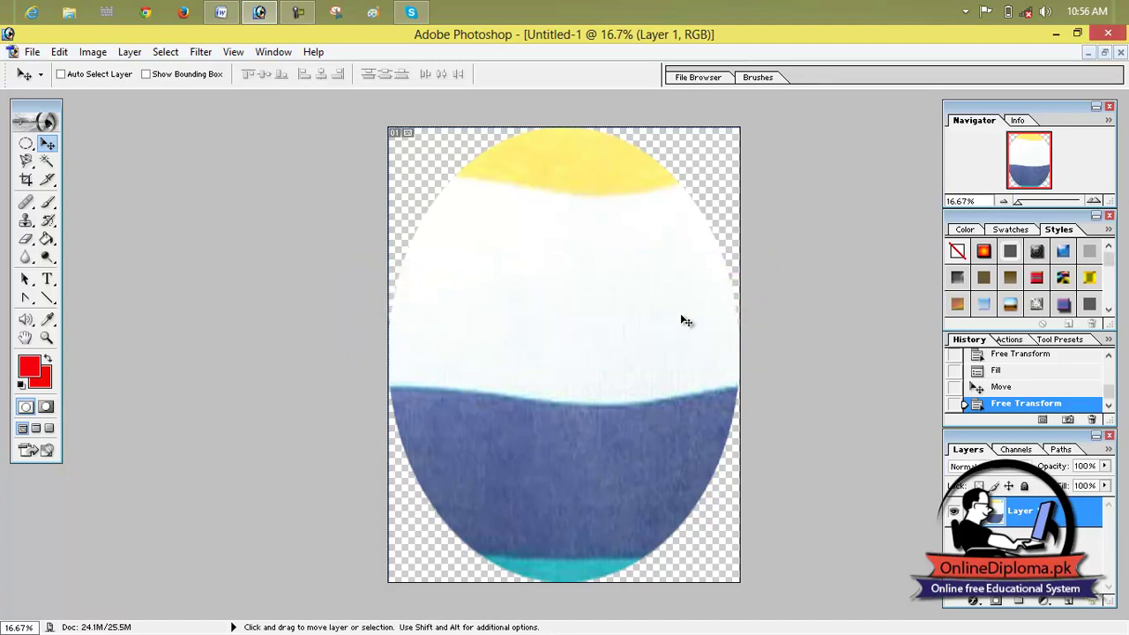
Step: Create a new document with its contents set to the red background colour and maximize its window
{"action": "left_click", "coordinate": [34, 53]}
{"action": "left_click", "coordinate": [48, 68]}
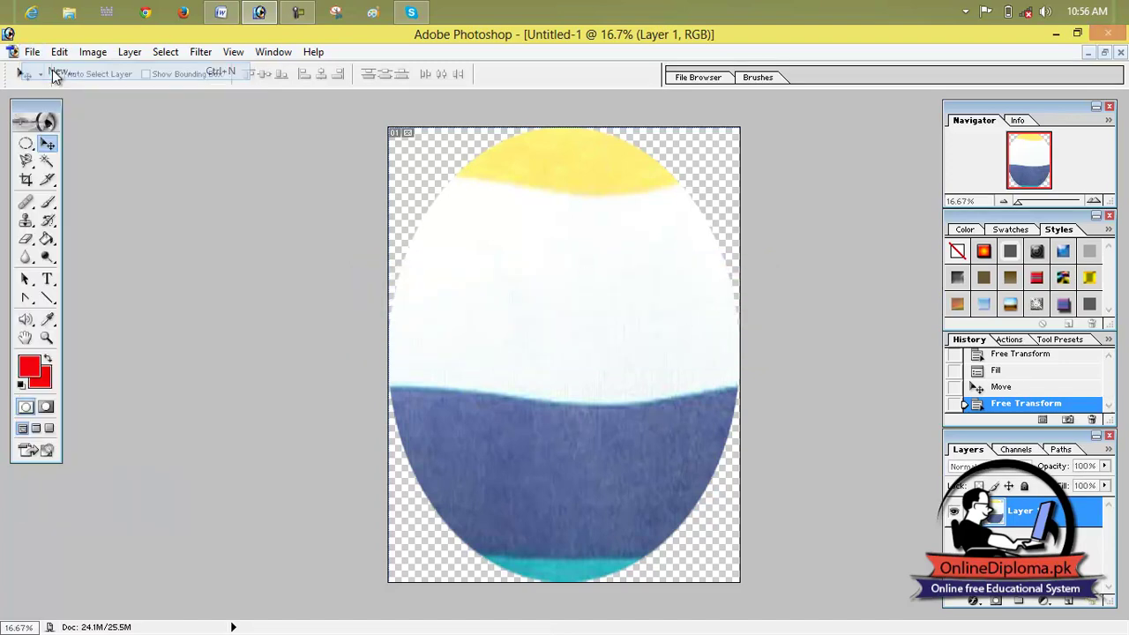
{"action": "left_click", "coordinate": [449, 426]}
{"action": "left_click", "coordinate": [451, 411]}
{"action": "left_click", "coordinate": [688, 208]}
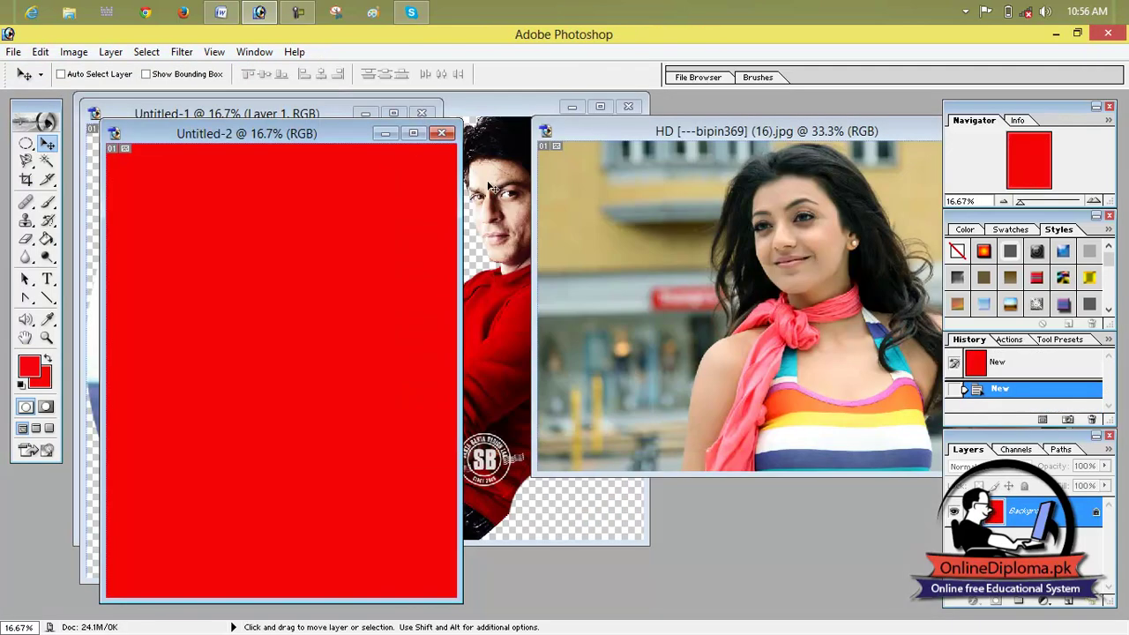
{"action": "left_click", "coordinate": [413, 133]}
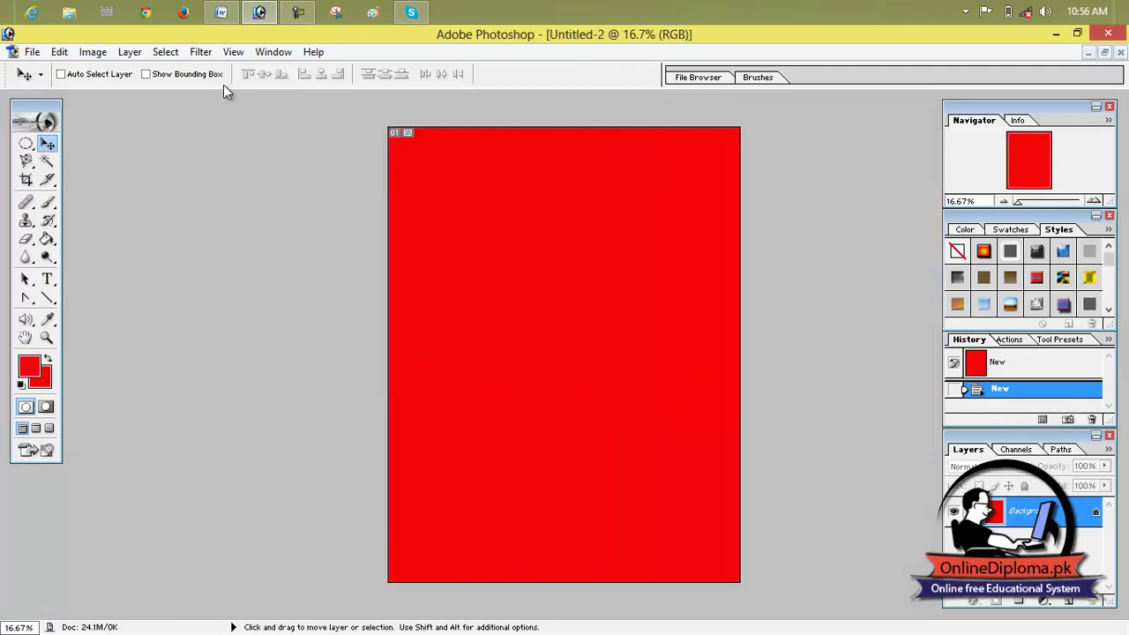
Step: Fill the red canvas with the large striped ellipse pattern, and revert the document to its New history state
{"action": "left_click", "coordinate": [62, 52]}
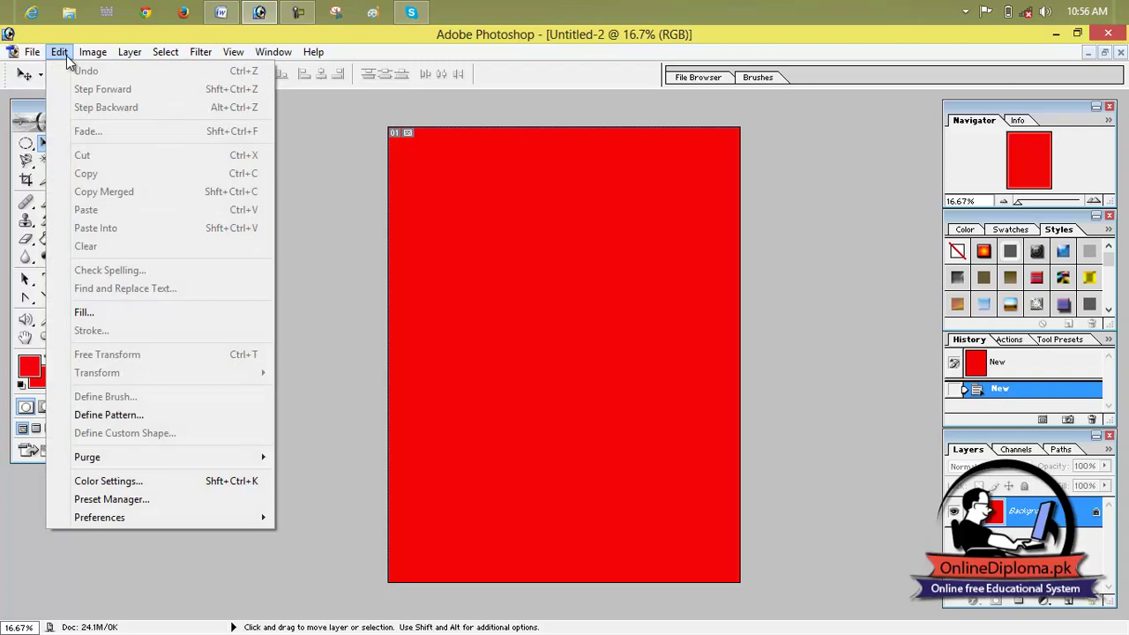
{"action": "left_click", "coordinate": [138, 314]}
{"action": "left_click", "coordinate": [600, 286]}
{"action": "left_click", "coordinate": [533, 376]}
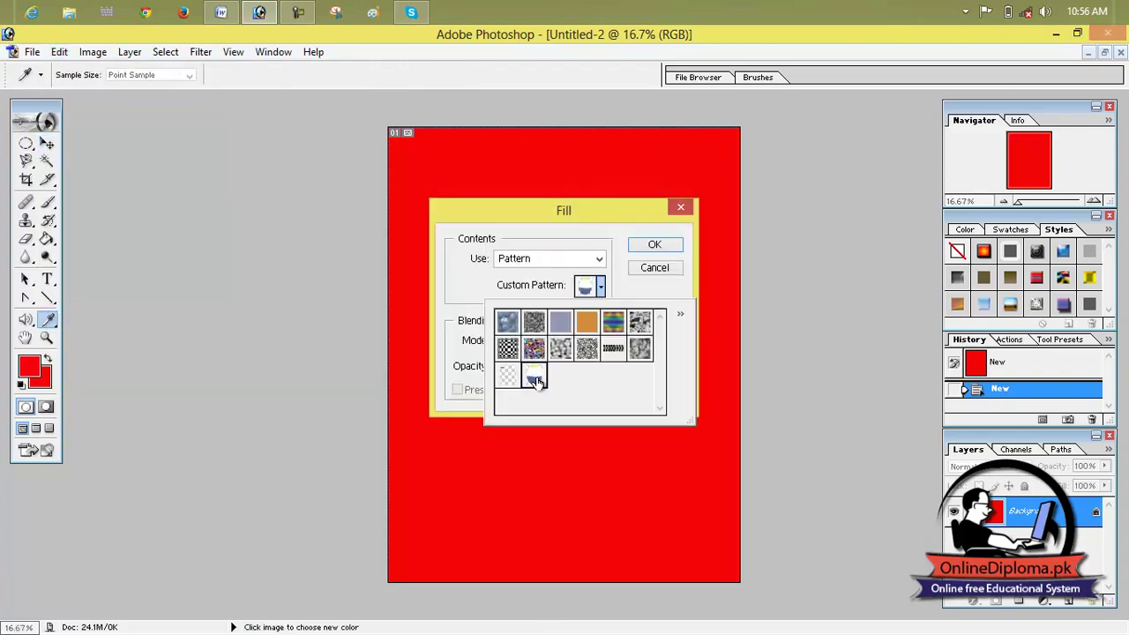
{"action": "left_click", "coordinate": [660, 245]}
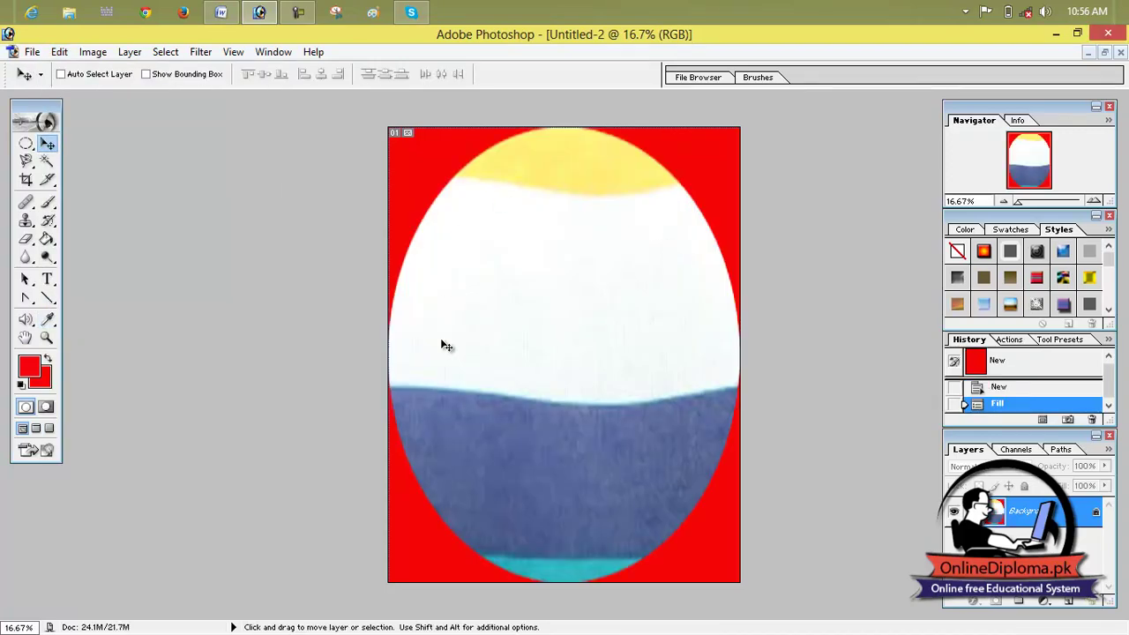
{"action": "left_click", "coordinate": [987, 390]}
Step: Fill the red canvas with the earlier custom pattern containing the small striped ellipse
{"action": "left_click", "coordinate": [32, 52]}
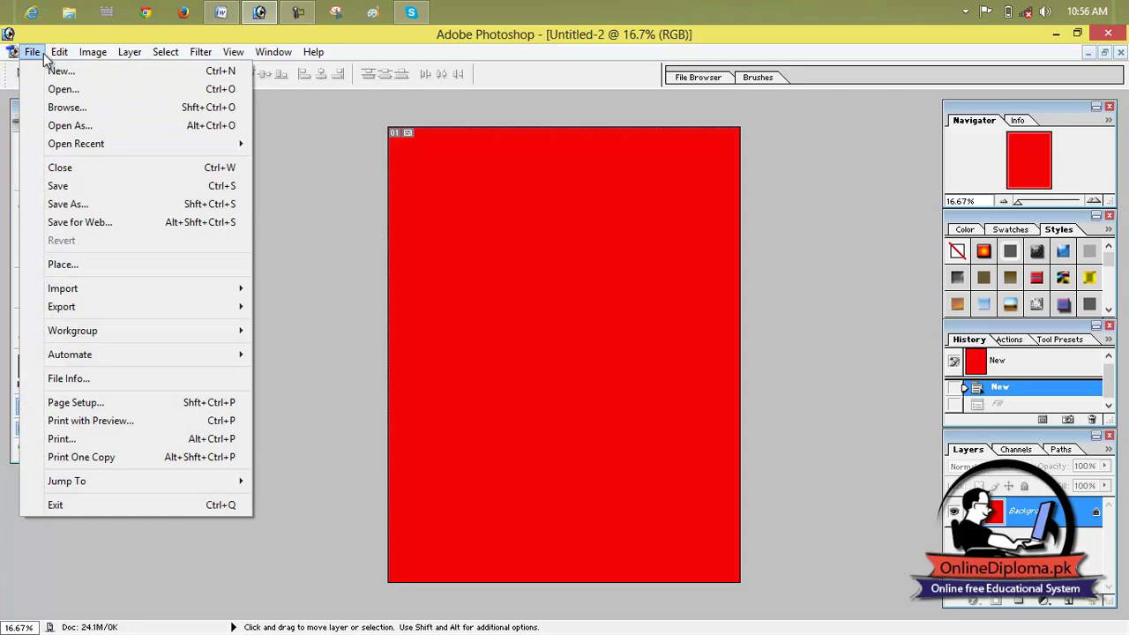
{"action": "mouse_move", "coordinate": [59, 52]}
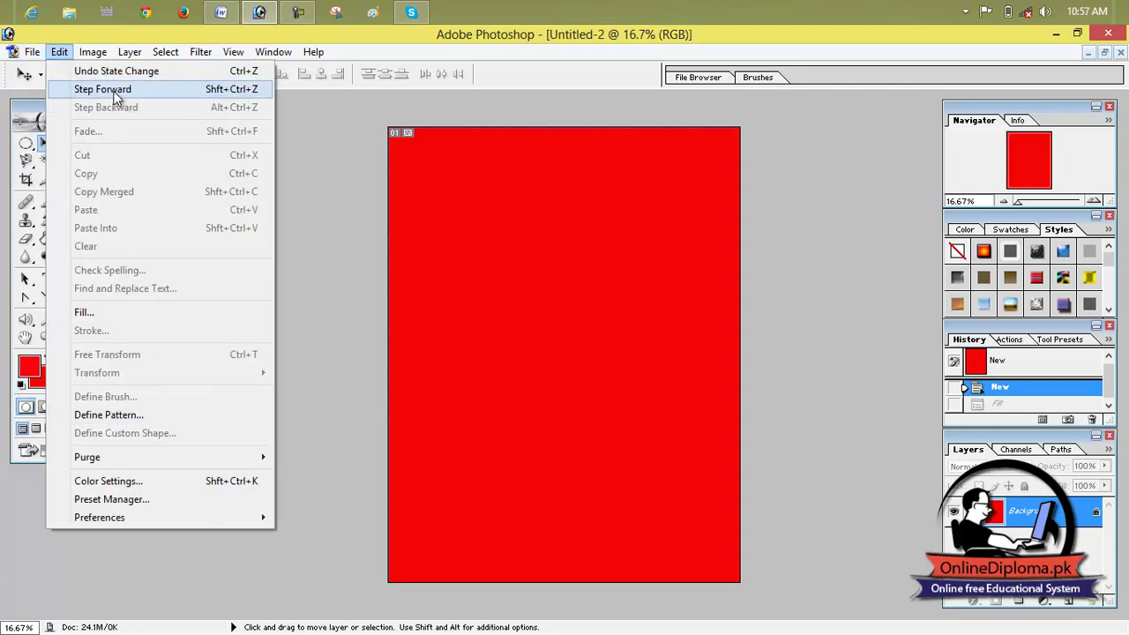
{"action": "left_click", "coordinate": [151, 311]}
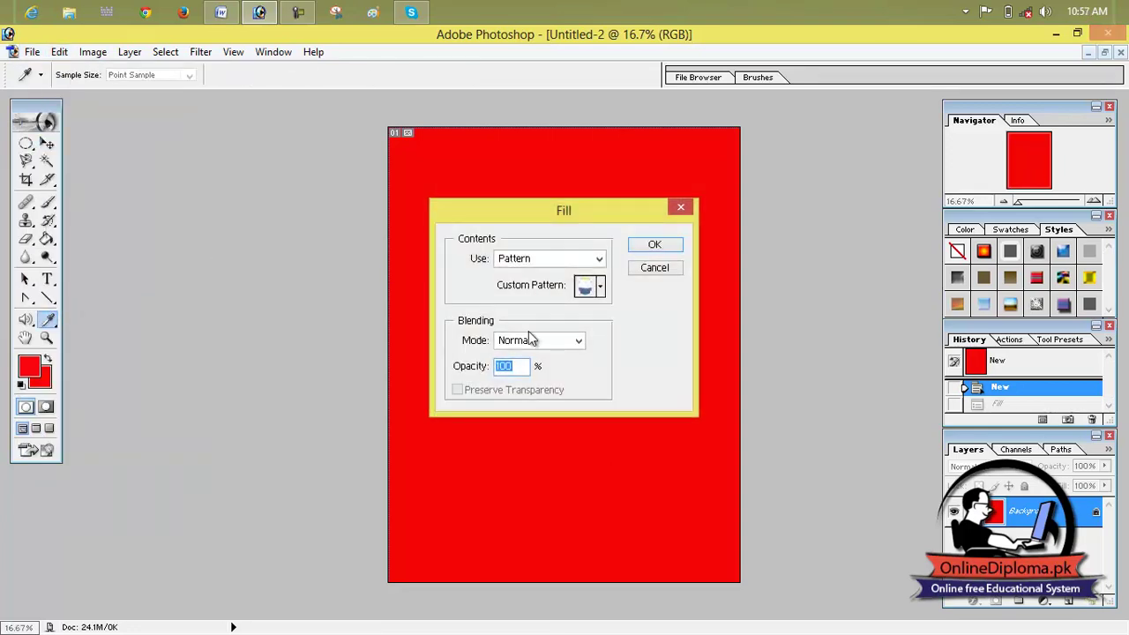
{"action": "left_click", "coordinate": [599, 288]}
{"action": "left_click", "coordinate": [508, 376]}
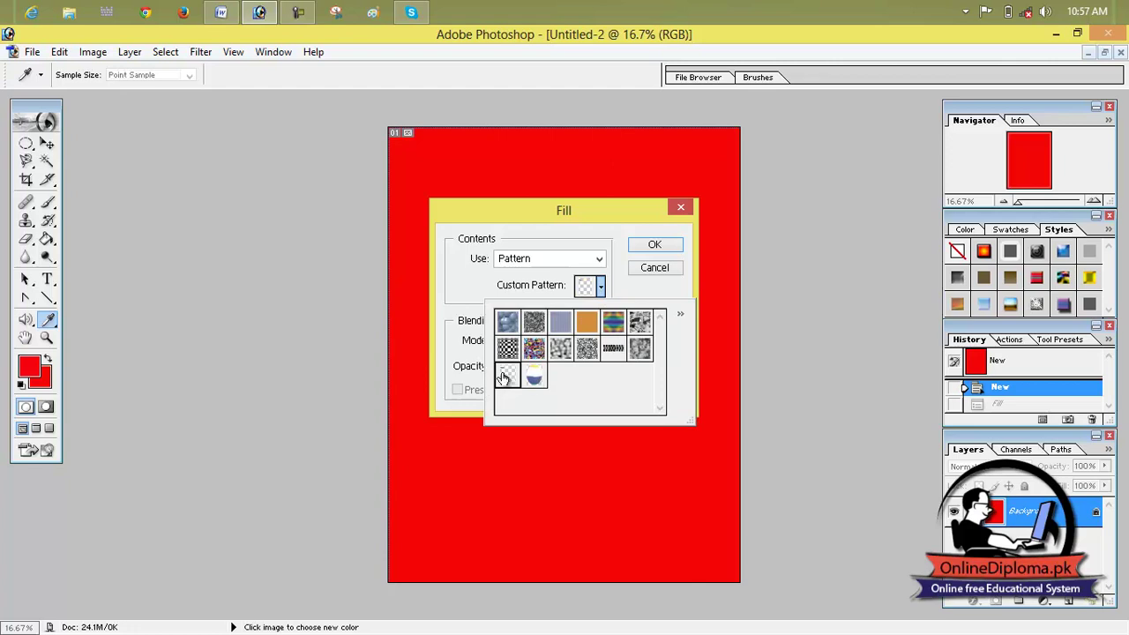
{"action": "left_click", "coordinate": [654, 244]}
{"action": "key", "text": "v"}
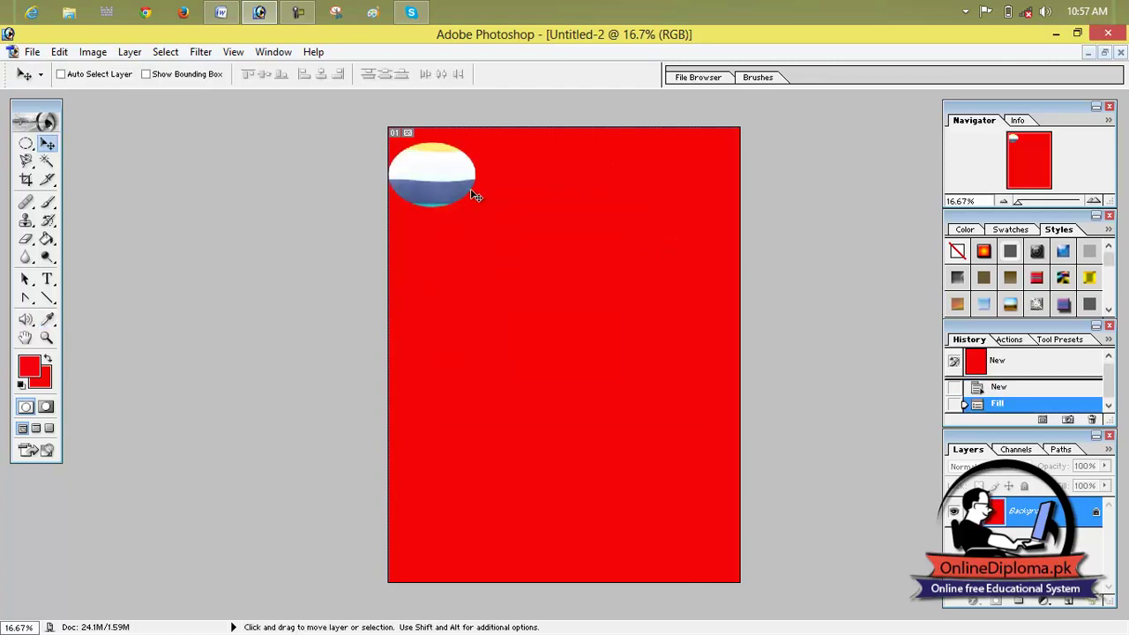
Step: Close the pattern-filled red document without saving it
{"action": "left_click", "coordinate": [553, 296]}
{"action": "left_click", "coordinate": [565, 271]}
{"action": "left_click", "coordinate": [32, 52]}
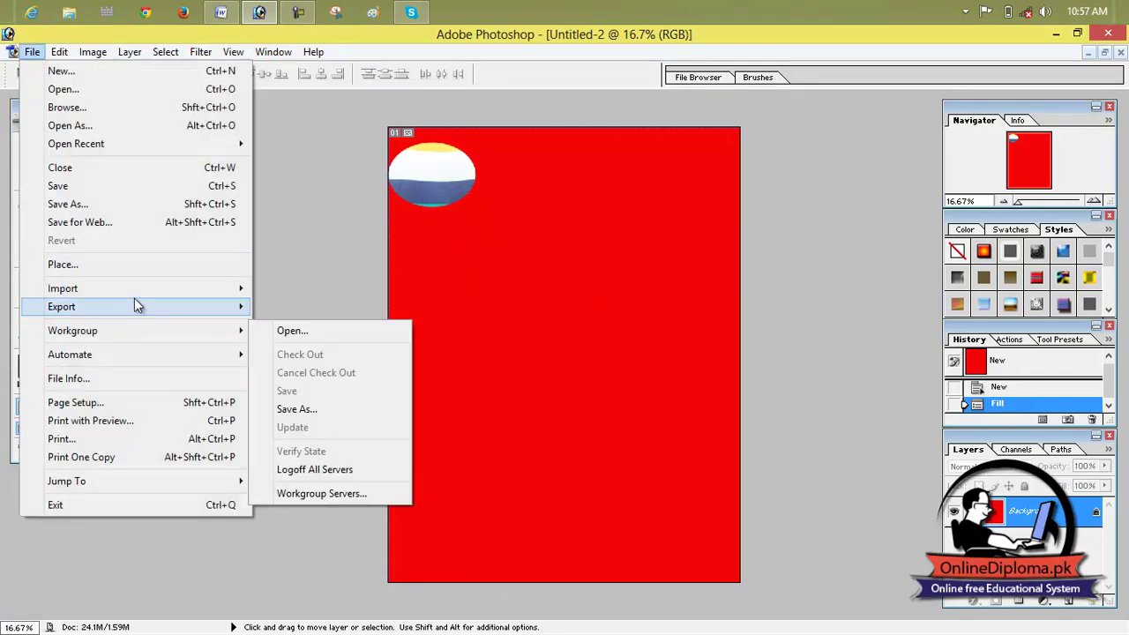
{"action": "left_click", "coordinate": [423, 207]}
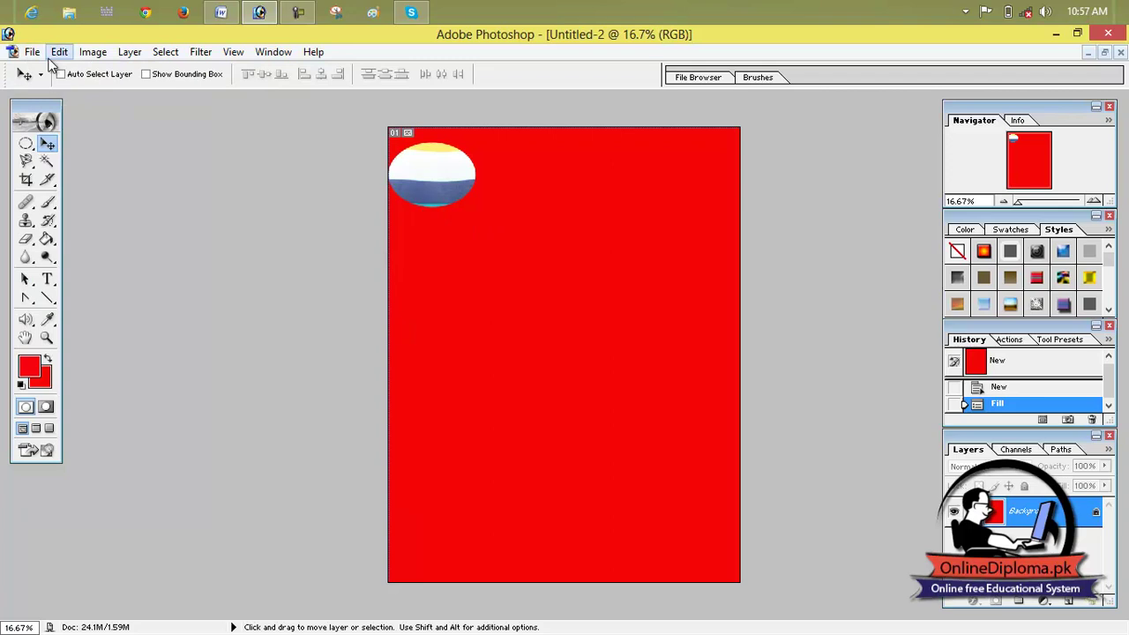
{"action": "left_click", "coordinate": [1120, 53]}
{"action": "left_click", "coordinate": [585, 276]}
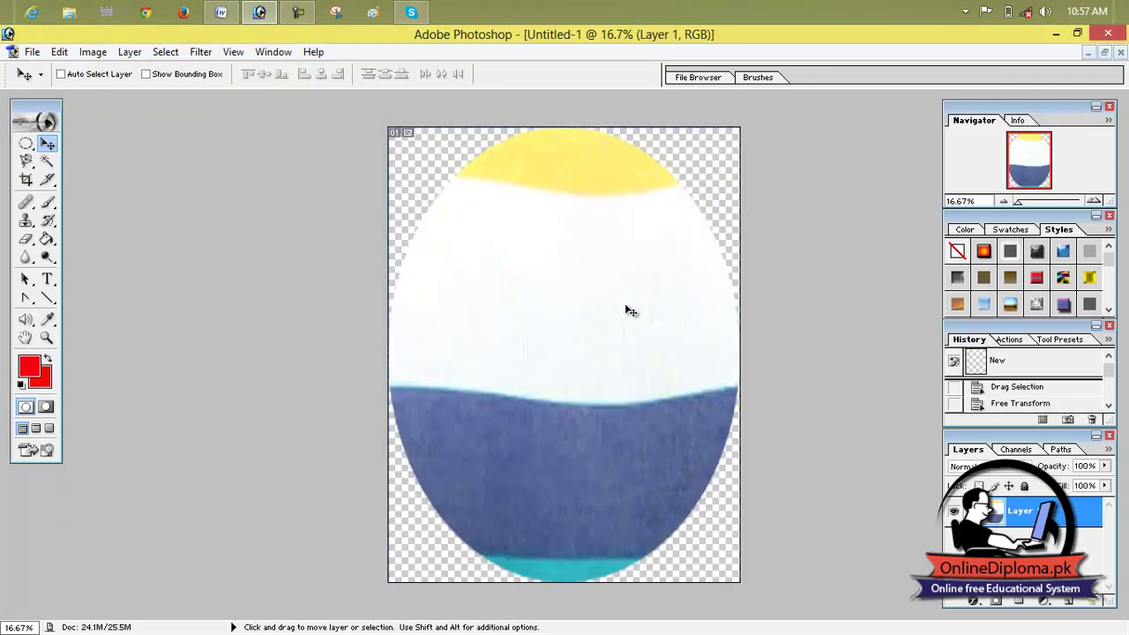
Step: Free-transform the canvas-sized striped ellipse to about 12.4% width and 11.5% height in the canvas's lower-left corner, and apply it
{"action": "key", "text": "ctrl+t"}
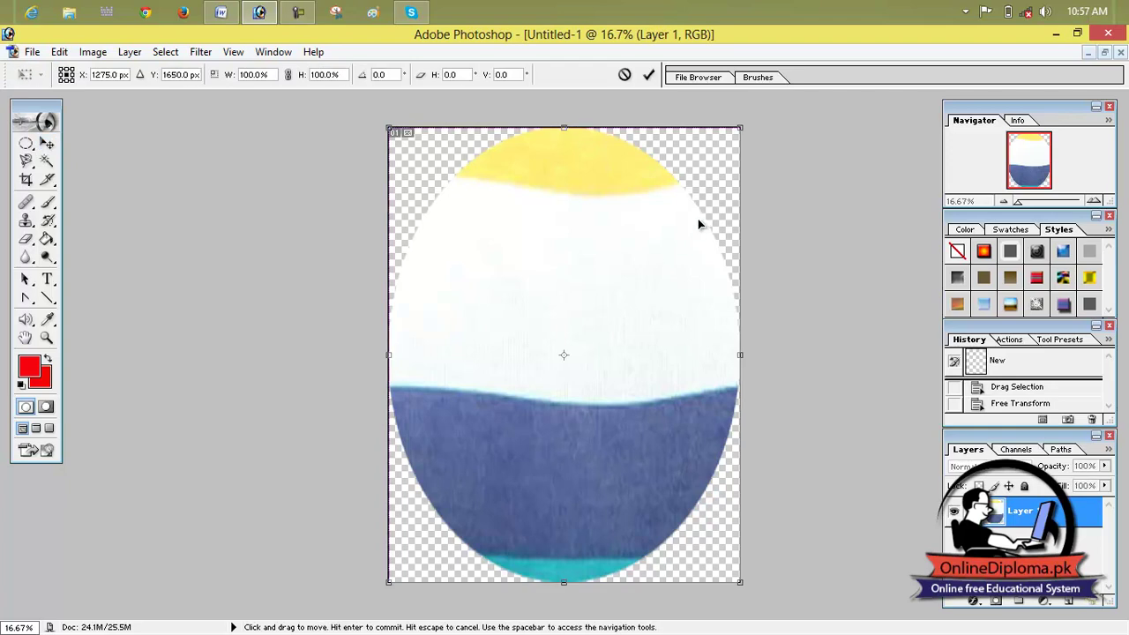
{"action": "left_click_drag", "start_coordinate": [739, 128], "coordinate": [435, 529]}
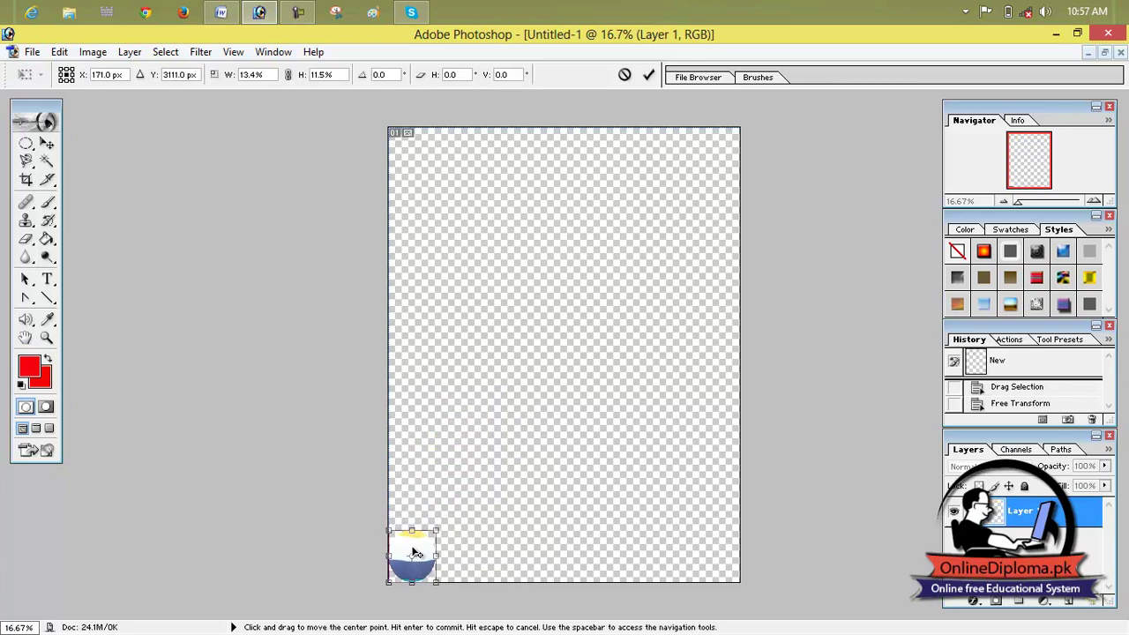
{"action": "left_click_drag", "start_coordinate": [412, 552], "coordinate": [426, 454]}
{"action": "key", "text": "super"}
{"action": "left_click", "coordinate": [256, 214]}
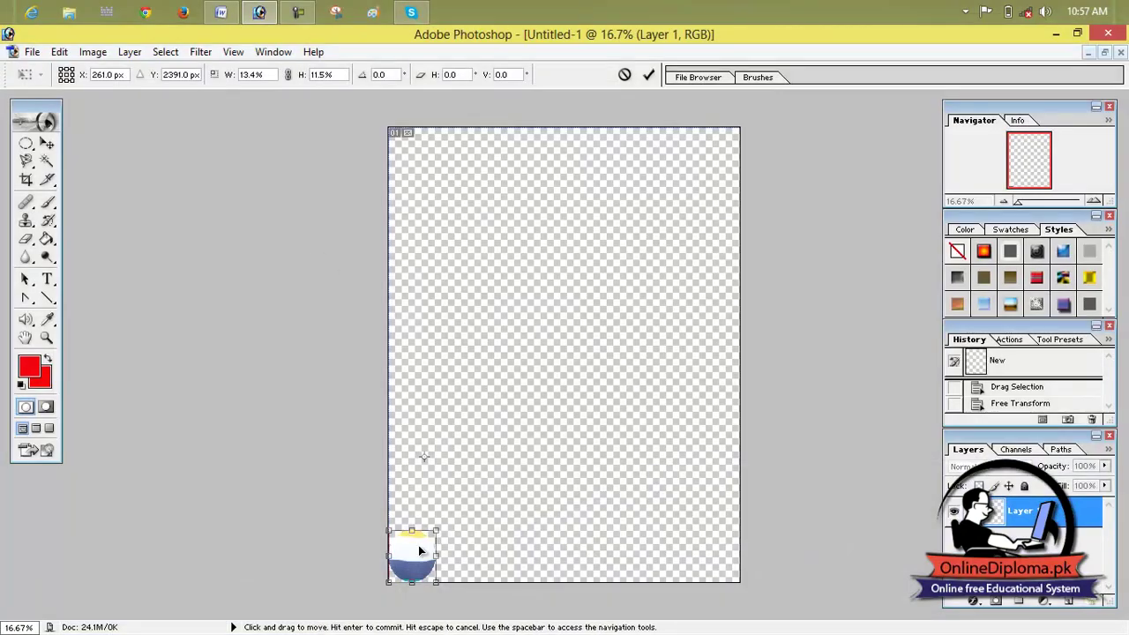
{"action": "key", "text": "super"}
{"action": "left_click", "coordinate": [305, 214]}
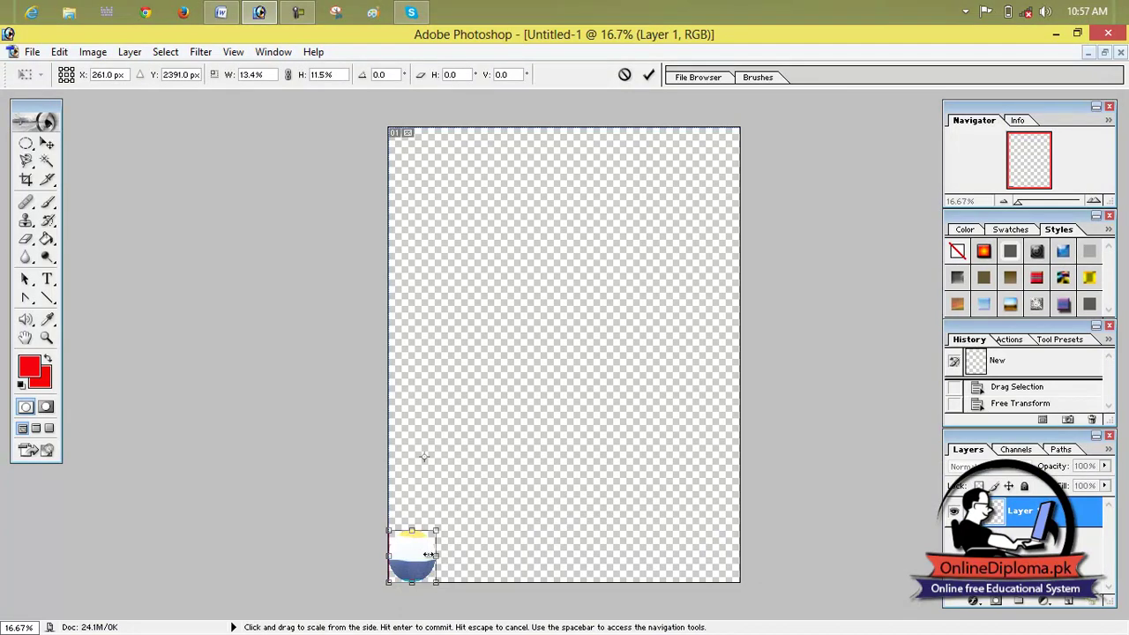
{"action": "left_click", "coordinate": [46, 144]}
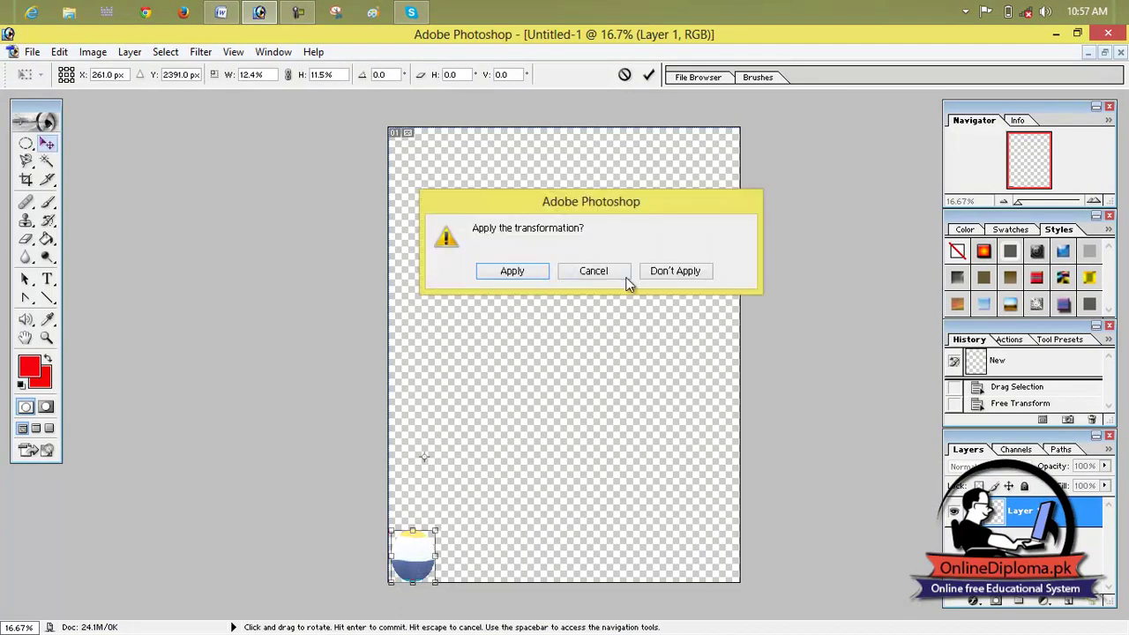
{"action": "left_click", "coordinate": [512, 271]}
Step: Duplicate the small ellipse up the canvas's left edge and across the middle to form two rows of eight
{"action": "left_click_drag", "start_coordinate": [427, 562], "coordinate": [643, 339]}
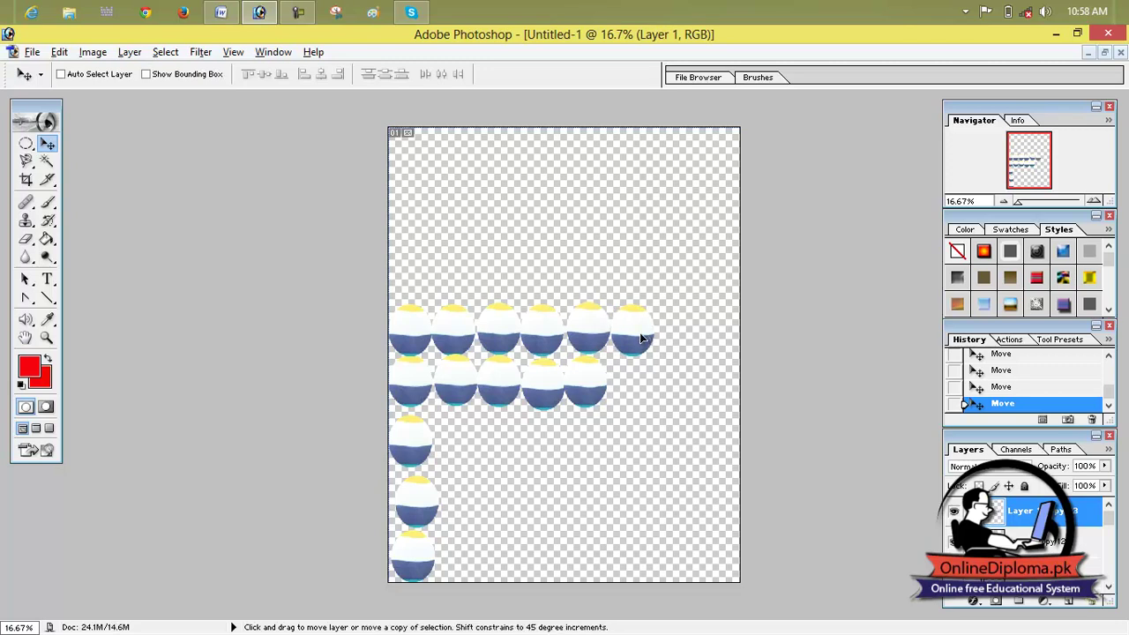
{"action": "left_click_drag", "start_coordinate": [641, 386], "coordinate": [724, 330]}
{"action": "left_click_drag", "start_coordinate": [686, 379], "coordinate": [679, 437]}
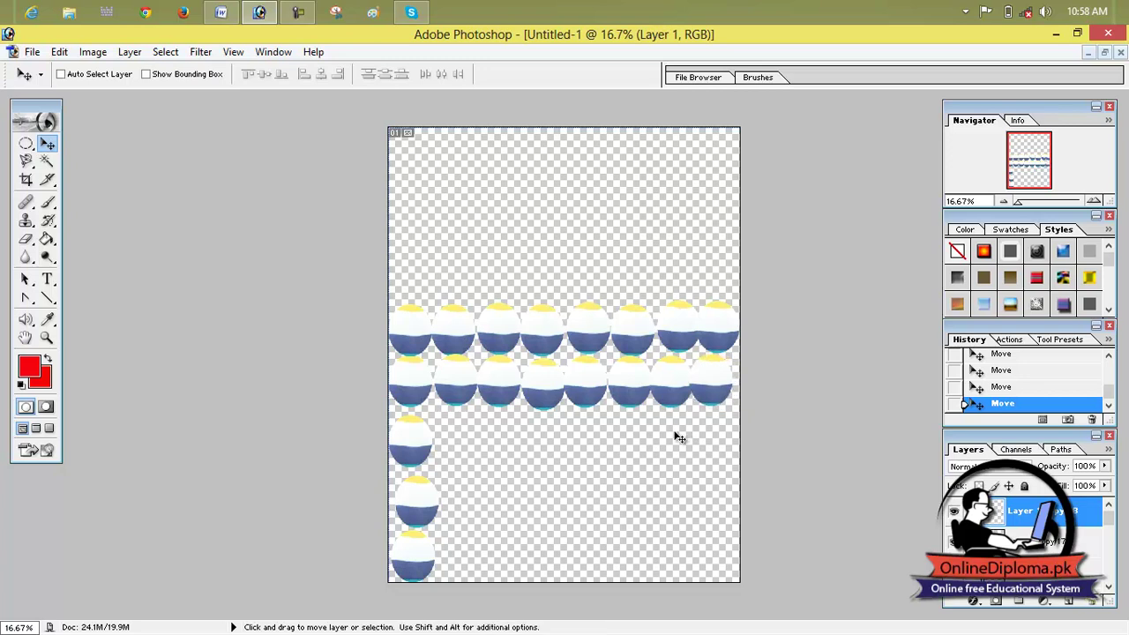
Step: Crop the canvas to just the two full rows of ellipses
{"action": "left_click", "coordinate": [27, 180]}
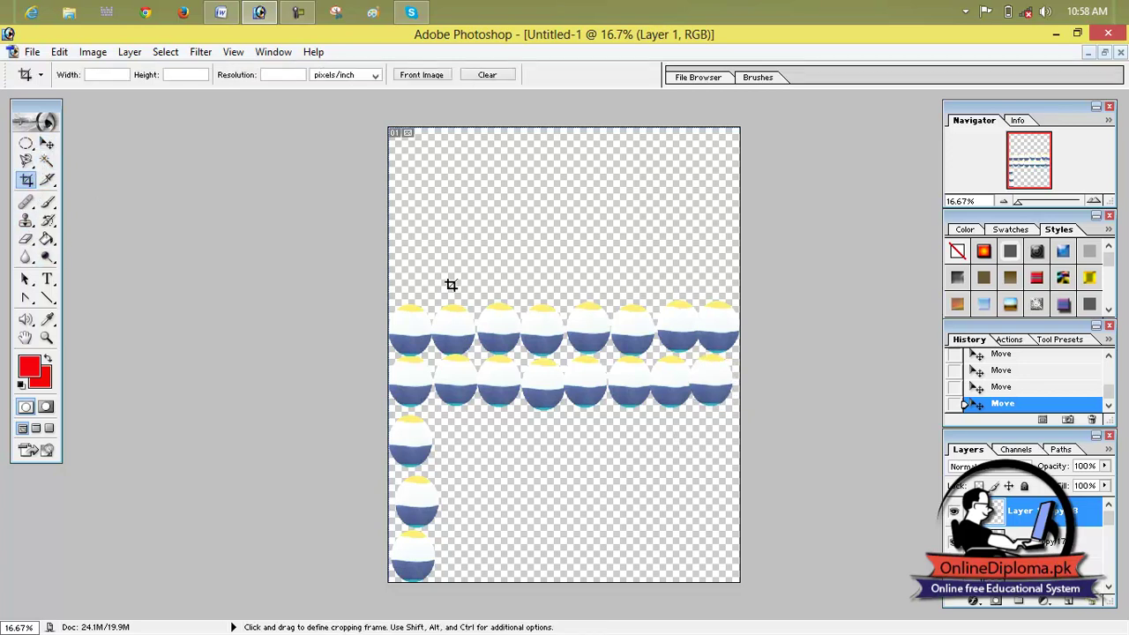
{"action": "left_click_drag", "start_coordinate": [599, 413], "coordinate": [748, 408]}
{"action": "left_click", "coordinate": [650, 75]}
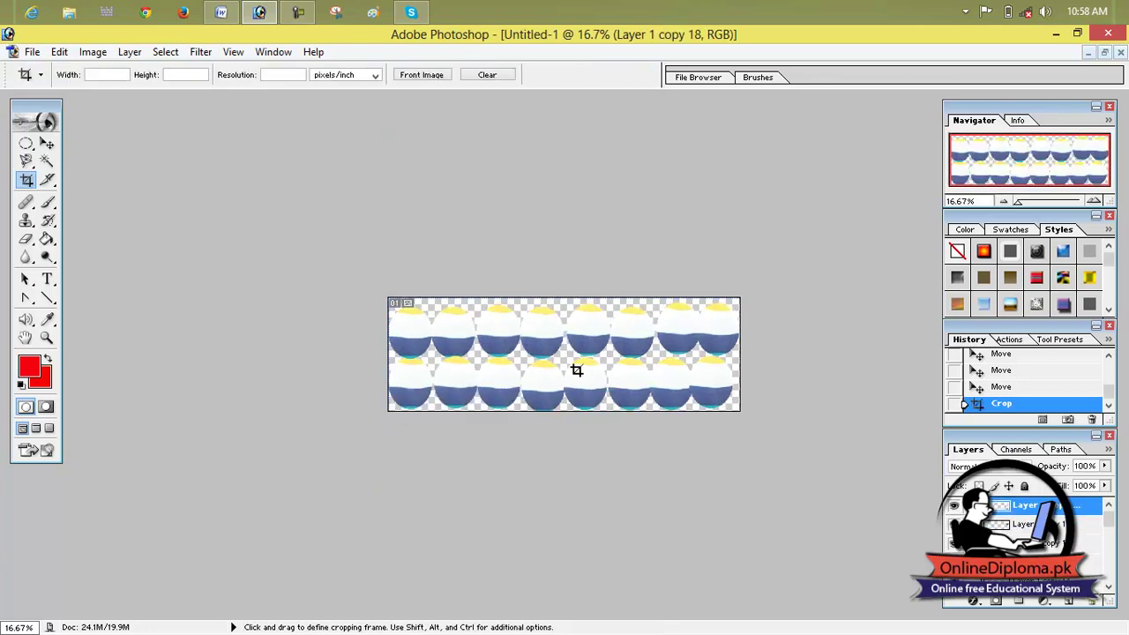
Step: Define the cropped rows of ellipses as a new pattern named nw
{"action": "left_click", "coordinate": [58, 51]}
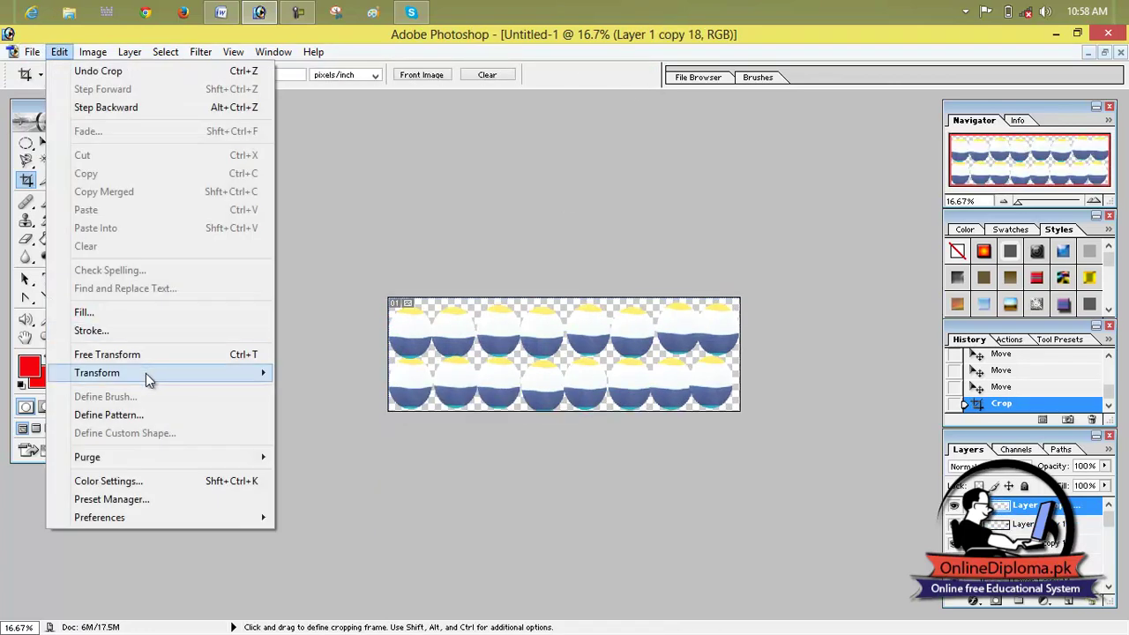
{"action": "left_click", "coordinate": [146, 415]}
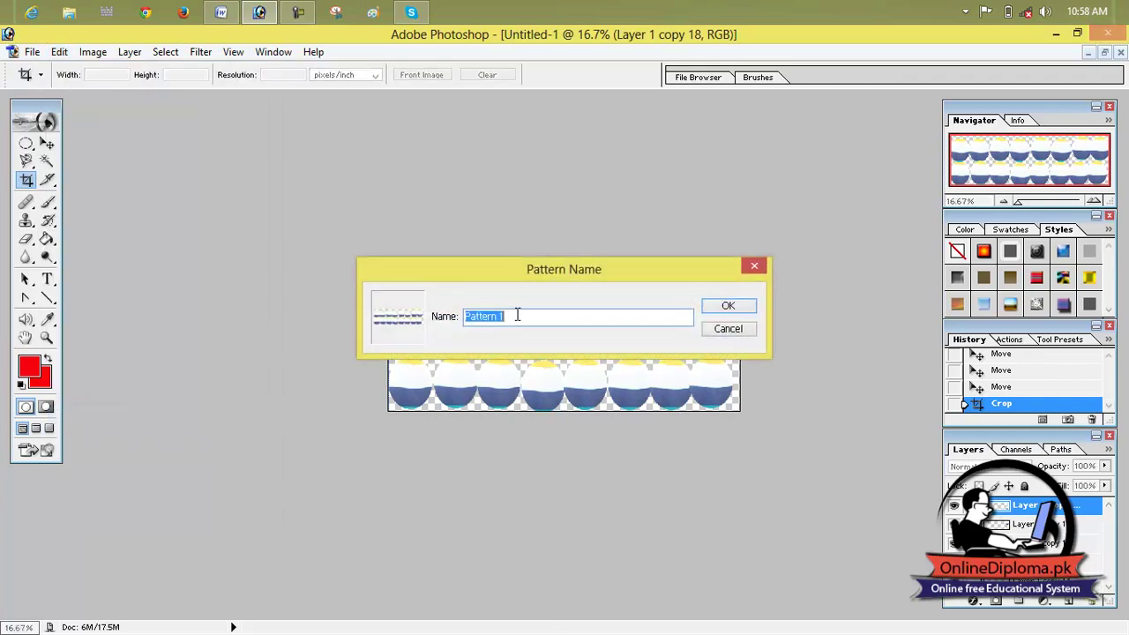
{"action": "type", "text": "nw"}
{"action": "left_click", "coordinate": [729, 307]}
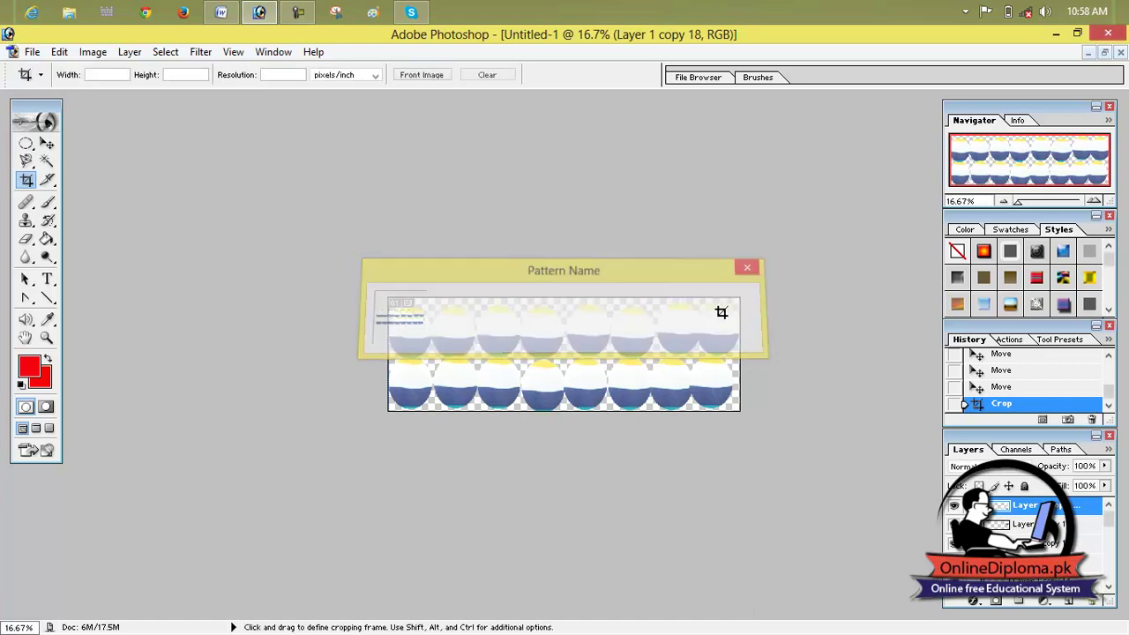
Step: Close the cropped document without saving, and create a new Letter-size RGB document at 300 pixels/inch with background color contents
{"action": "left_click", "coordinate": [1120, 52]}
{"action": "left_click", "coordinate": [564, 270]}
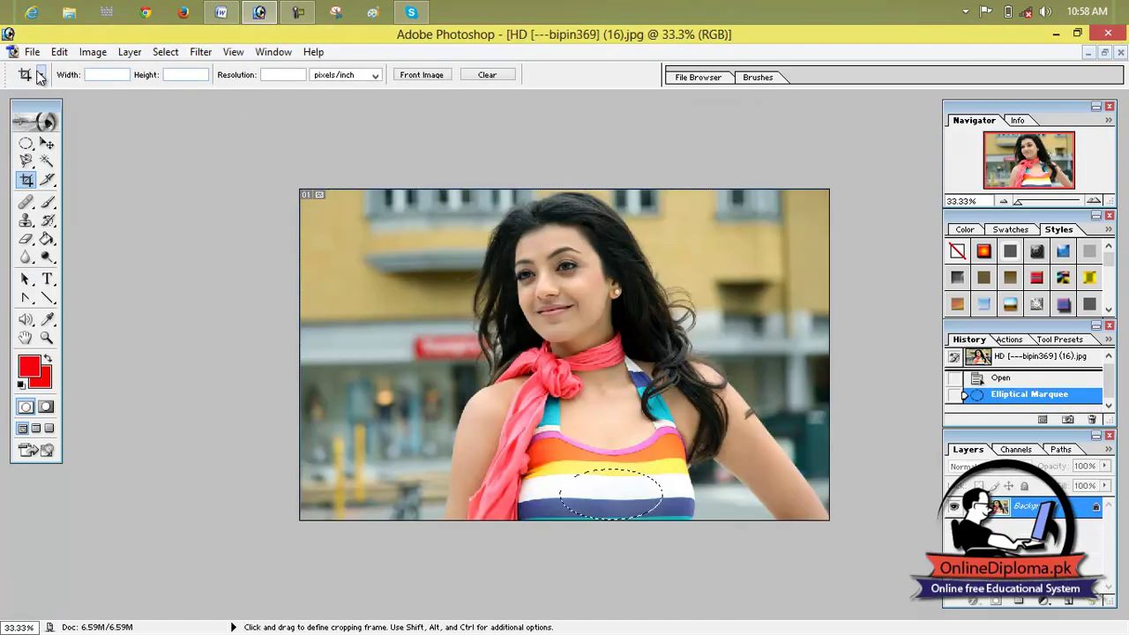
{"action": "left_click", "coordinate": [31, 52]}
{"action": "left_click", "coordinate": [48, 70]}
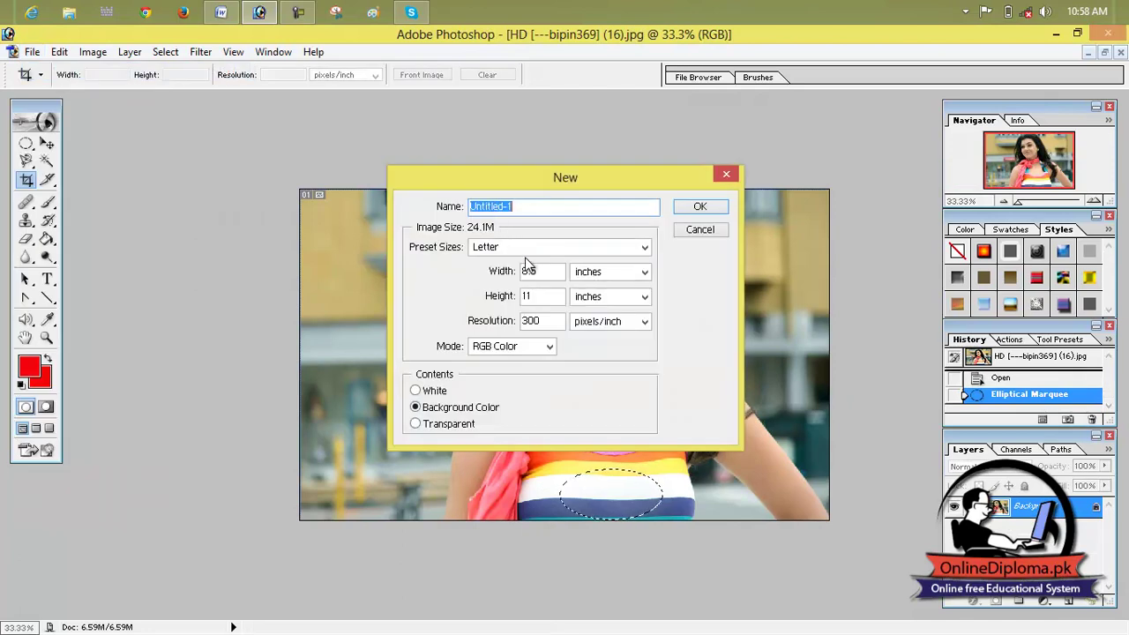
{"action": "left_click", "coordinate": [714, 204]}
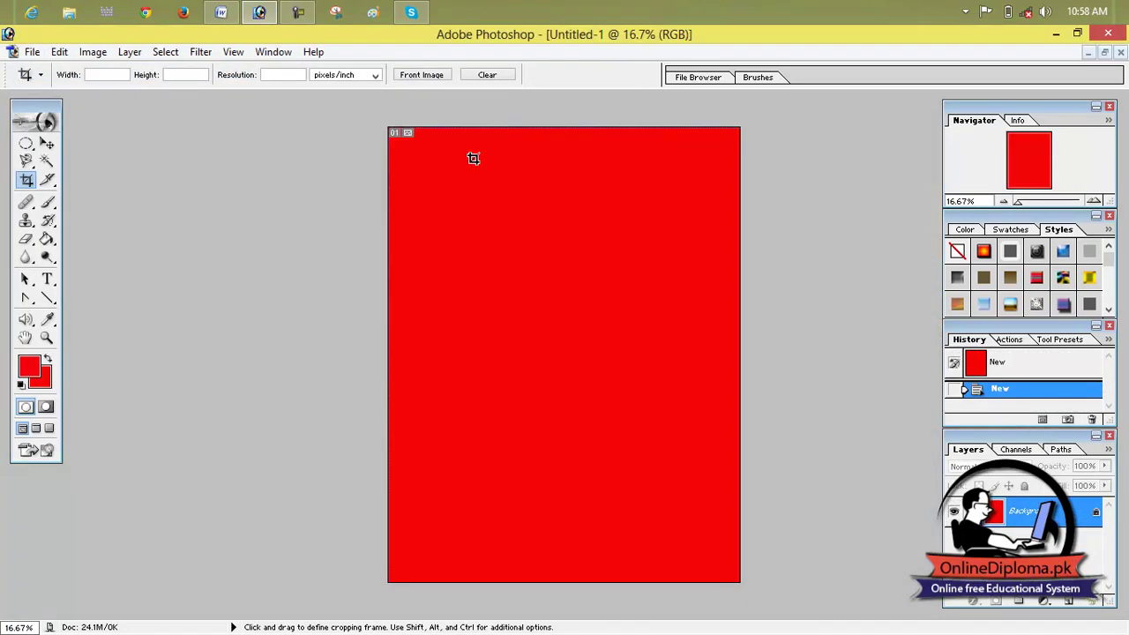
Step: Fill the red canvas with the new pattern of ellipse rows at 100% opacity in Normal mode
{"action": "left_click", "coordinate": [59, 52]}
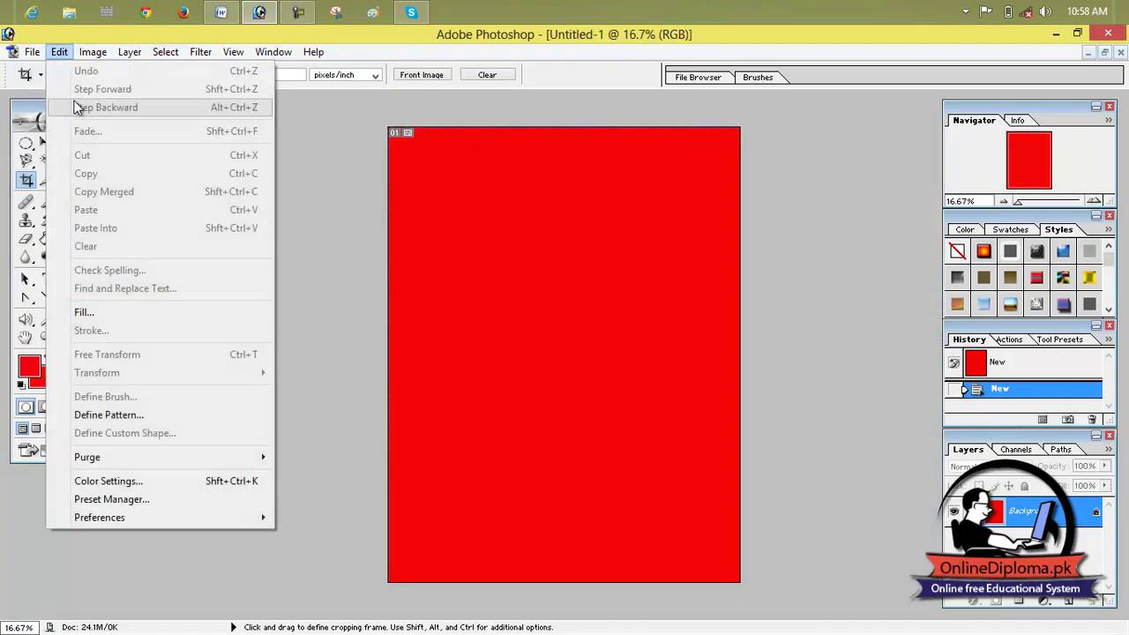
{"action": "left_click", "coordinate": [152, 319]}
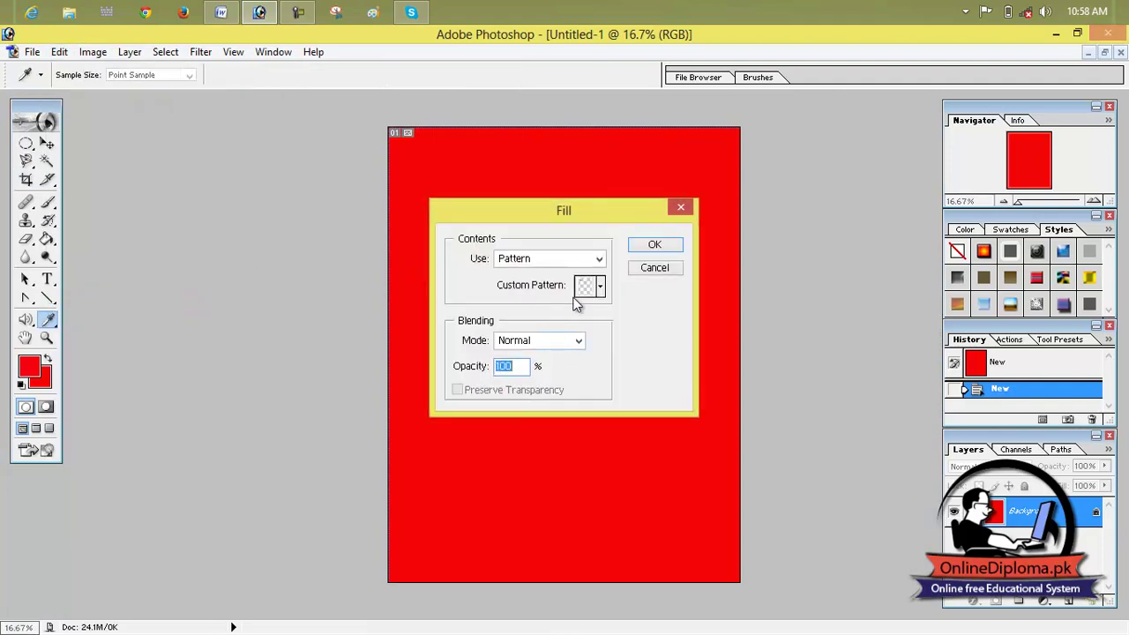
{"action": "left_click", "coordinate": [600, 285]}
{"action": "left_click", "coordinate": [562, 377]}
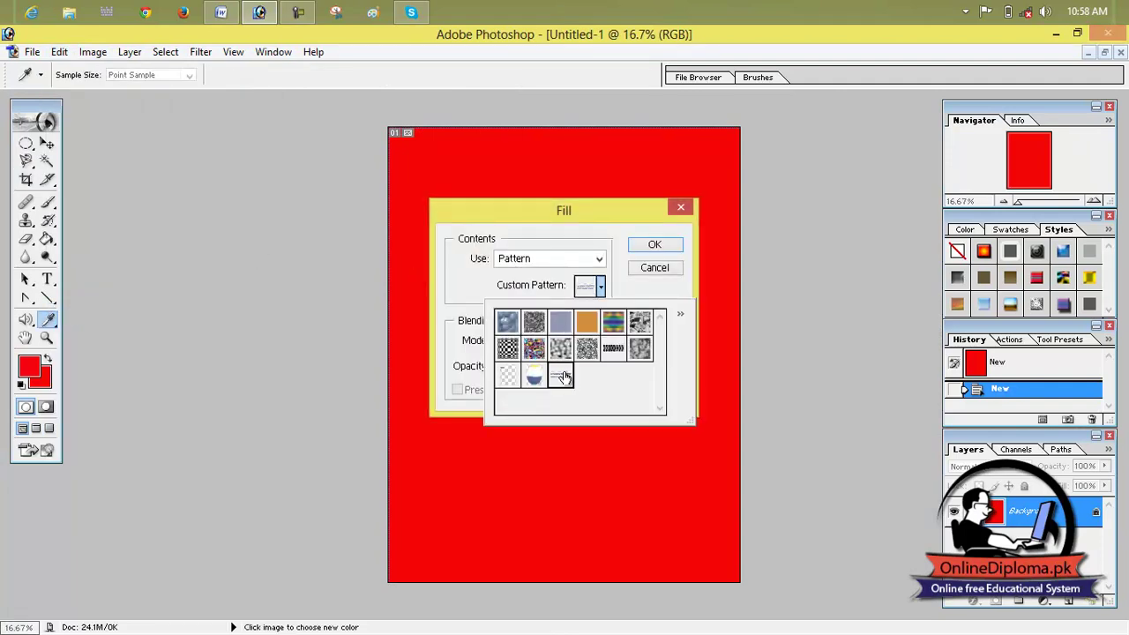
{"action": "left_click", "coordinate": [657, 245]}
{"action": "left_click", "coordinate": [657, 245]}
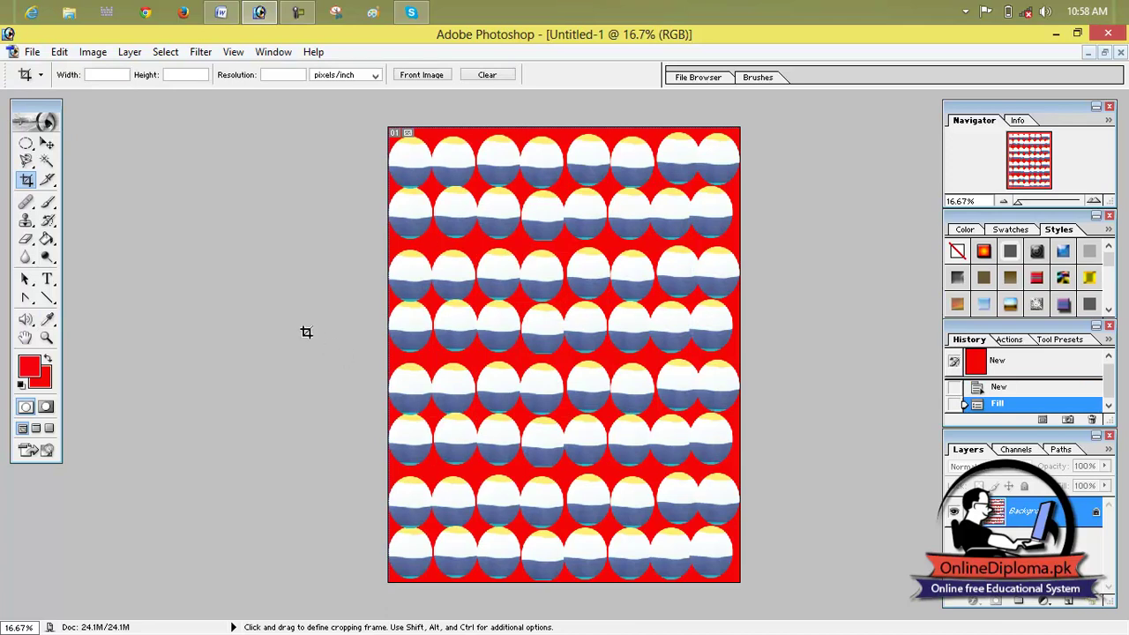
Step: Create another new document with transparent contents and maximize its window
{"action": "left_click", "coordinate": [59, 52]}
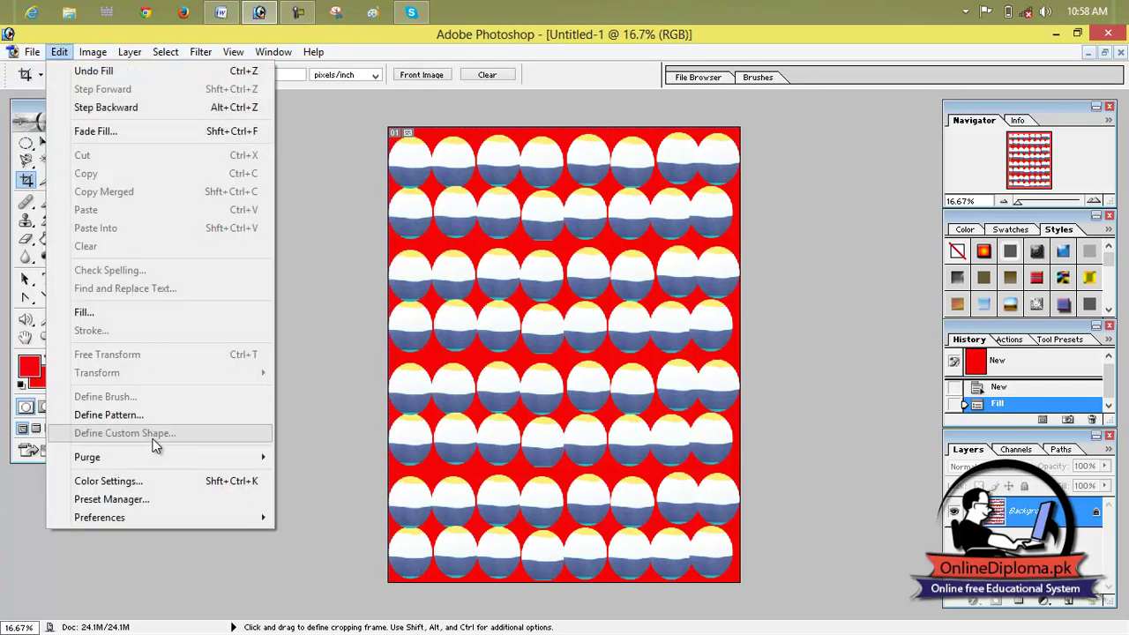
{"action": "left_click", "coordinate": [467, 332]}
{"action": "left_click", "coordinate": [31, 52]}
{"action": "left_click", "coordinate": [48, 71]}
{"action": "left_click", "coordinate": [441, 429]}
{"action": "left_click", "coordinate": [699, 208]}
{"action": "left_click", "coordinate": [426, 135]}
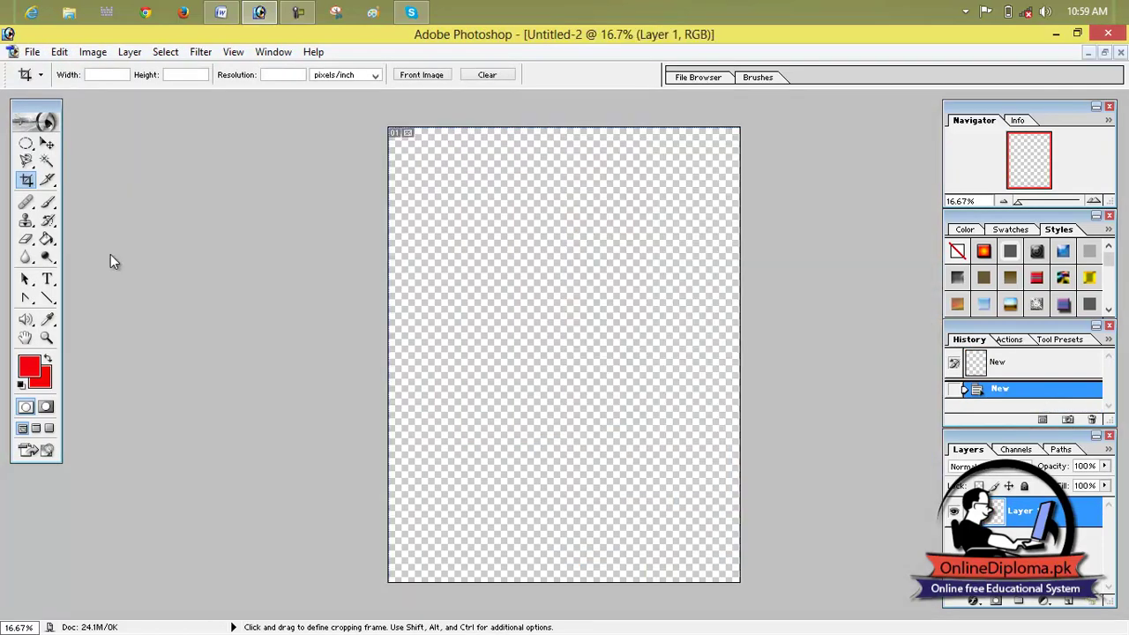
Step: Draw a red five-sided polygon shape on the transparent canvas and move it slightly left of the canvas centre
{"action": "left_click", "coordinate": [27, 298]}
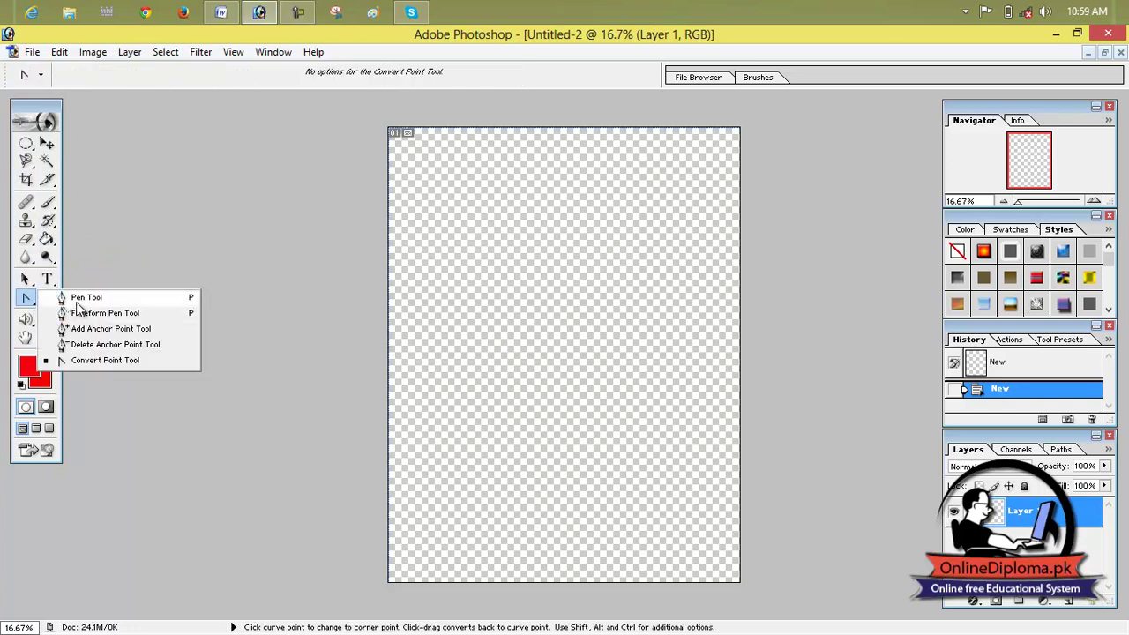
{"action": "left_click", "coordinate": [51, 281]}
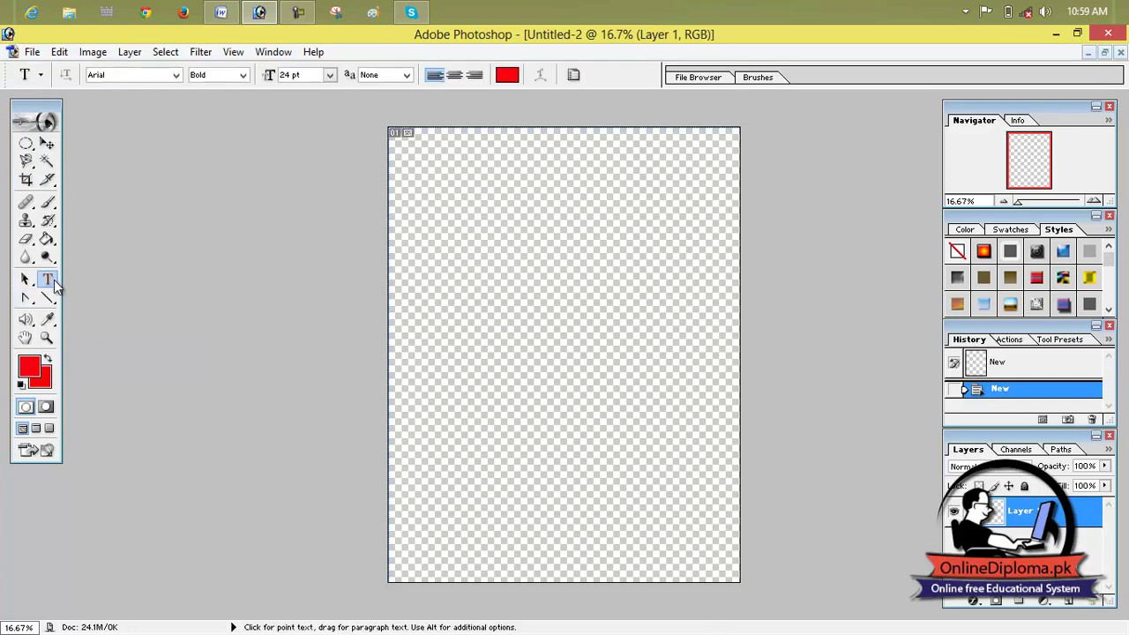
{"action": "left_click", "coordinate": [48, 298]}
{"action": "left_click", "coordinate": [115, 345]}
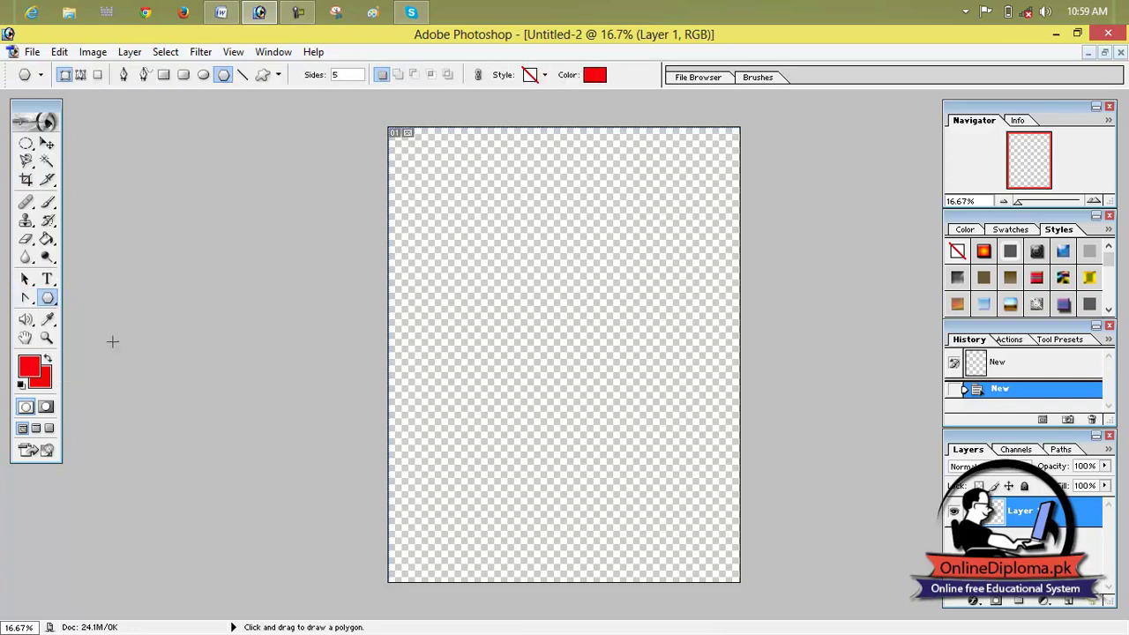
{"action": "mouse_move", "coordinate": [450, 251]}
{"action": "left_mouse_down"}
{"action": "mouse_move", "coordinate": [551, 344]}
{"action": "mouse_move", "coordinate": [436, 256]}
{"action": "mouse_move", "coordinate": [509, 362]}
{"action": "left_mouse_up"}
{"action": "left_click", "coordinate": [47, 144]}
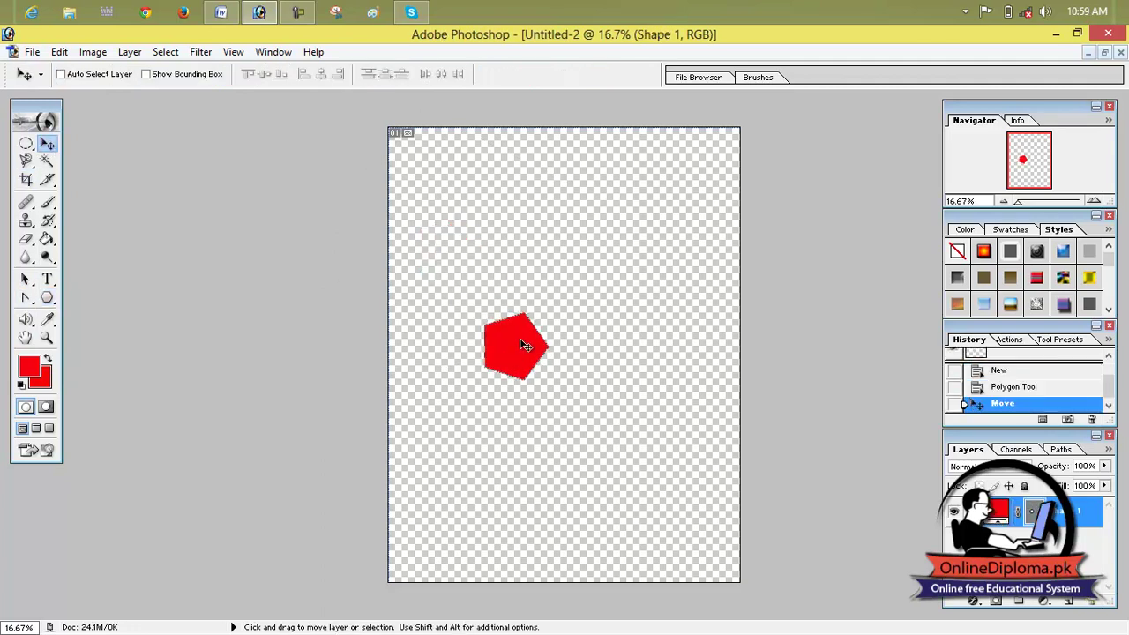
{"action": "key", "text": "ctrl+0"}
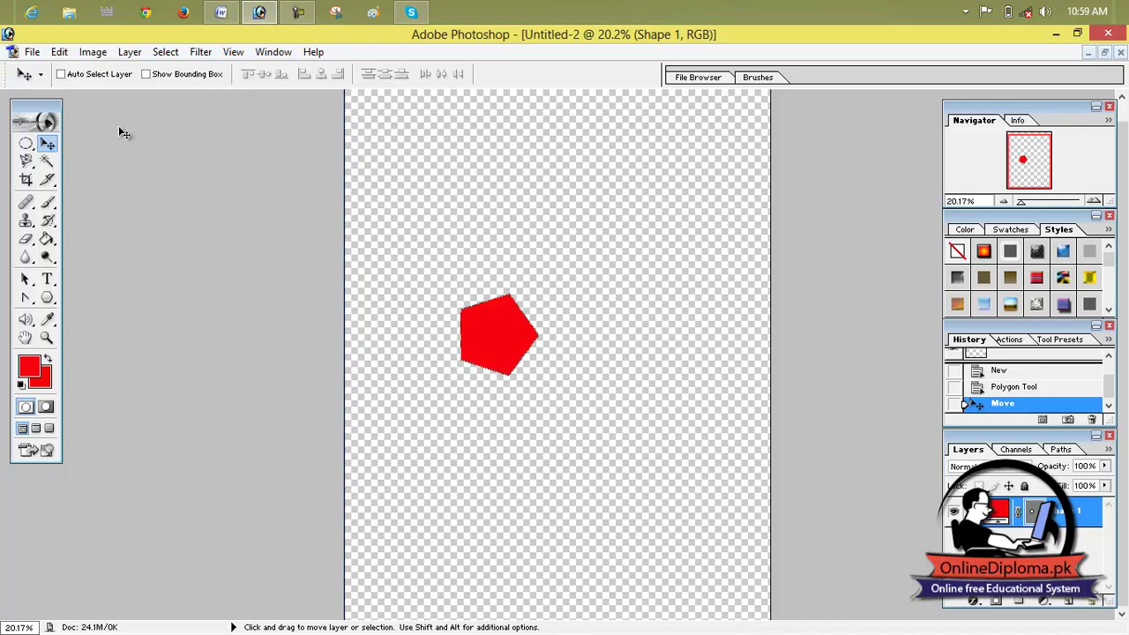
Step: Draw a light bulb custom shape inside the red pentagon and nudge it slightly left
{"action": "left_click_drag", "start_coordinate": [47, 298], "coordinate": [116, 380]}
{"action": "left_click", "coordinate": [281, 76]}
{"action": "left_click", "coordinate": [280, 76]}
{"action": "left_click", "coordinate": [359, 76]}
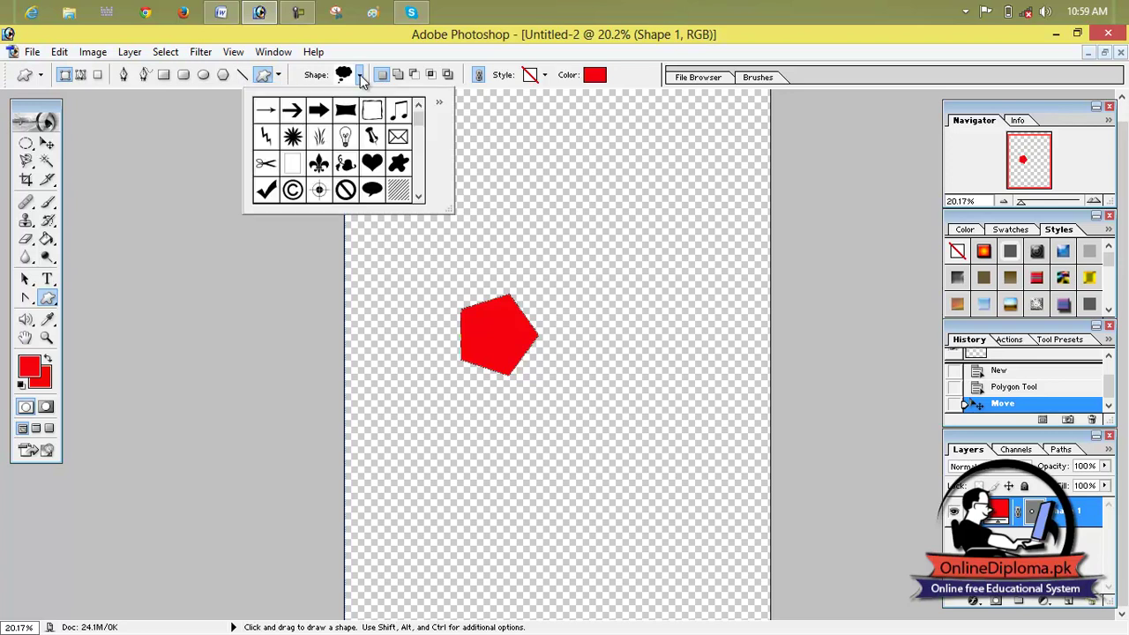
{"action": "left_click", "coordinate": [346, 137]}
{"action": "left_click_drag", "start_coordinate": [484, 310], "coordinate": [516, 357]}
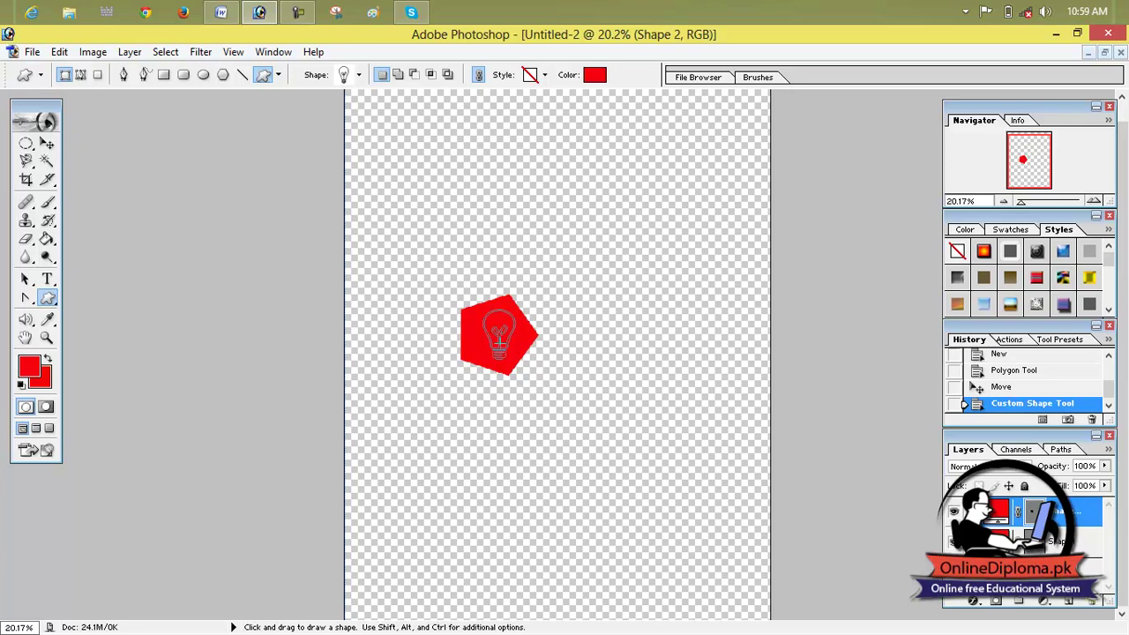
{"action": "left_click", "coordinate": [49, 145]}
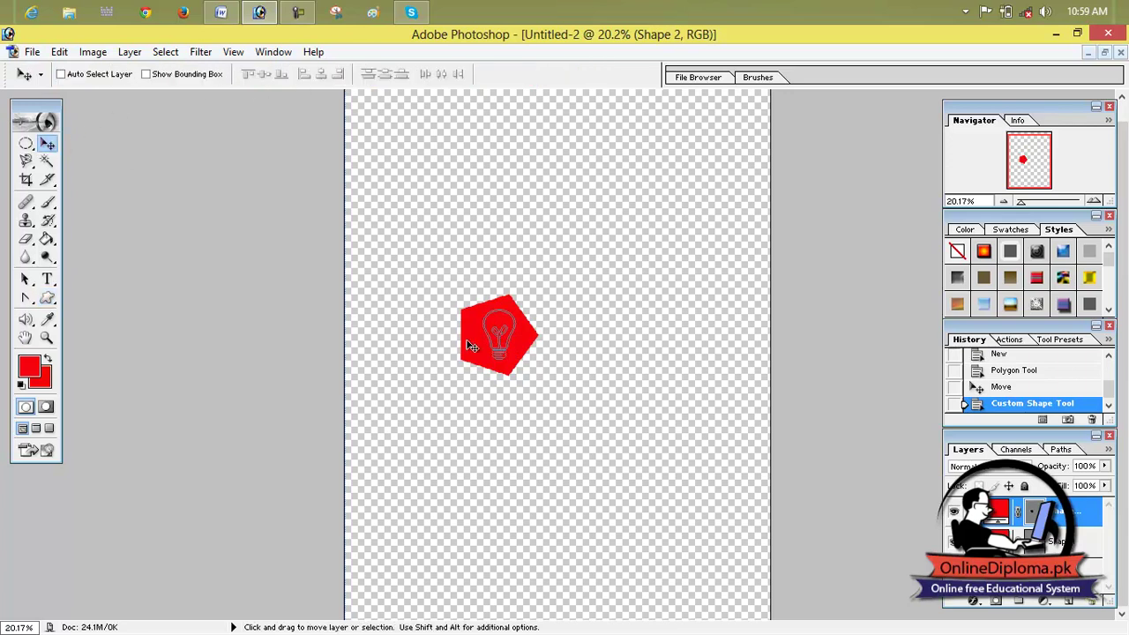
{"action": "left_click_drag", "start_coordinate": [500, 348], "coordinate": [496, 352]}
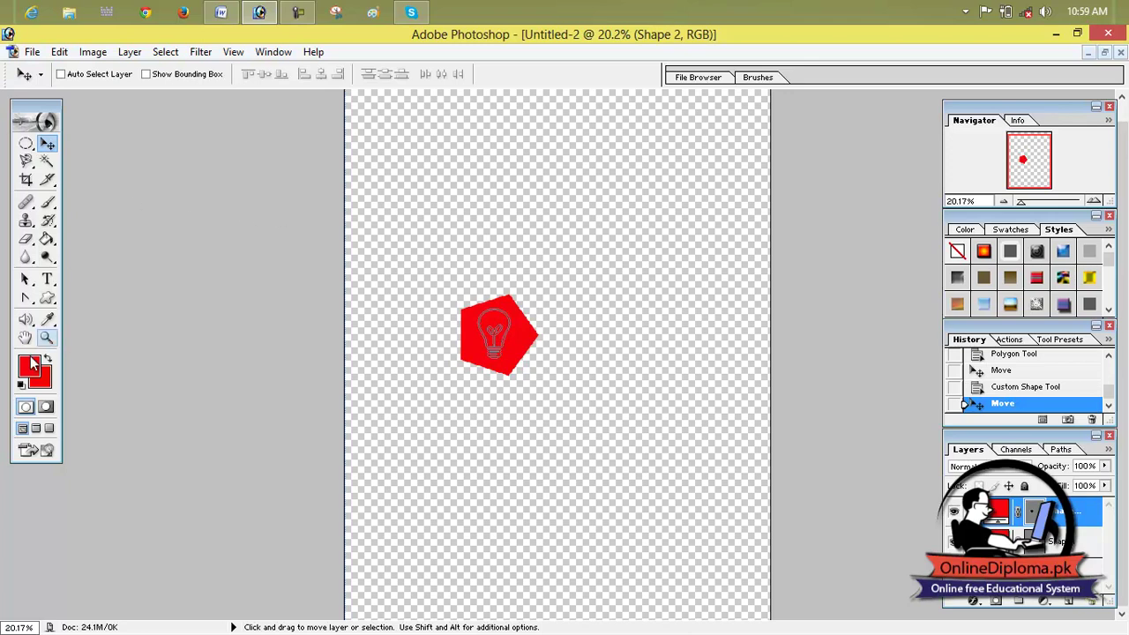
Step: Set the foreground color to dark grey-brown (453435) and fill the light bulb shape with it
{"action": "left_click", "coordinate": [29, 365]}
{"action": "left_click", "coordinate": [497, 299]}
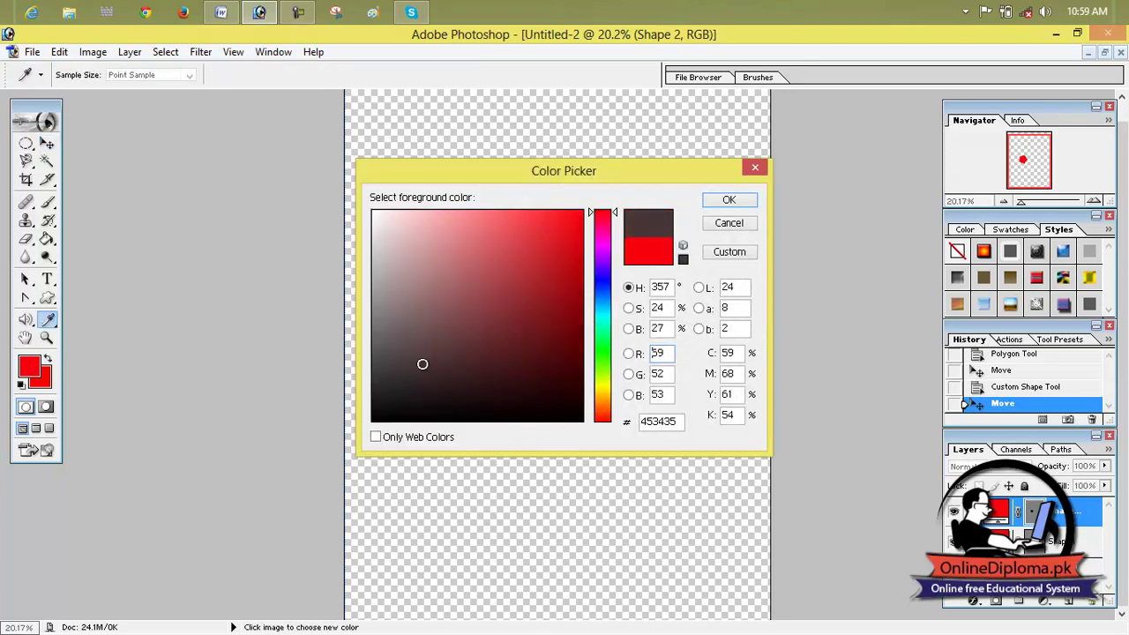
{"action": "left_click", "coordinate": [729, 201]}
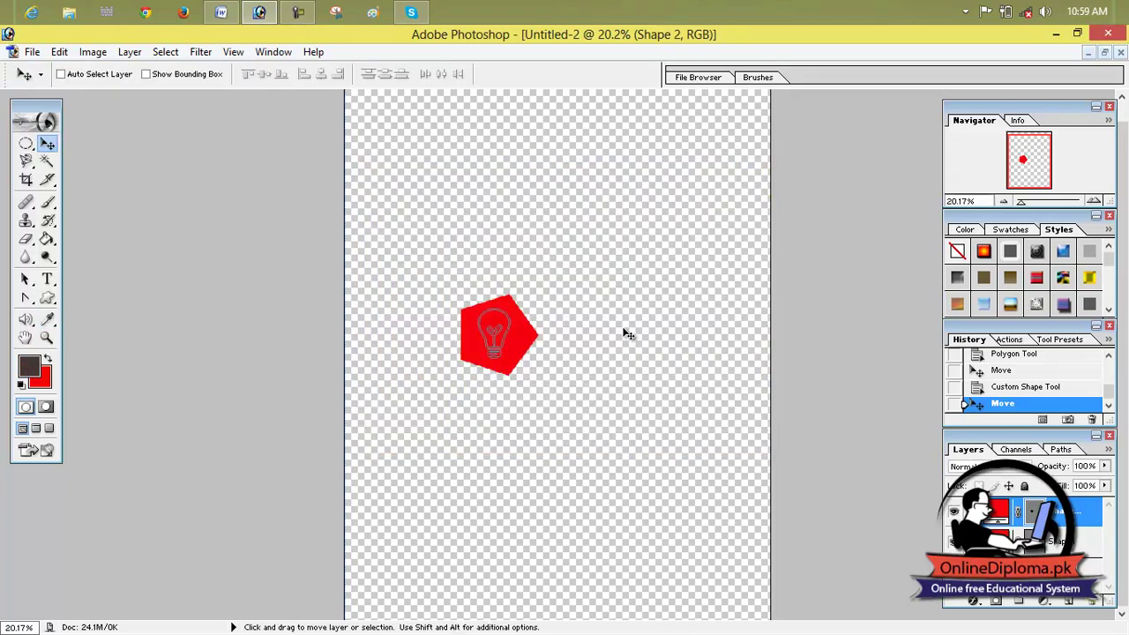
{"action": "key", "text": "alt+BackSpace"}
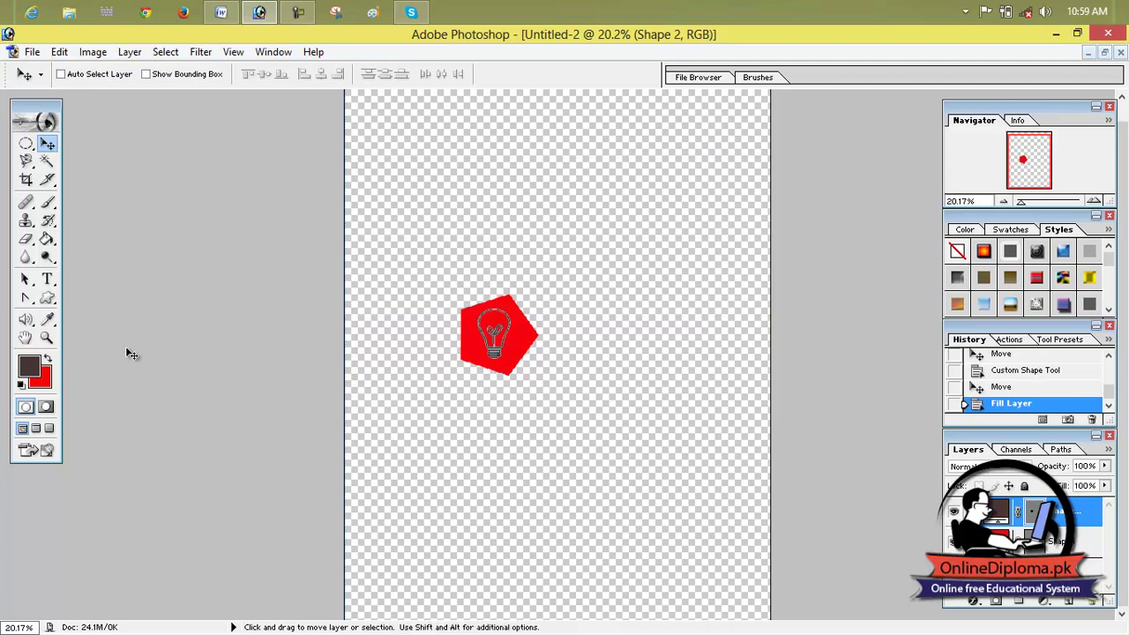
Step: Fill the pentagon's shape layer with a very dark green foreground color (0A1A00) and nudge it slightly down
{"action": "left_click", "coordinate": [1060, 541]}
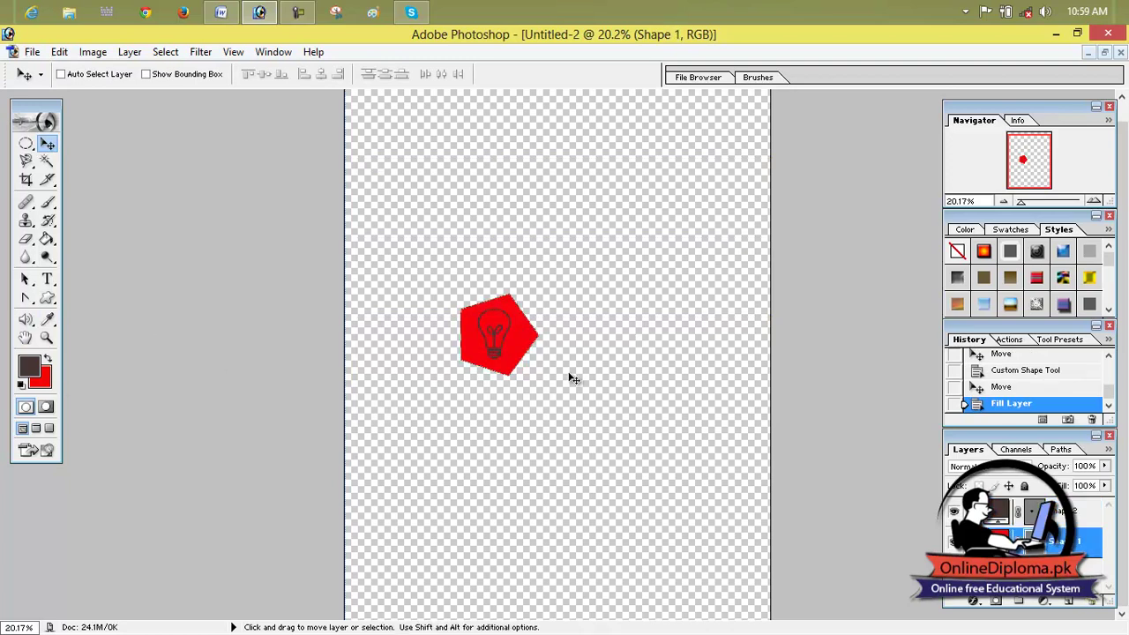
{"action": "left_click", "coordinate": [33, 366]}
{"action": "mouse_move", "coordinate": [535, 288]}
{"action": "left_mouse_down"}
{"action": "mouse_move", "coordinate": [570, 404]}
{"action": "mouse_move", "coordinate": [594, 373]}
{"action": "left_mouse_up"}
{"action": "left_click", "coordinate": [604, 363]}
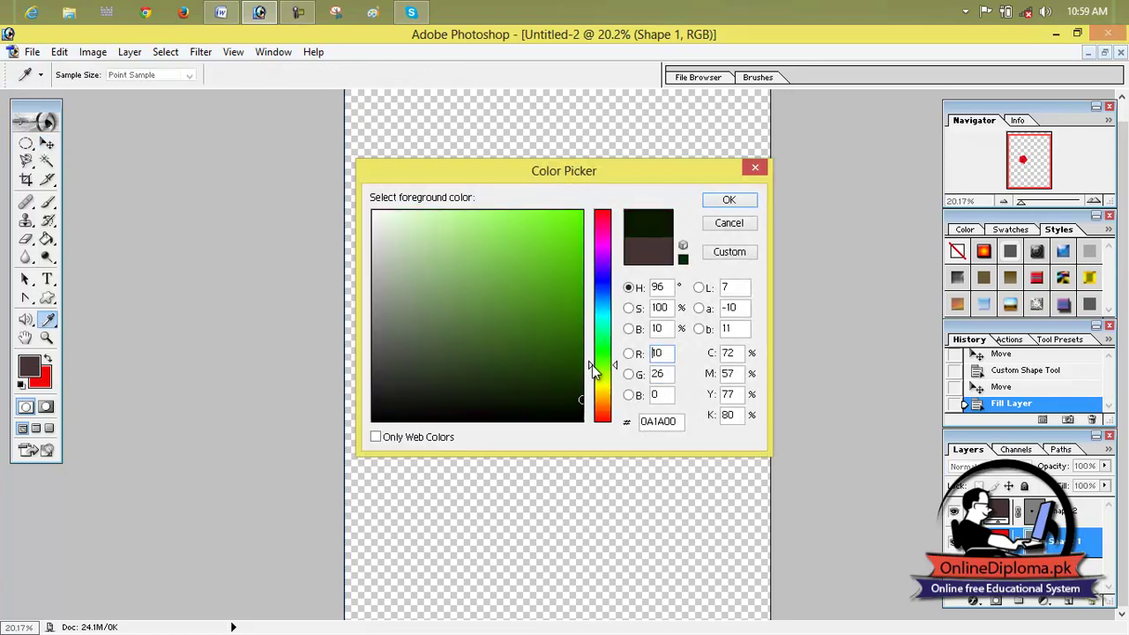
{"action": "left_click", "coordinate": [729, 224]}
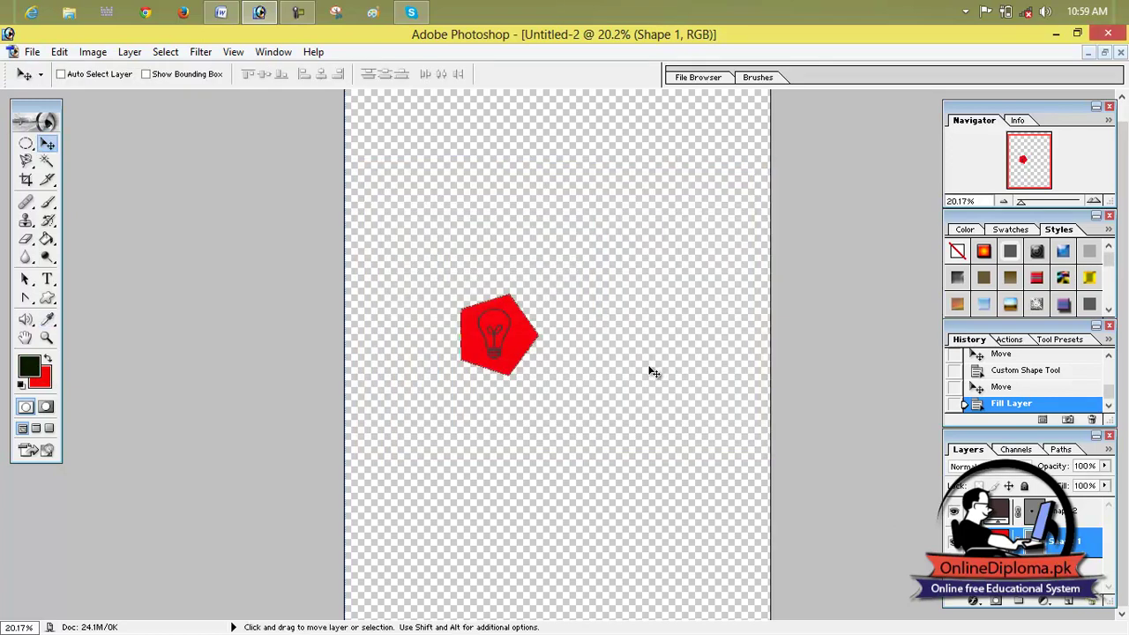
{"action": "key", "text": "alt+BackSpace"}
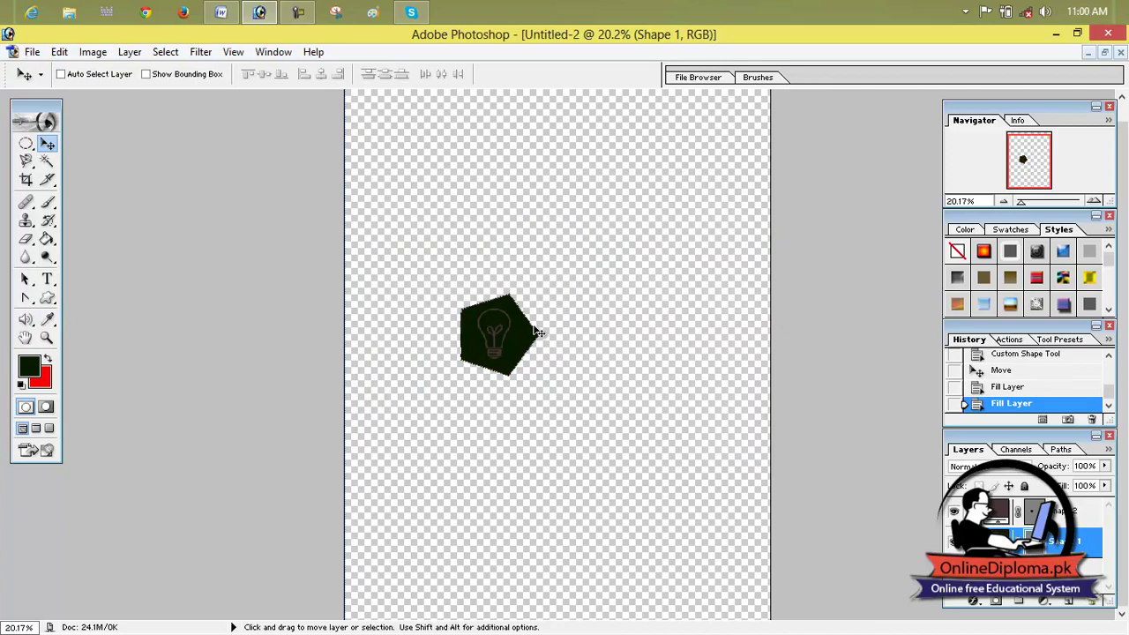
{"action": "left_click_drag", "start_coordinate": [508, 340], "coordinate": [509, 342]}
Step: Select a rectangular area around the pentagon and define the pentagon as a custom shape named "me"
{"action": "left_click", "coordinate": [25, 144]}
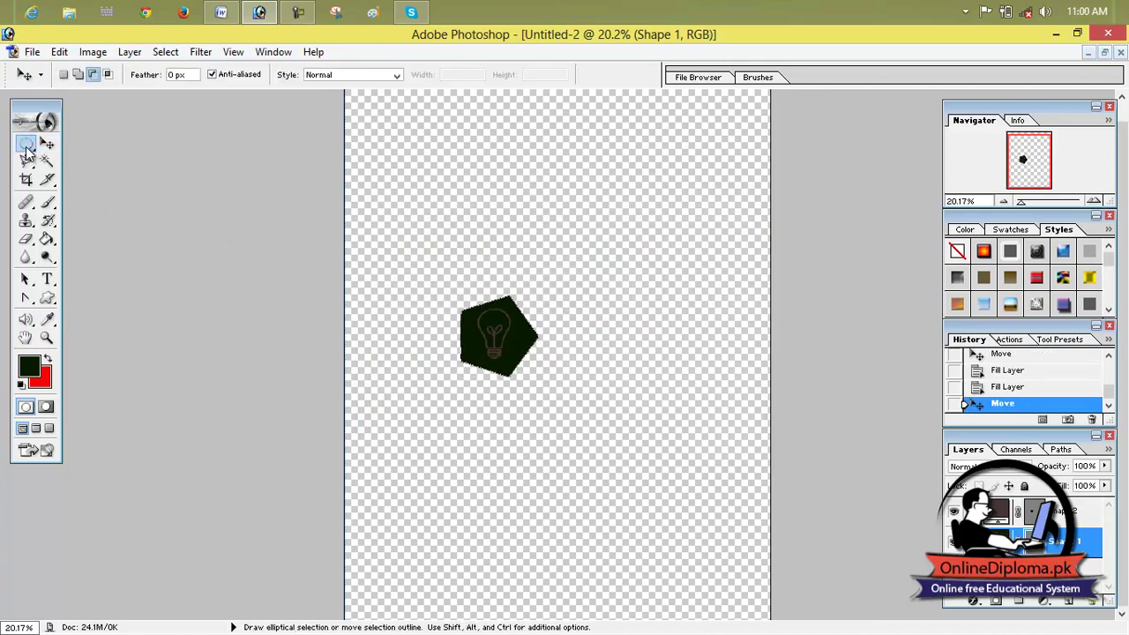
{"action": "left_click", "coordinate": [114, 144]}
{"action": "left_click_drag", "start_coordinate": [432, 270], "coordinate": [560, 396]}
{"action": "left_click", "coordinate": [61, 55]}
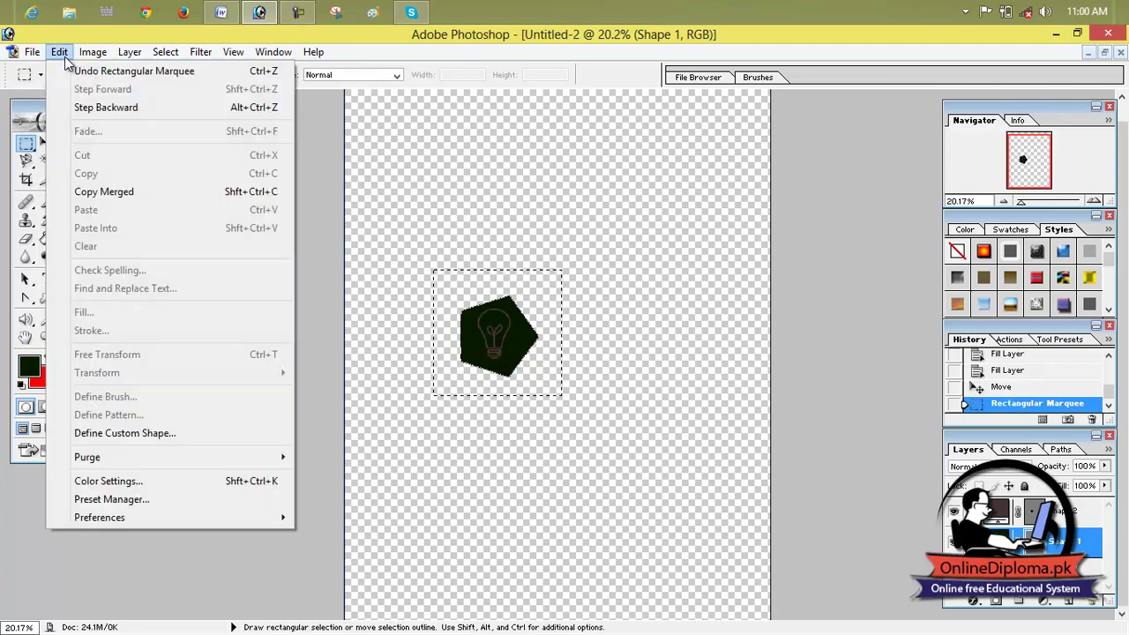
{"action": "left_click", "coordinate": [170, 435]}
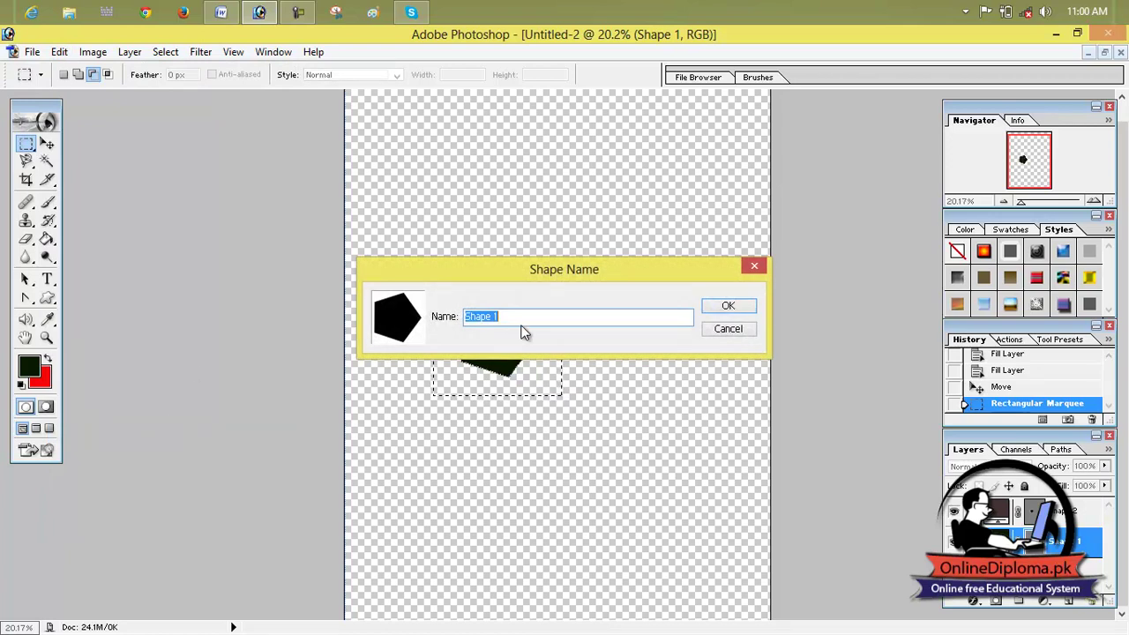
{"action": "left_click", "coordinate": [728, 310]}
Step: Draw two more pentagons with the saved custom shape "me", one above and one beside the original
{"action": "left_click", "coordinate": [47, 144]}
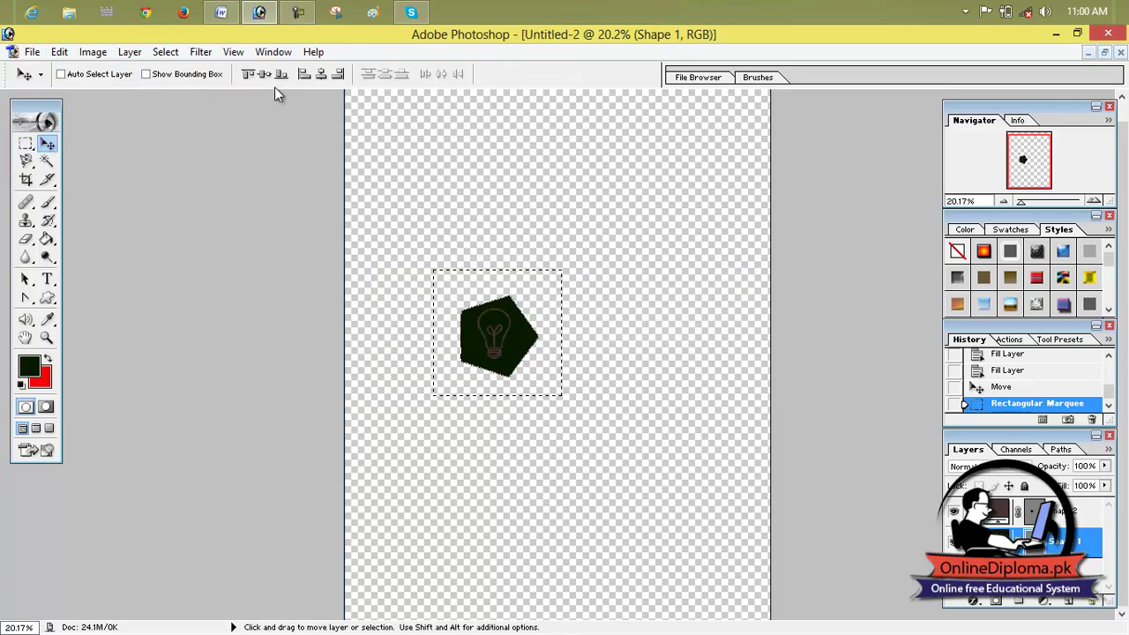
{"action": "left_click", "coordinate": [48, 298]}
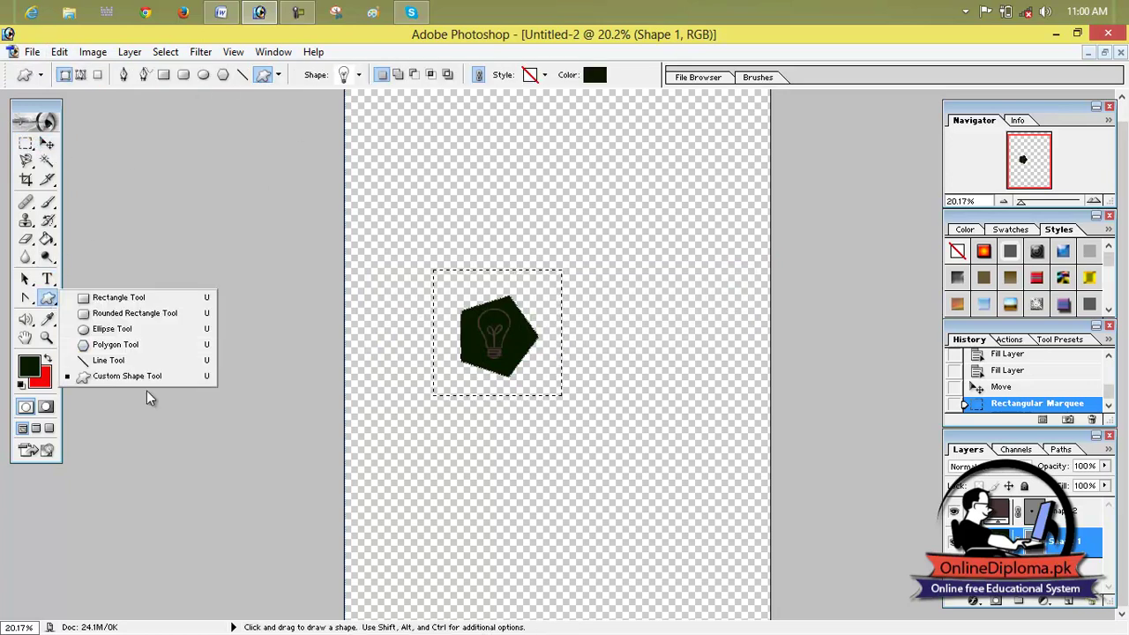
{"action": "left_click", "coordinate": [147, 381]}
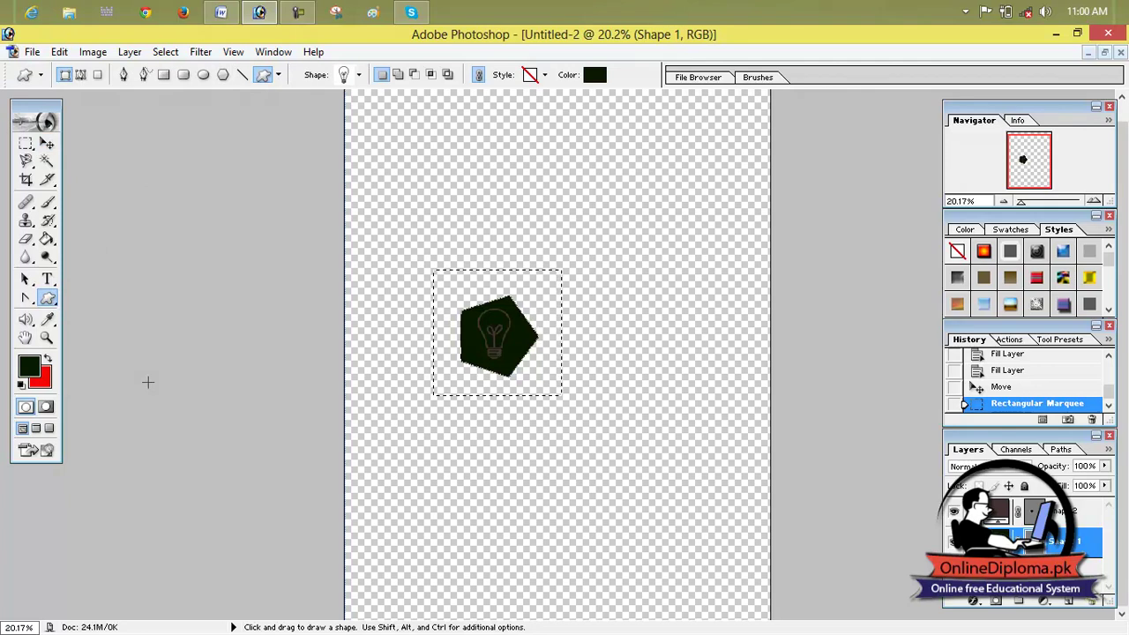
{"action": "left_click", "coordinate": [358, 76]}
{"action": "left_click_drag", "start_coordinate": [418, 119], "coordinate": [422, 200]}
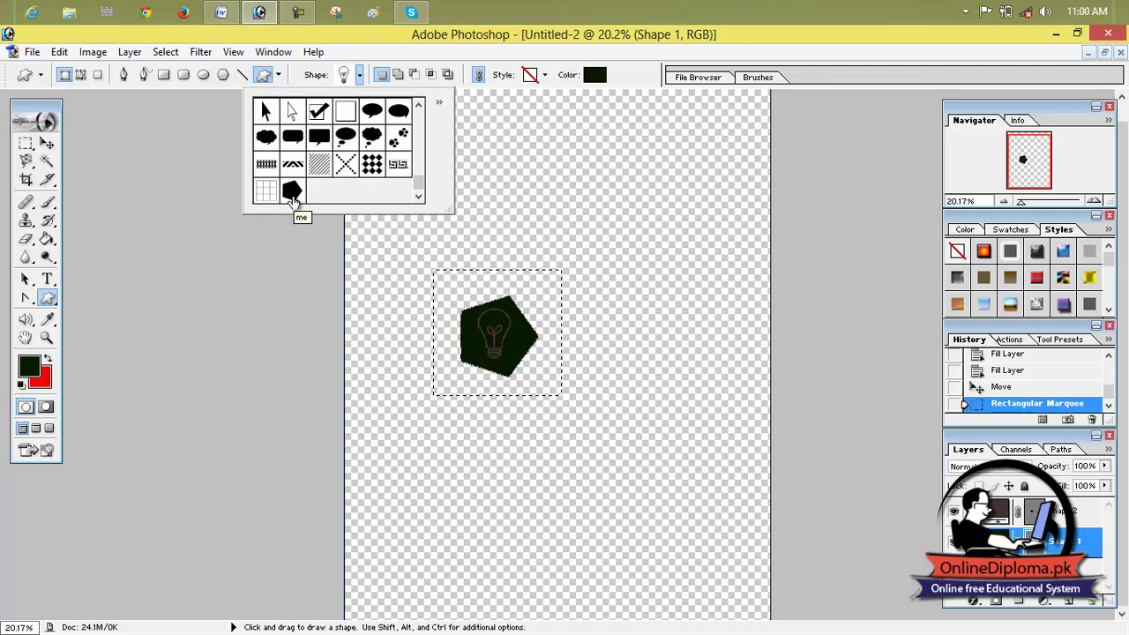
{"action": "left_click", "coordinate": [293, 192]}
{"action": "left_click", "coordinate": [541, 185]}
{"action": "left_click_drag", "start_coordinate": [549, 164], "coordinate": [728, 412]}
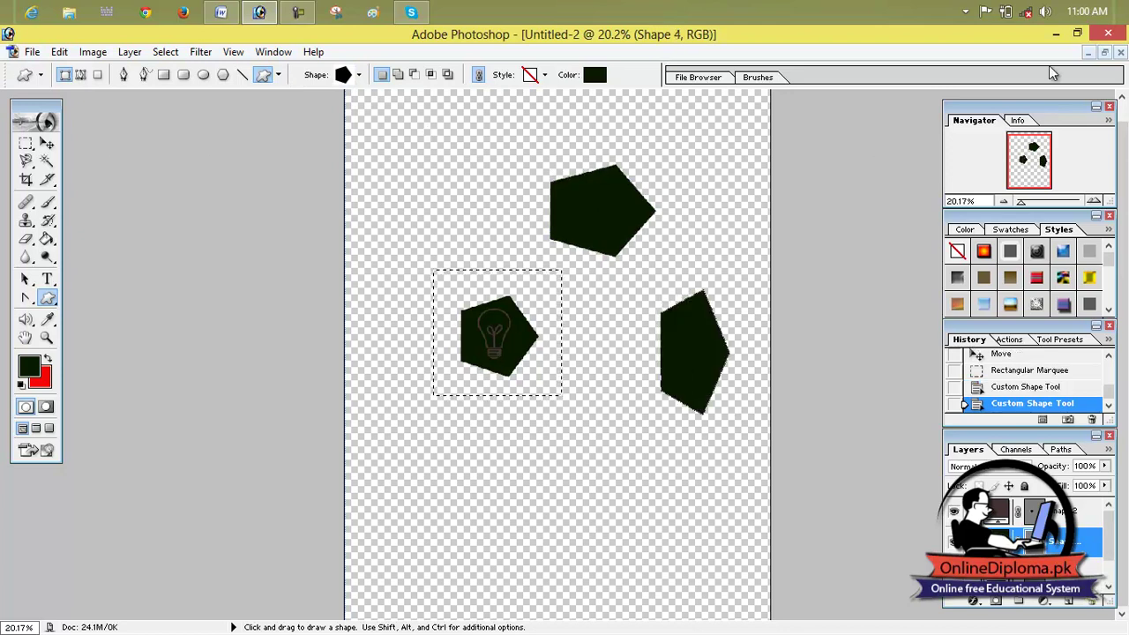
Step: Close the pentagon document without saving, then create a new Letter-size document with transparent contents and maximize its window
{"action": "left_click", "coordinate": [1120, 52]}
{"action": "left_click", "coordinate": [565, 271]}
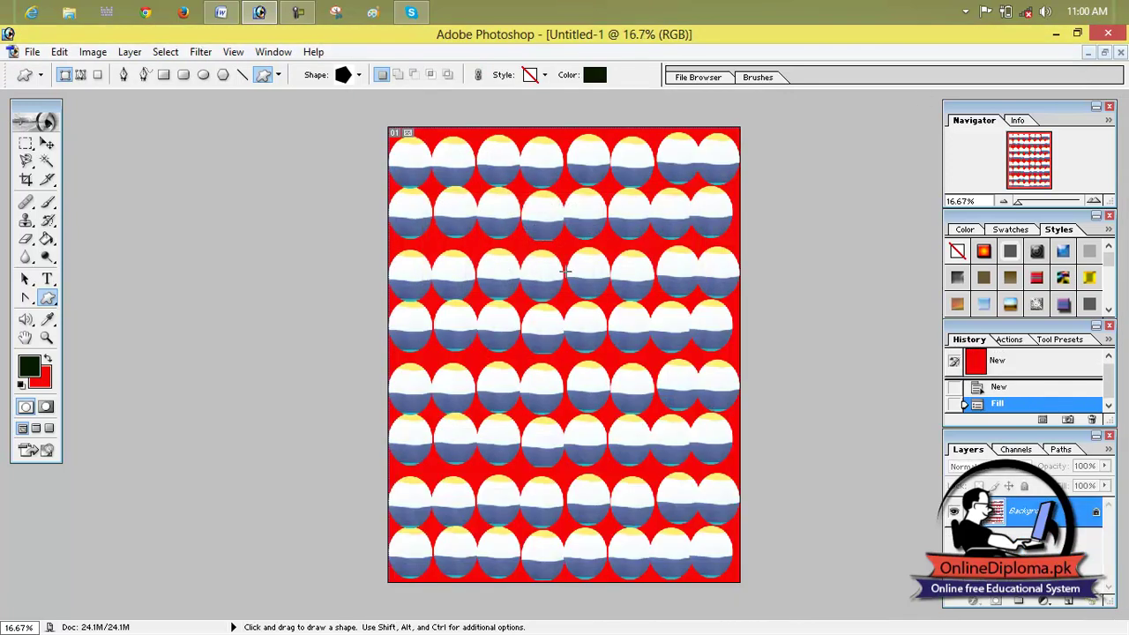
{"action": "left_click", "coordinate": [30, 52]}
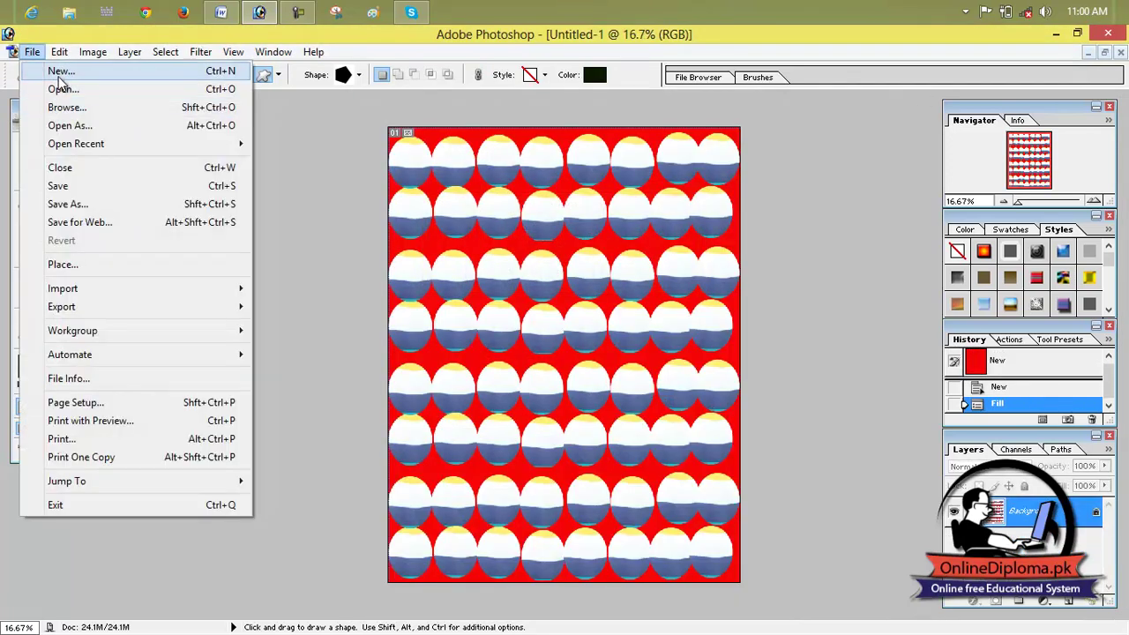
{"action": "left_click", "coordinate": [59, 74]}
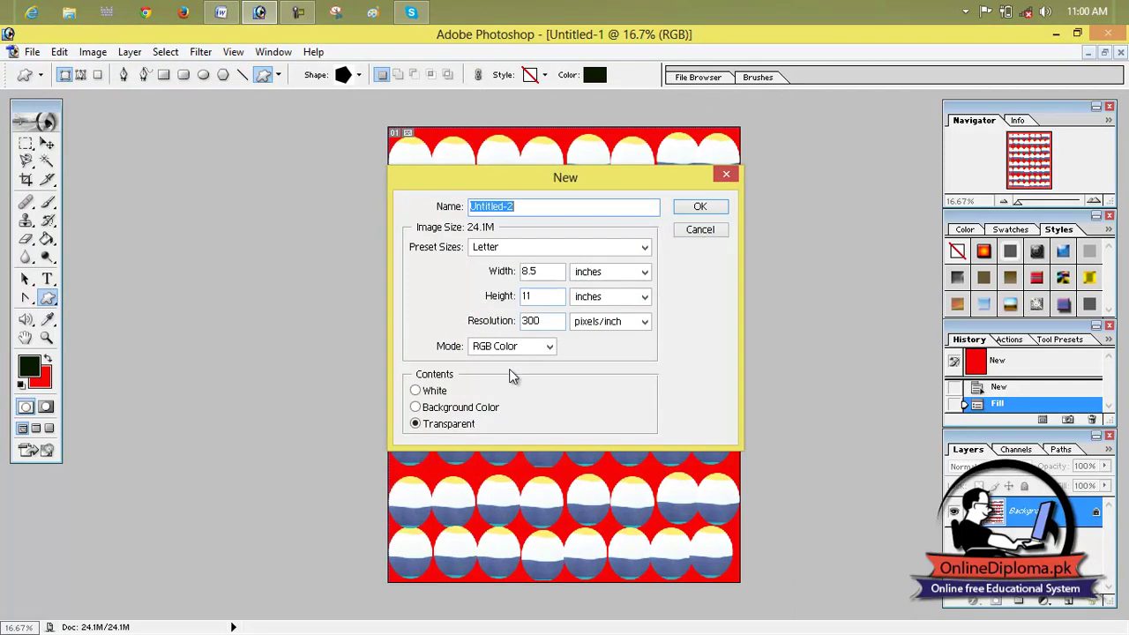
{"action": "left_click", "coordinate": [697, 210]}
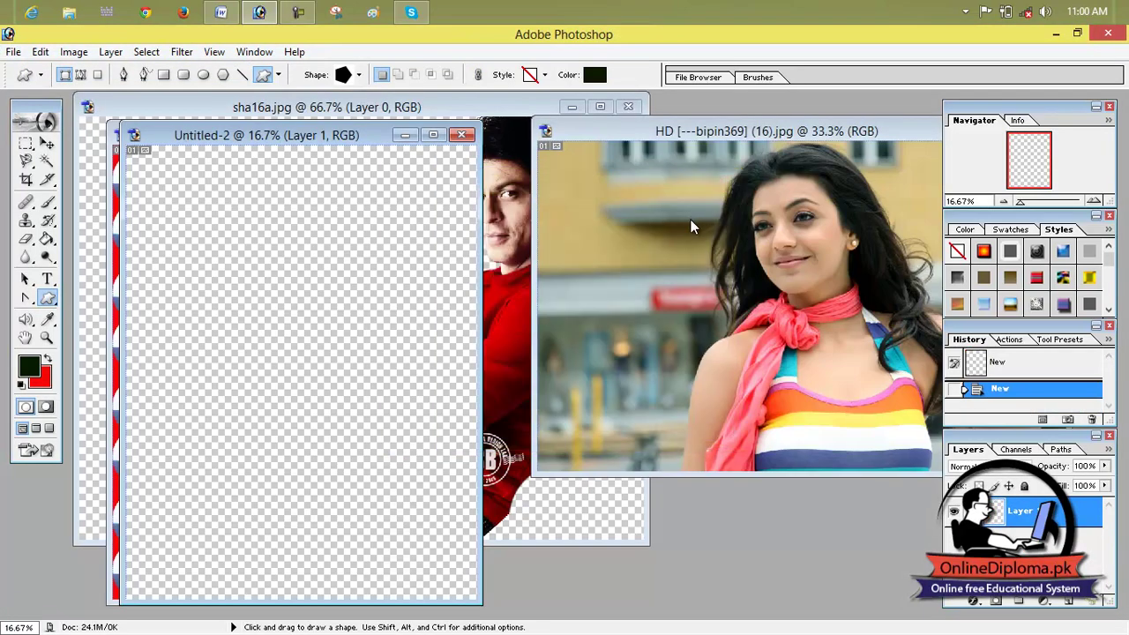
{"action": "left_click", "coordinate": [433, 135]}
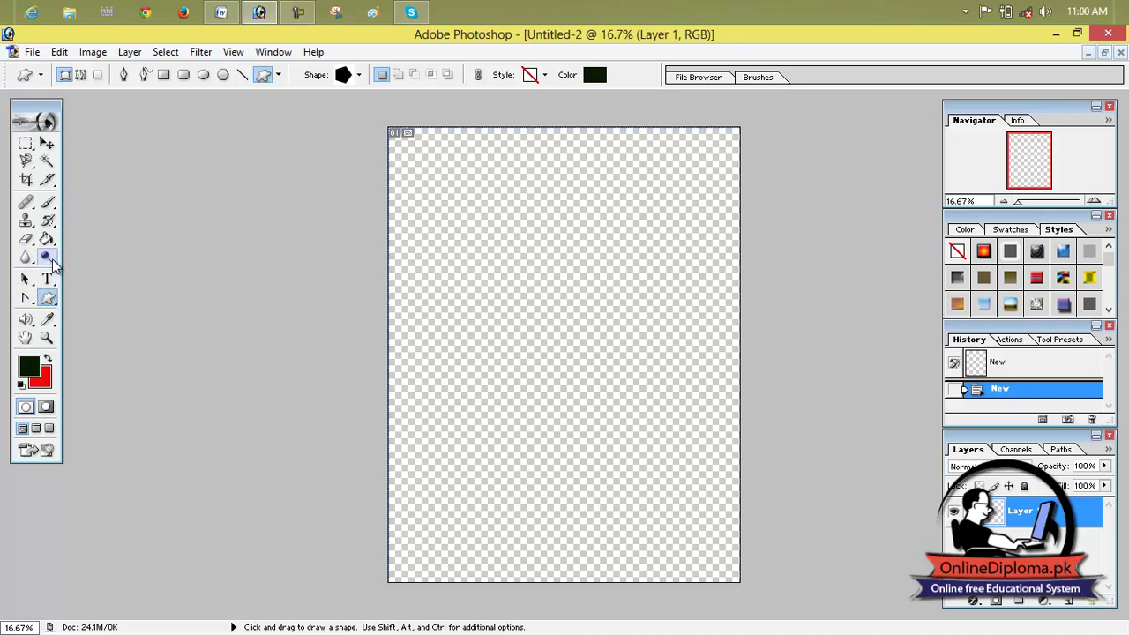
Step: Draw a freeform curved shape across the canvas with the Pen tool and move it slightly up and left
{"action": "left_click", "coordinate": [46, 256]}
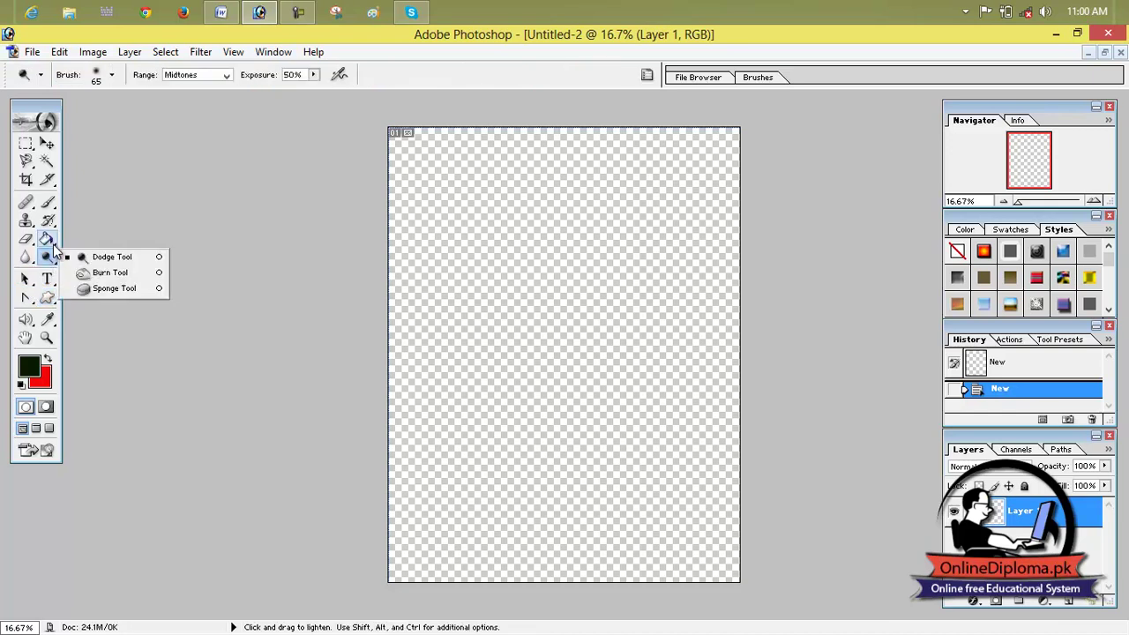
{"action": "left_click", "coordinate": [26, 278]}
{"action": "left_click", "coordinate": [26, 298]}
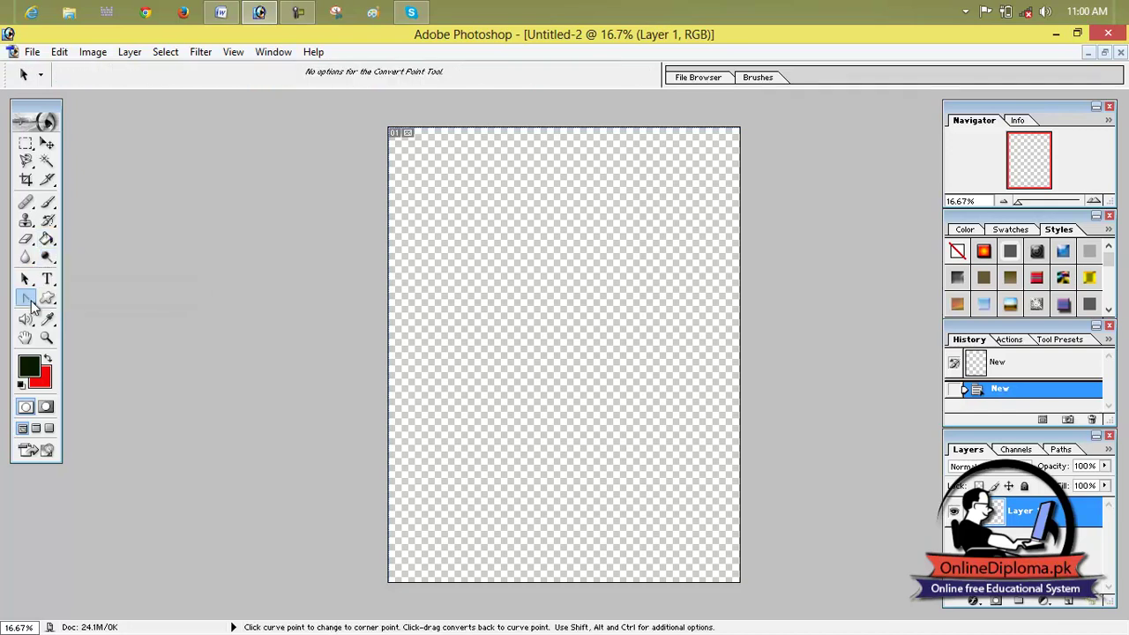
{"action": "left_click", "coordinate": [85, 299]}
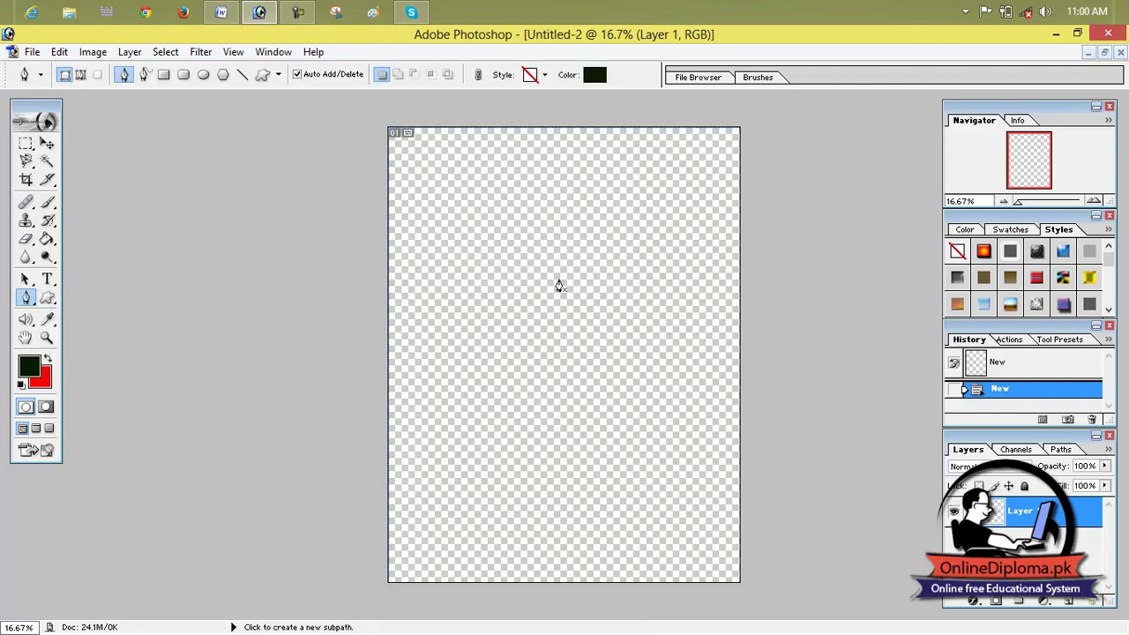
{"action": "left_click_drag", "start_coordinate": [585, 267], "coordinate": [590, 266]}
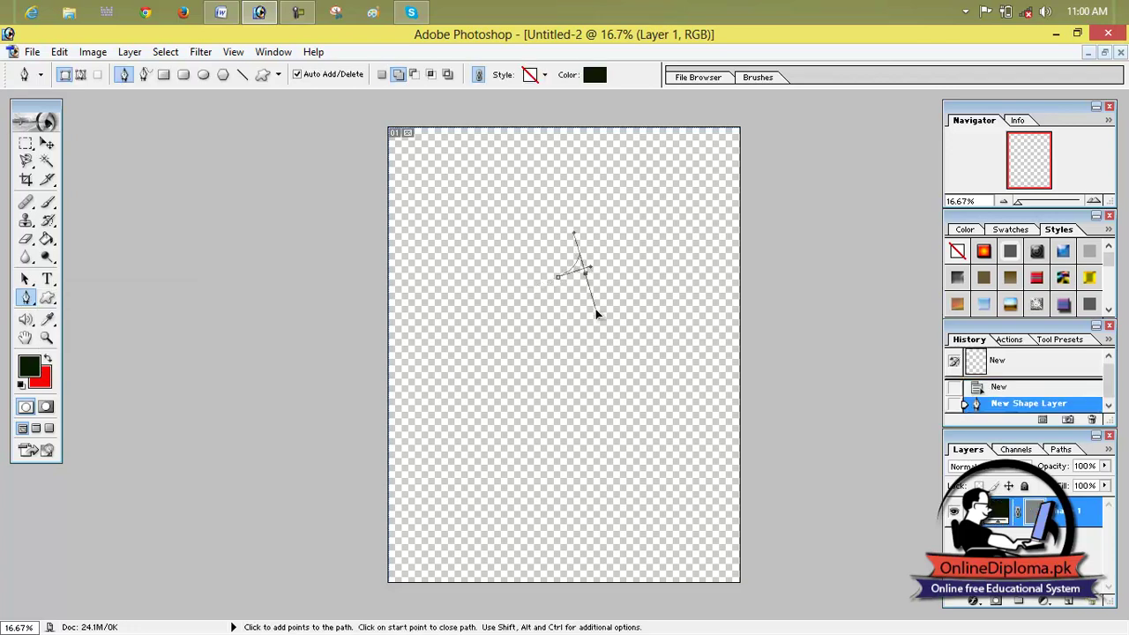
{"action": "left_click", "coordinate": [615, 359]}
{"action": "left_click_drag", "start_coordinate": [517, 360], "coordinate": [764, 589]}
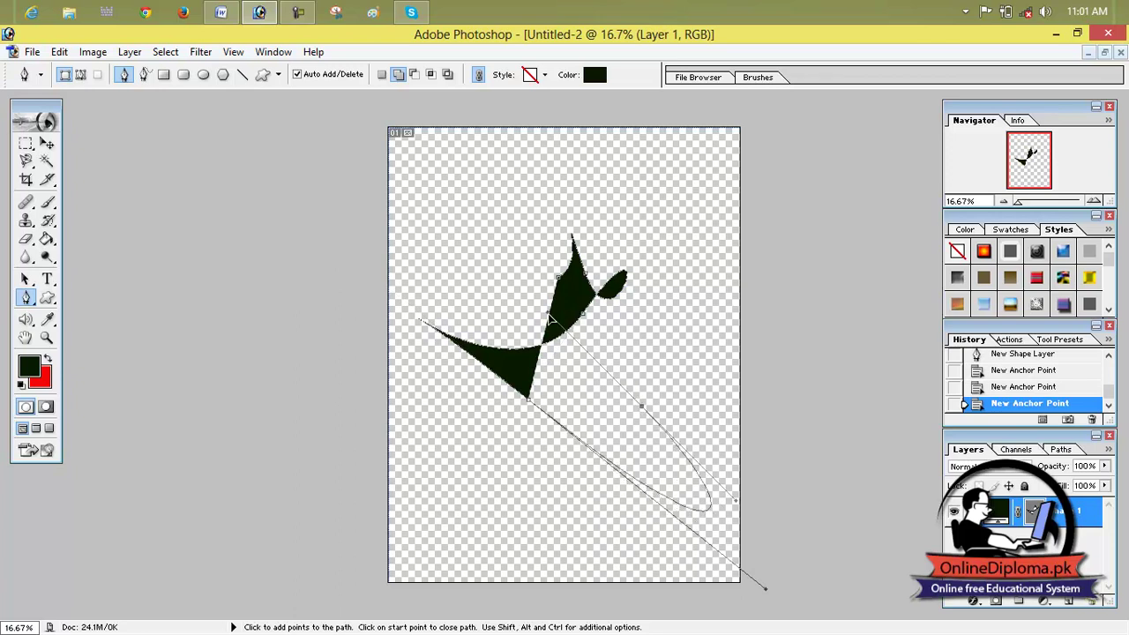
{"action": "left_click_drag", "start_coordinate": [640, 407], "coordinate": [720, 456]}
{"action": "left_click_drag", "start_coordinate": [721, 500], "coordinate": [756, 617]}
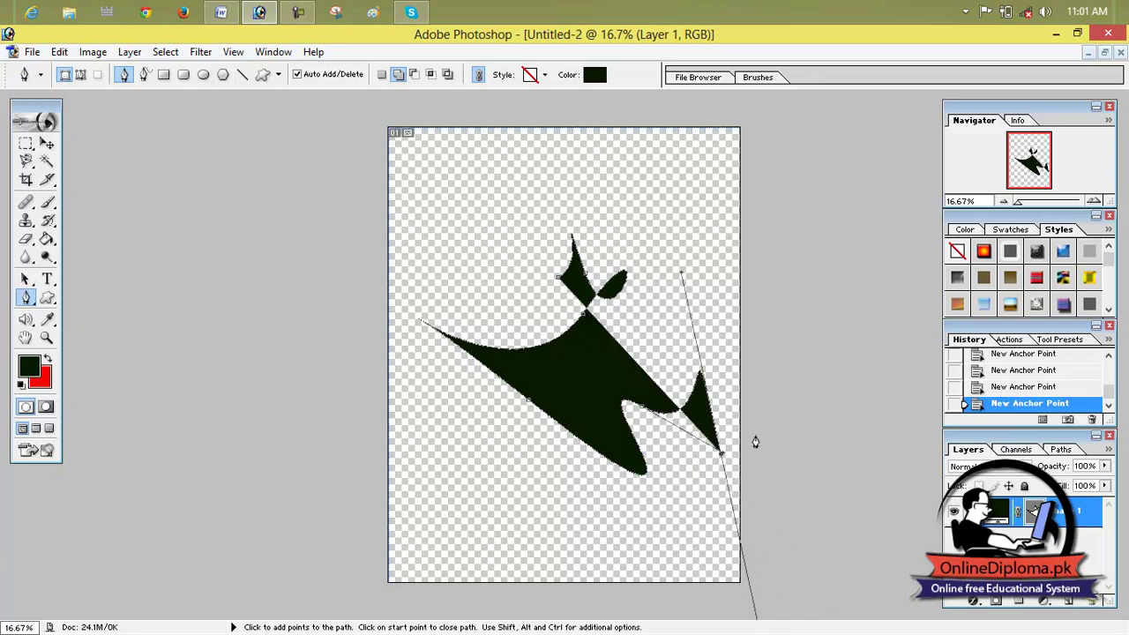
{"action": "left_click", "coordinate": [46, 143]}
{"action": "left_click_drag", "start_coordinate": [602, 351], "coordinate": [572, 321]}
Step: Select a rectangular area around the freeform shape and define it as a custom shape named "new"
{"action": "left_click_drag", "start_coordinate": [25, 144], "coordinate": [60, 146]}
{"action": "left_click_drag", "start_coordinate": [538, 309], "coordinate": [724, 491]}
{"action": "left_click", "coordinate": [60, 52]}
{"action": "left_click", "coordinate": [177, 436]}
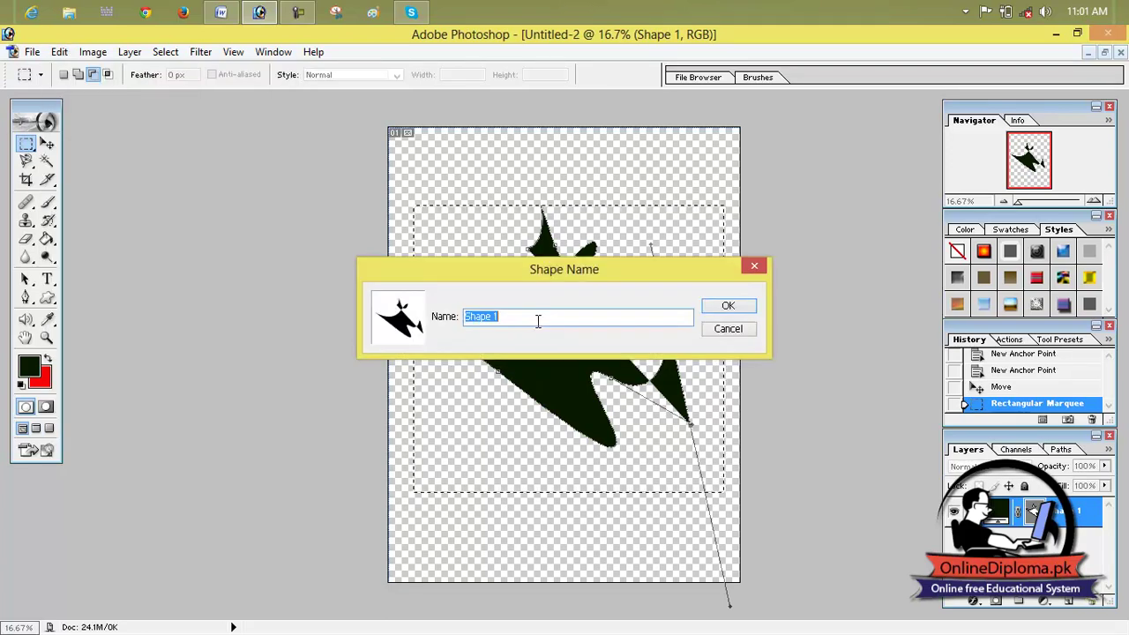
{"action": "type", "text": "new"}
{"action": "left_click", "coordinate": [737, 308]}
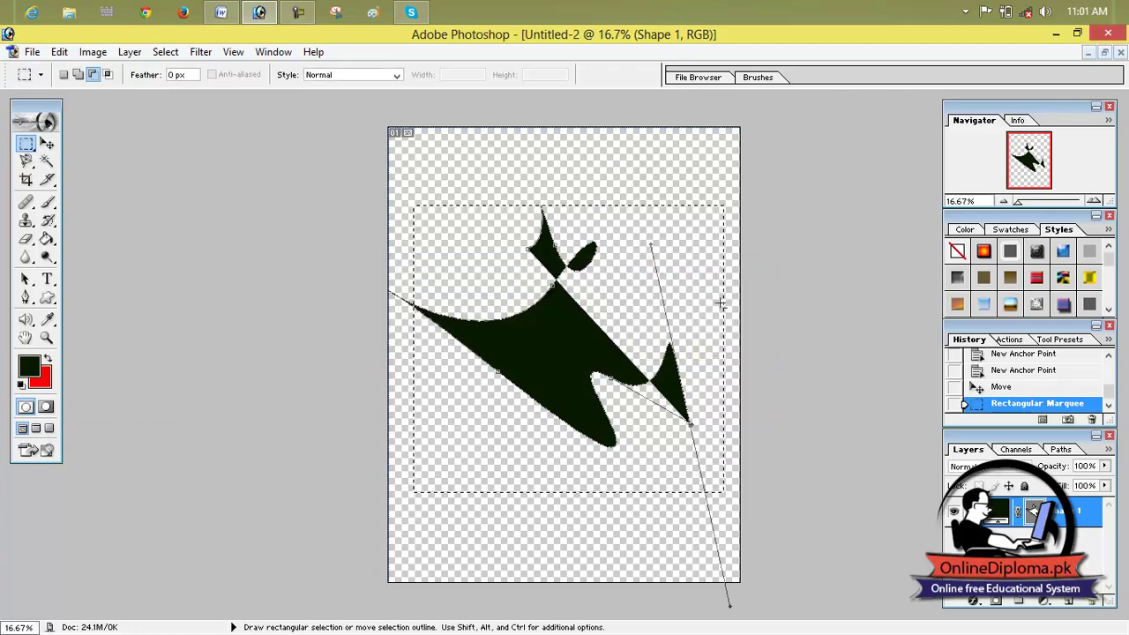
Step: Close the freeform shape document without saving and create another new document with transparent contents
{"action": "left_click", "coordinate": [1120, 52]}
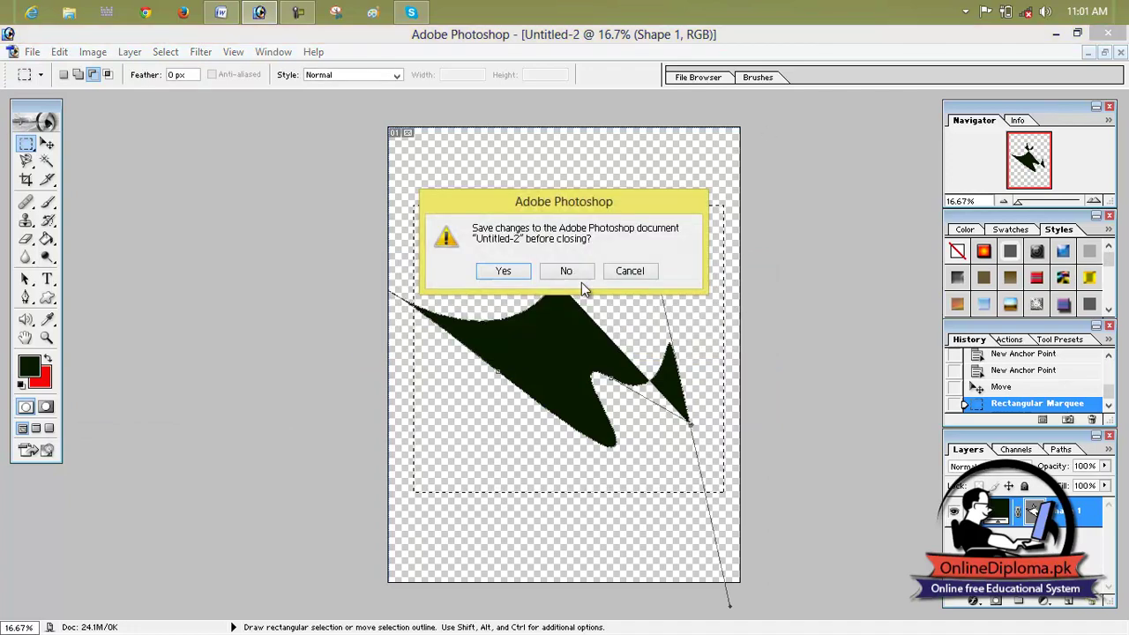
{"action": "left_click", "coordinate": [575, 273]}
{"action": "left_click", "coordinate": [32, 52]}
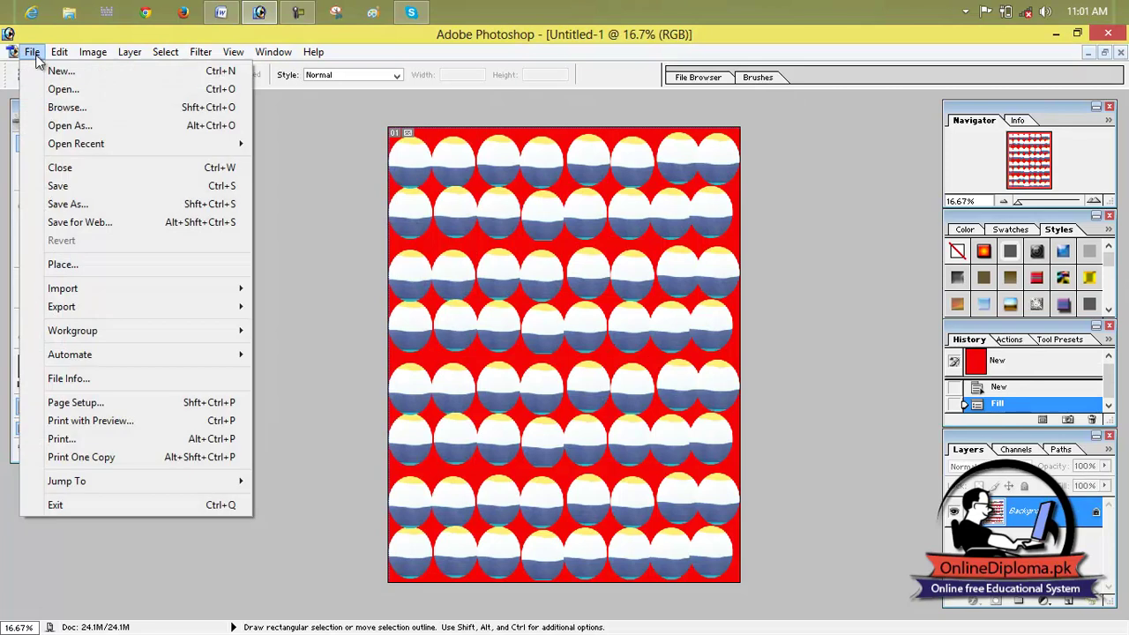
{"action": "left_click", "coordinate": [61, 70]}
{"action": "left_click", "coordinate": [698, 207]}
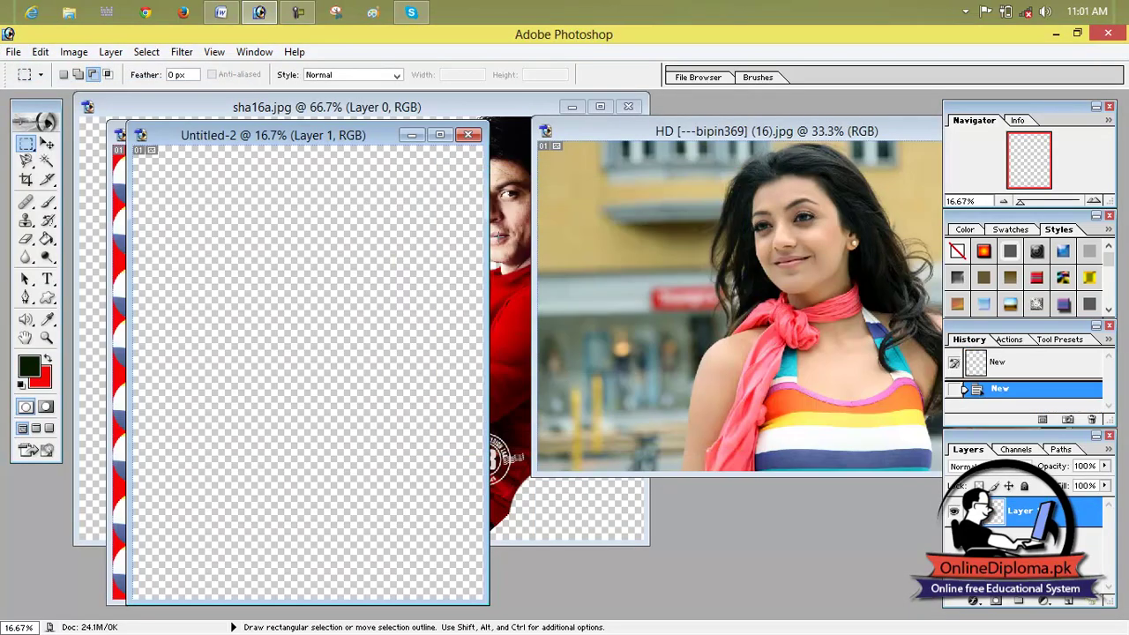
Step: Maximize the new document window and set the Custom Shape tool to the saved freeform shape
{"action": "left_click", "coordinate": [443, 134]}
{"action": "left_click", "coordinate": [110, 54]}
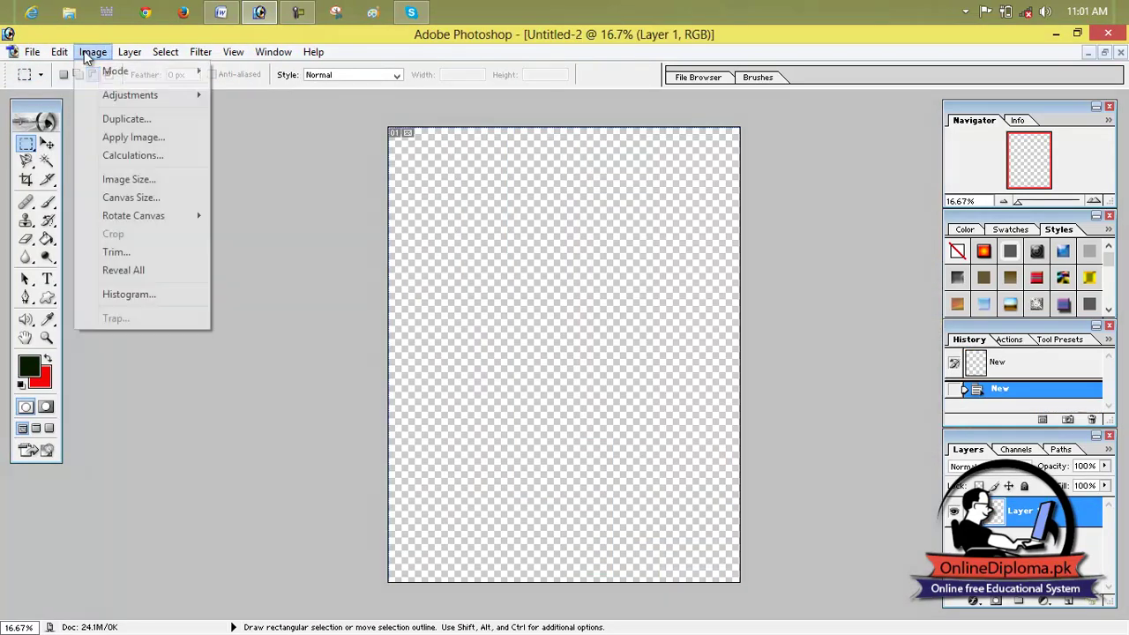
{"action": "left_click", "coordinate": [283, 139]}
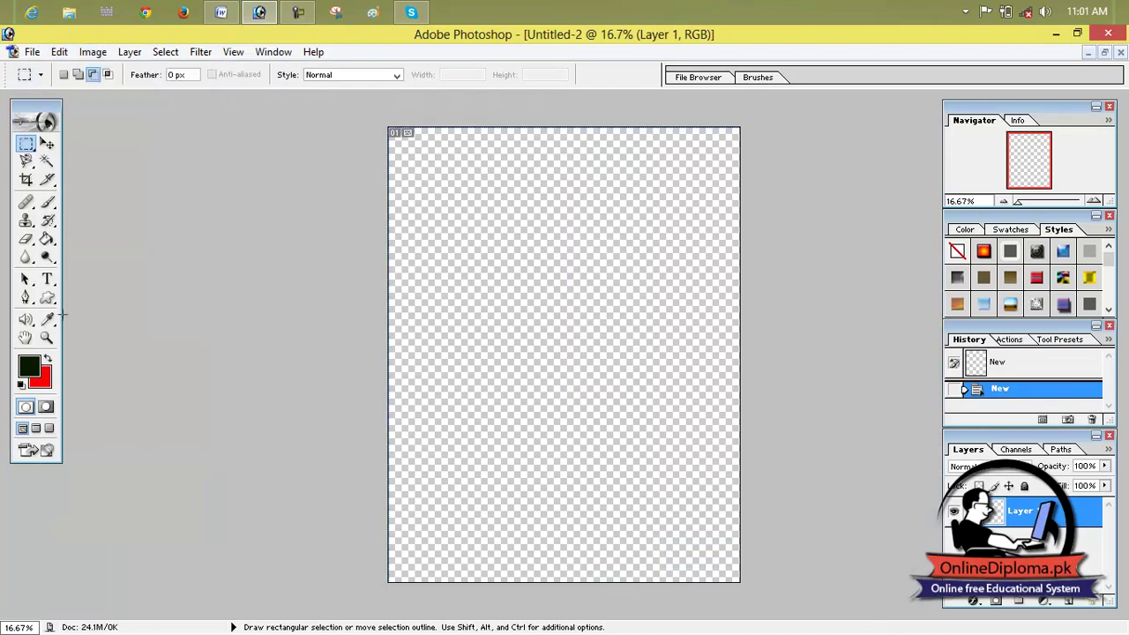
{"action": "left_click_drag", "start_coordinate": [47, 298], "coordinate": [137, 376]}
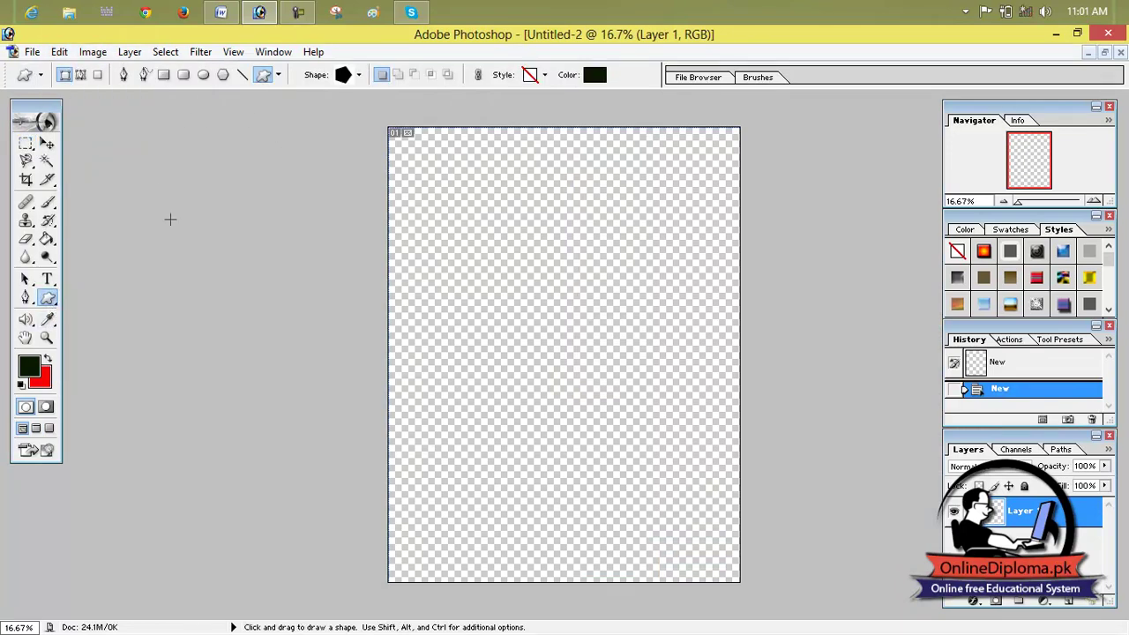
{"action": "left_click", "coordinate": [279, 75]}
{"action": "left_click", "coordinate": [279, 75]}
{"action": "left_click", "coordinate": [358, 76]}
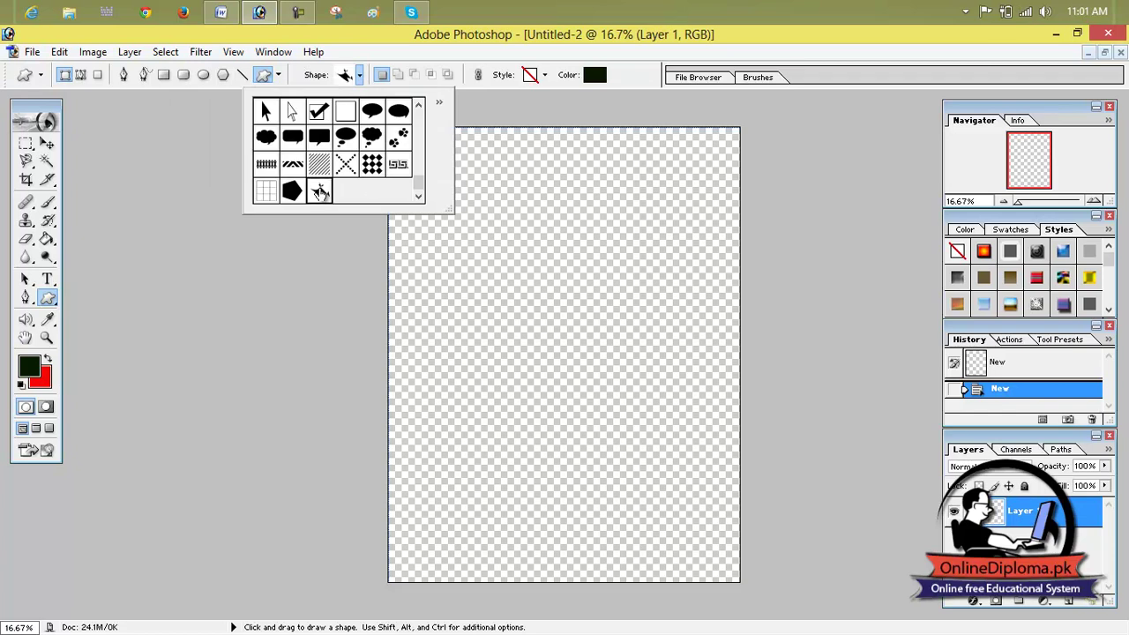
Step: Draw four copies of the freeform custom shape in different sizes and proportions on the canvas
{"action": "left_click_drag", "start_coordinate": [497, 230], "coordinate": [648, 408]}
{"action": "left_click_drag", "start_coordinate": [439, 226], "coordinate": [550, 314]}
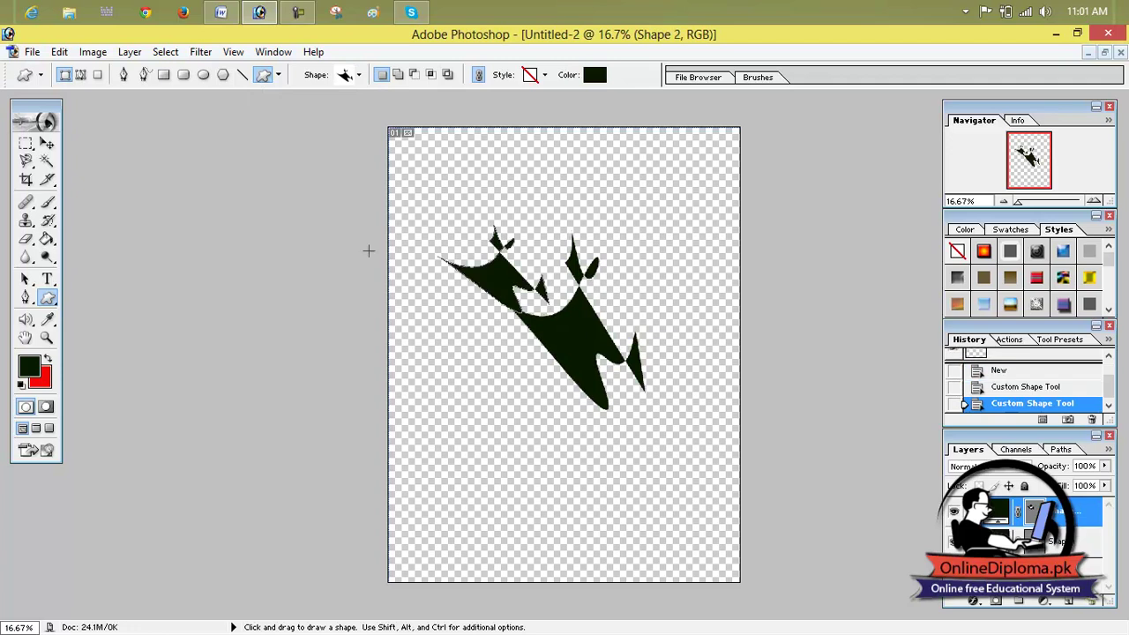
{"action": "left_click_drag", "start_coordinate": [464, 162], "coordinate": [550, 189]}
{"action": "left_click_drag", "start_coordinate": [404, 342], "coordinate": [609, 495]}
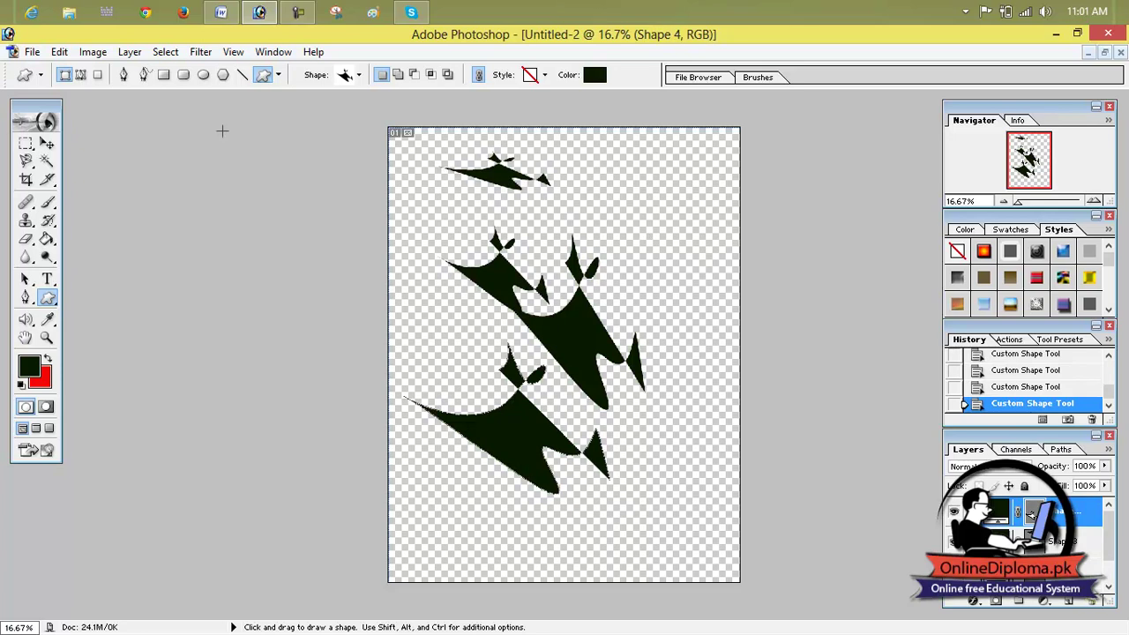
Step: Review the presets in Color Settings and accept the dialog with Color Management Off selected
{"action": "left_click", "coordinate": [94, 52]}
{"action": "mouse_move", "coordinate": [59, 52]}
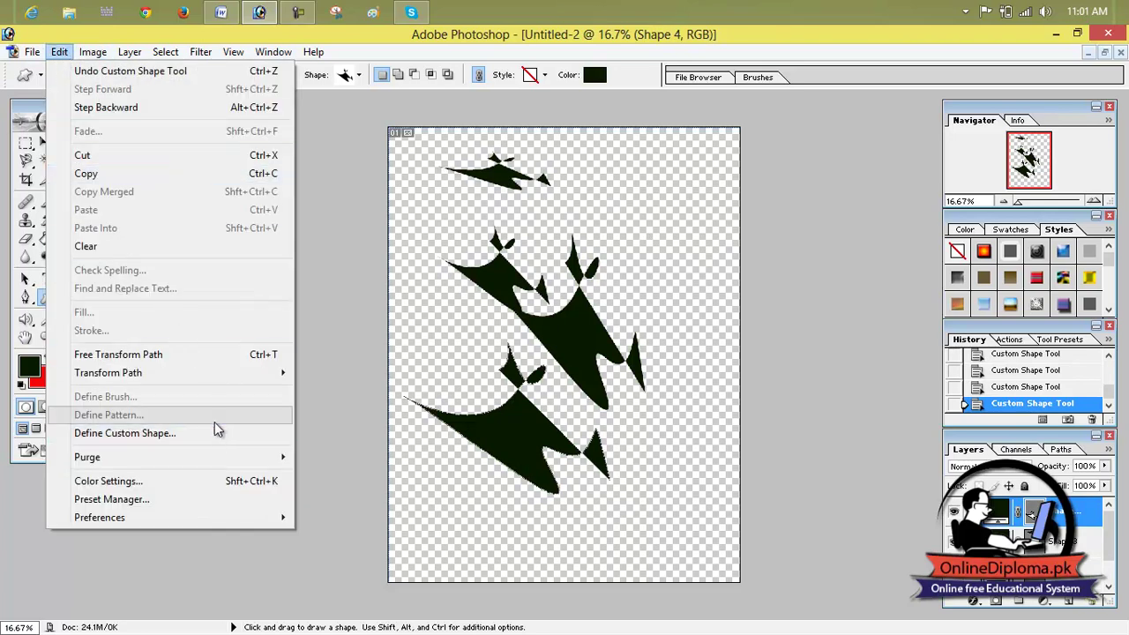
{"action": "left_click", "coordinate": [217, 481]}
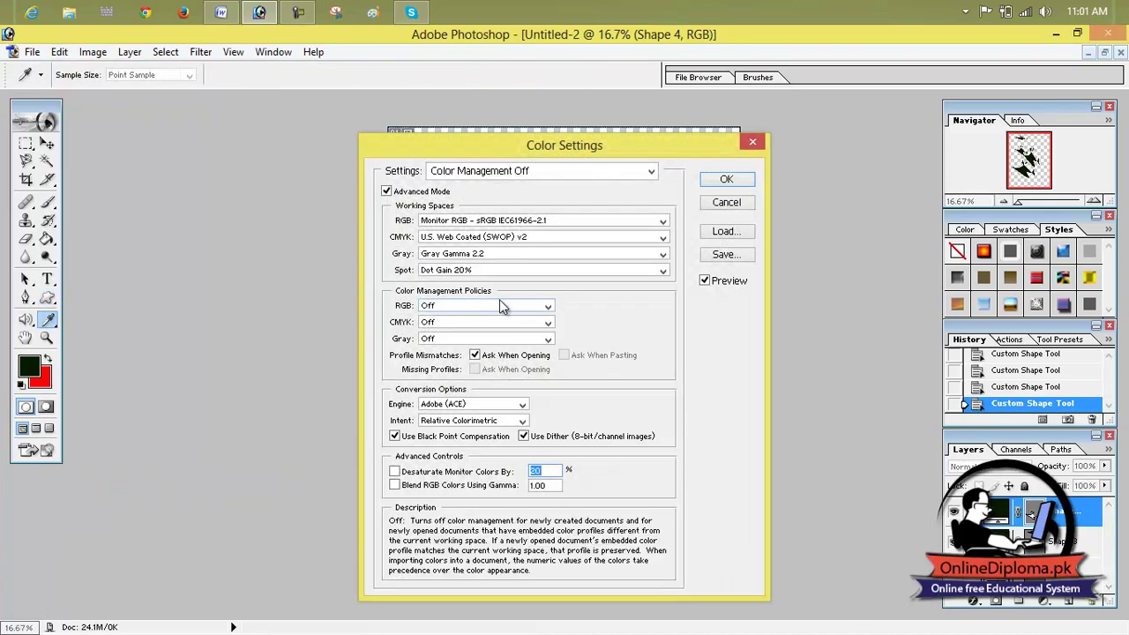
{"action": "left_click", "coordinate": [477, 173]}
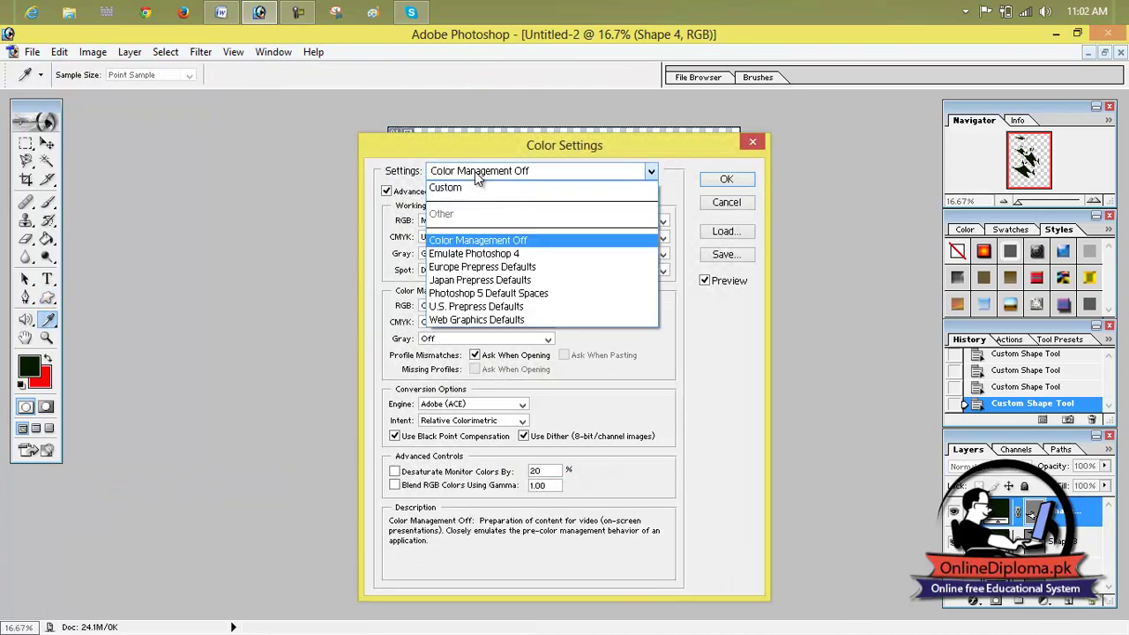
{"action": "left_click", "coordinate": [487, 247]}
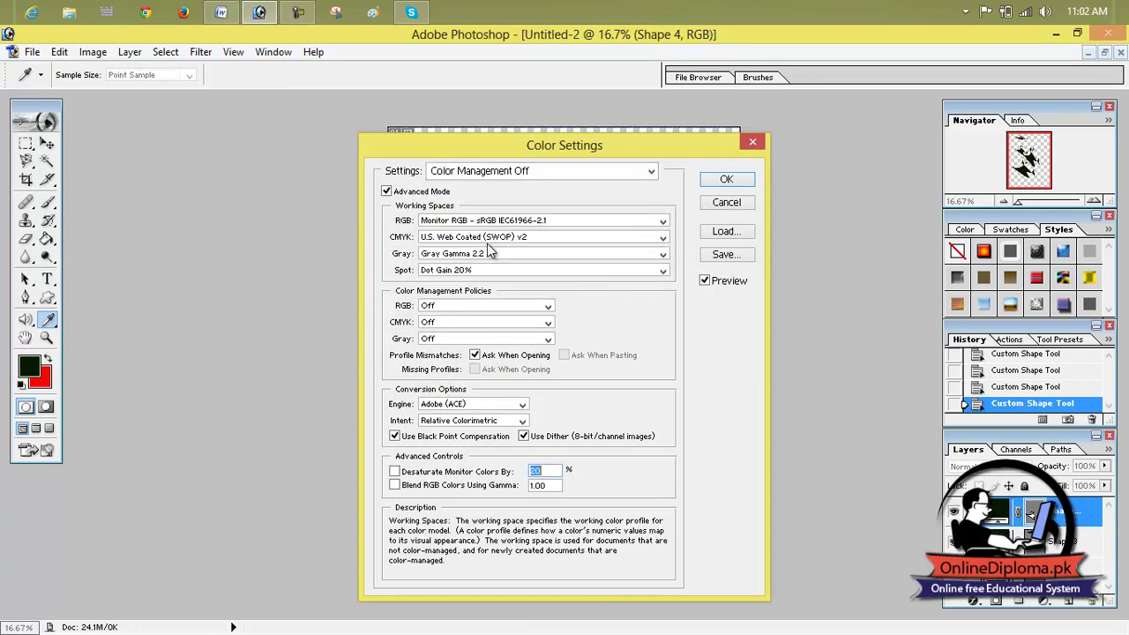
{"action": "left_click", "coordinate": [714, 177]}
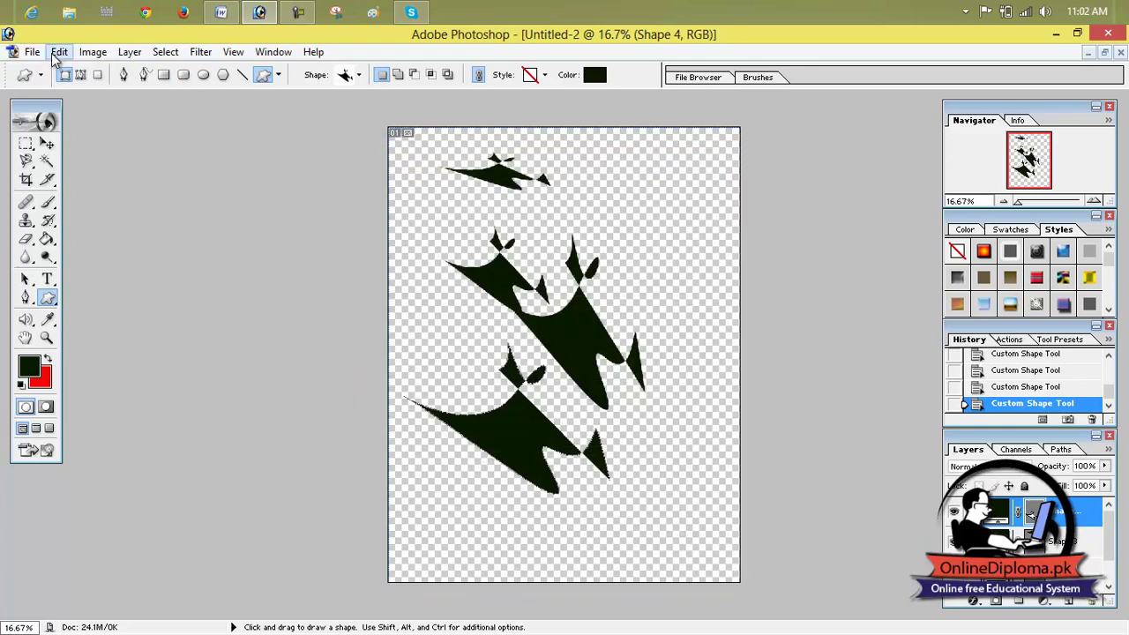
Step: Open the Preset Manager and load the Special Effect Brushes file into the brush presets
{"action": "left_click", "coordinate": [59, 51]}
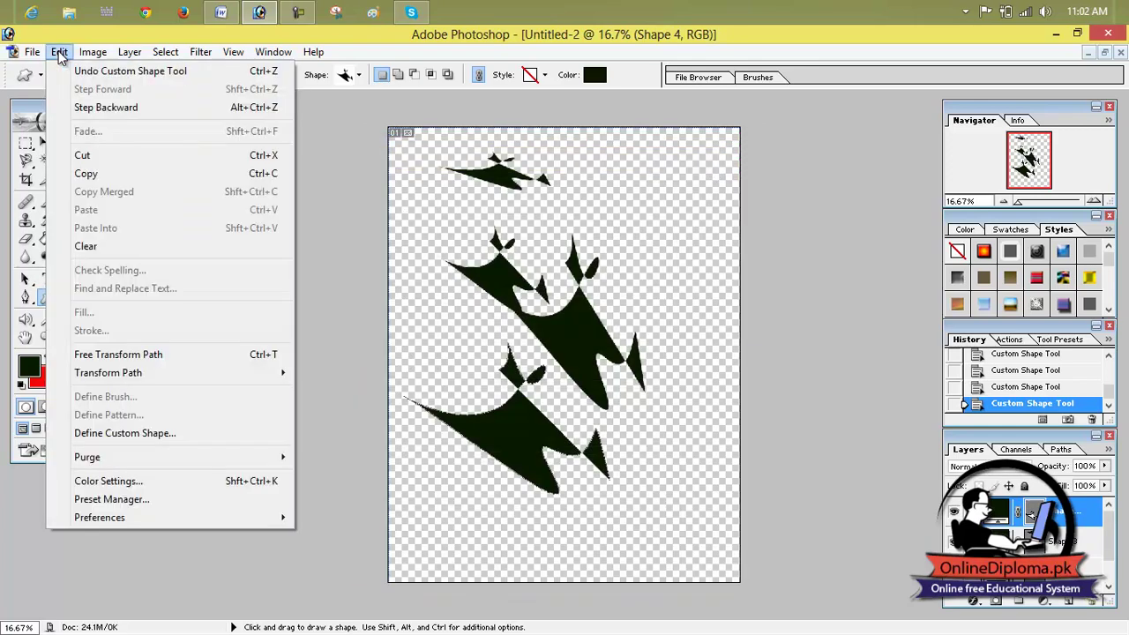
{"action": "left_click", "coordinate": [162, 499]}
{"action": "left_click", "coordinate": [551, 284]}
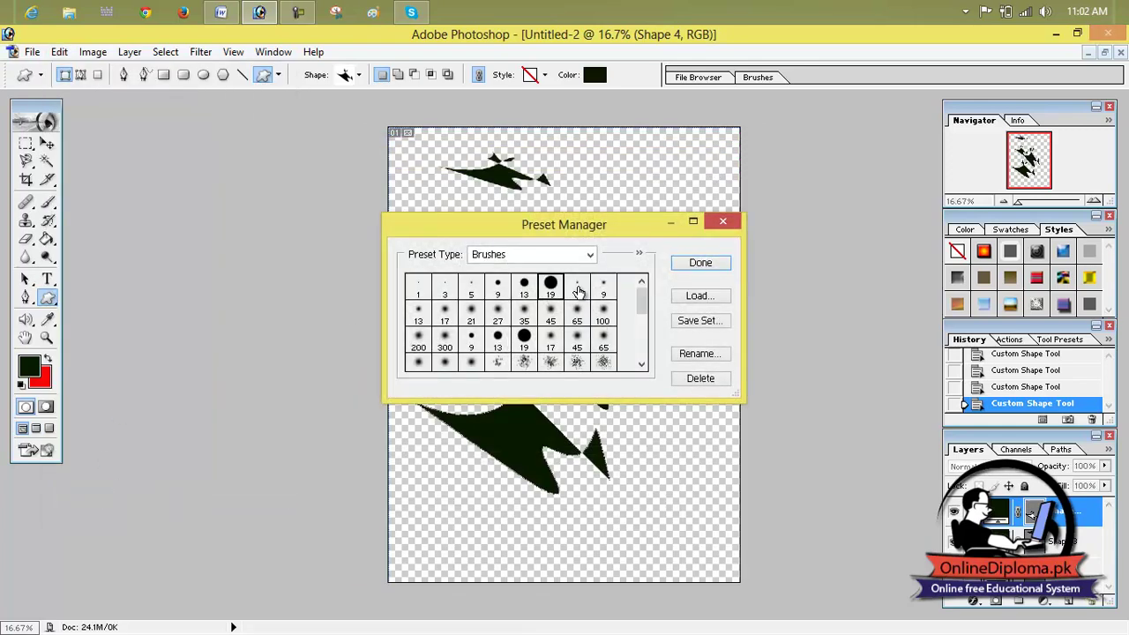
{"action": "left_click_drag", "start_coordinate": [641, 302], "coordinate": [644, 366]}
{"action": "left_click", "coordinate": [551, 330]}
{"action": "left_click", "coordinate": [696, 294]}
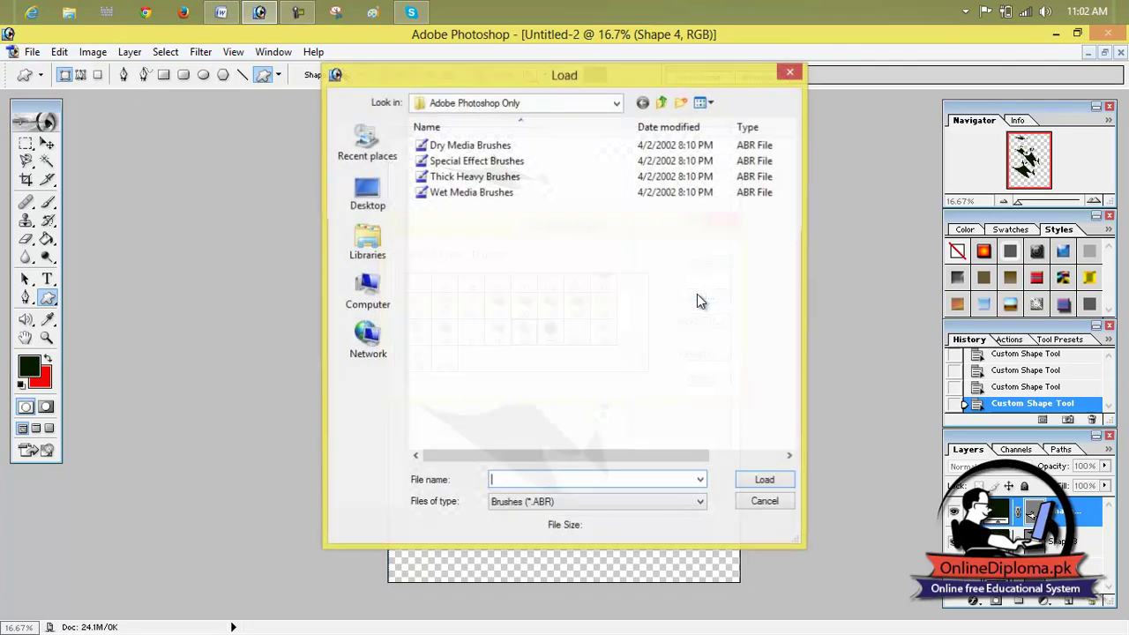
{"action": "left_click", "coordinate": [502, 177]}
{"action": "left_click", "coordinate": [495, 166]}
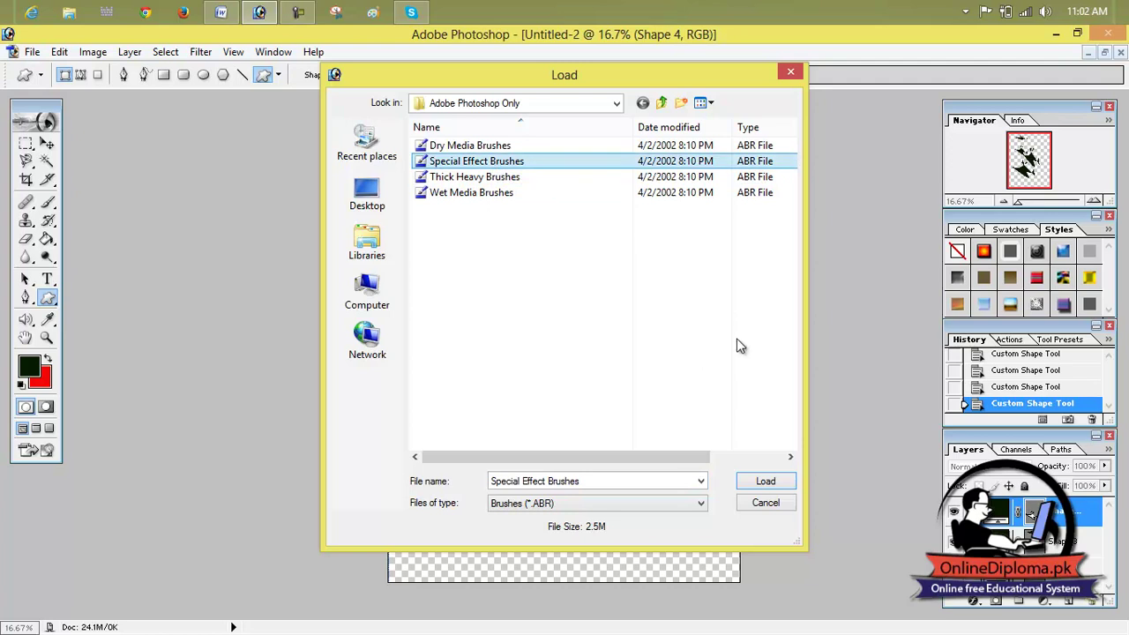
{"action": "left_click", "coordinate": [764, 483]}
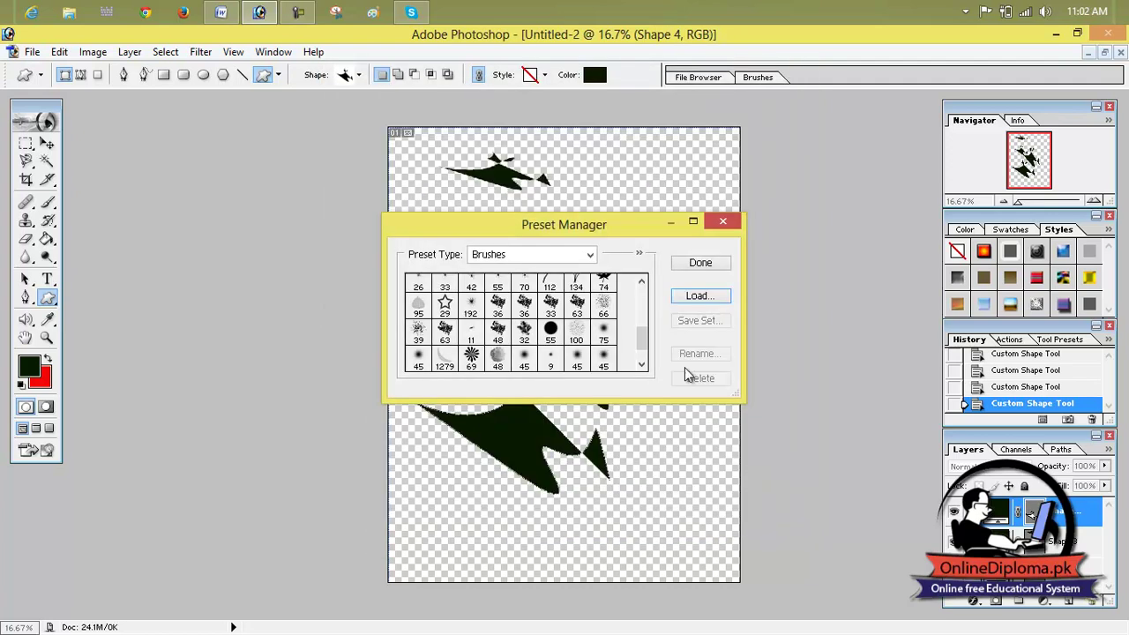
Step: Switch the Preset Manager to Gradients and load the Special Effects gradient file
{"action": "left_click", "coordinate": [590, 254]}
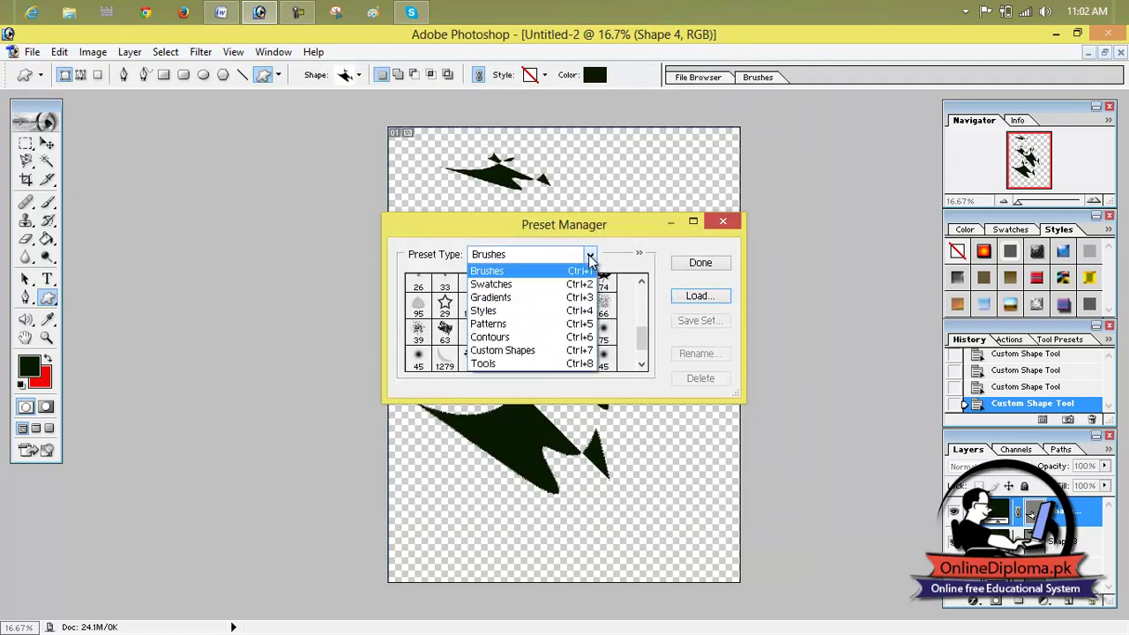
{"action": "left_click", "coordinate": [529, 301]}
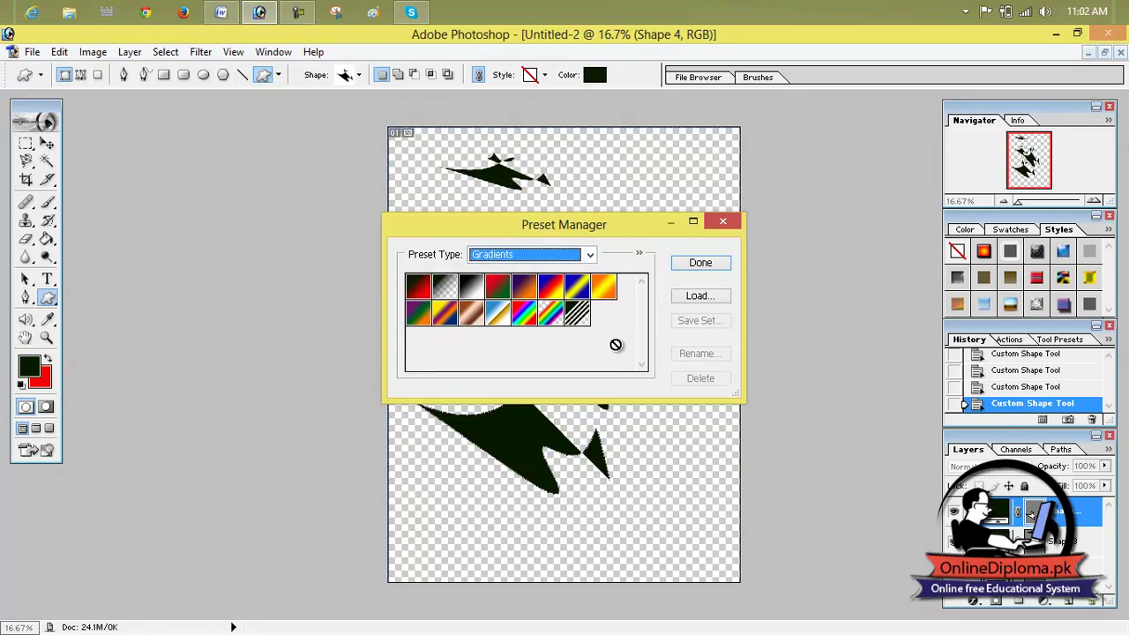
{"action": "left_click", "coordinate": [696, 296]}
{"action": "left_click", "coordinate": [445, 224]}
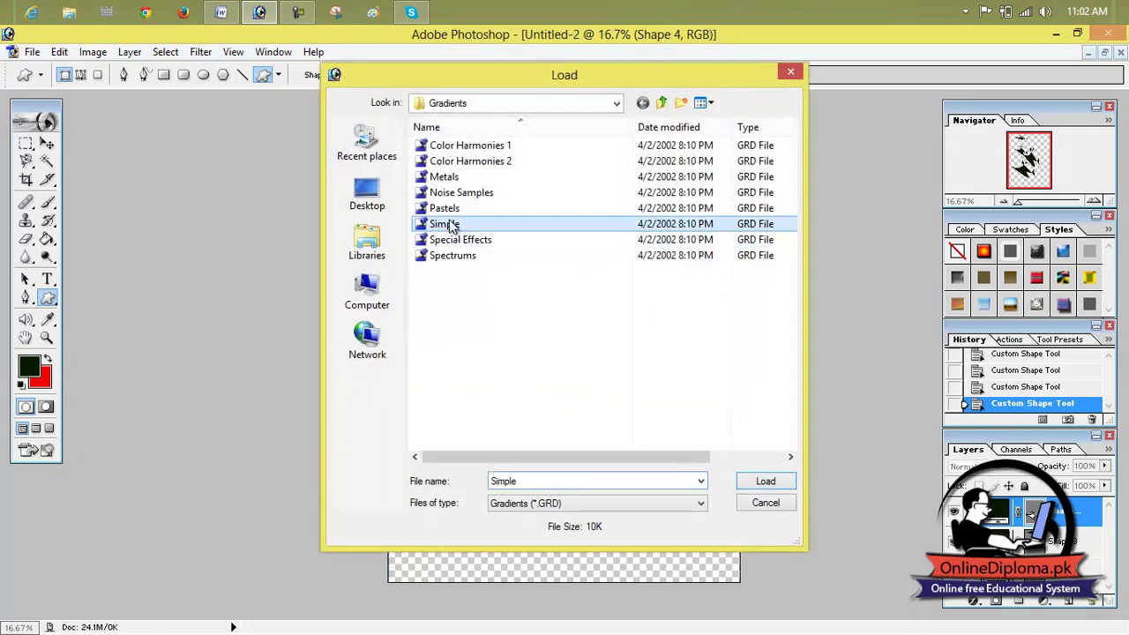
{"action": "double_click", "coordinate": [459, 243]}
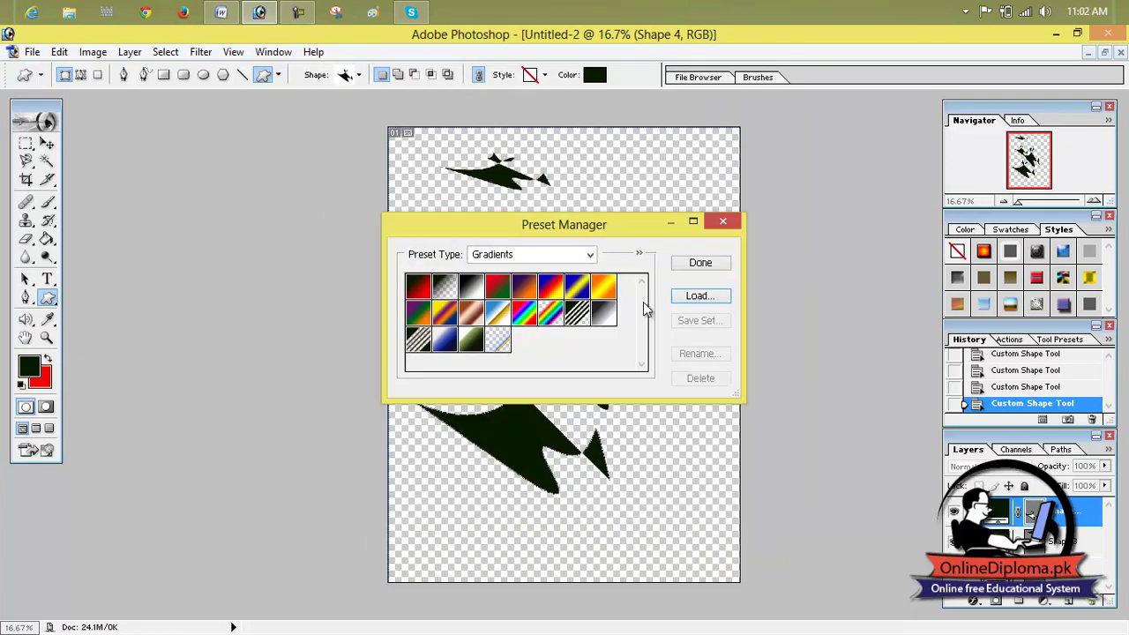
Step: Switch the Preset Manager to Contours, load the first available contour file and look through the extended list
{"action": "left_click", "coordinate": [591, 259]}
{"action": "left_click", "coordinate": [544, 334]}
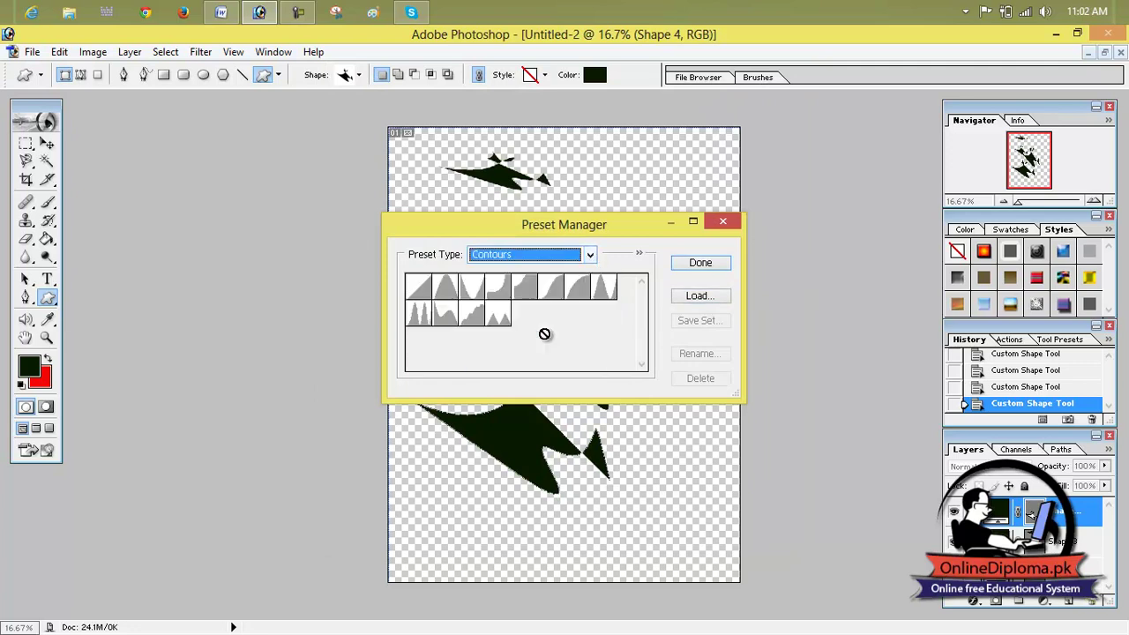
{"action": "left_click", "coordinate": [697, 296]}
{"action": "left_click", "coordinate": [468, 148]}
{"action": "left_click", "coordinate": [759, 480]}
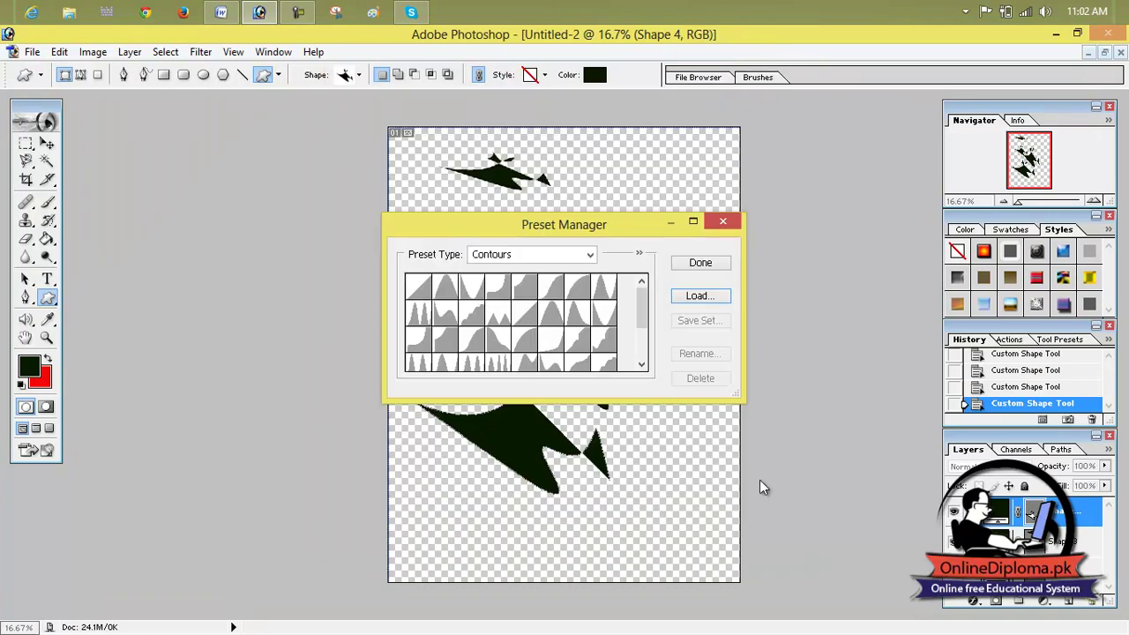
{"action": "left_click_drag", "start_coordinate": [641, 323], "coordinate": [642, 354]}
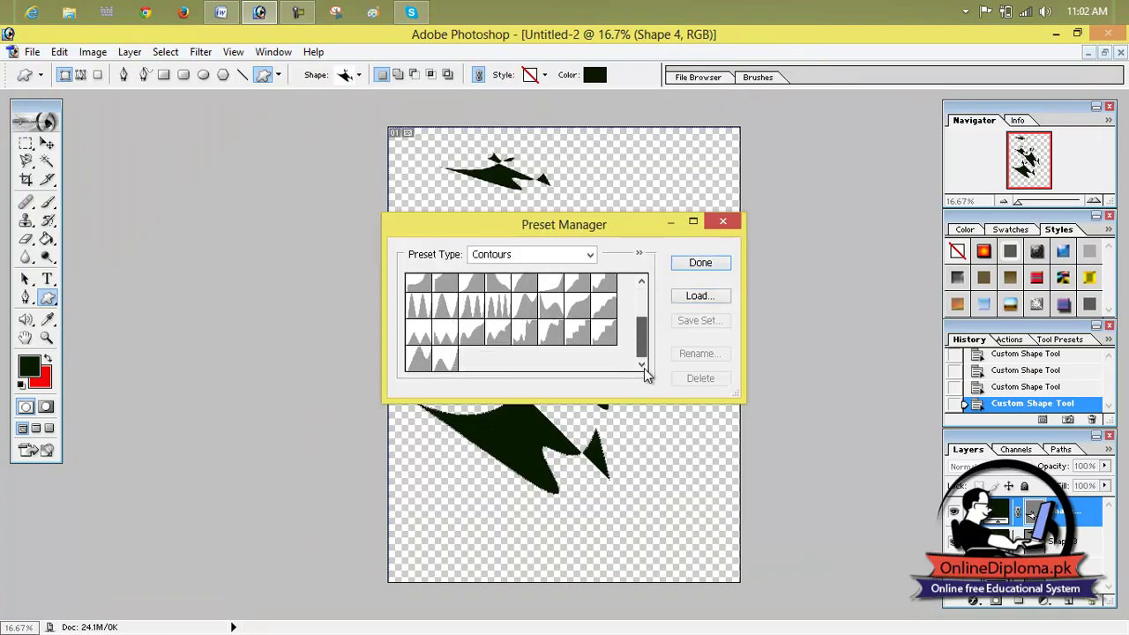
Step: Examine the Tools presets and the tool preset files available for loading, without loading any of them
{"action": "left_click", "coordinate": [591, 254]}
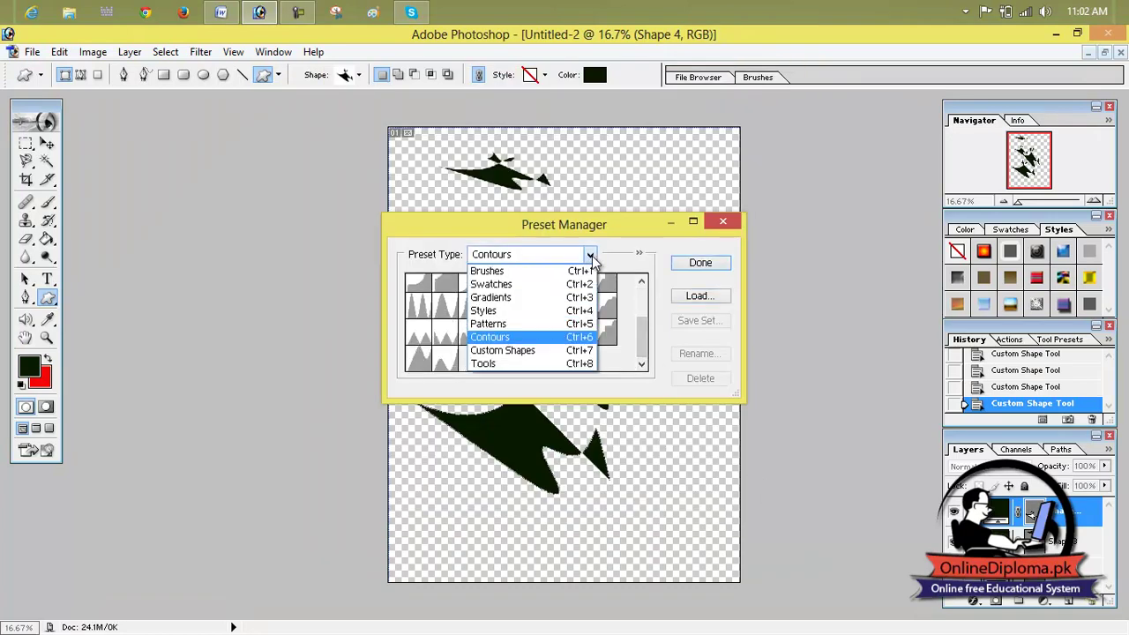
{"action": "left_click", "coordinate": [542, 363]}
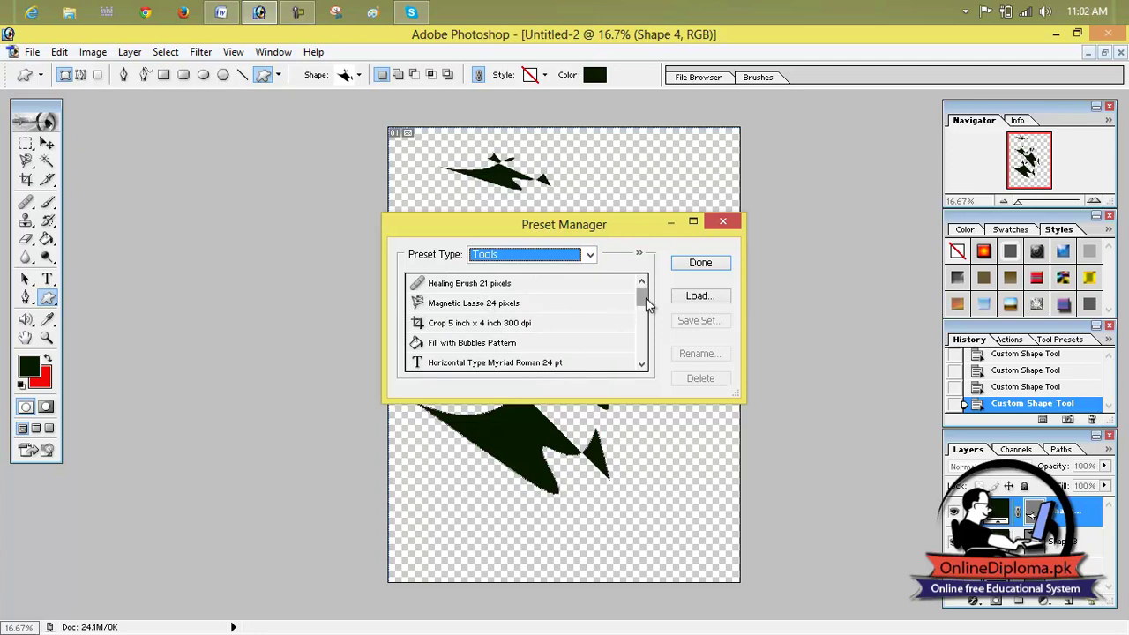
{"action": "left_click_drag", "start_coordinate": [646, 298], "coordinate": [641, 365]}
{"action": "left_click", "coordinate": [698, 296]}
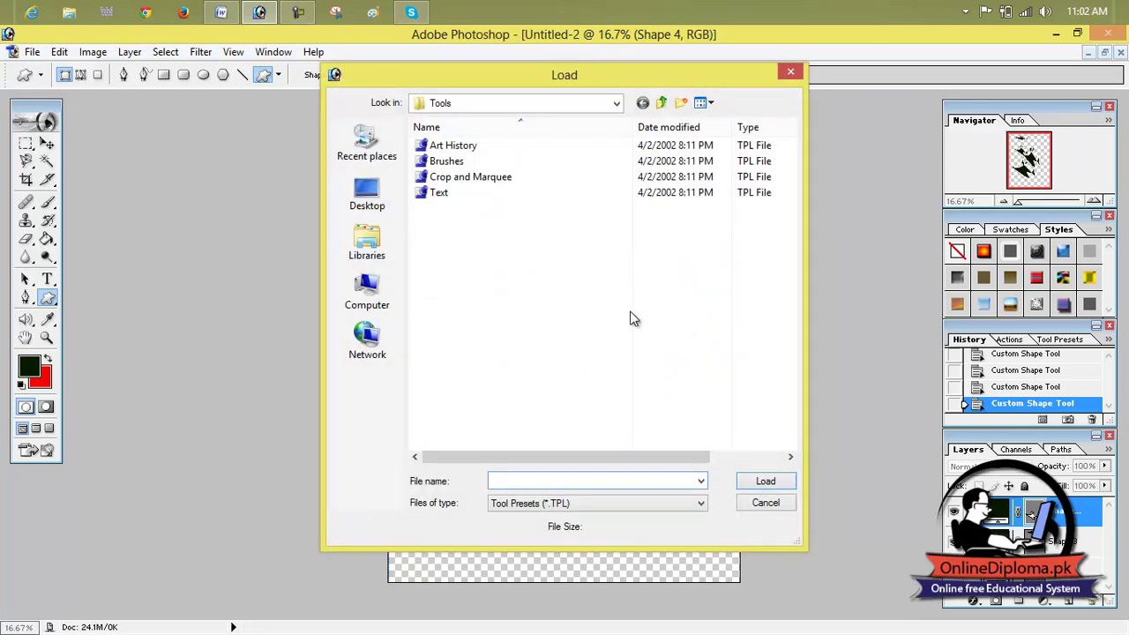
{"action": "left_click", "coordinate": [477, 178]}
{"action": "left_click", "coordinate": [469, 192]}
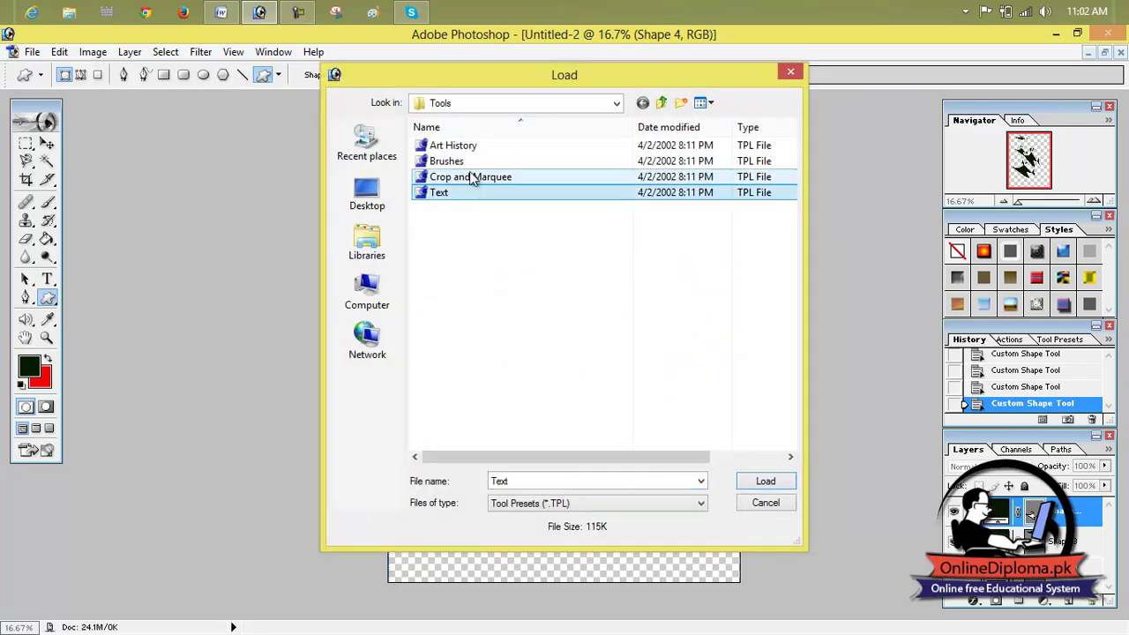
{"action": "left_click", "coordinate": [470, 163]}
{"action": "left_click", "coordinate": [463, 145]}
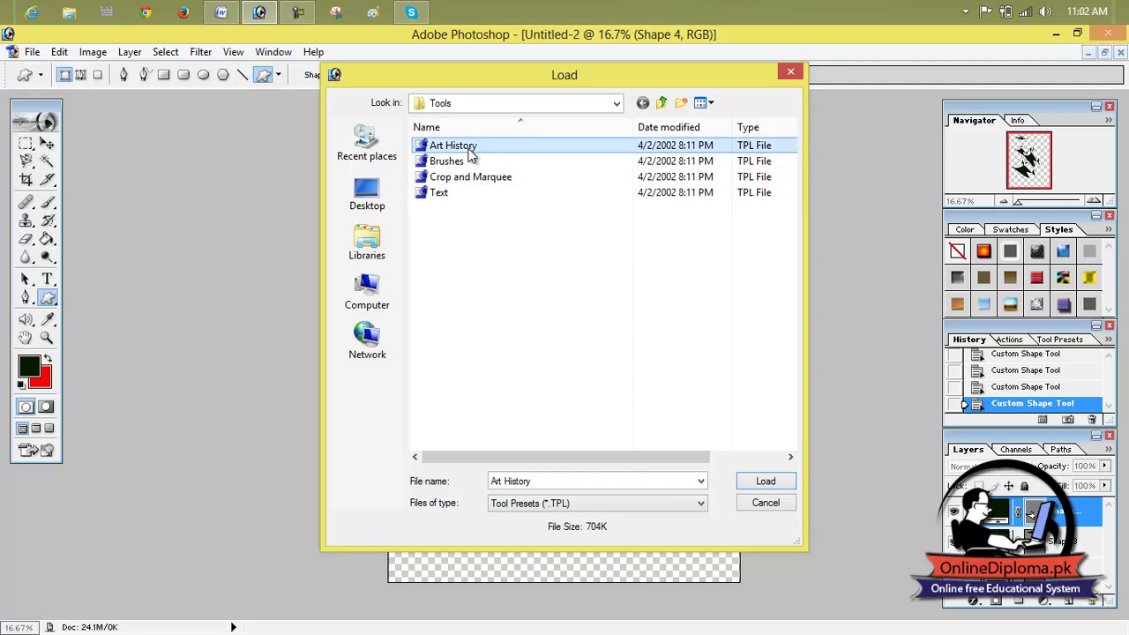
{"action": "left_click", "coordinate": [791, 73]}
Step: Load the Tiles file into the Custom Shapes presets, look through the list and close the Preset Manager
{"action": "left_click", "coordinate": [589, 255]}
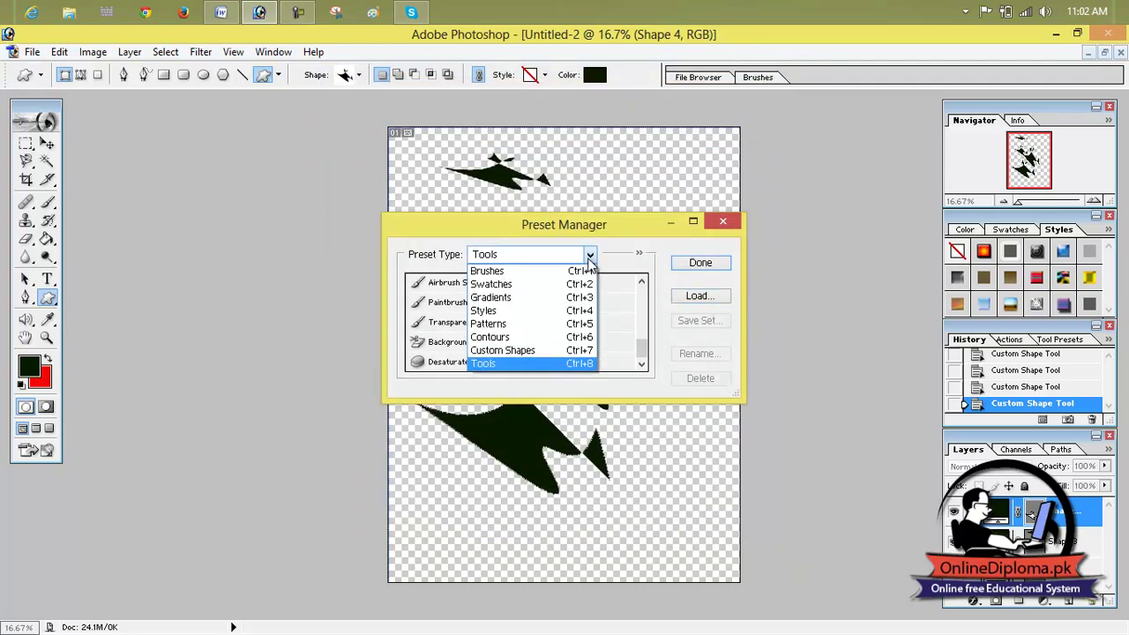
{"action": "left_click", "coordinate": [552, 352]}
{"action": "left_click_drag", "start_coordinate": [640, 300], "coordinate": [641, 350]}
{"action": "left_click", "coordinate": [697, 295]}
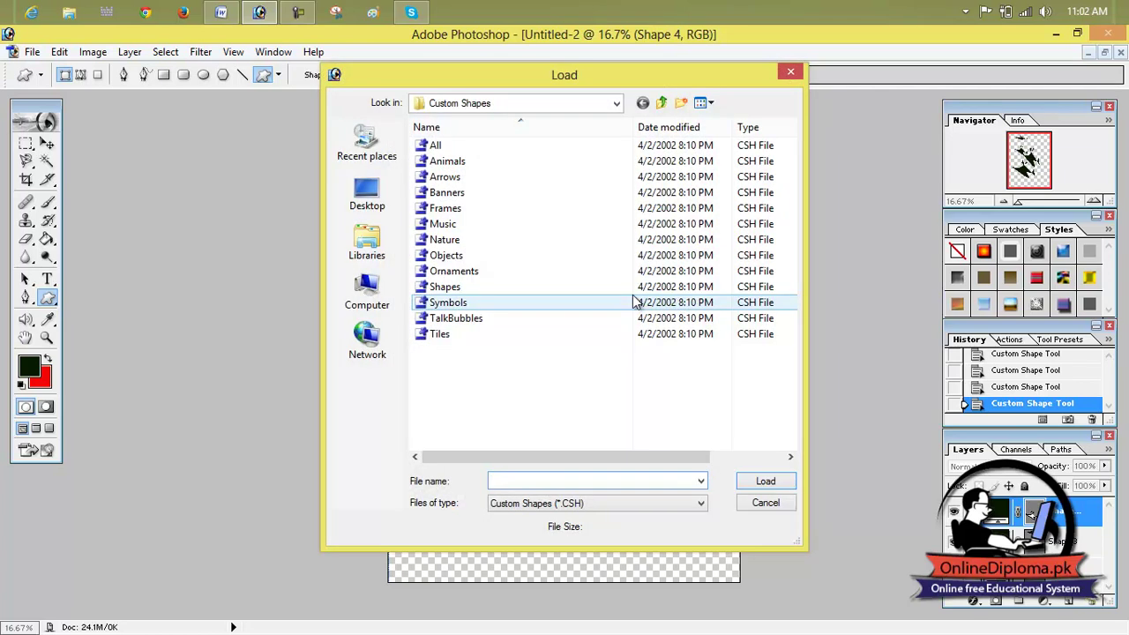
{"action": "left_click", "coordinate": [506, 244]}
{"action": "left_click", "coordinate": [505, 255]}
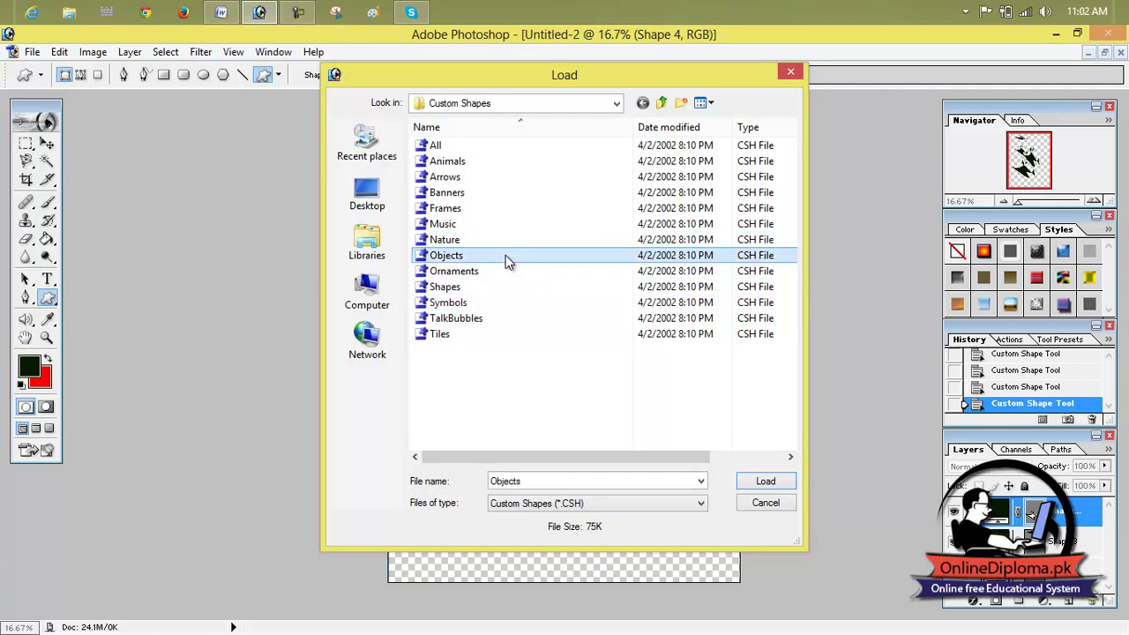
{"action": "left_click", "coordinate": [509, 287]}
{"action": "left_click", "coordinate": [511, 302]}
{"action": "left_click", "coordinate": [508, 319]}
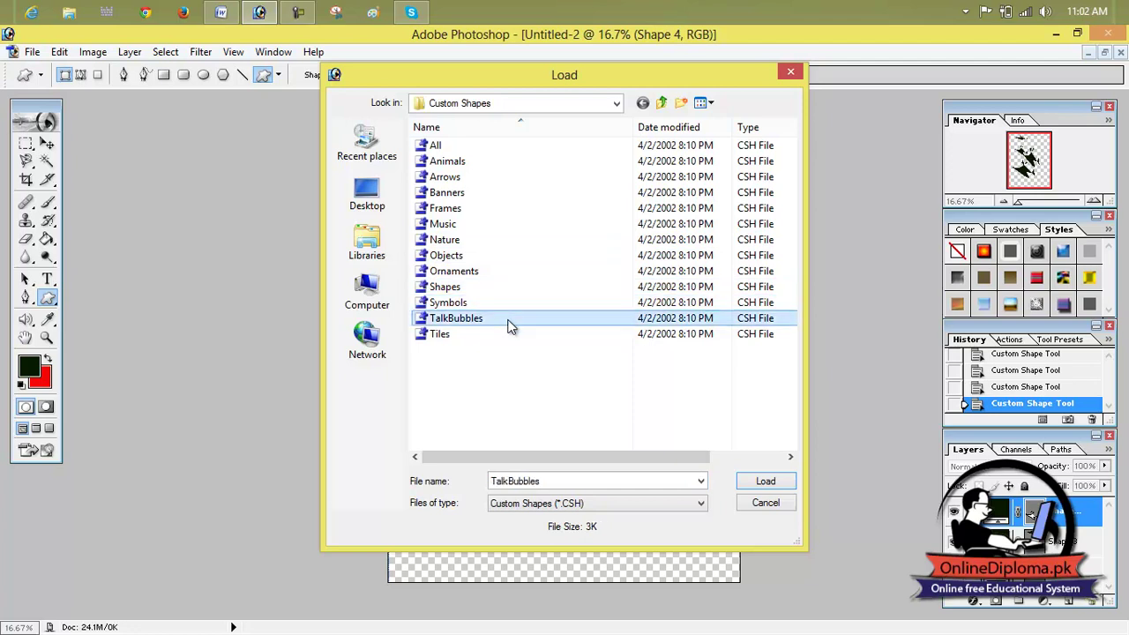
{"action": "double_click", "coordinate": [506, 336]}
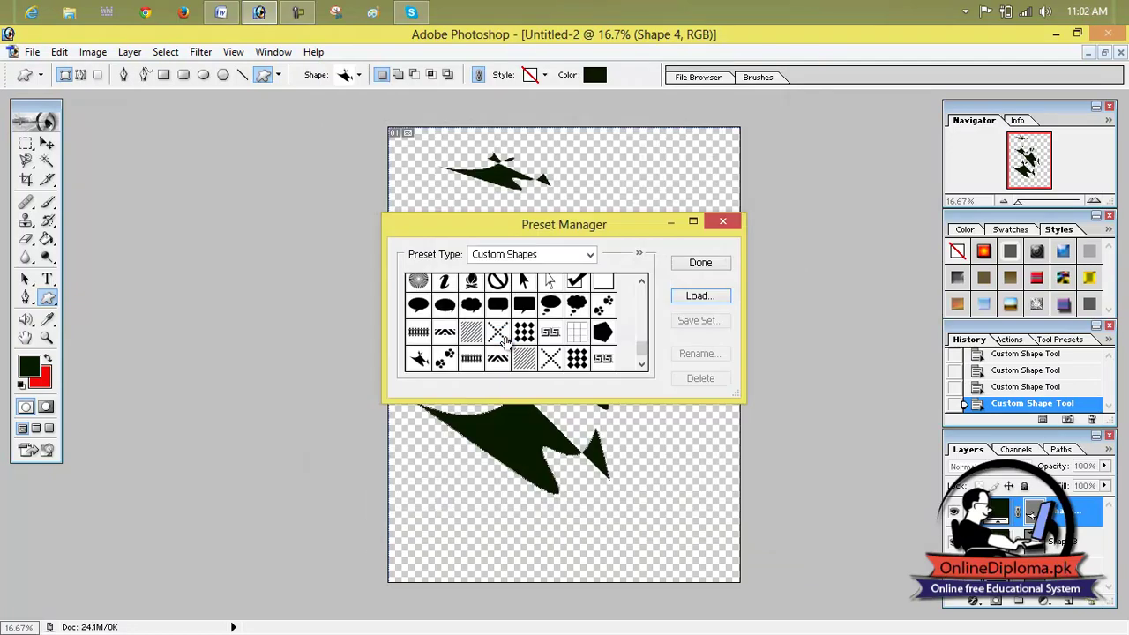
{"action": "left_click", "coordinate": [641, 362]}
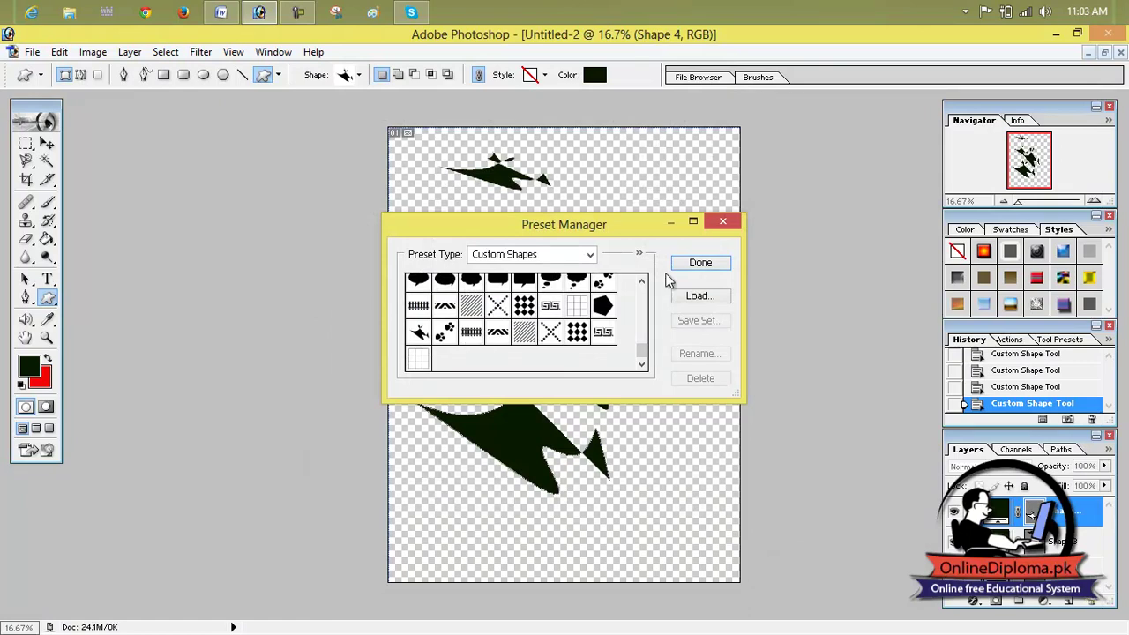
{"action": "left_click", "coordinate": [723, 223]}
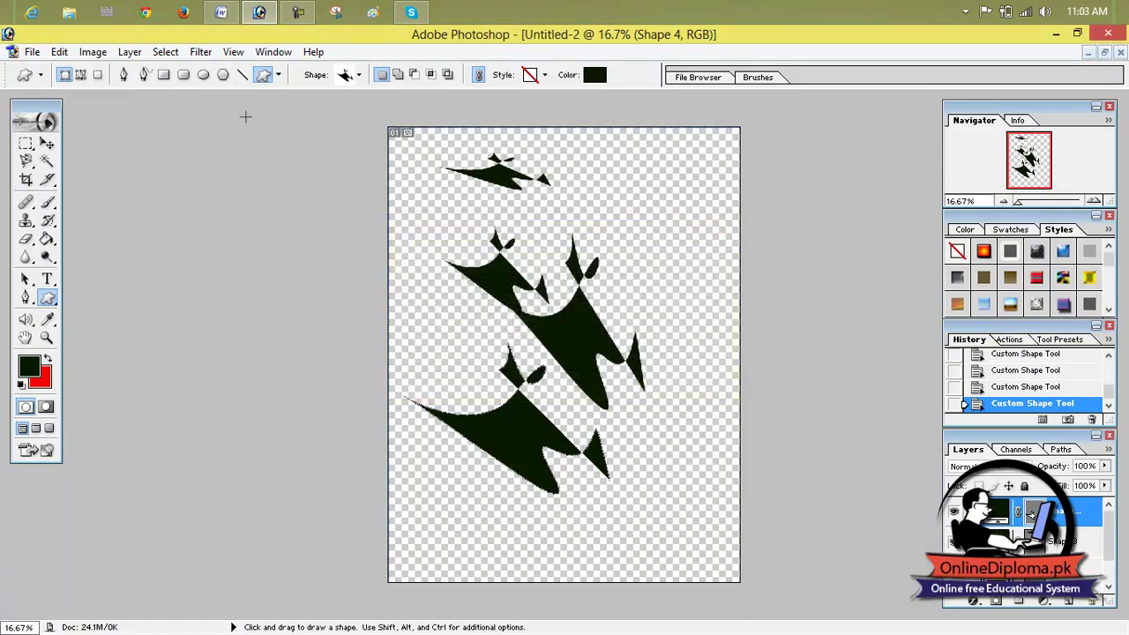
Step: Look through the Transparency & Gamut, Units & Rulers and Memory & Image Cache preferences, and close the Preferences without changes
{"action": "left_click", "coordinate": [70, 55]}
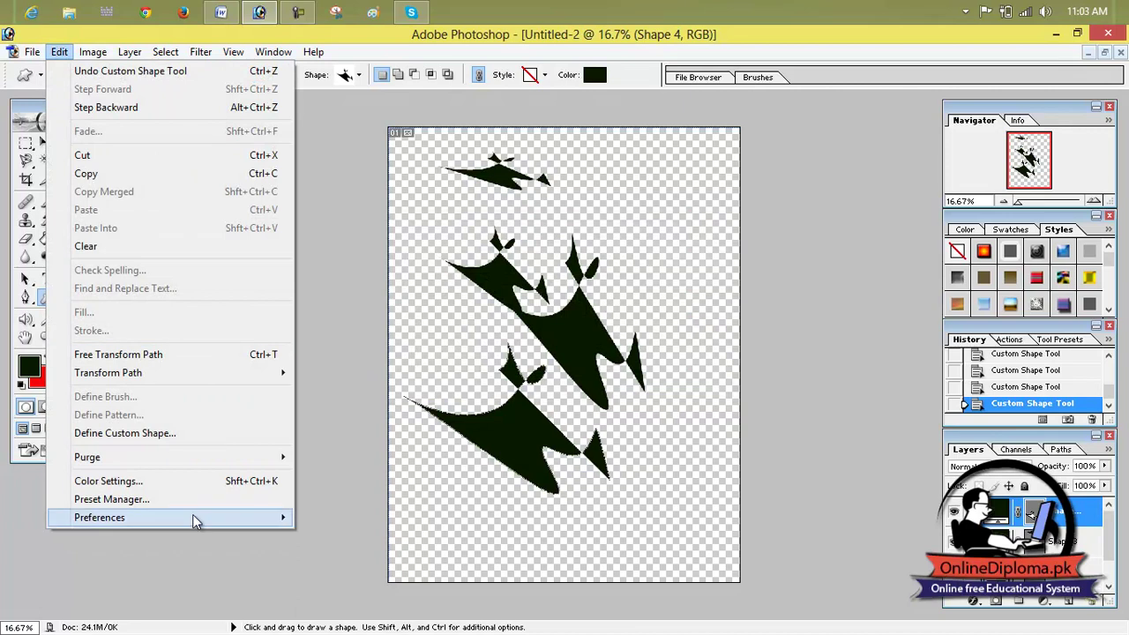
{"action": "mouse_move", "coordinate": [194, 518]}
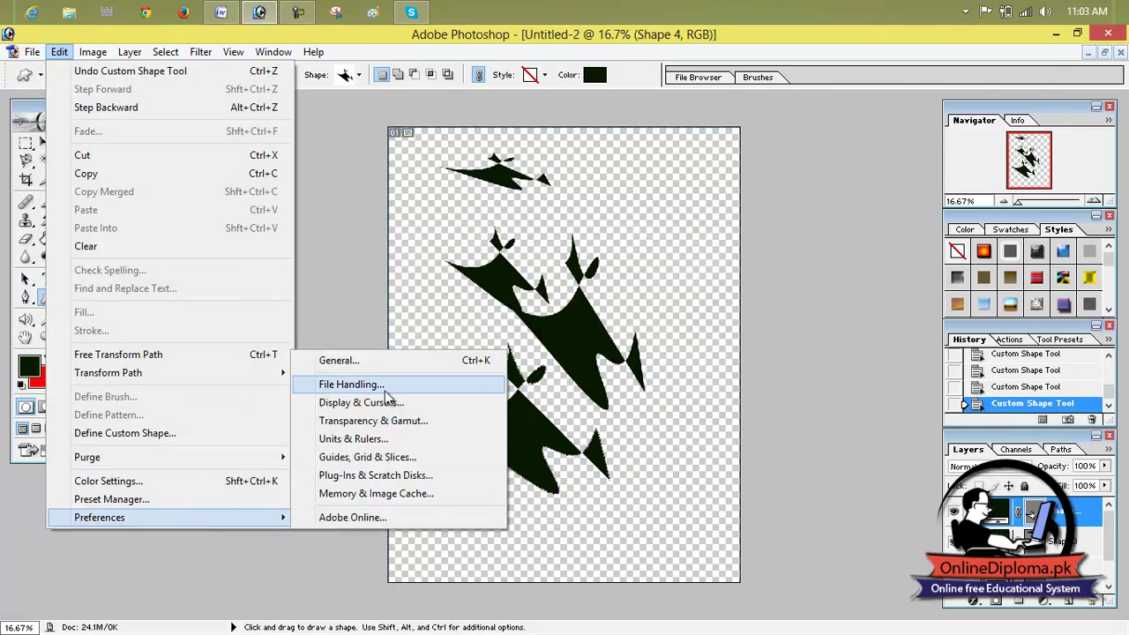
{"action": "left_click", "coordinate": [401, 423]}
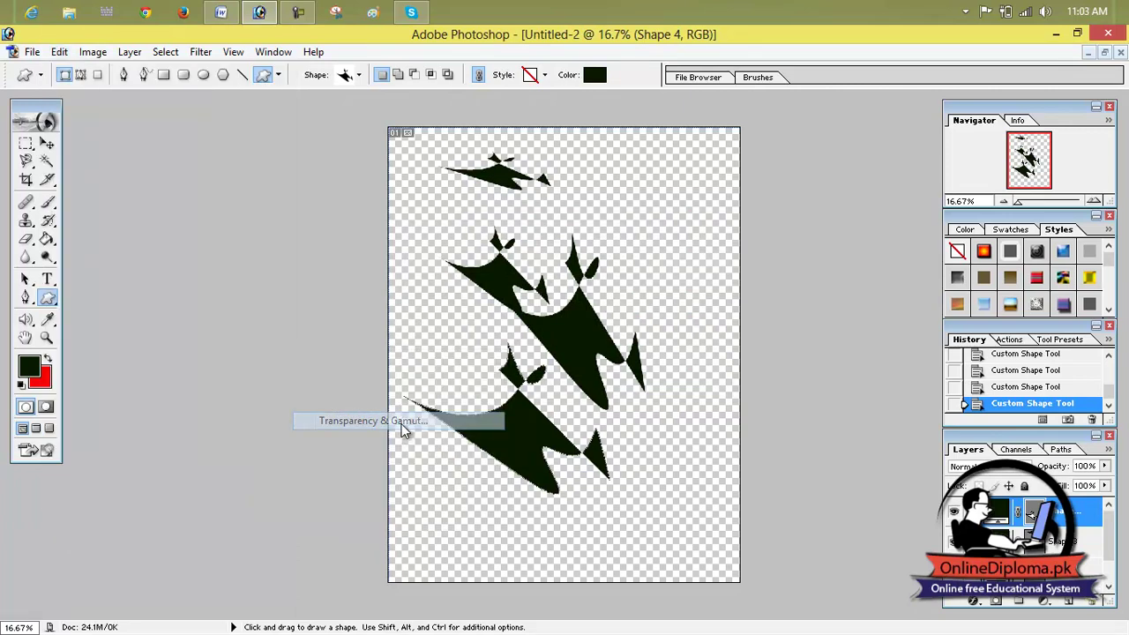
{"action": "left_click", "coordinate": [489, 168]}
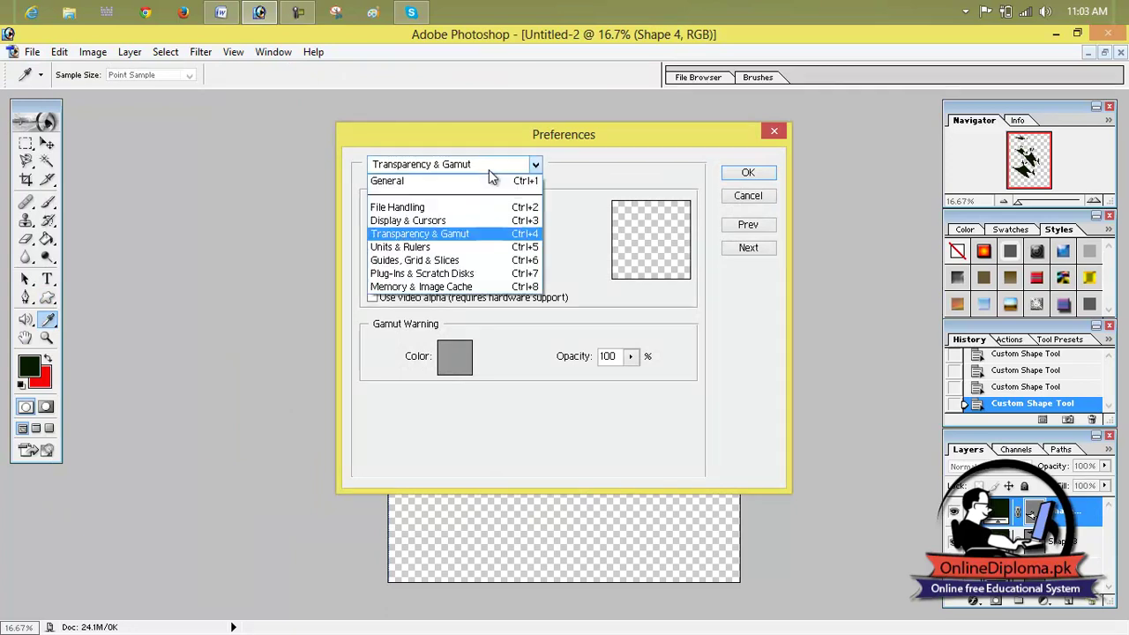
{"action": "left_click", "coordinate": [476, 251]}
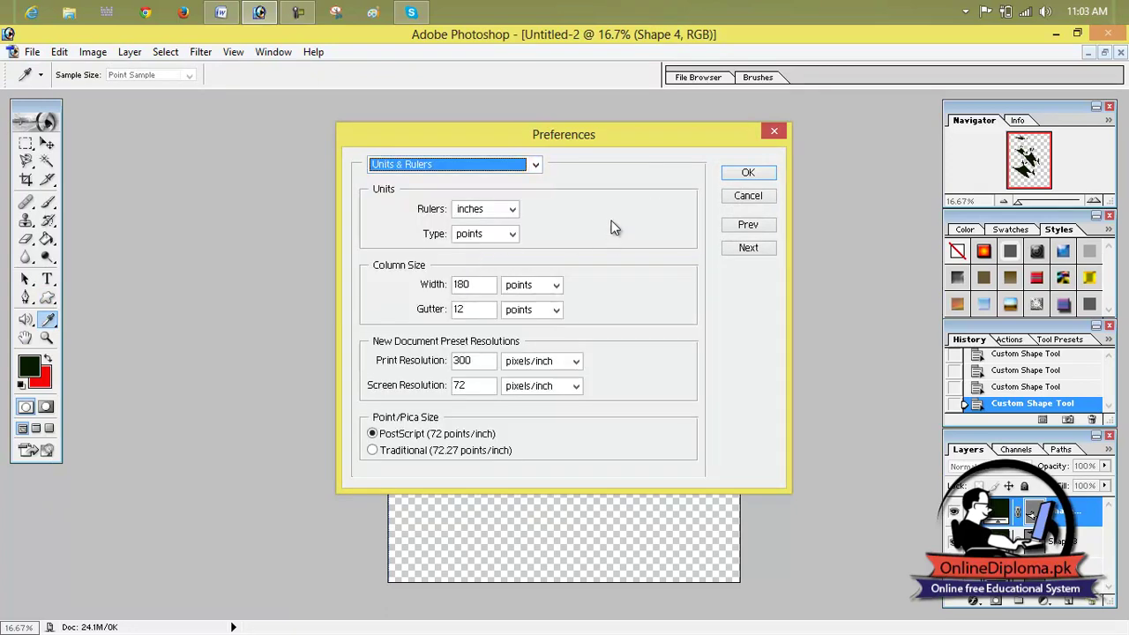
{"action": "left_click", "coordinate": [508, 209]}
{"action": "left_click", "coordinate": [499, 209]}
{"action": "left_click", "coordinate": [510, 168]}
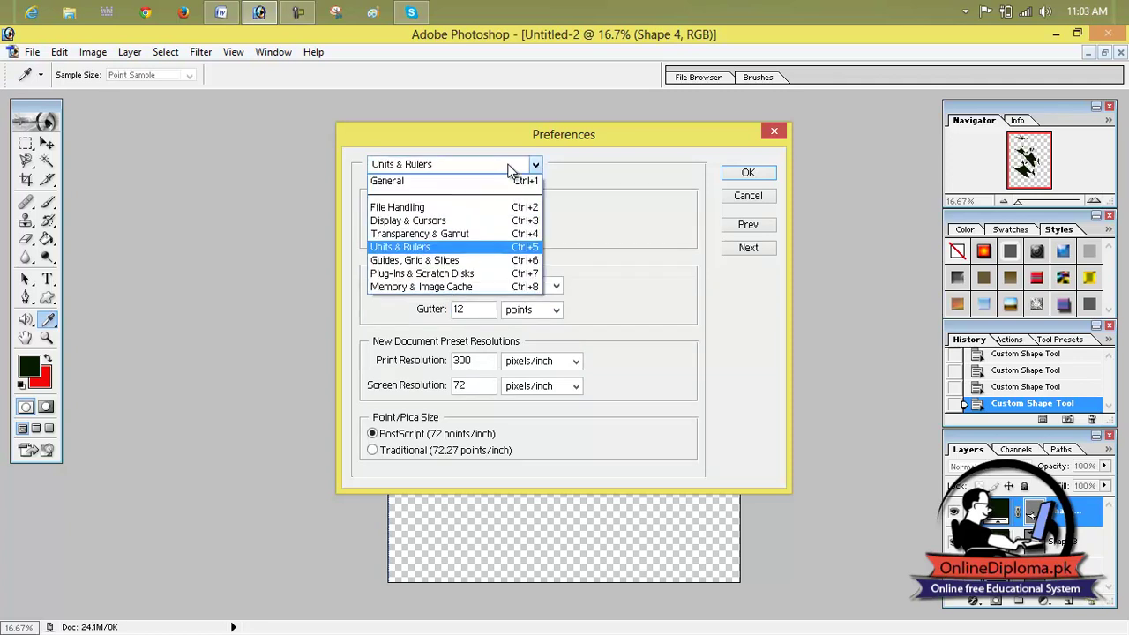
{"action": "left_click", "coordinate": [474, 289]}
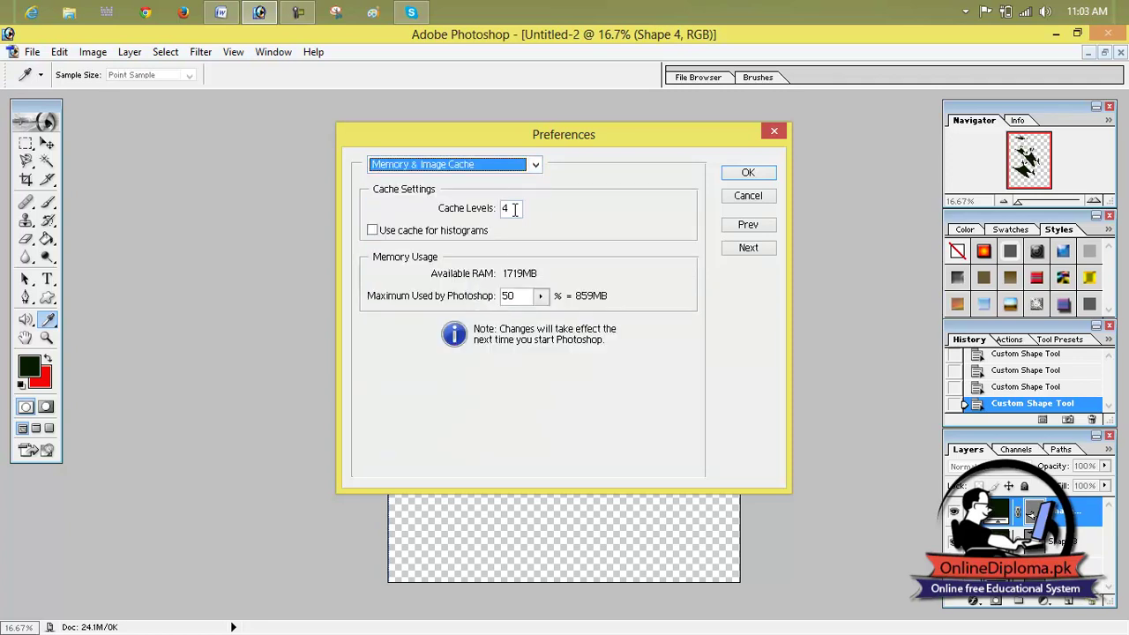
{"action": "left_click", "coordinate": [59, 52]}
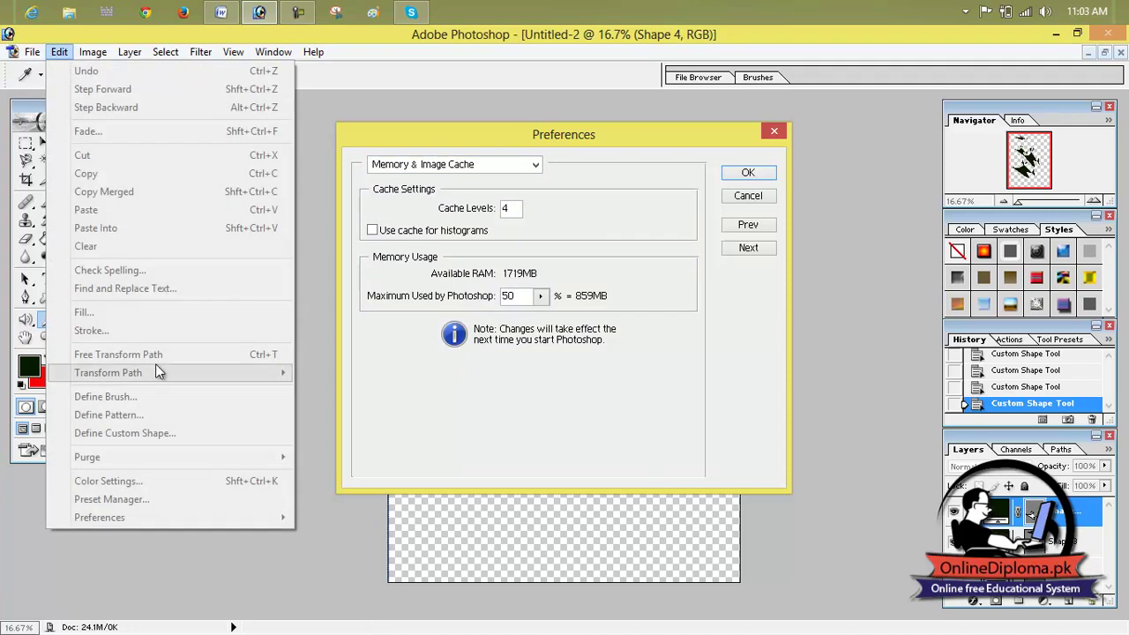
{"action": "left_click", "coordinate": [772, 133]}
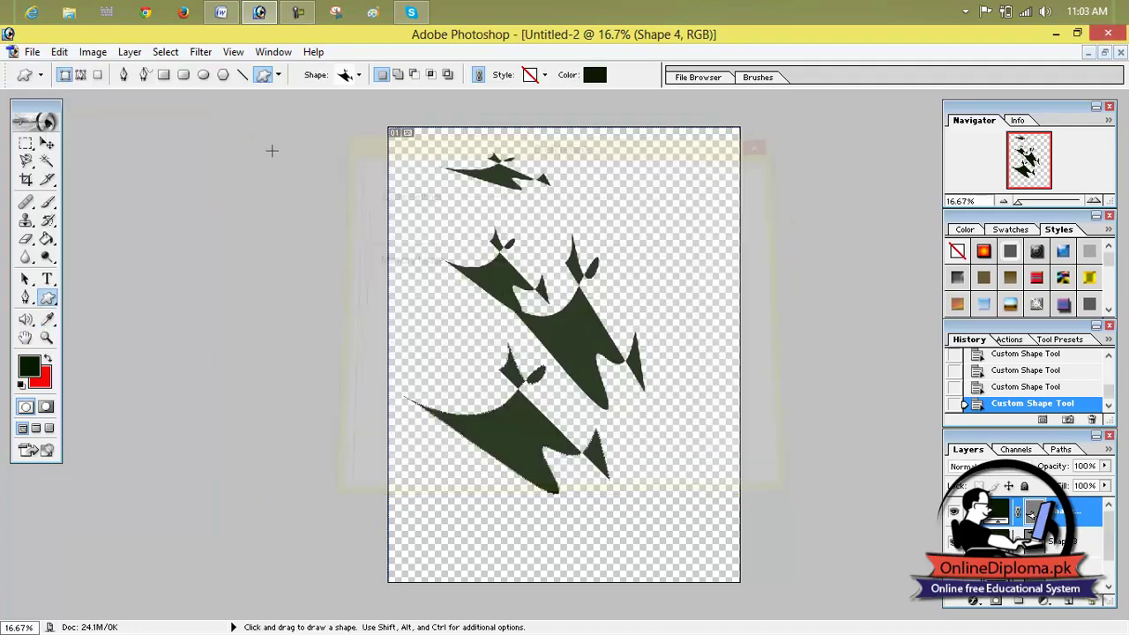
Step: Review the Guides, Grid & Slices, File Handling, Display & Cursors and Units & Rulers preferences, and close the Preferences unchanged
{"action": "left_click", "coordinate": [59, 52]}
{"action": "mouse_move", "coordinate": [171, 520]}
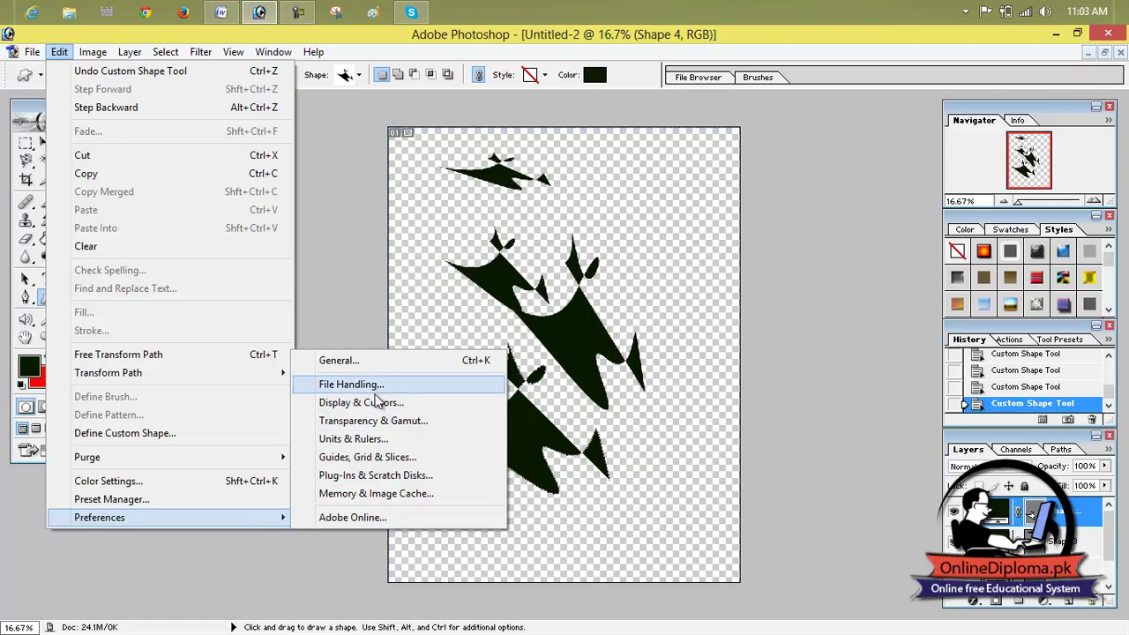
{"action": "left_click", "coordinate": [390, 465]}
{"action": "left_click", "coordinate": [487, 165]}
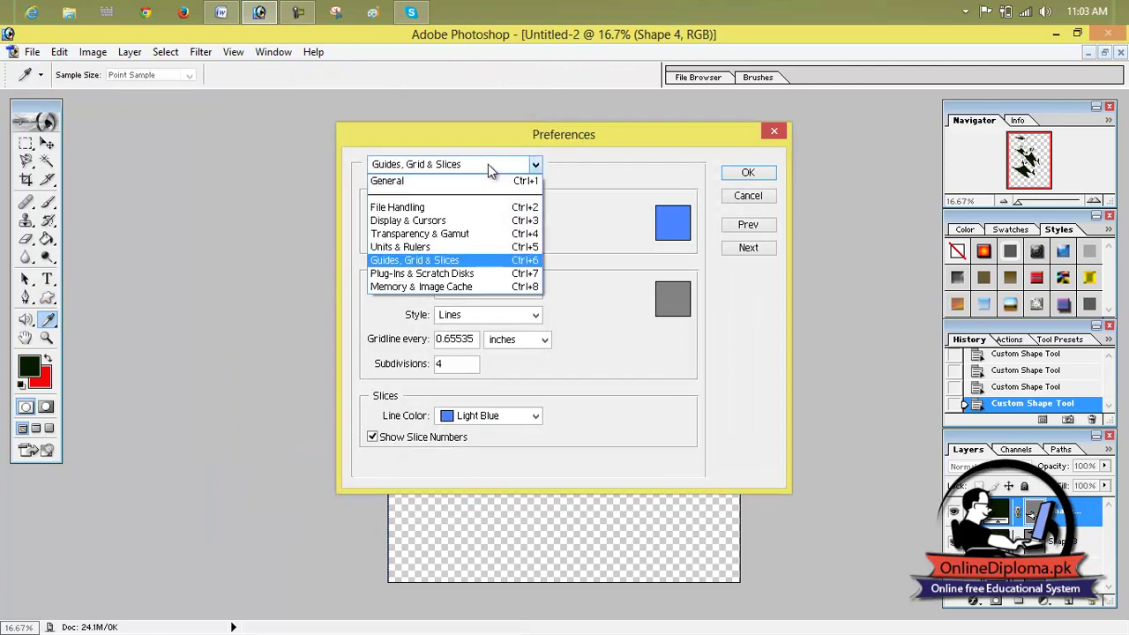
{"action": "left_click", "coordinate": [479, 208]}
{"action": "left_click", "coordinate": [479, 169]}
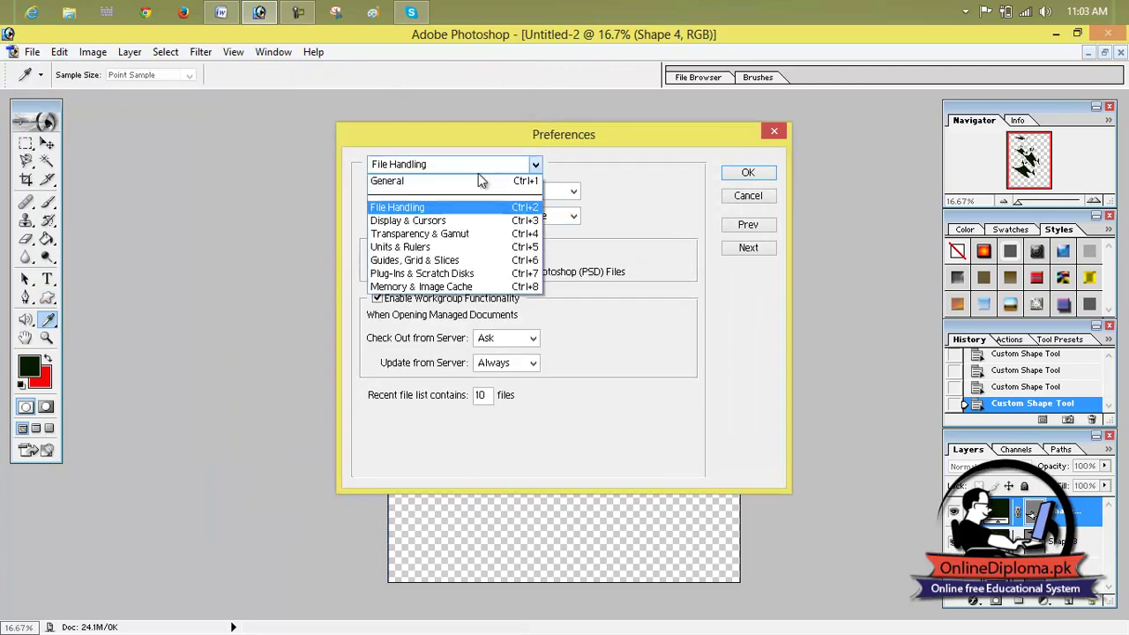
{"action": "left_click", "coordinate": [470, 227]}
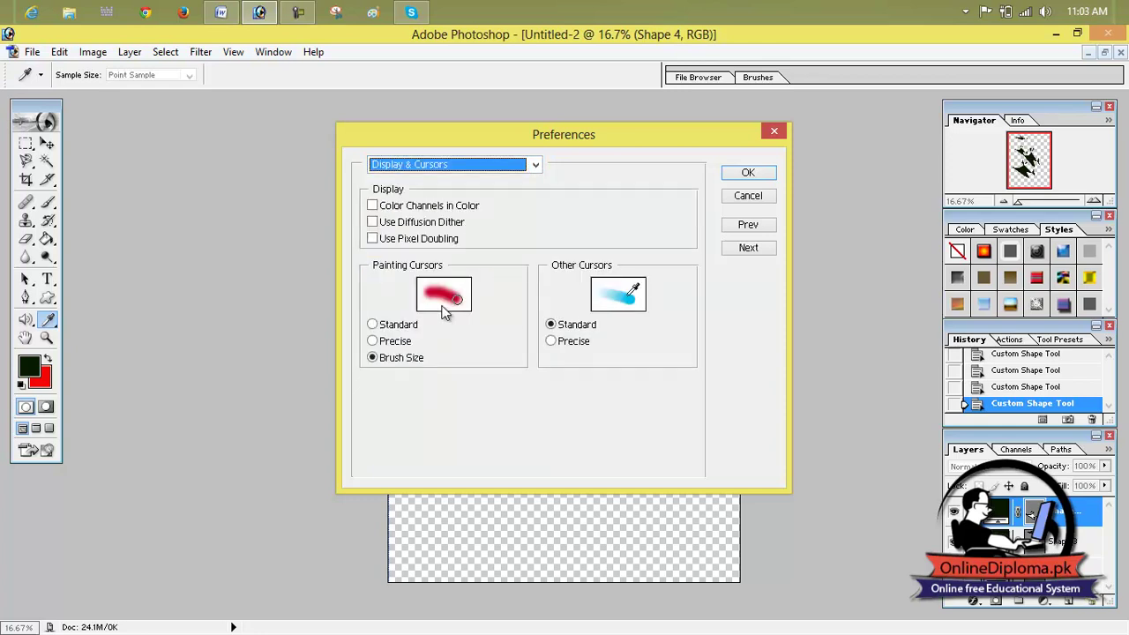
{"action": "left_click", "coordinate": [443, 174]}
{"action": "left_click", "coordinate": [428, 248]}
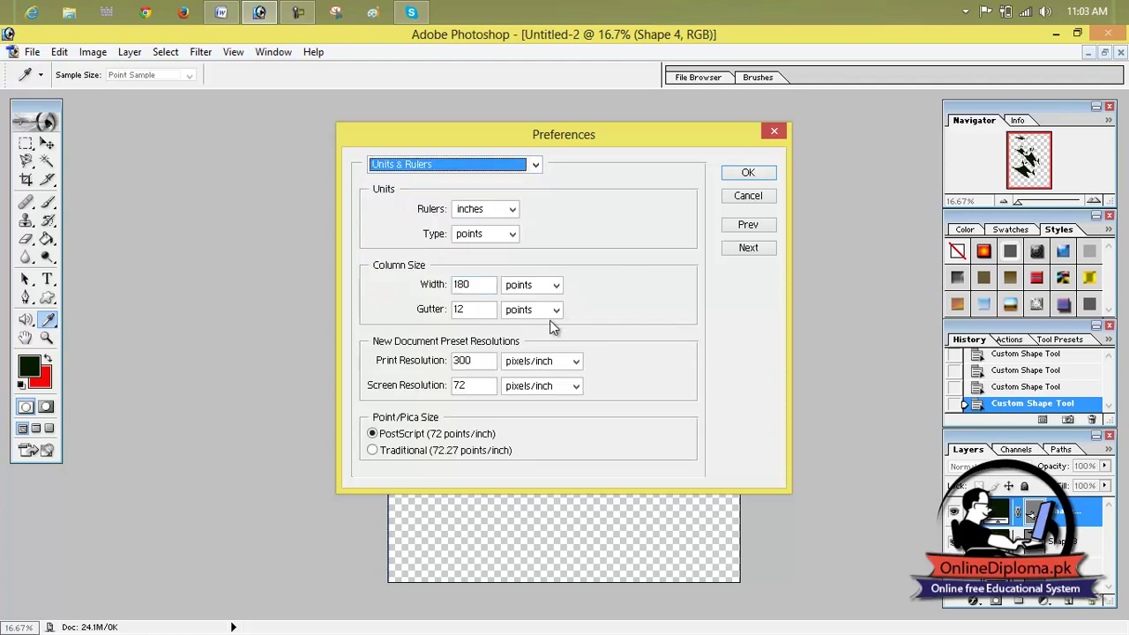
{"action": "left_click", "coordinate": [772, 132]}
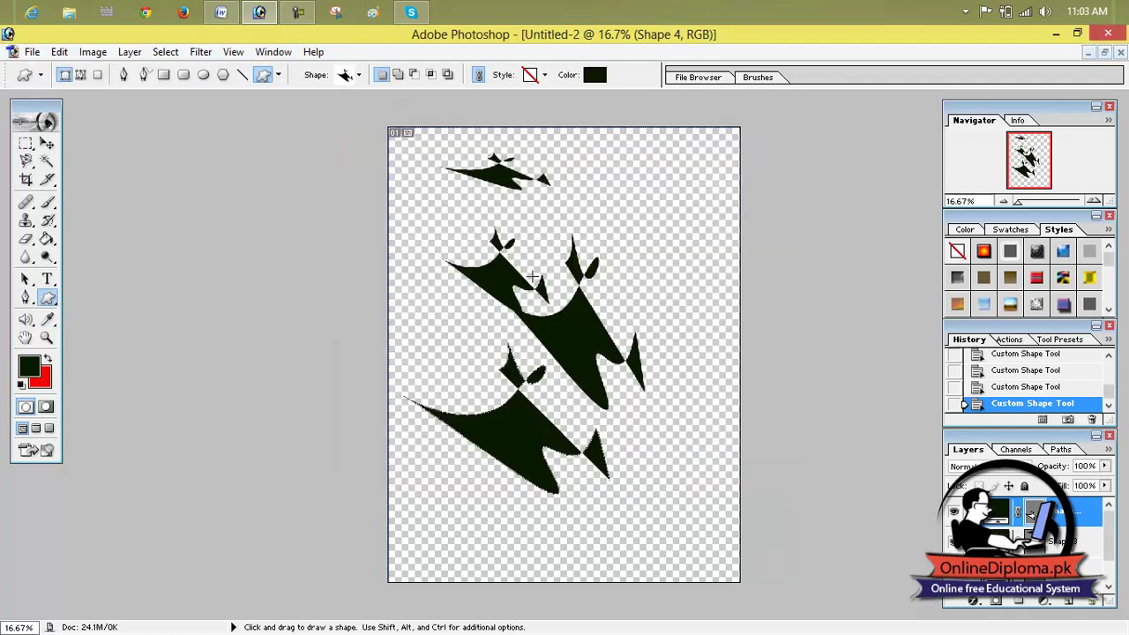